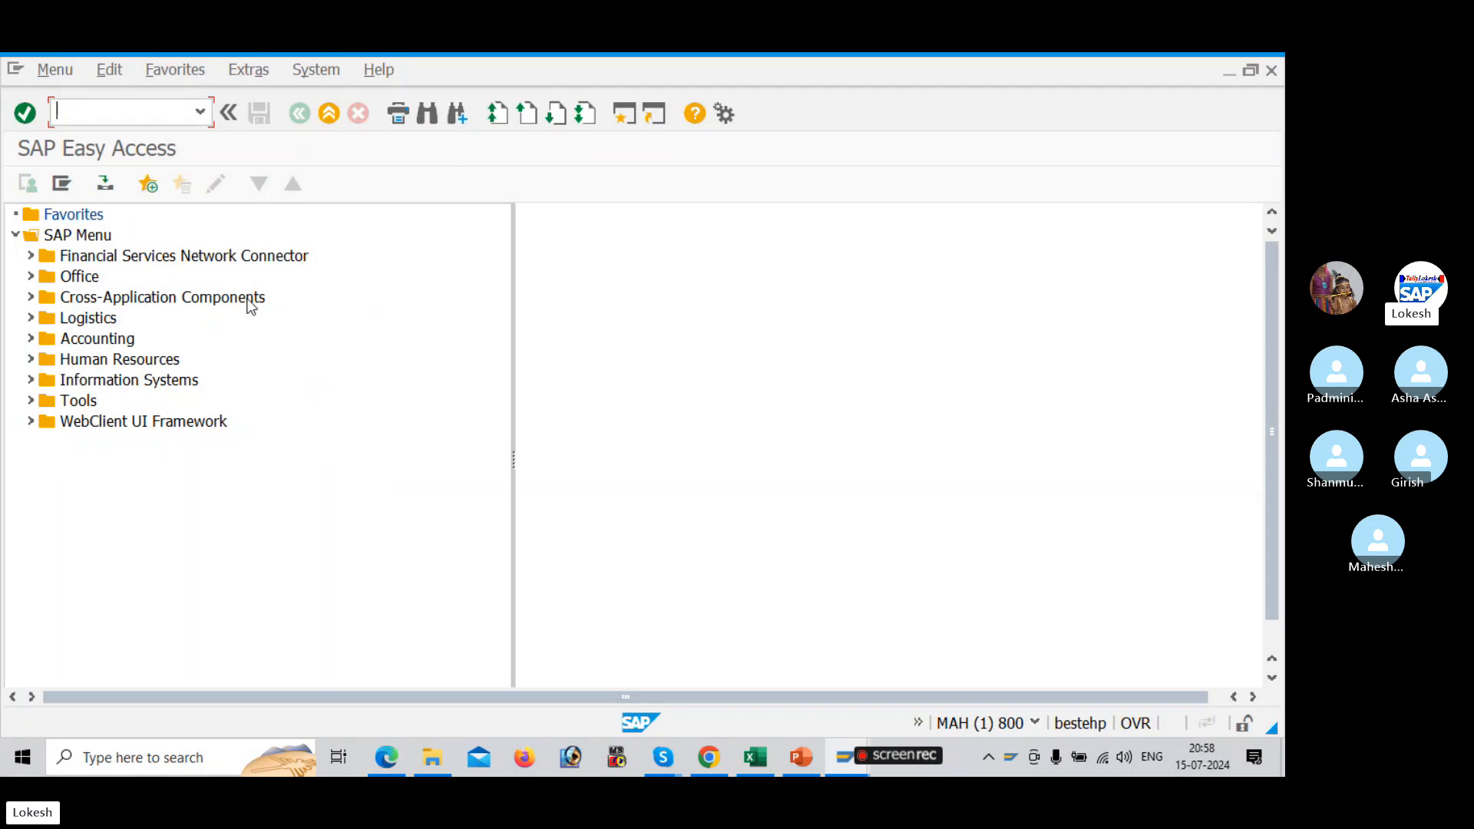
# Switch to the PowerPoint presentation and look up the vendor line item display transaction code on the first slide.
pyautogui.hotkey('alt', 'Tab')
pyautogui.hotkey('alt', 'Tab')
pyautogui.hotkey('alt', 'Tab')
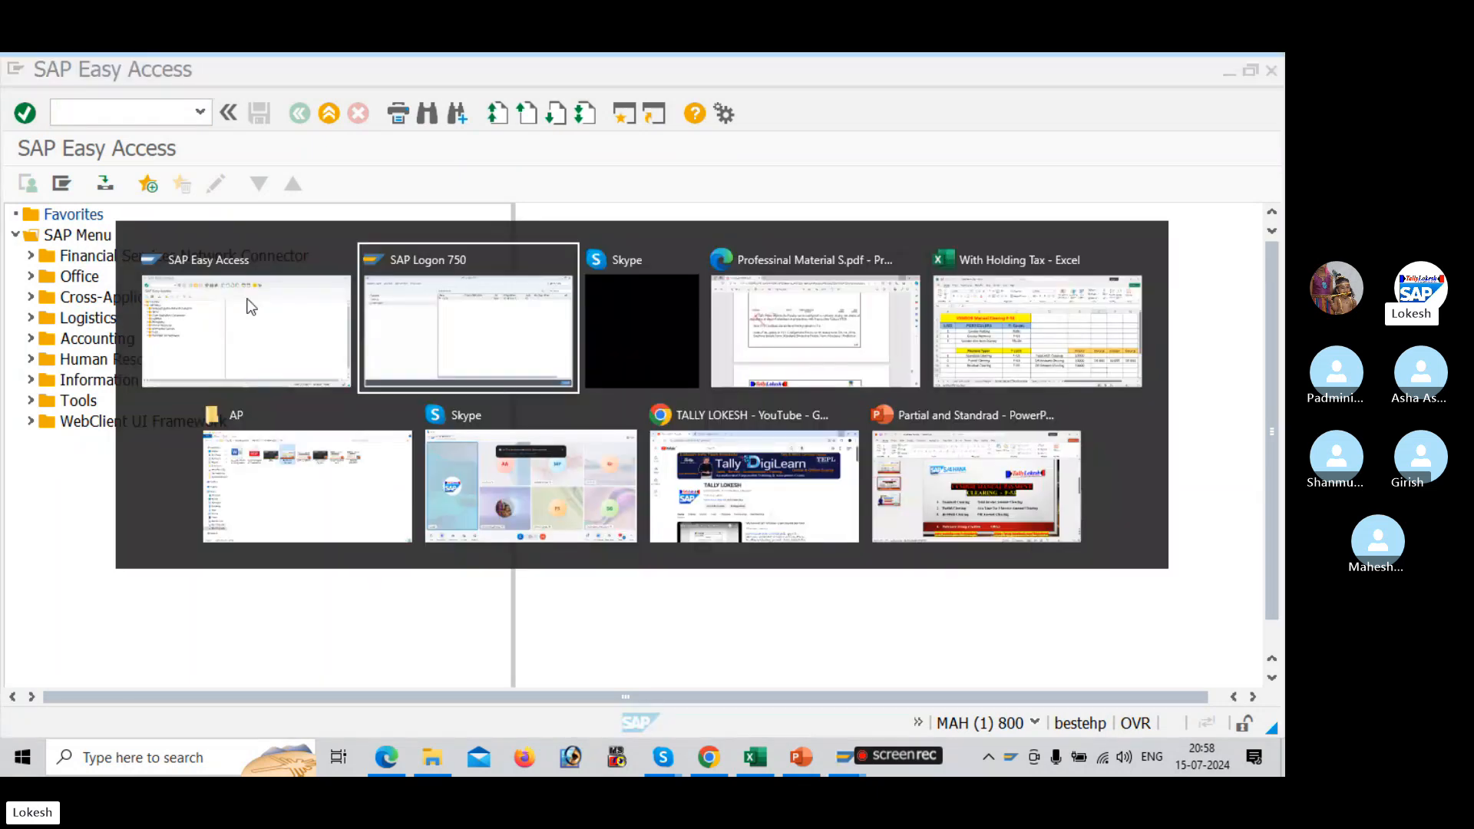
pyautogui.hotkey('alt', 'Tab')
pyautogui.hotkey('alt', 'Tab')
pyautogui.hotkey('alt', 'Tab')
pyautogui.hotkey('alt', 'Tab')
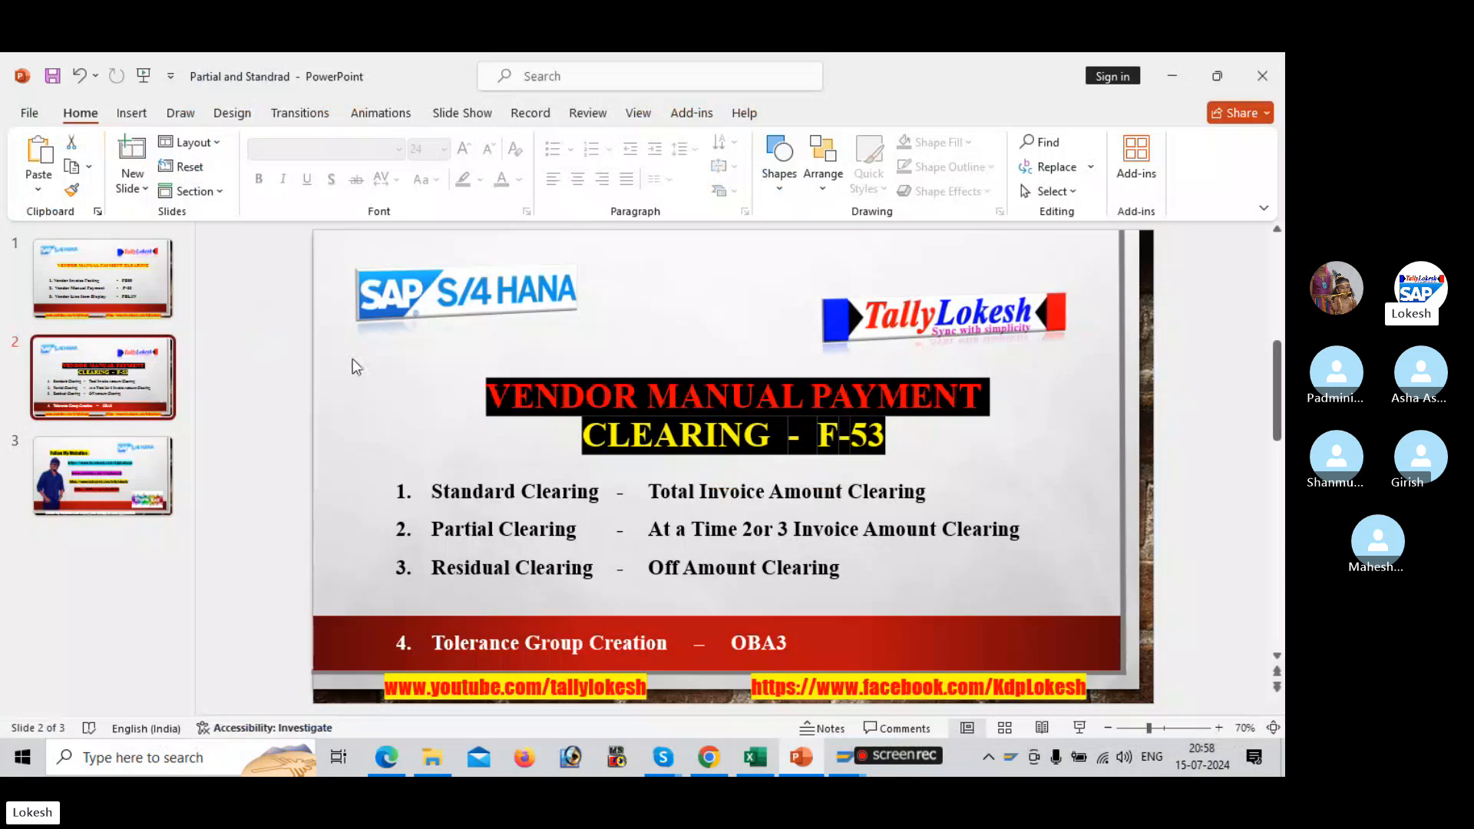
pyautogui.press('pageup')
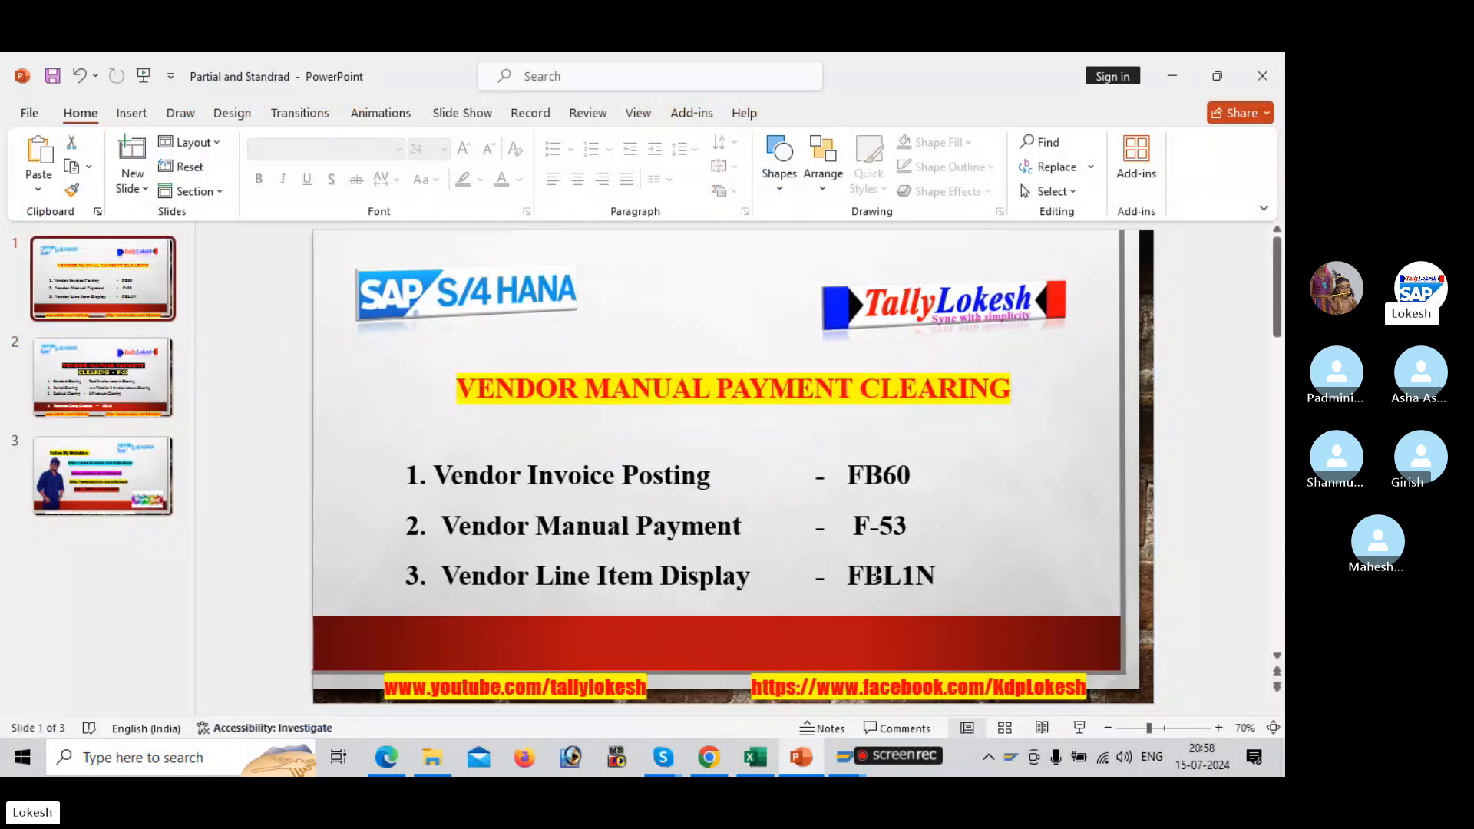
pyautogui.click(877, 576)
# Switch back to SAP, run transaction FBL1N and set the company code to BULT.
pyautogui.hotkey('alt', 'Tab')
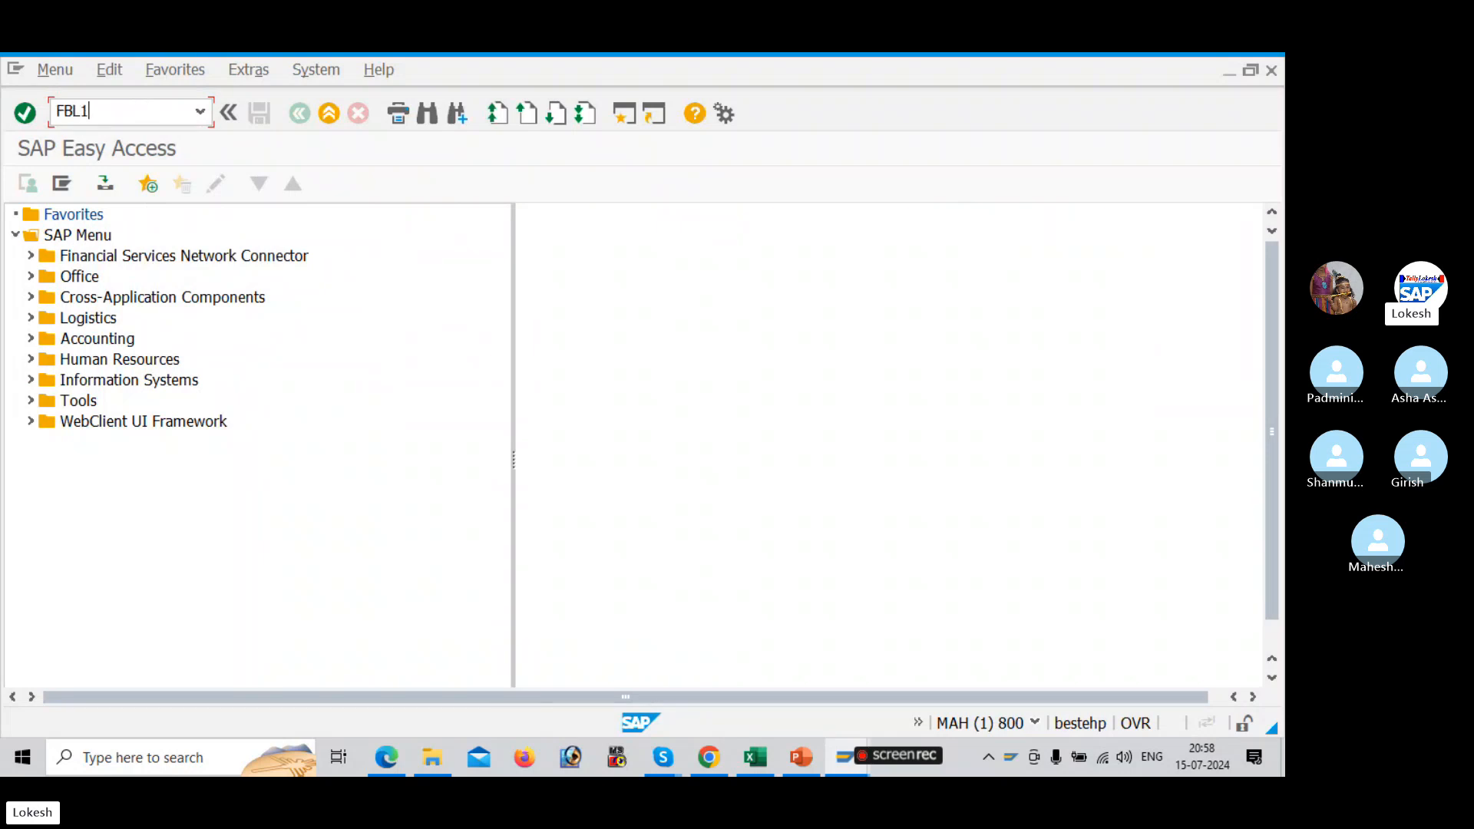
pyautogui.press('Return')
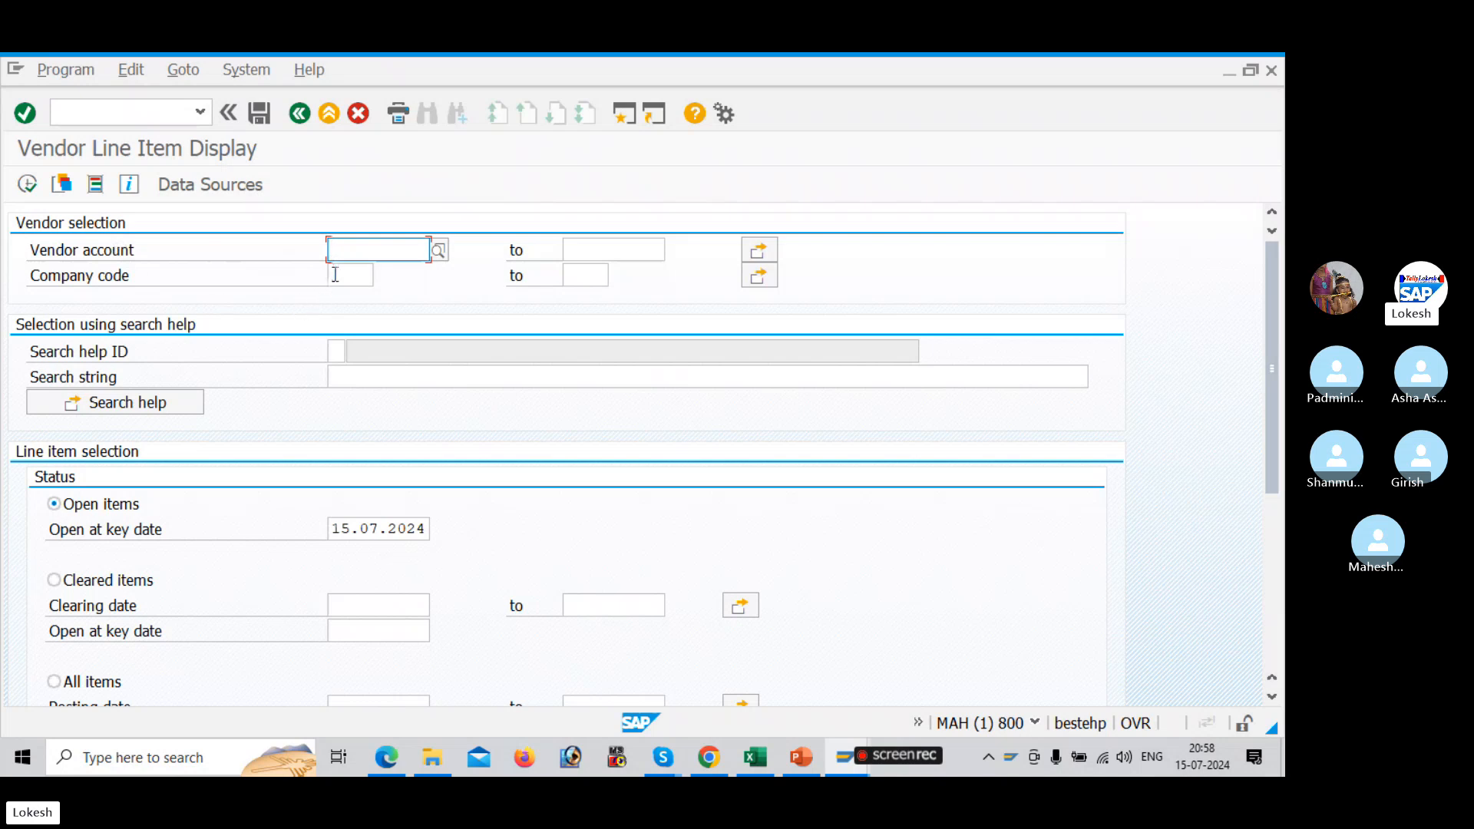
pyautogui.click(345, 273)
pyautogui.write('BULT')
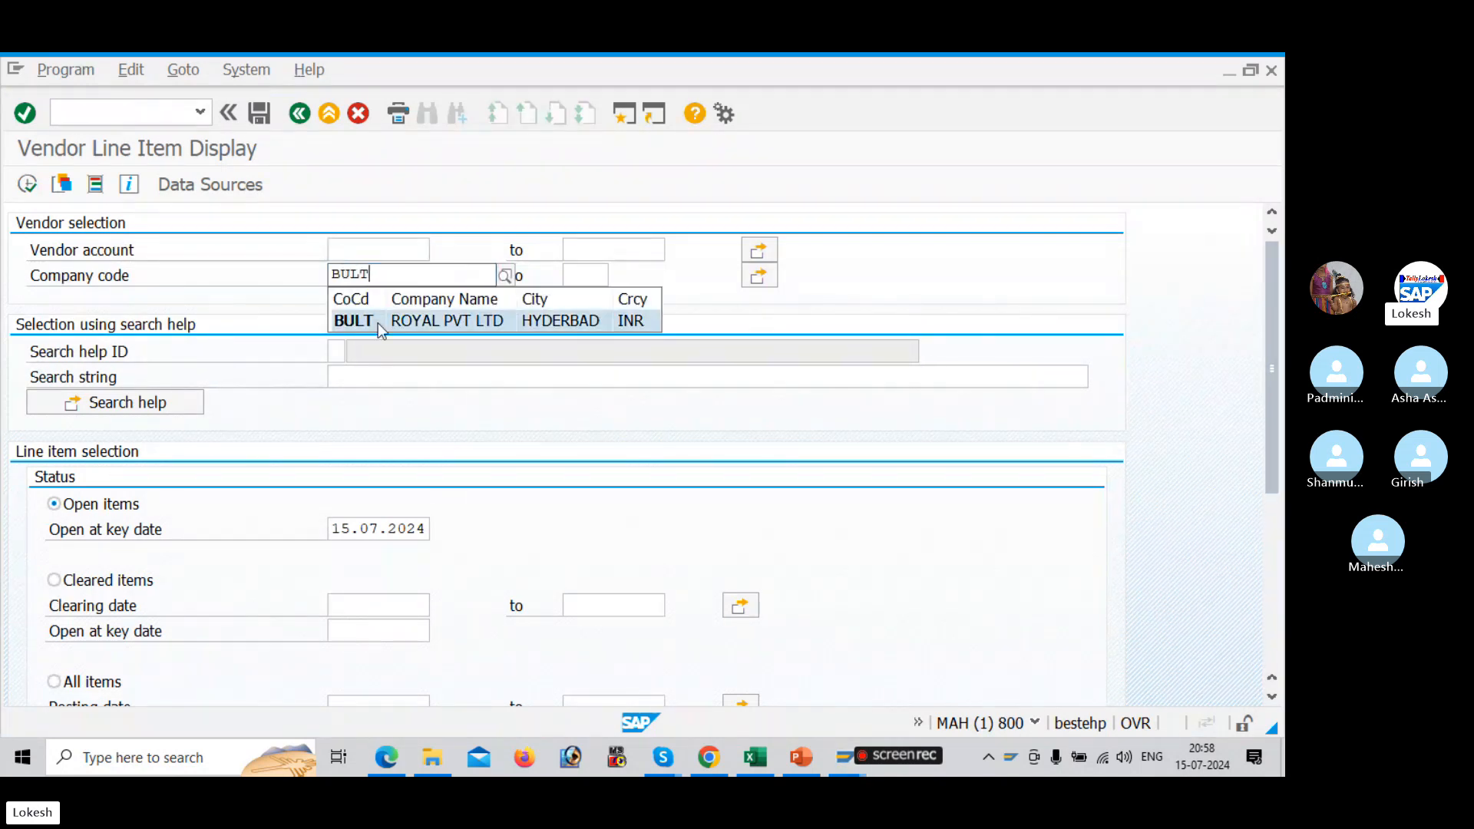
pyautogui.click(380, 325)
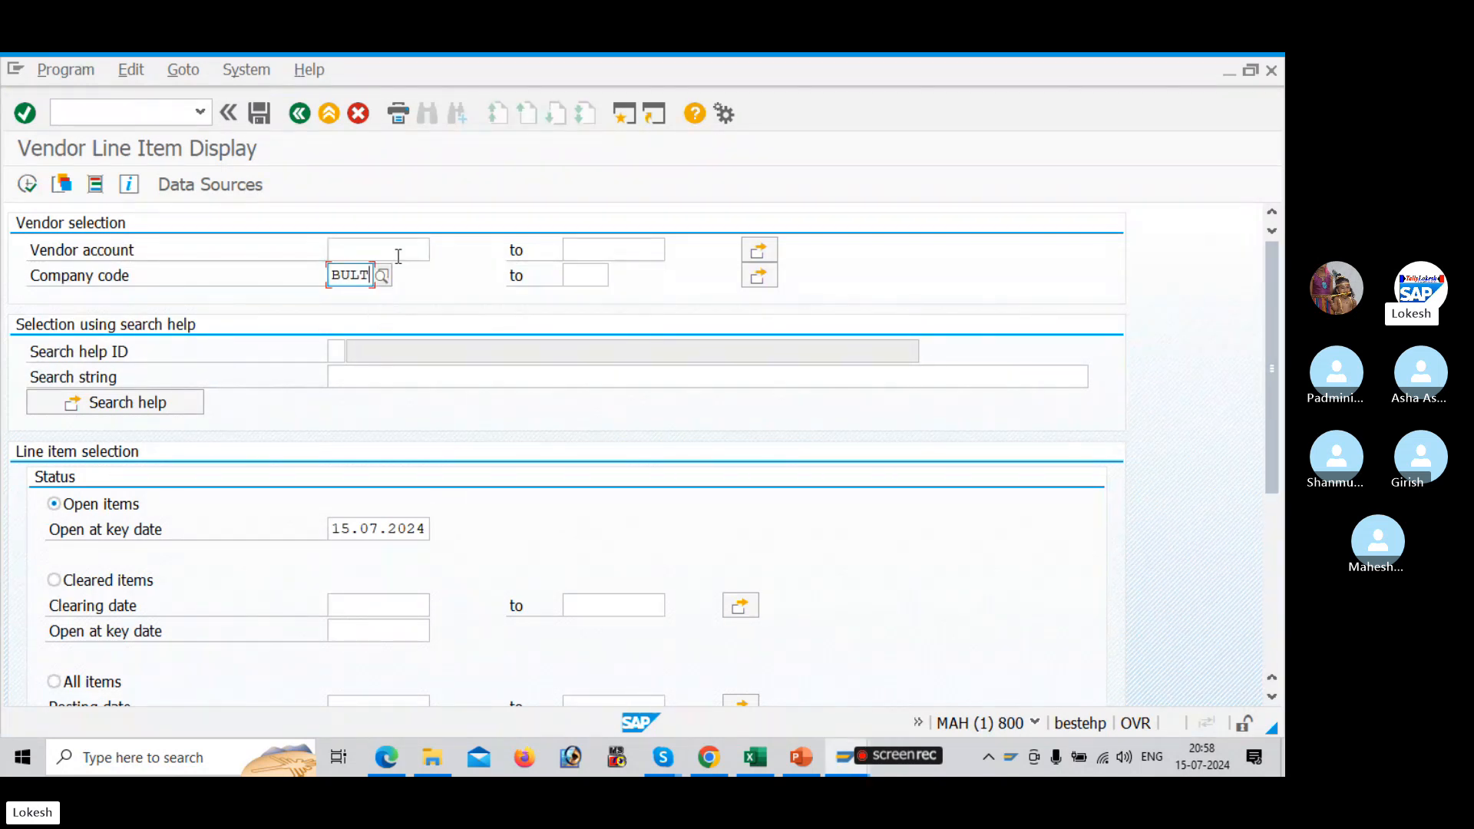
# Select vendor TATA SOLUTIONS PVT LTD through a search by company code BULT and execute the open line item display.
pyautogui.click(389, 254)
pyautogui.click(439, 252)
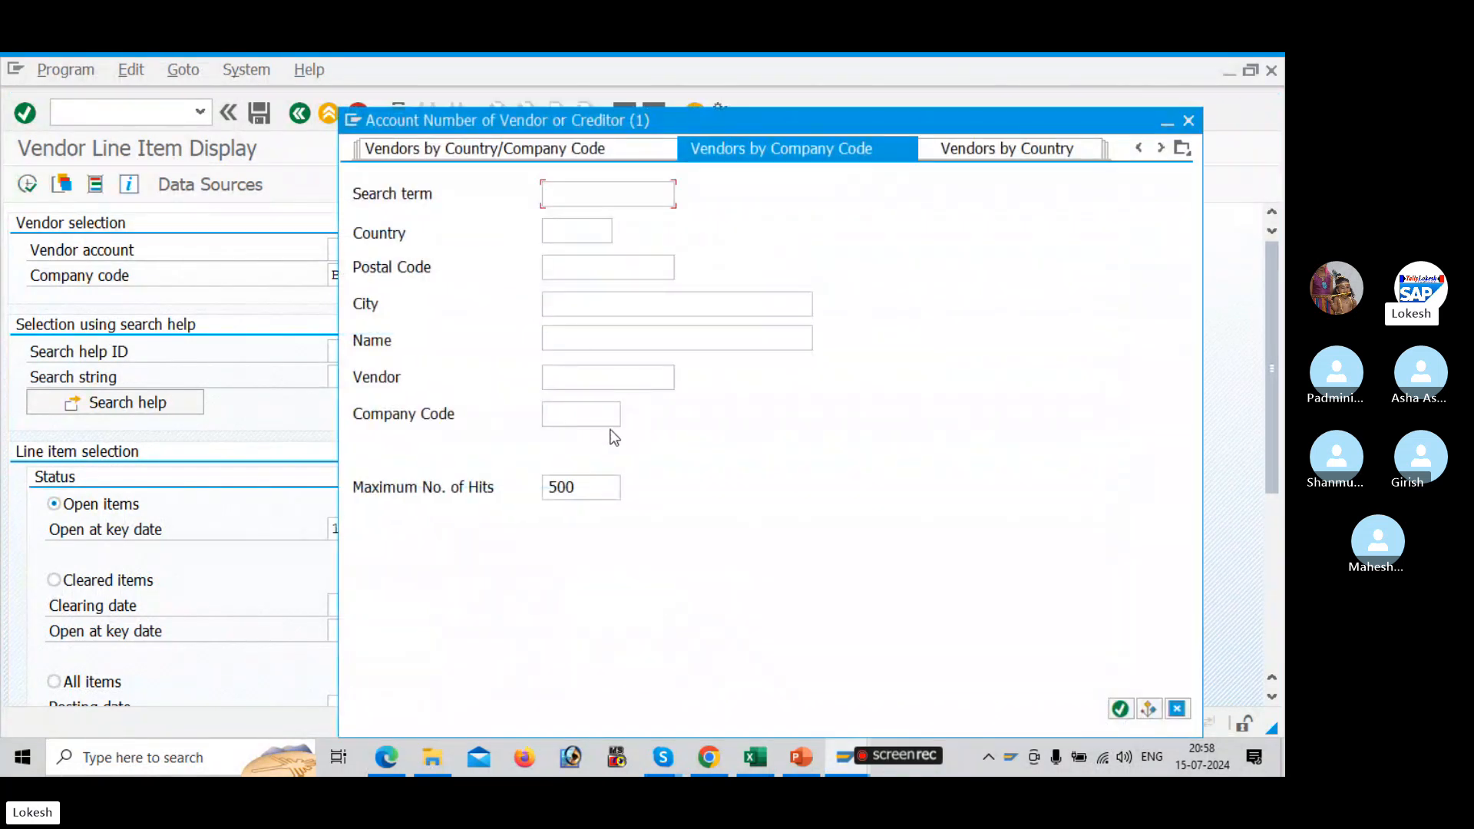
pyautogui.click(559, 415)
pyautogui.write('BULT')
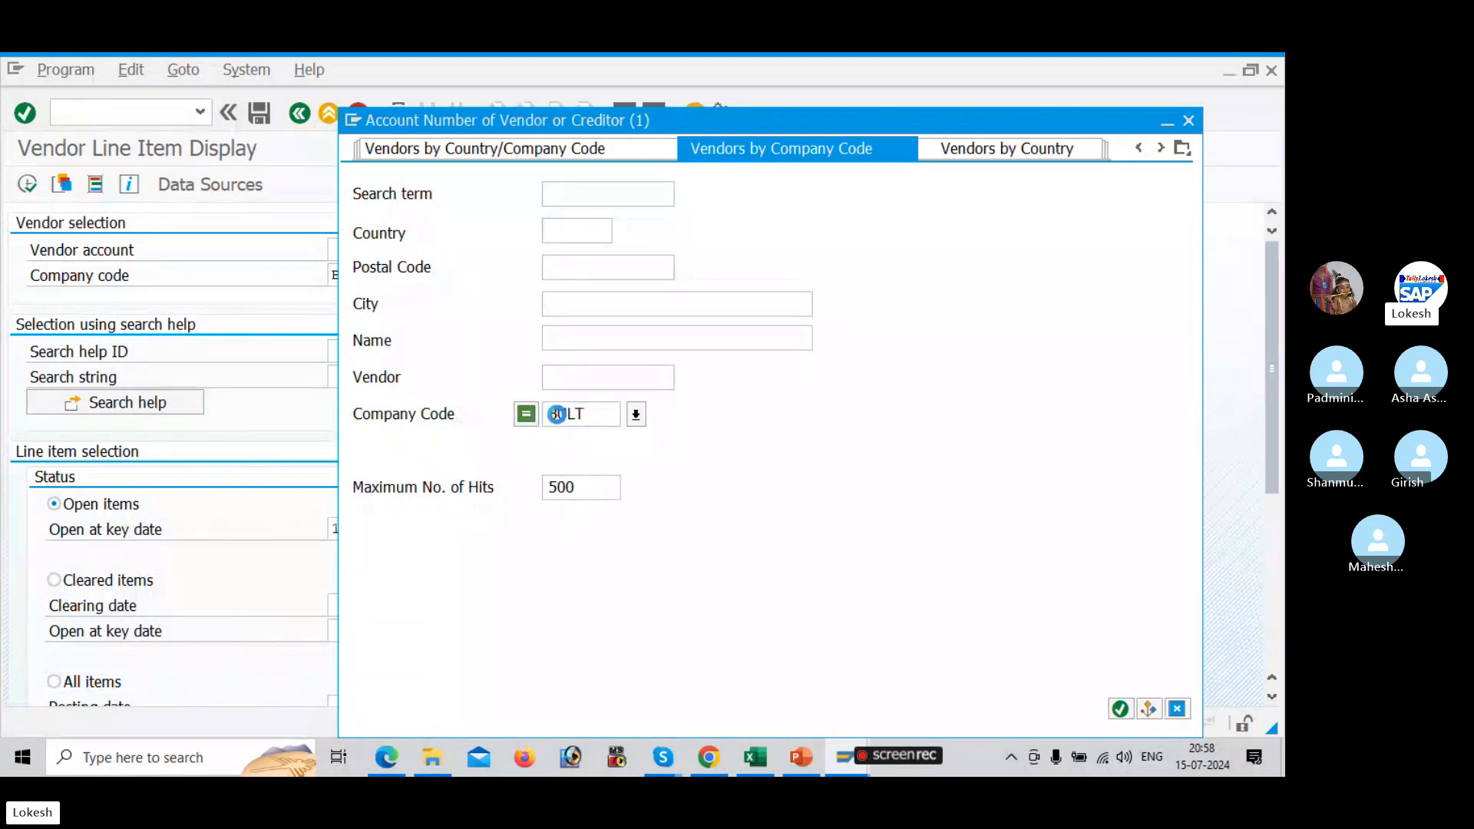
pyautogui.press('Return')
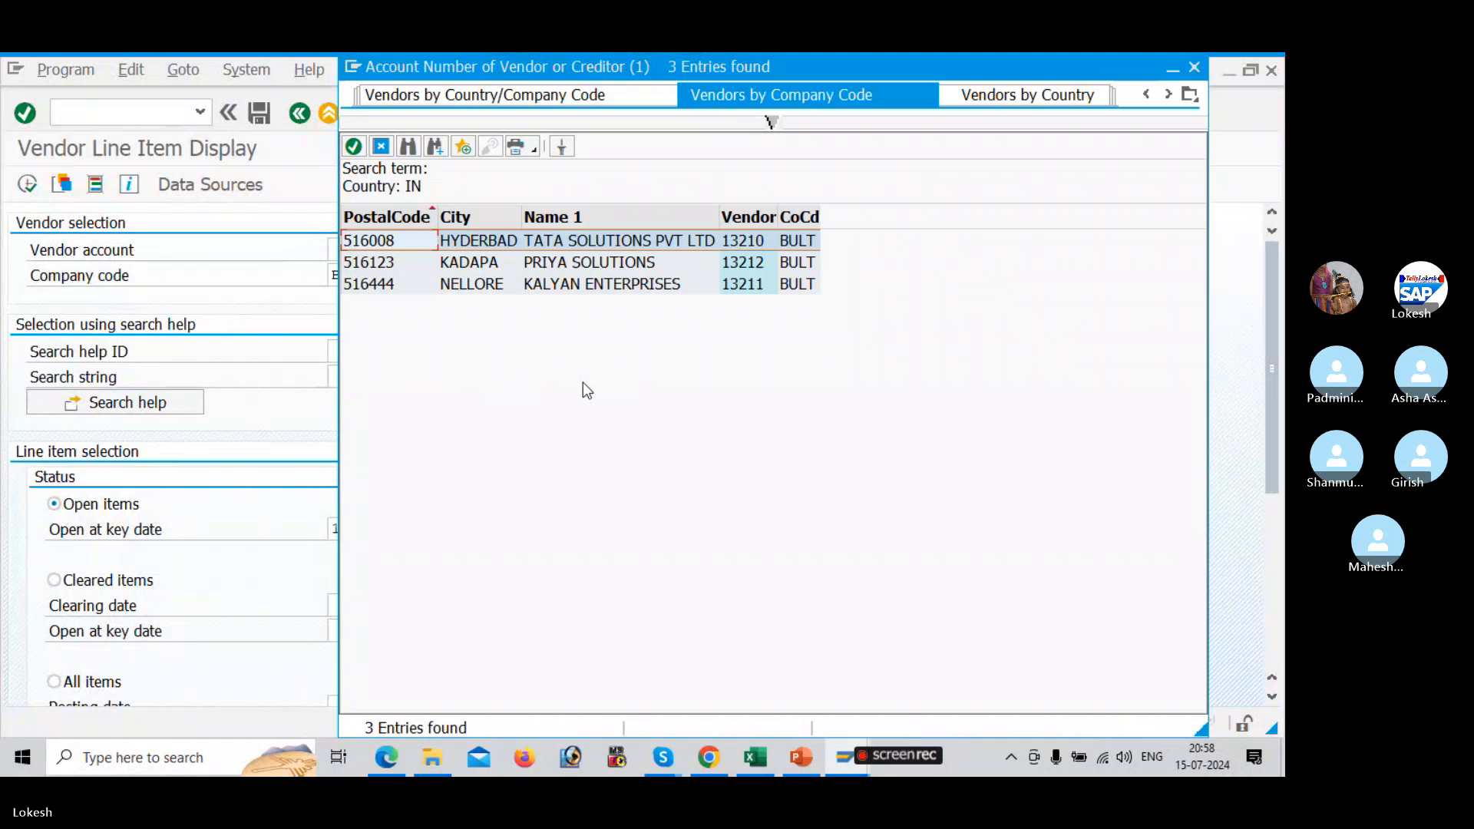
pyautogui.doubleClick(592, 240)
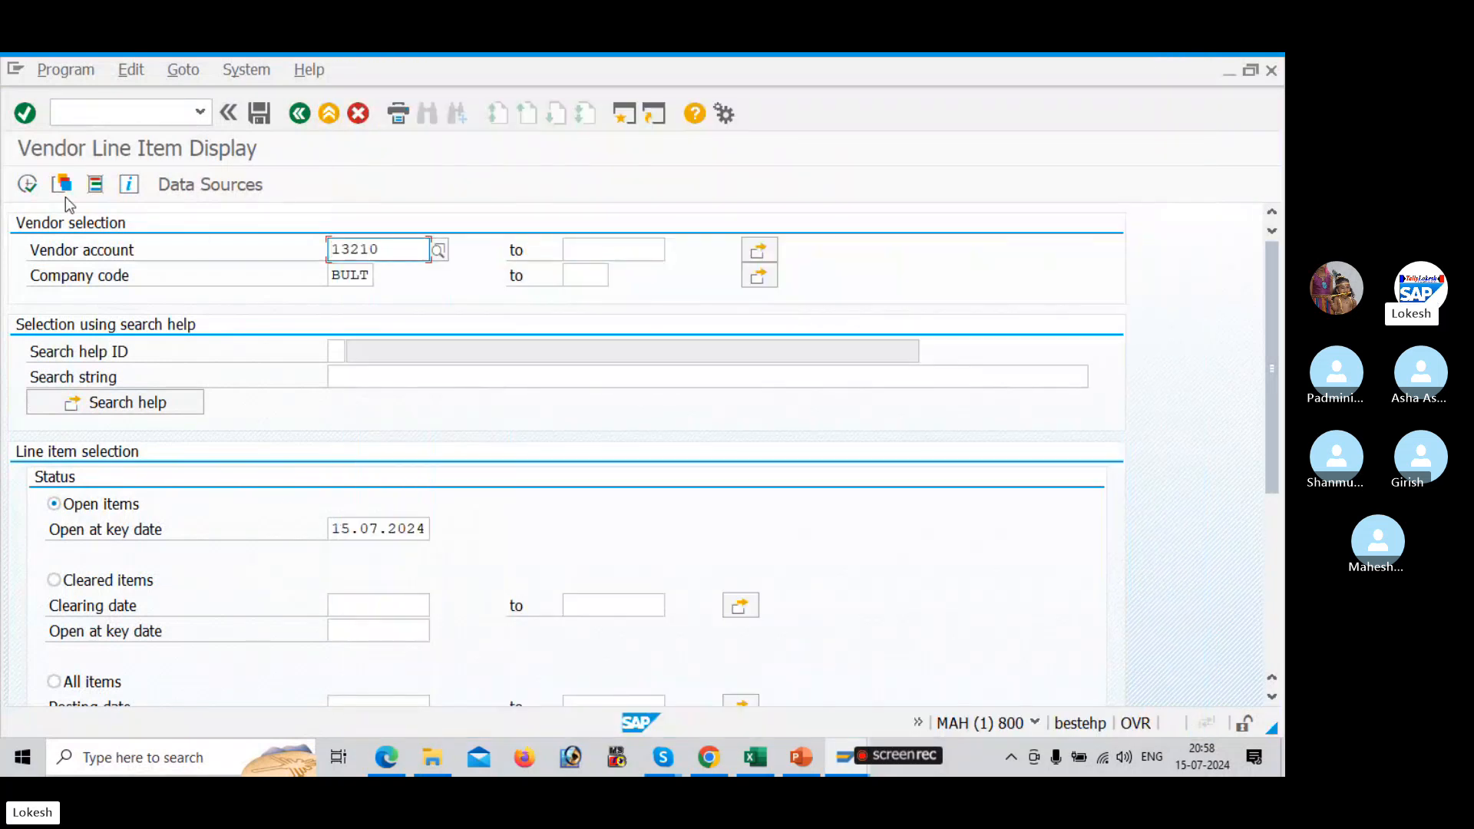
pyautogui.click(31, 187)
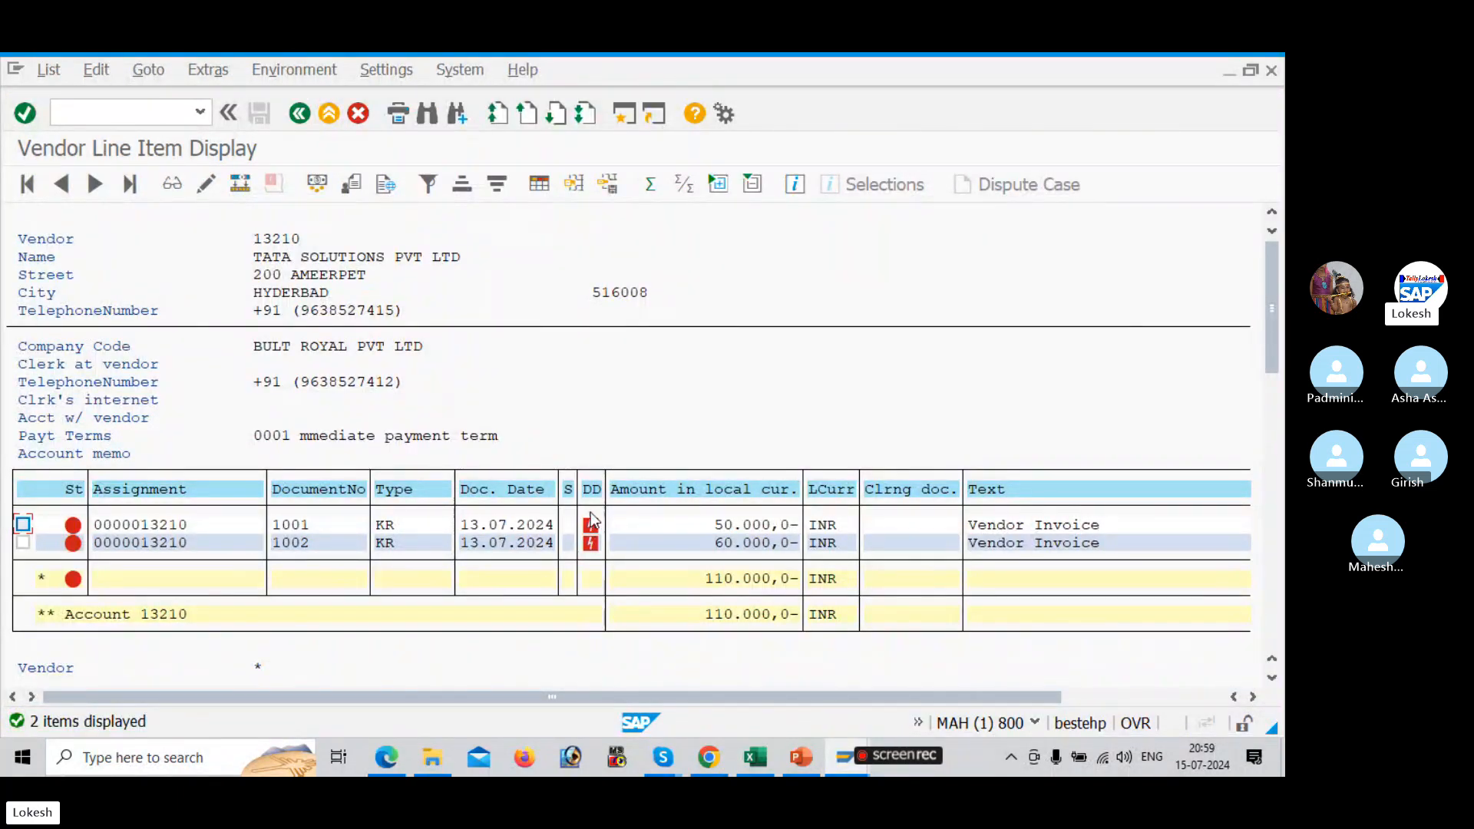
# Open a new SAP session and check the vendor invoice posting transaction code on the PowerPoint slide.
pyautogui.moveTo(593, 535)
pyautogui.click(622, 119)
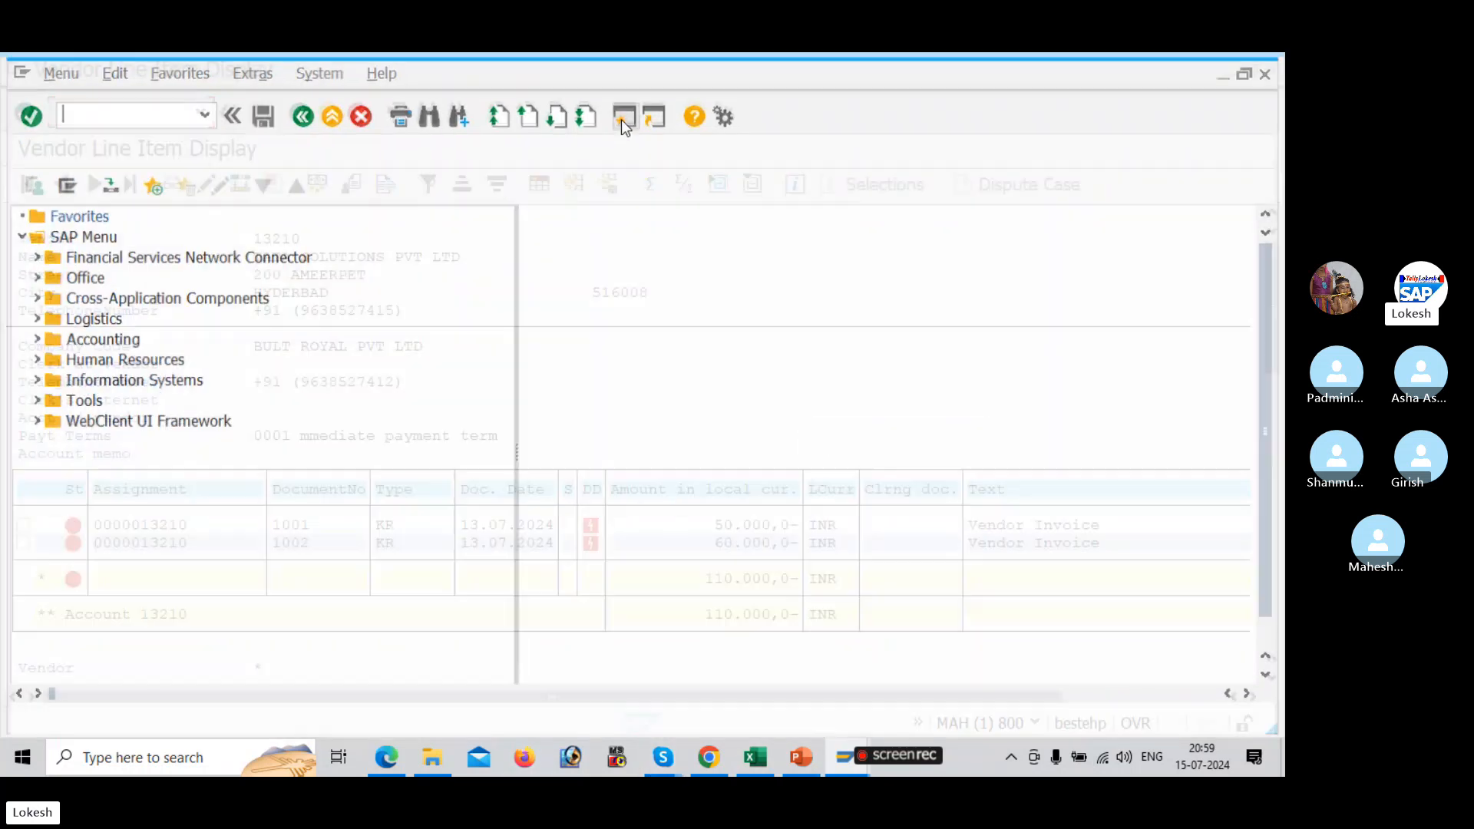
pyautogui.click(804, 755)
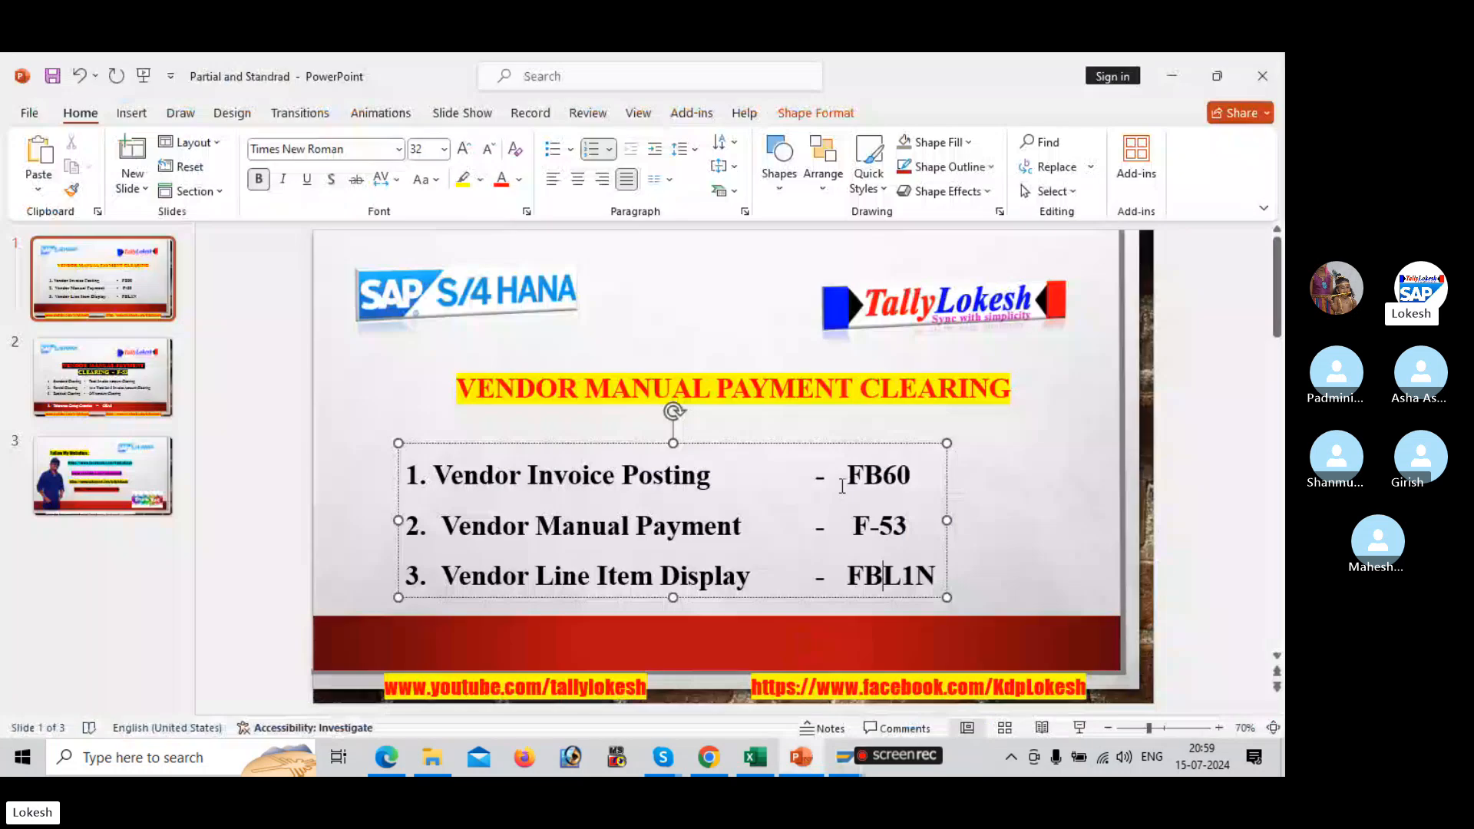
pyautogui.doubleClick(854, 475)
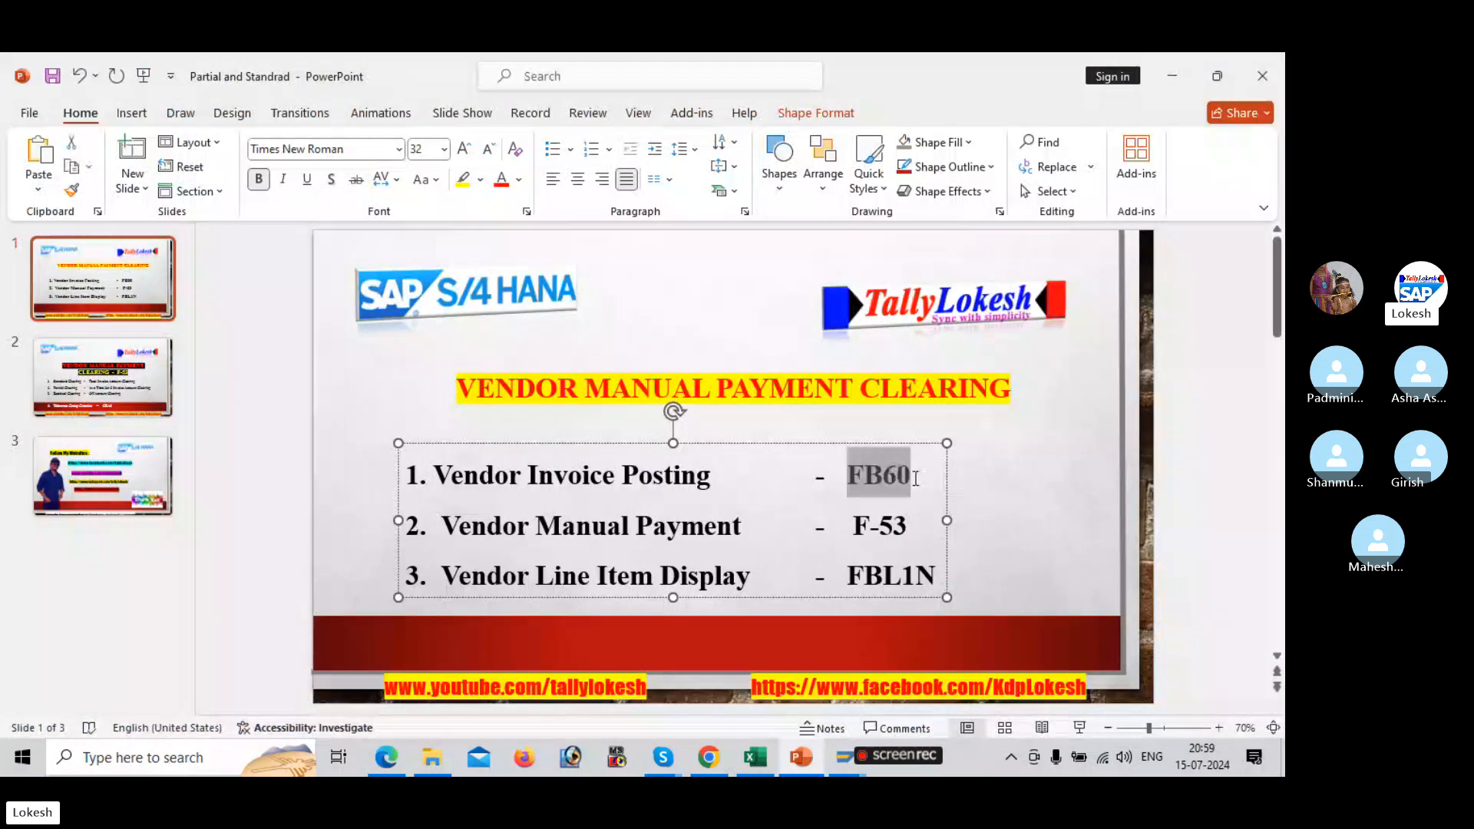
# Switch to the new SAP session and run transaction FB60.
pyautogui.click(842, 760)
pyautogui.click(983, 676)
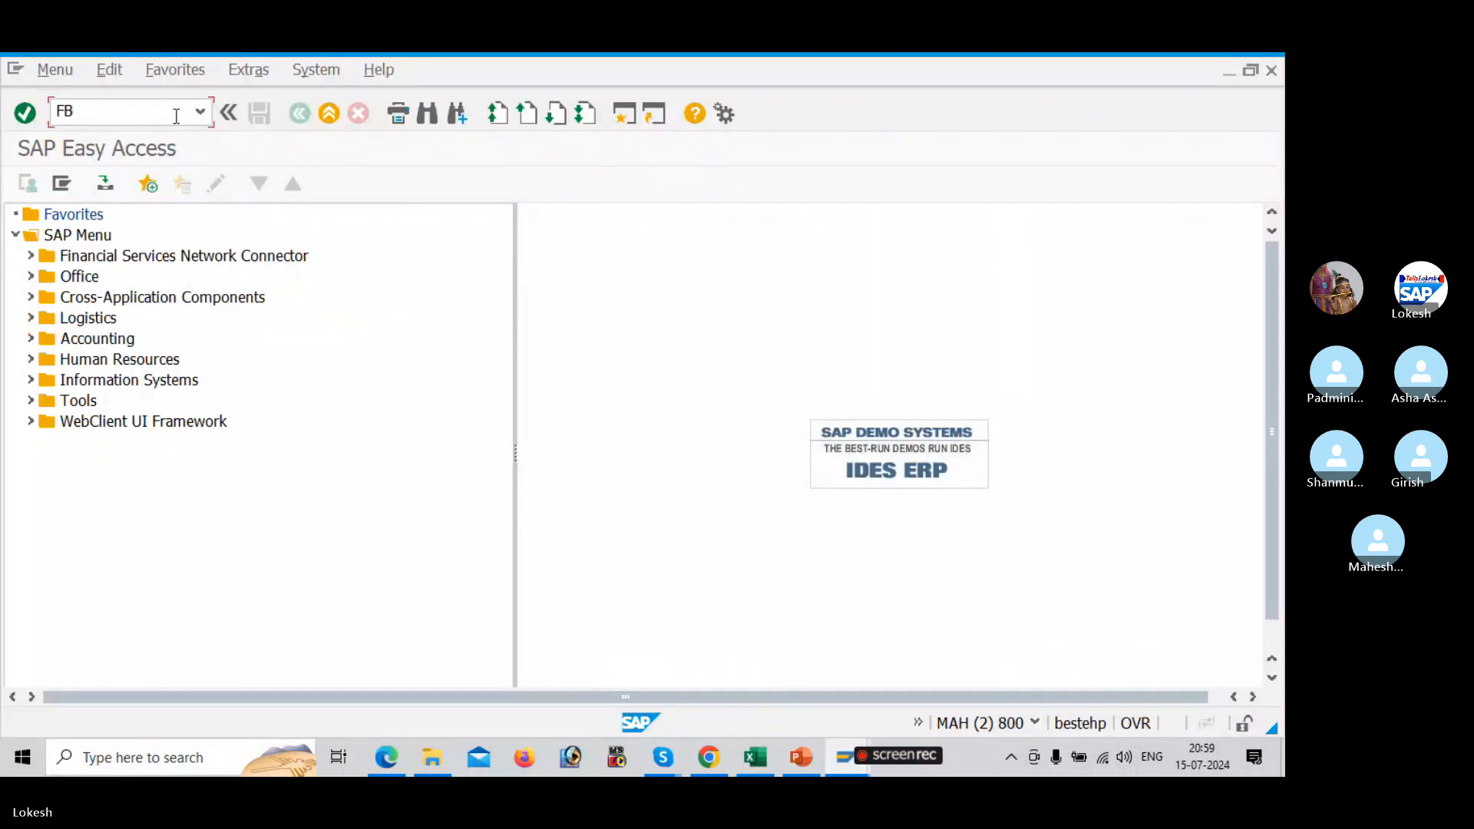
pyautogui.press('Return')
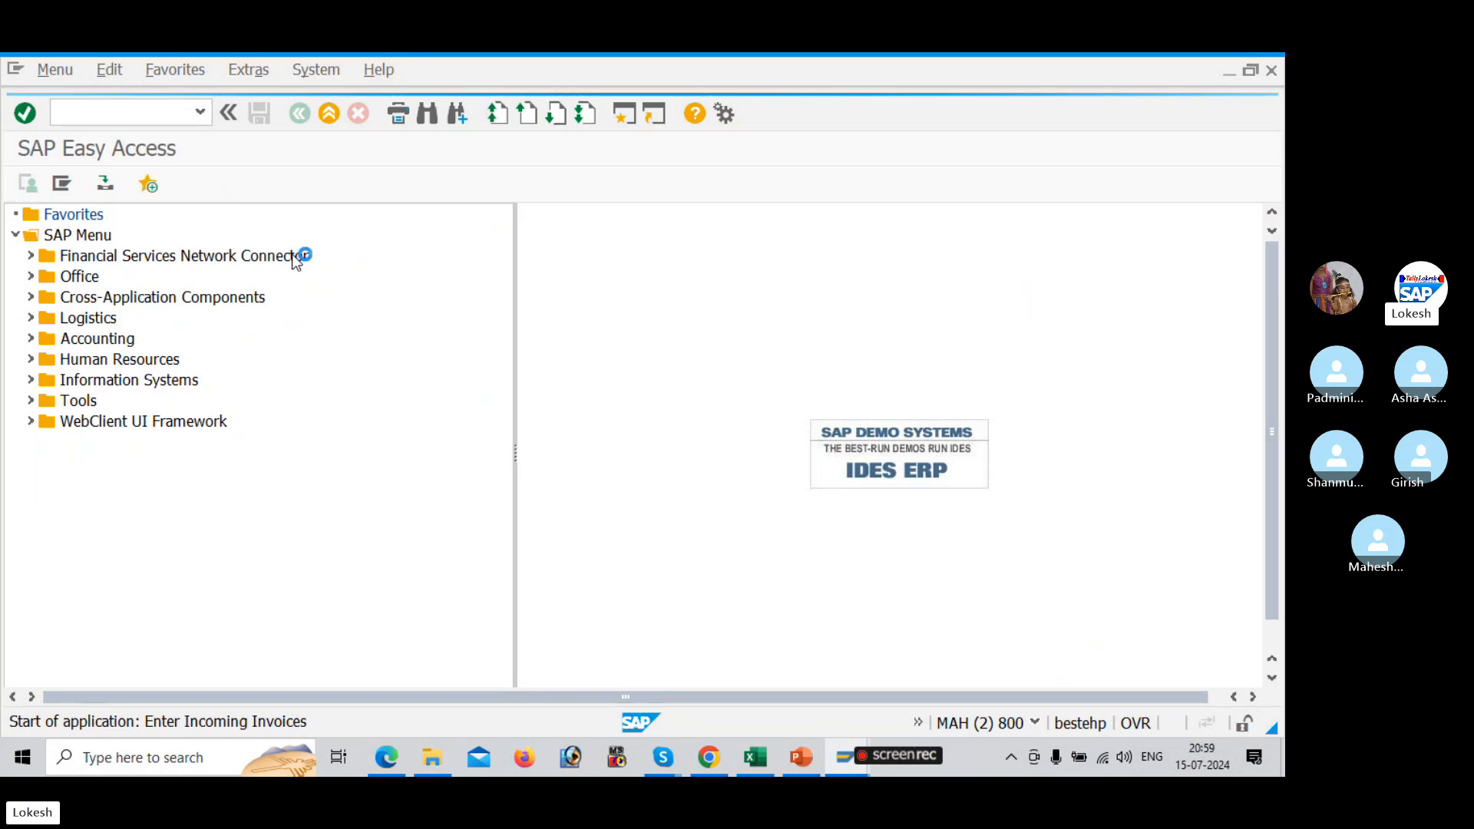
# Select vendor TATA SOLUTIONS PVT LTD from the company code BULT vendor search and set the invoice date to 15.07.2024.
pyautogui.click(344, 301)
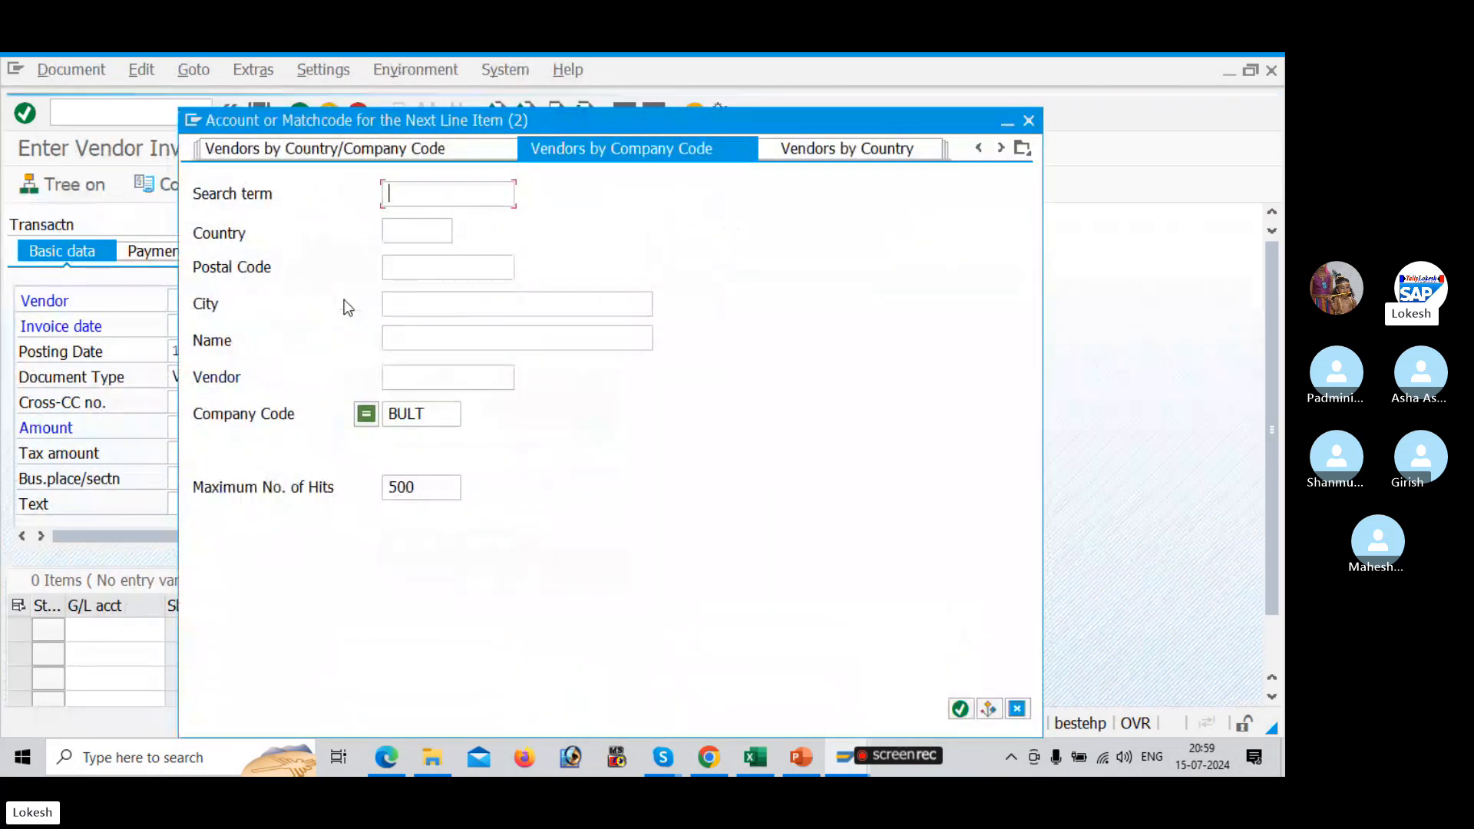
pyautogui.press('Return')
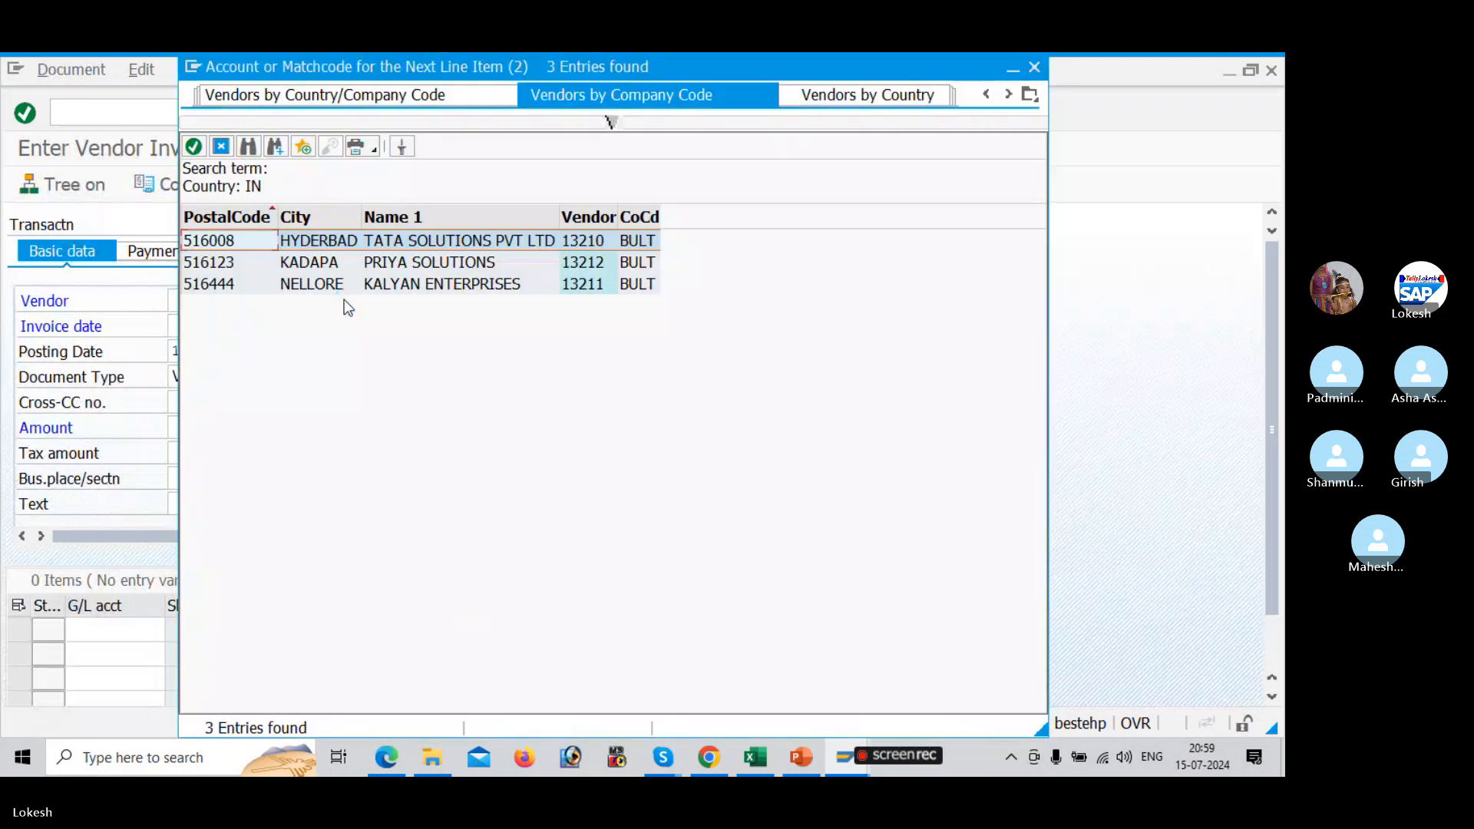
pyautogui.press('Return')
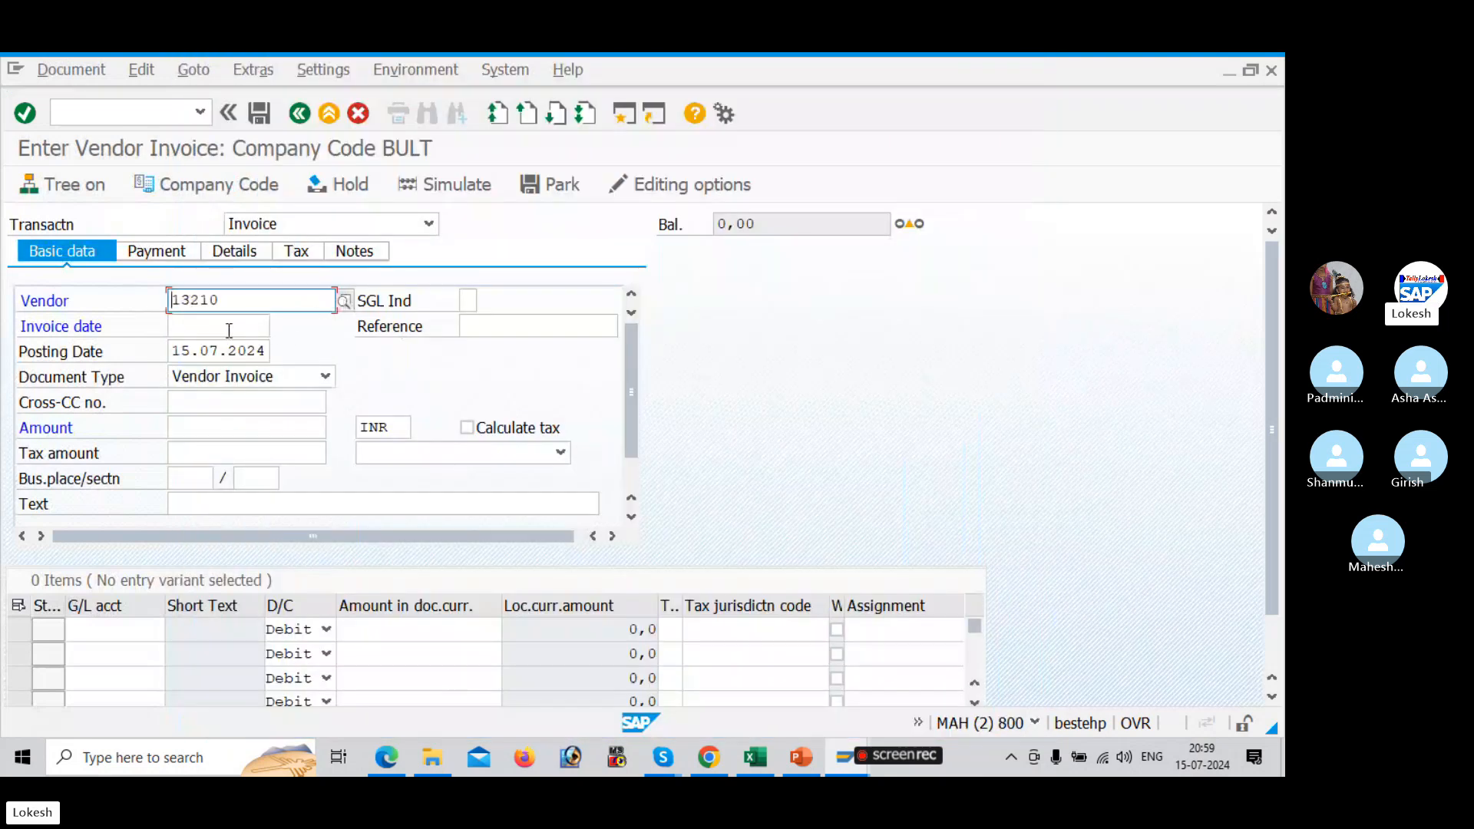
pyautogui.click(229, 330)
pyautogui.write('15')
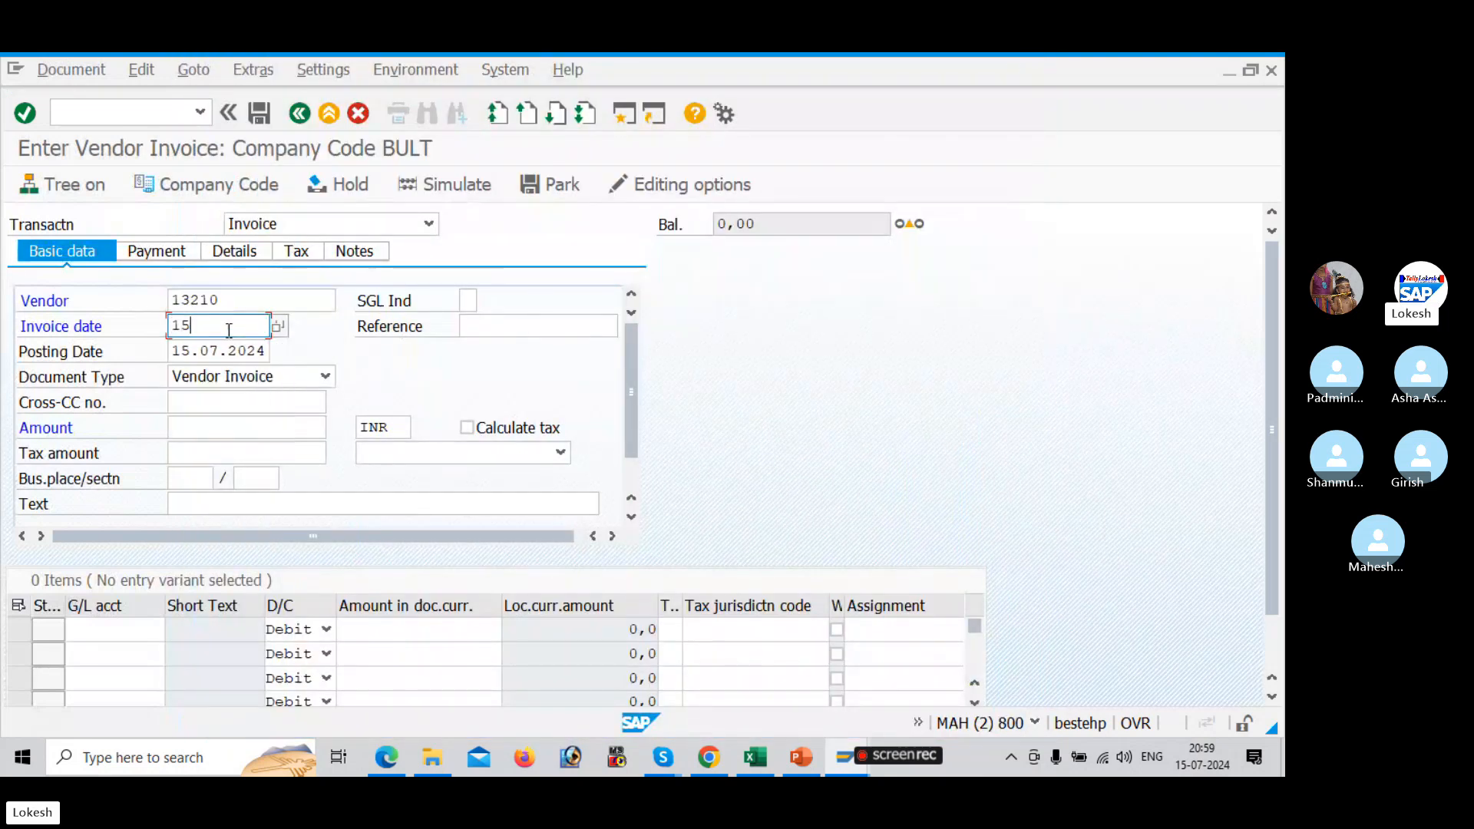
pyautogui.write('.07.2024')
pyautogui.press('Tab')
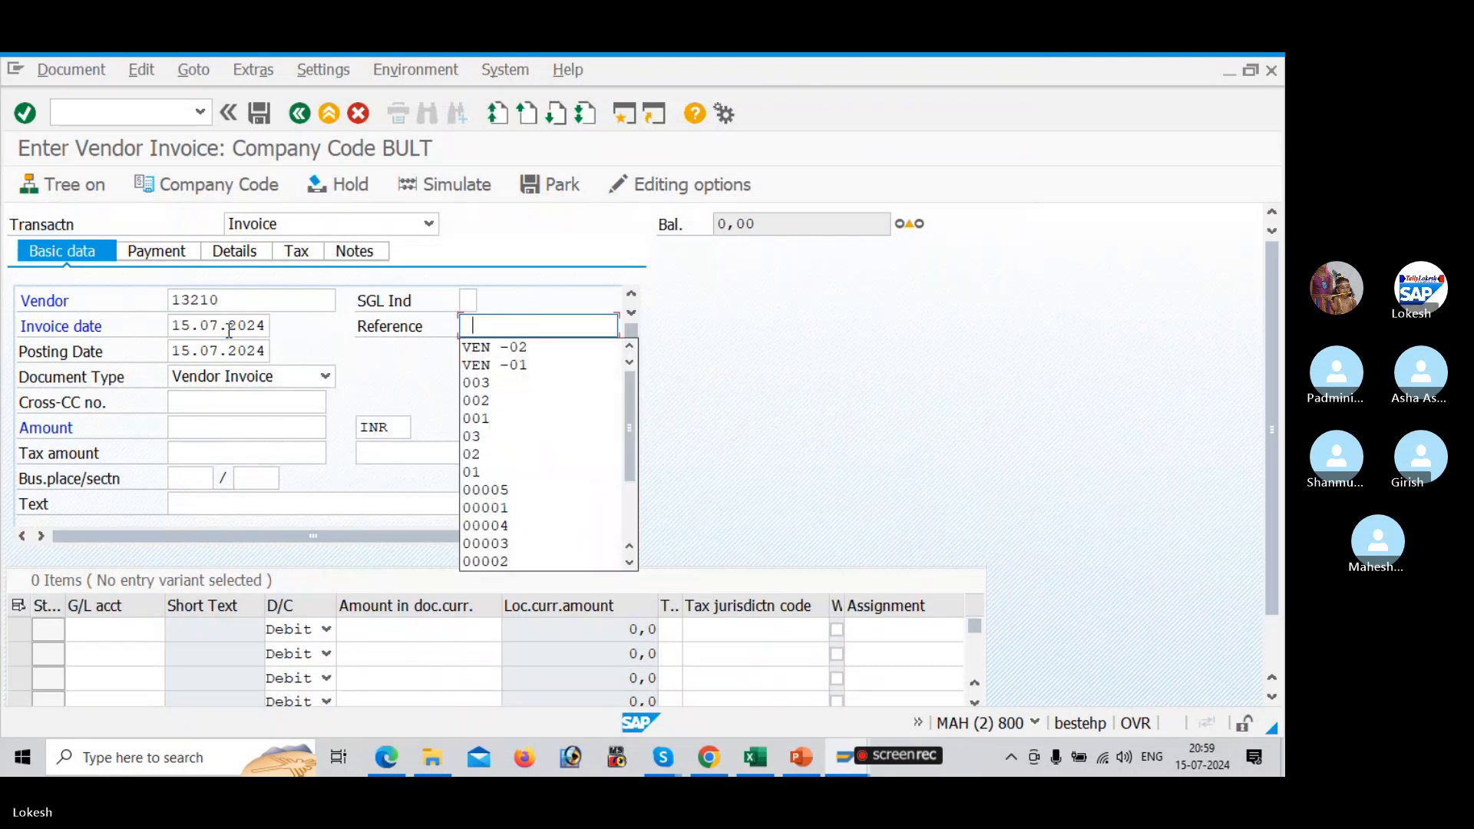
# Fill the invoice reference from the earlier entry VEN -02 and edit it to VEN -03.
pyautogui.press('Down')
pyautogui.press('Return')
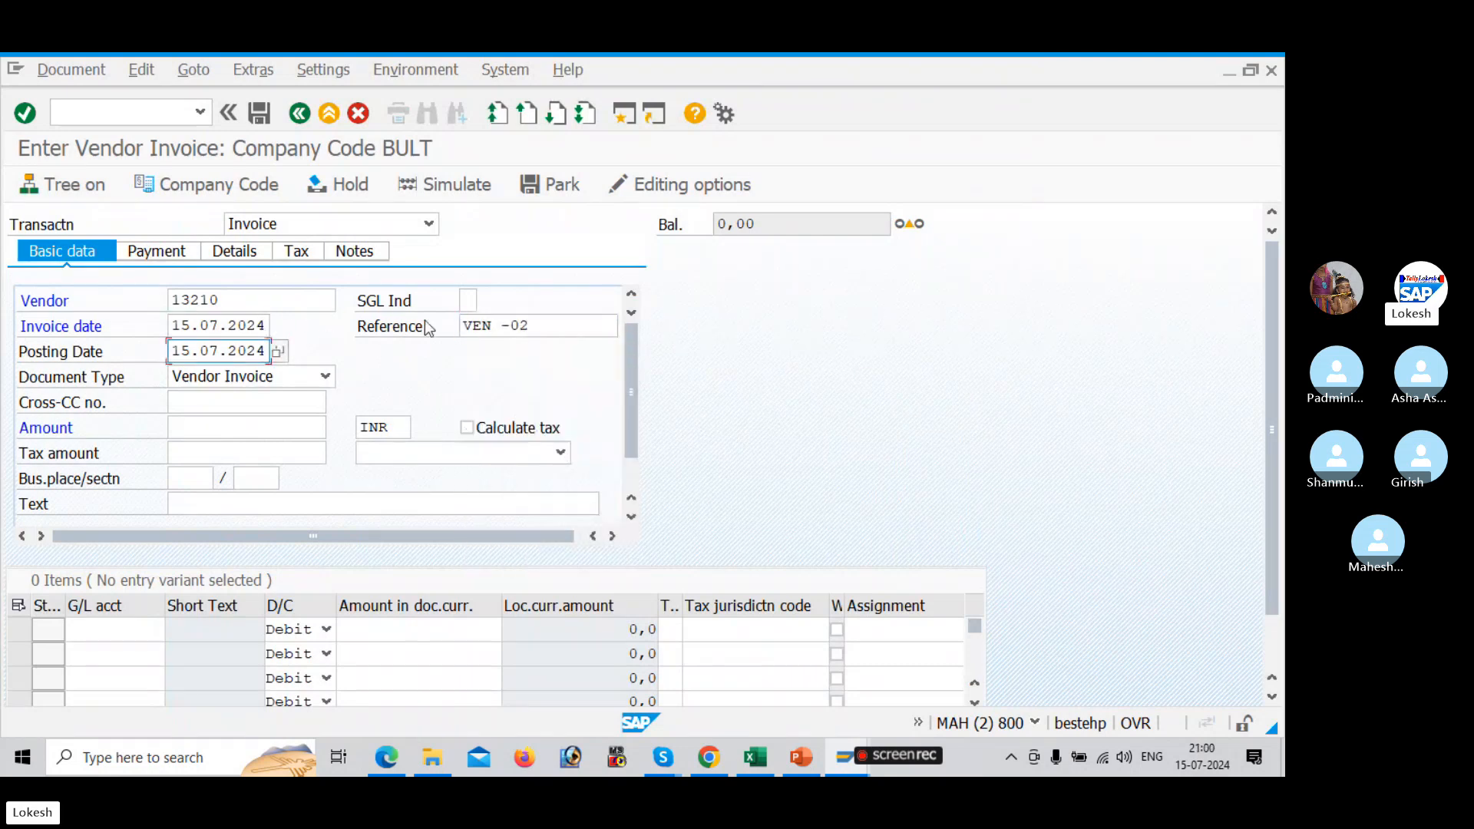
pyautogui.click(549, 325)
pyautogui.press('BackSpace')
pyautogui.write('3')
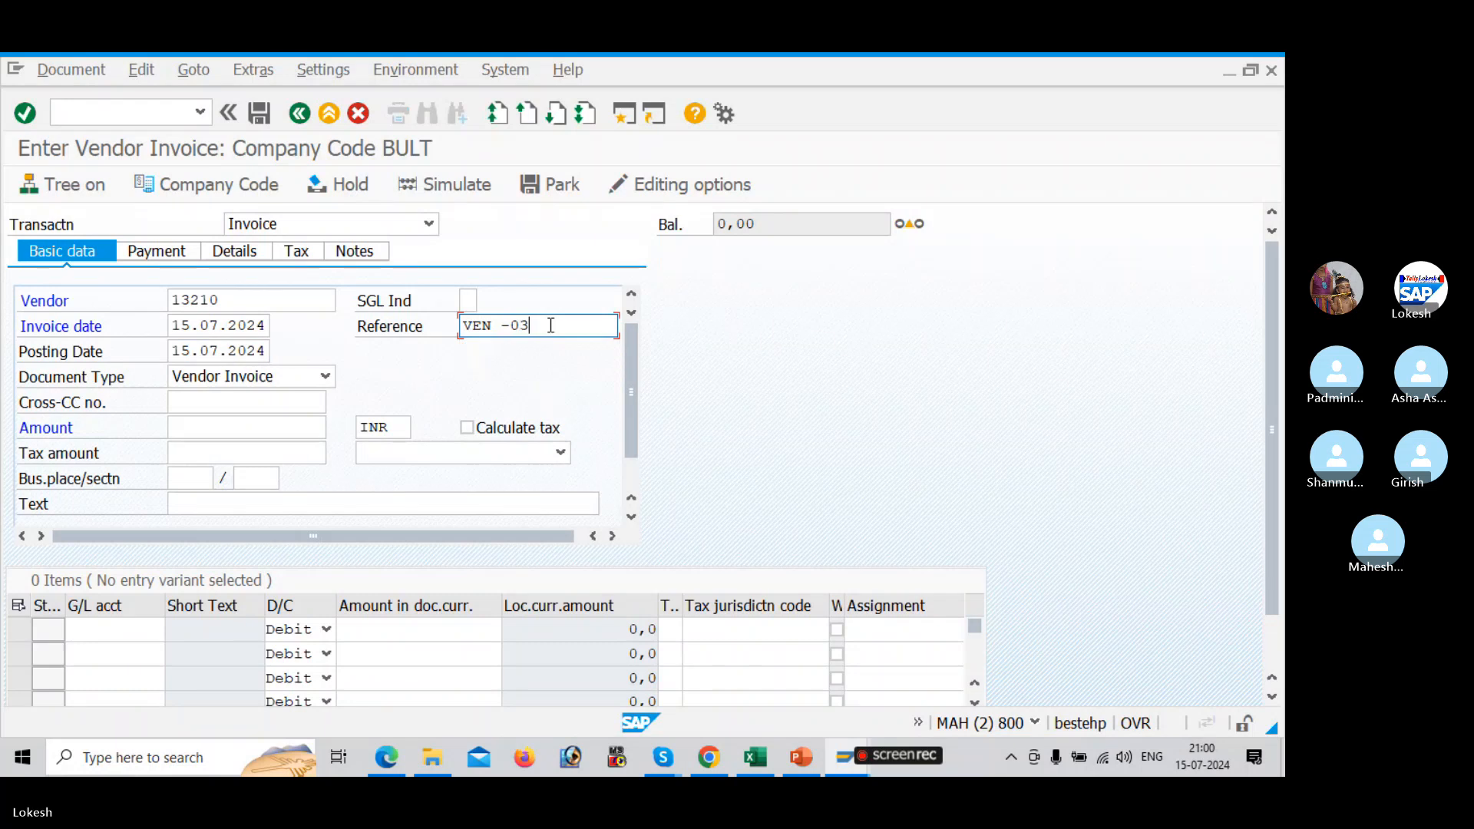
# Set the invoice amount to 100000 INR and the header text to Vendor Invoice.
pyautogui.click(230, 421)
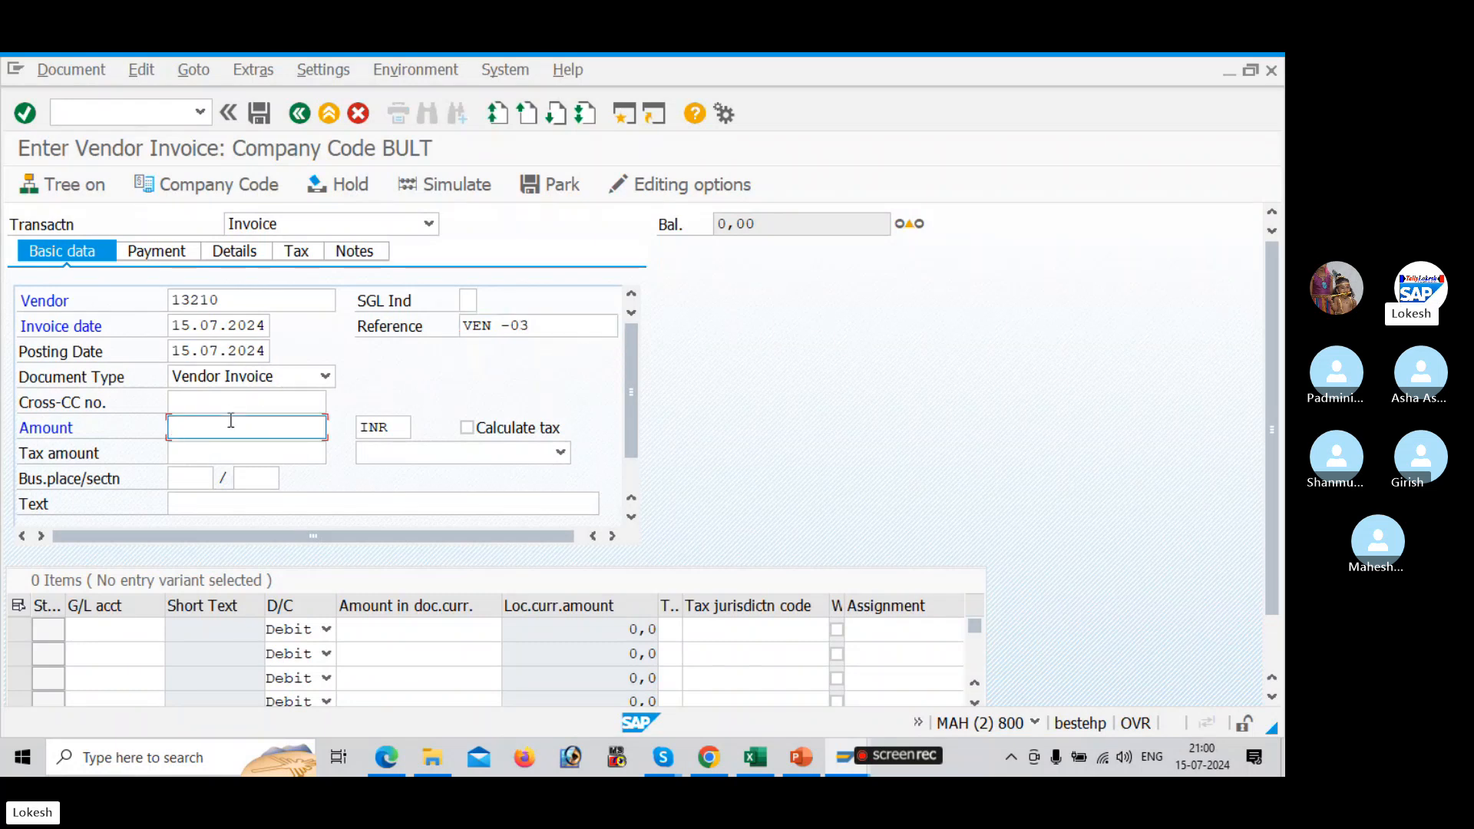
pyautogui.write('1')
pyautogui.press('Down')
pyautogui.press('Down')
pyautogui.press('Tab')
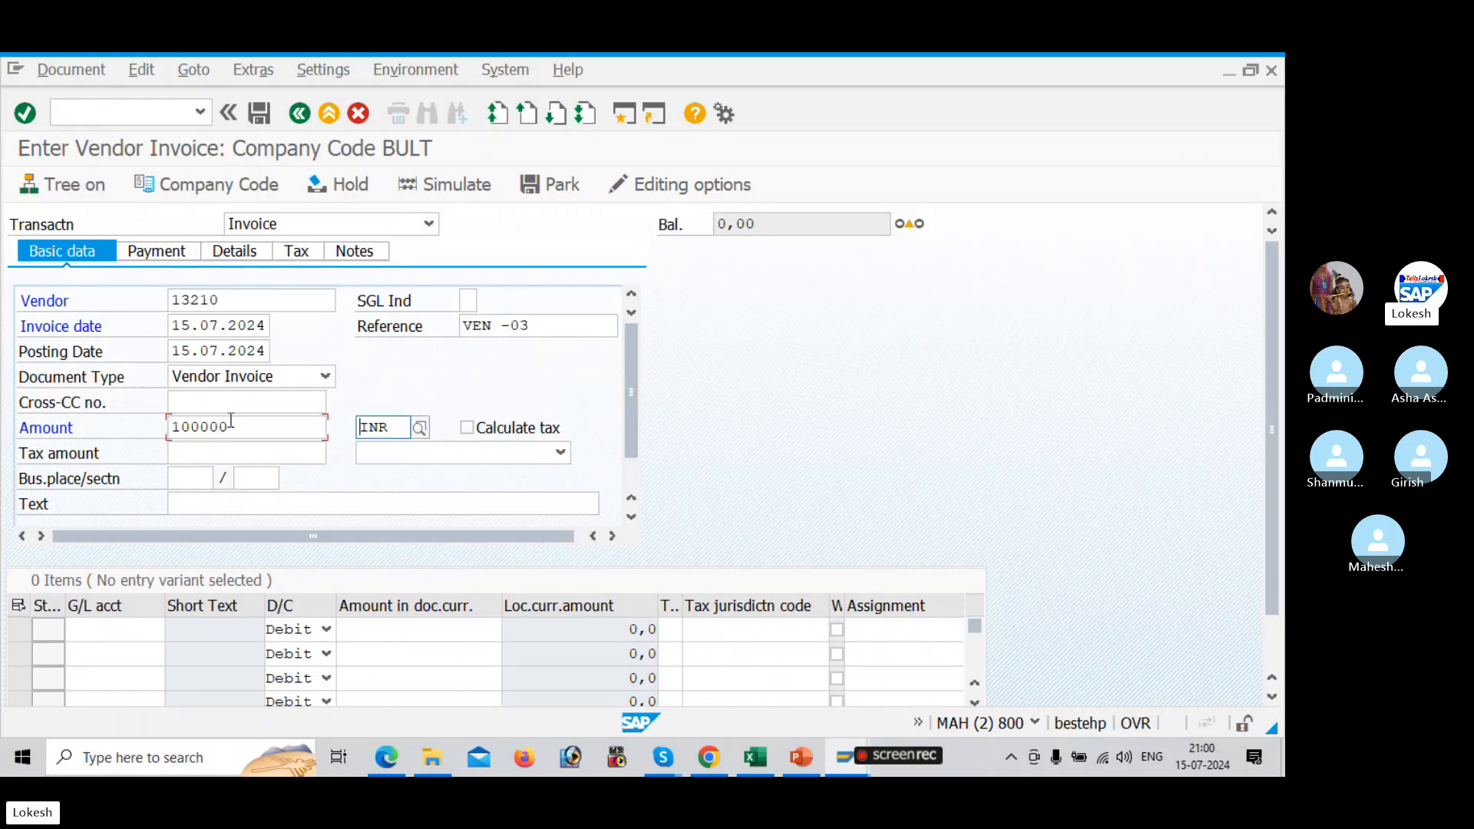
pyautogui.click(234, 506)
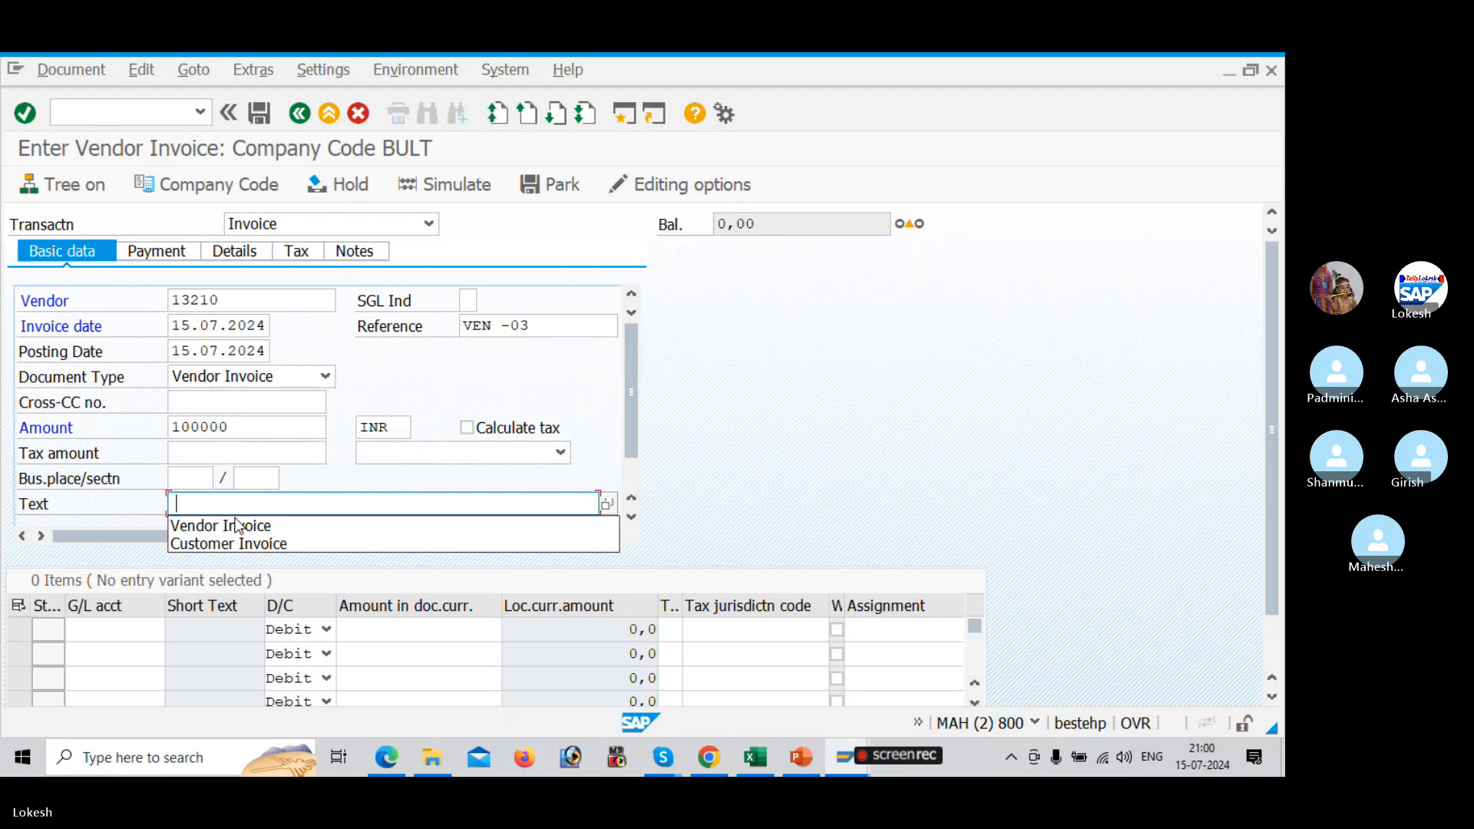
pyautogui.click(235, 522)
# Assign the Purchase A/c general ledger account to the first invoice line item from the account list.
pyautogui.click(132, 628)
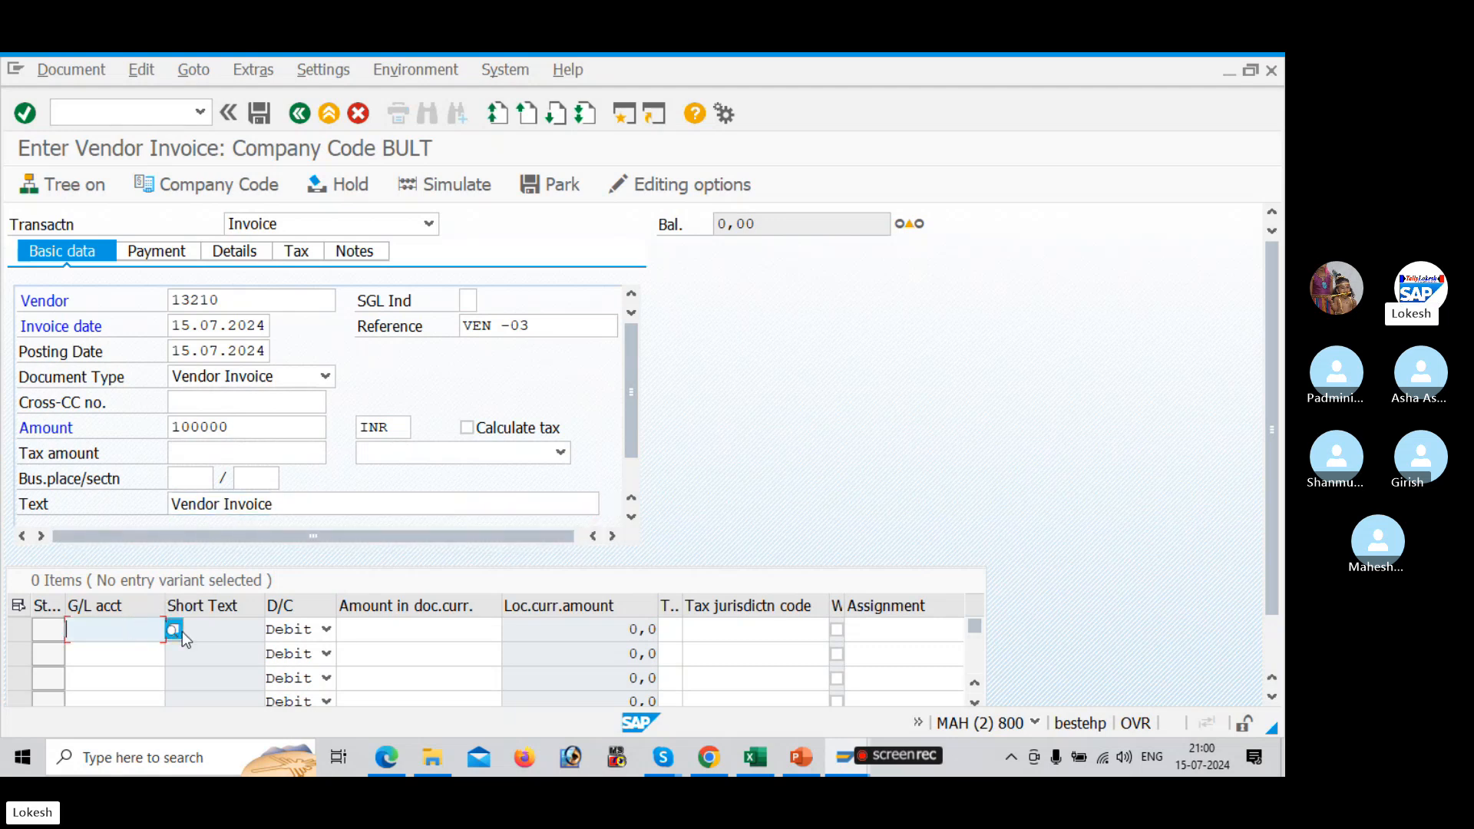
pyautogui.press('Return')
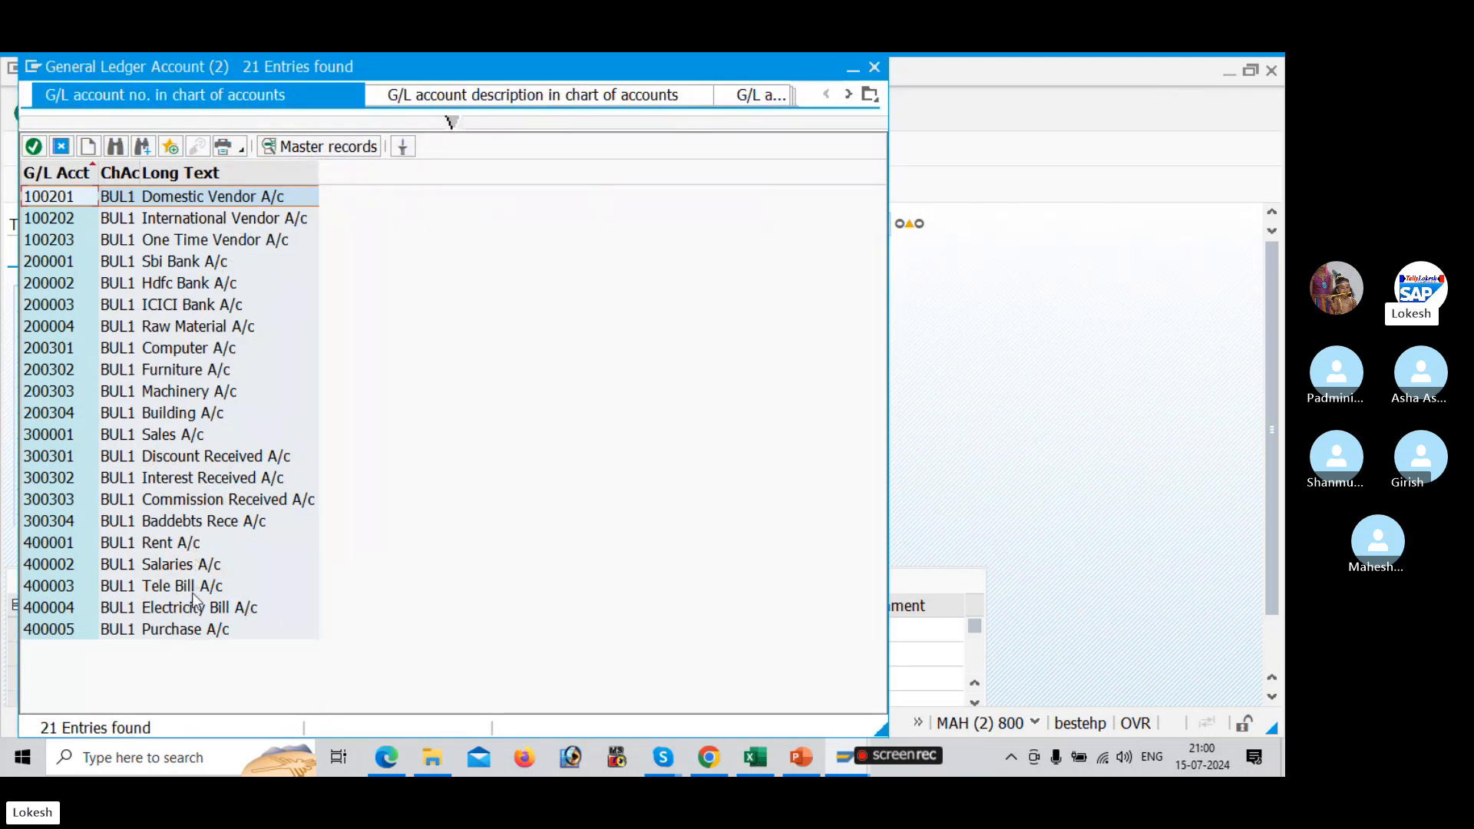
pyautogui.doubleClick(182, 628)
pyautogui.press('Tab')
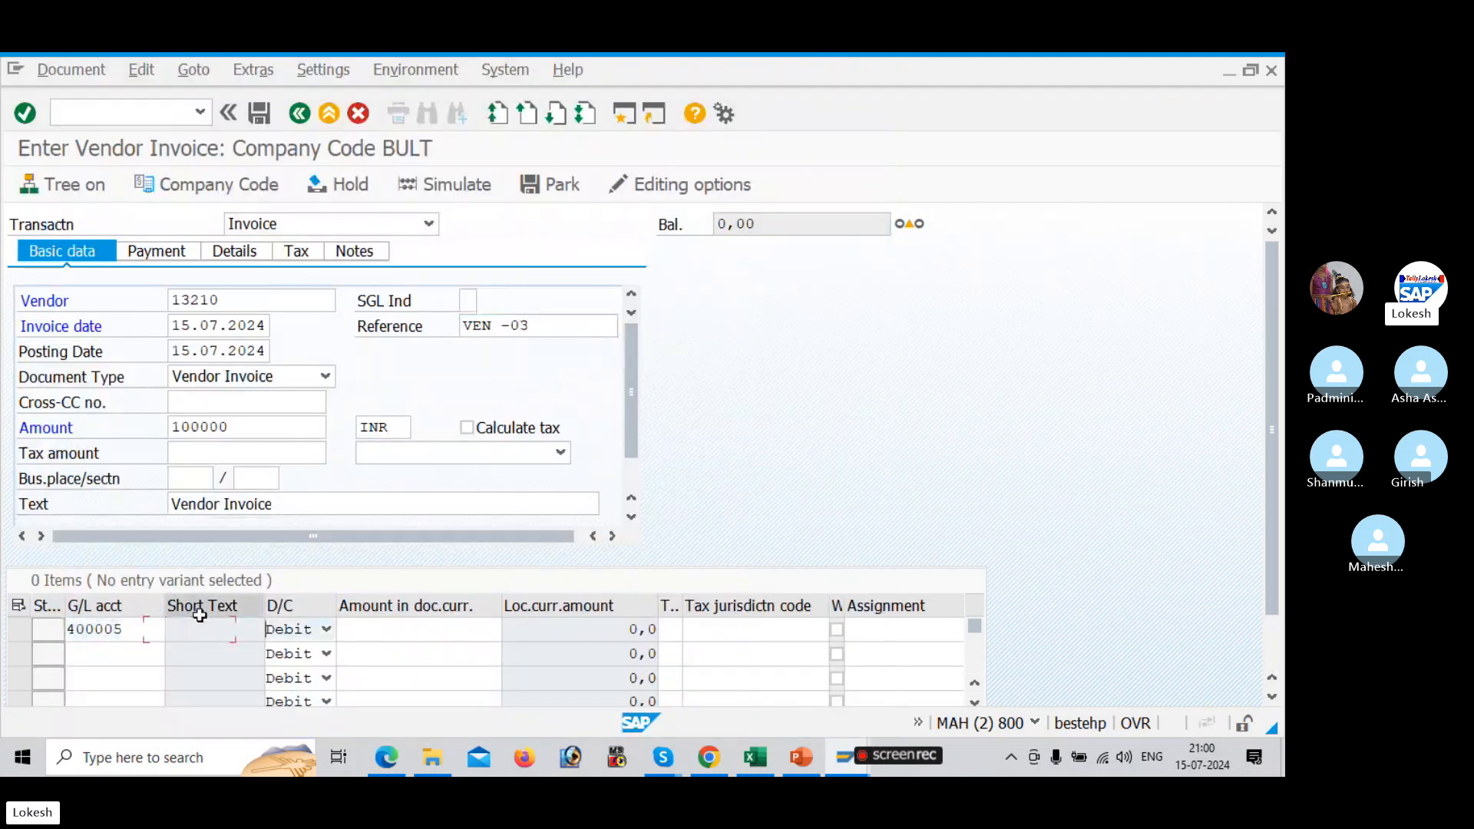
# Set the document currency amount of the first line item to 100000, leaving it as a debit.
pyautogui.press('Tab')
pyautogui.press('space')
pyautogui.press('Down')
pyautogui.press('Down')
pyautogui.press('Down')
pyautogui.press('Down')
pyautogui.press('Down')
pyautogui.press('Down')
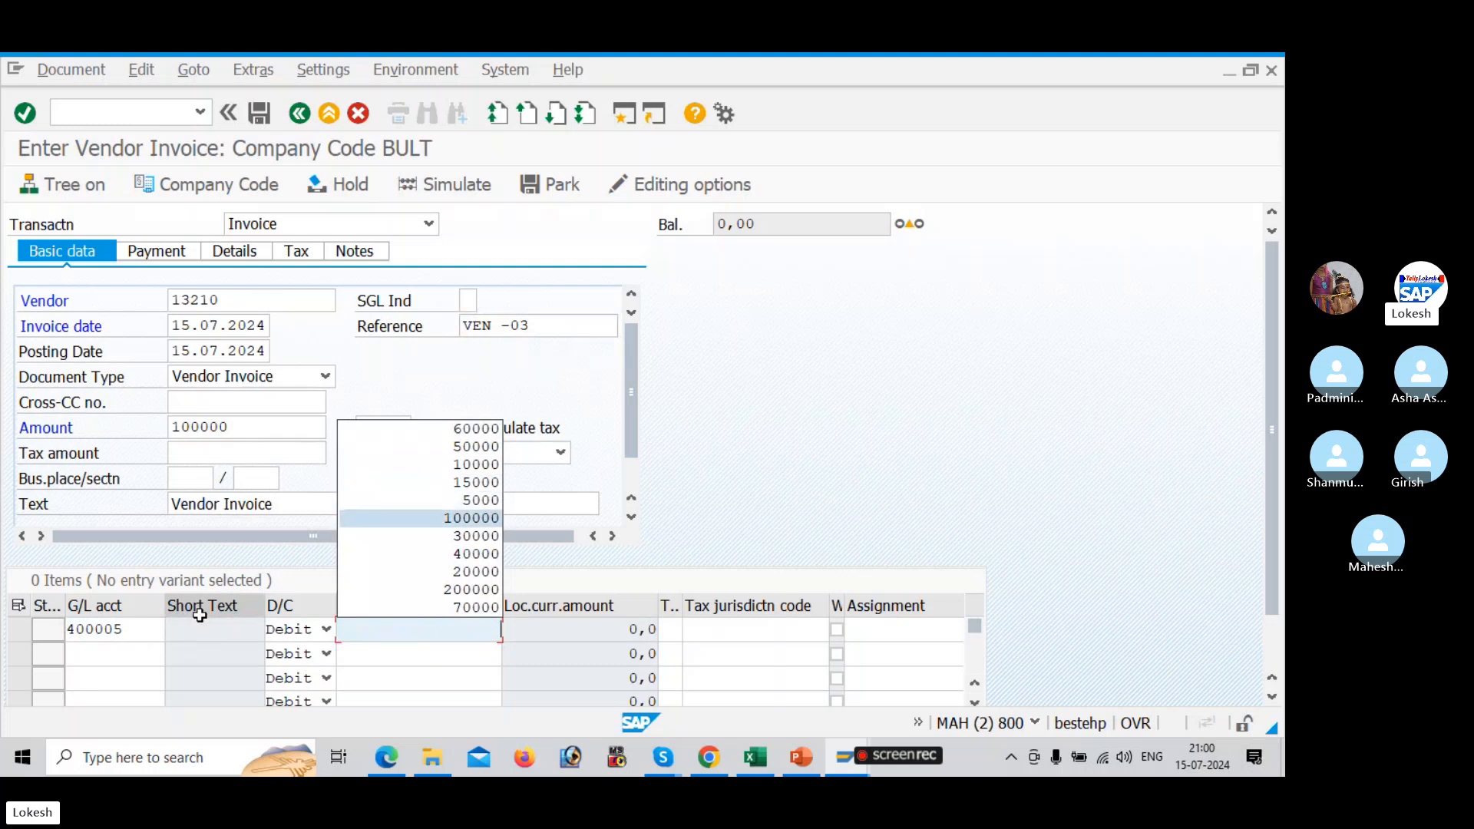
pyautogui.press('Tab')
# Set the first line item's value date to 15.07.2024 and its text to Purchase A/c.
pyautogui.press('Tab')
pyautogui.press('Tab')
pyautogui.press('Tab')
pyautogui.press('Tab')
pyautogui.press('space')
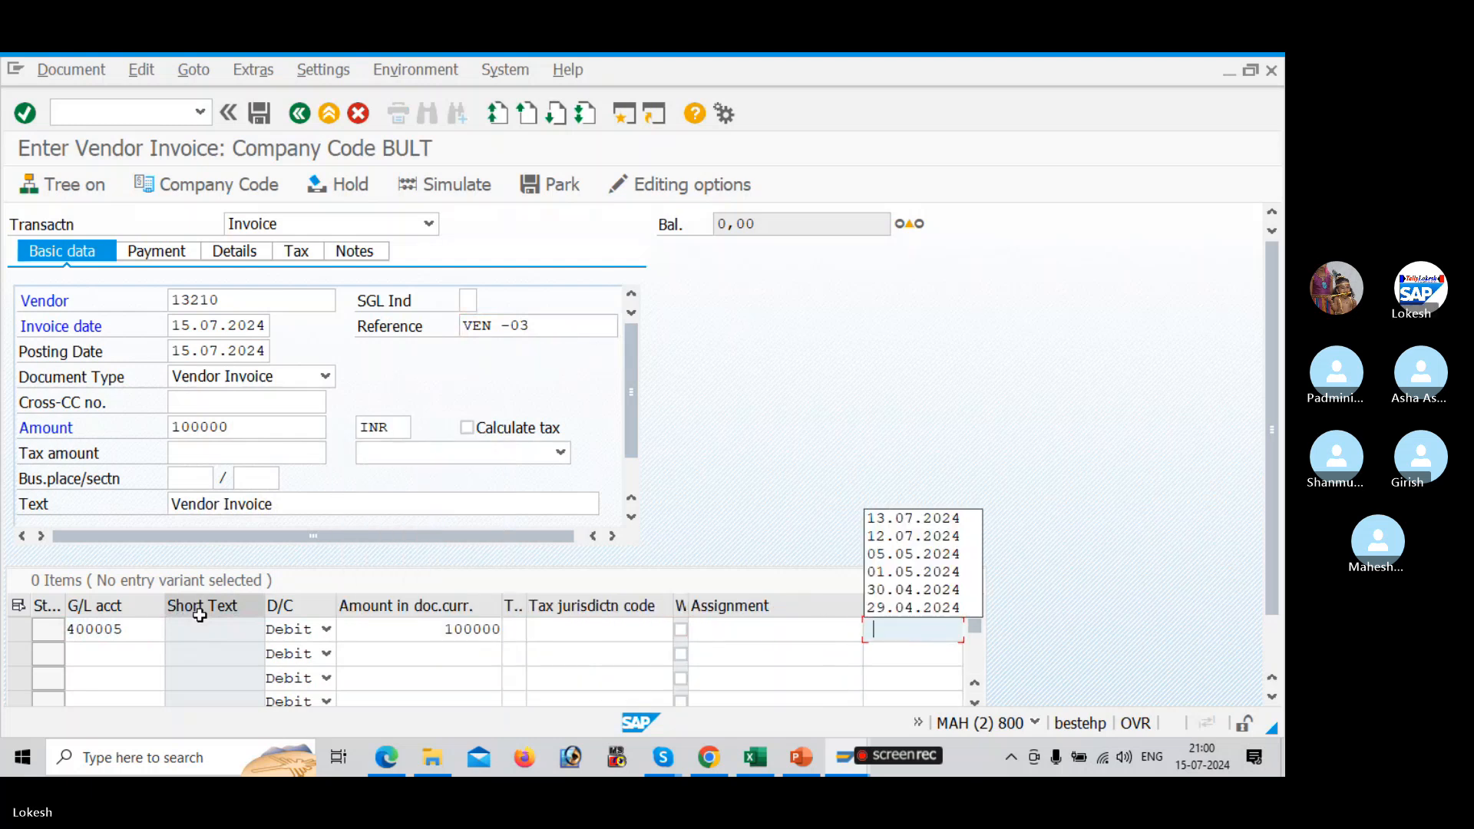
pyautogui.write('15.0')
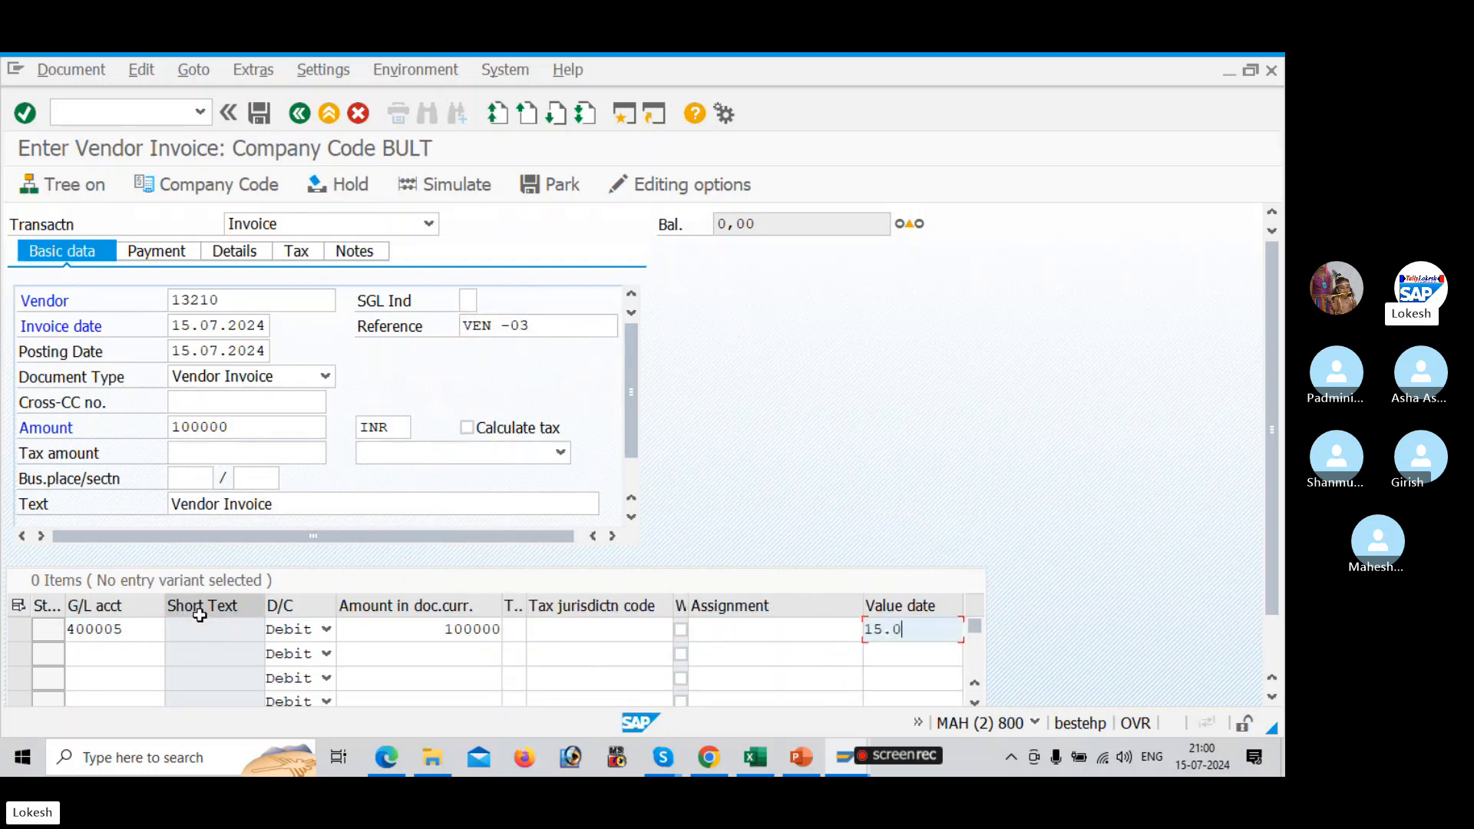
pyautogui.write('7.2024')
pyautogui.press('Tab')
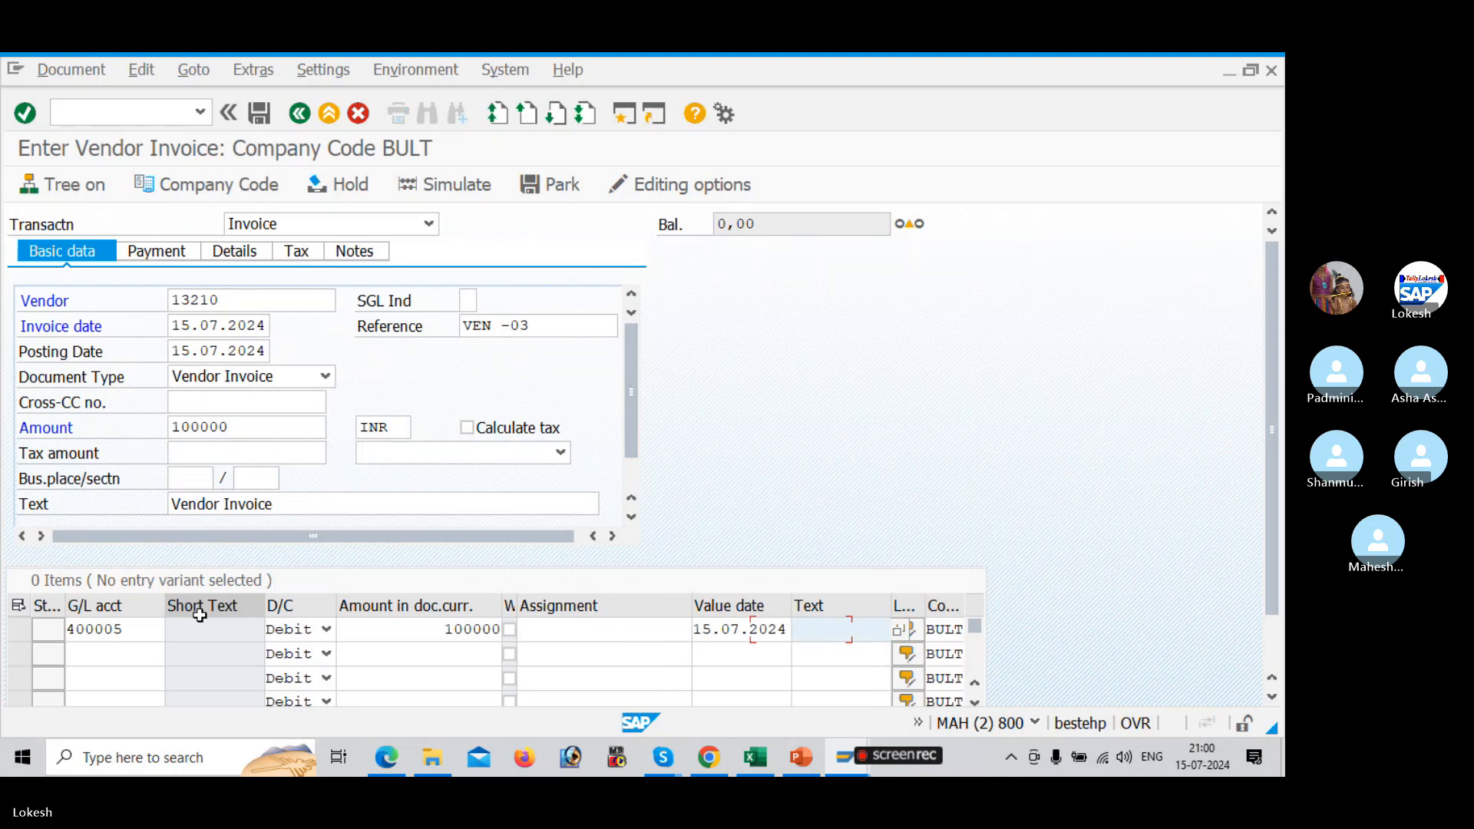
pyautogui.press('space')
pyautogui.press('Return')
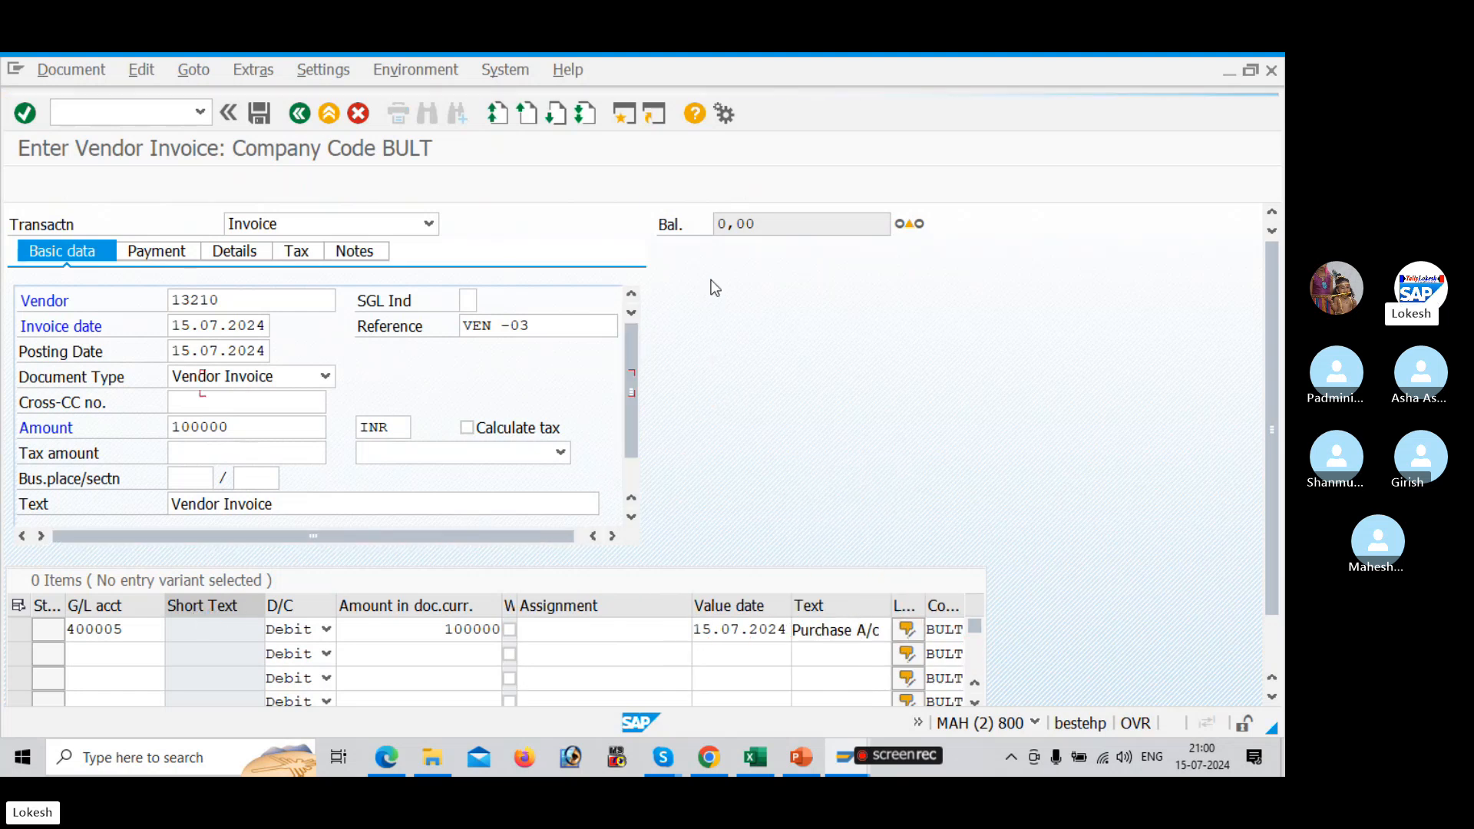
# Post the vendor invoice and refresh the vendor's open items in the Vendor Line Item Display.
pyautogui.click(466, 192)
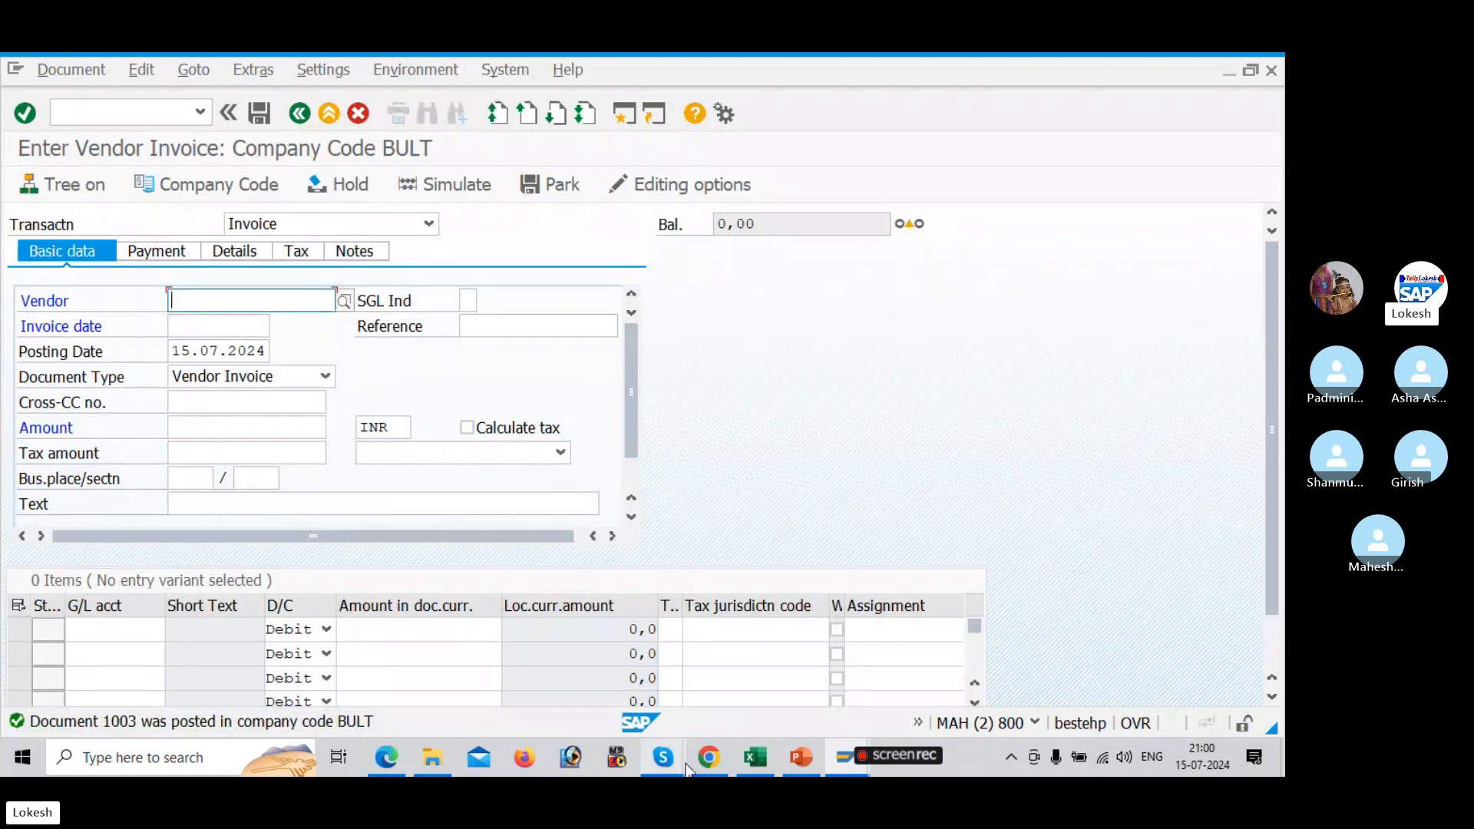
pyautogui.hotkey('alt', 'Tab')
pyautogui.hotkey('alt', 'Tab')
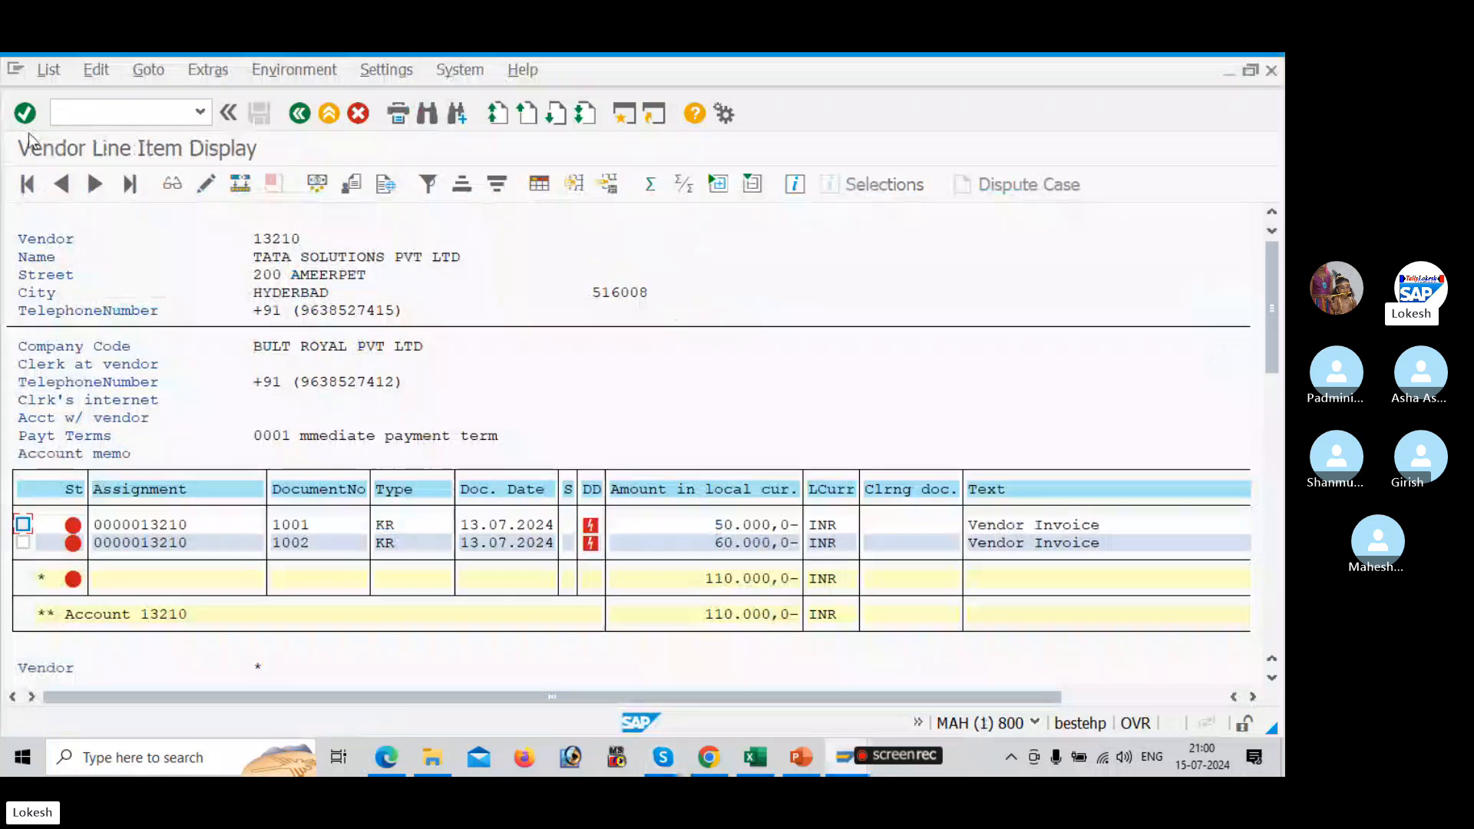
pyautogui.click(63, 69)
pyautogui.click(71, 120)
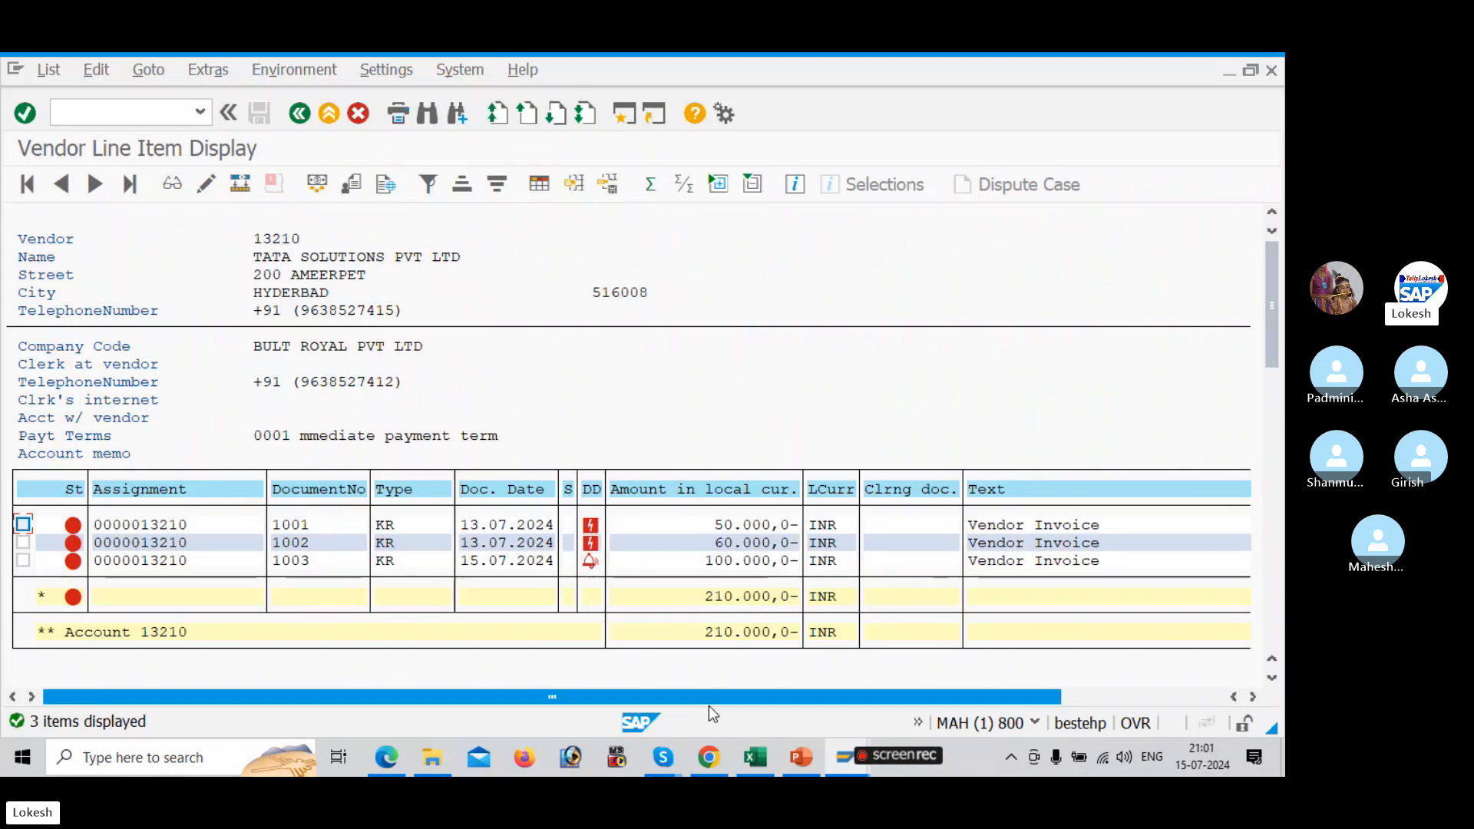
# Switch to PowerPoint to review the vendor manual payment clearing slide, and return to the SAP line item display.
pyautogui.click(811, 772)
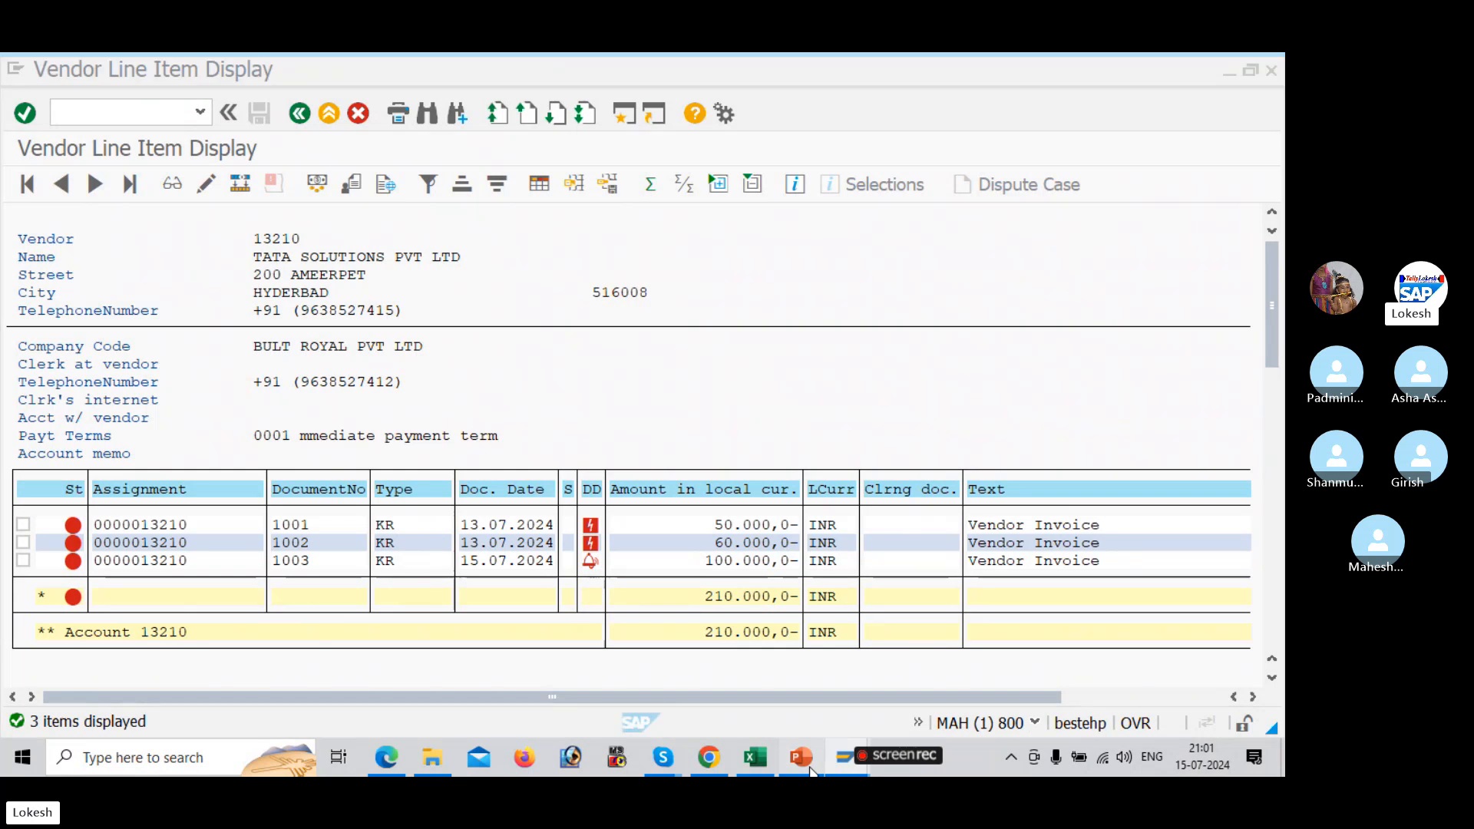
pyautogui.click(970, 528)
pyautogui.click(157, 377)
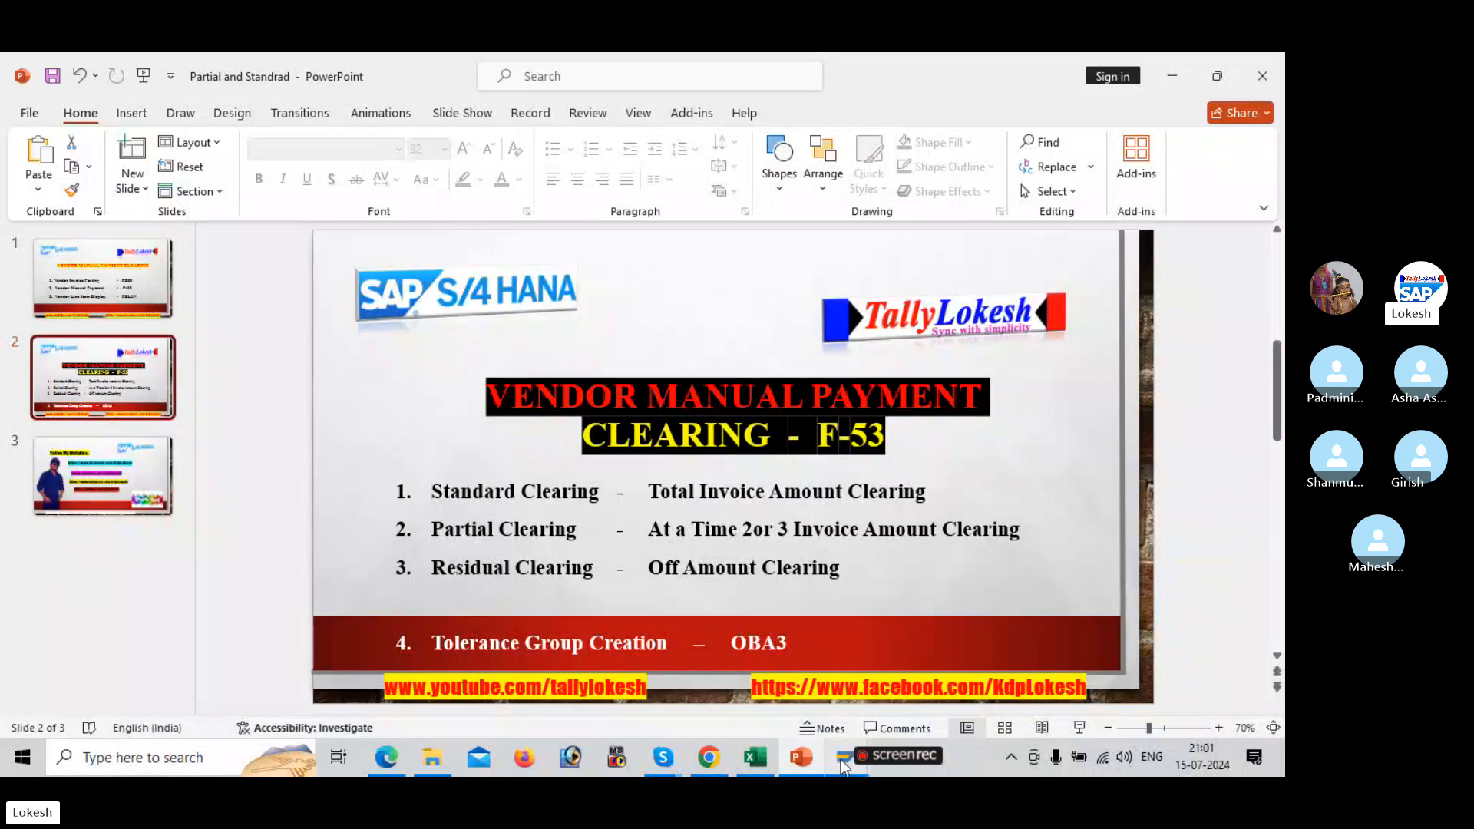
pyautogui.moveTo(842, 759)
pyautogui.click(870, 689)
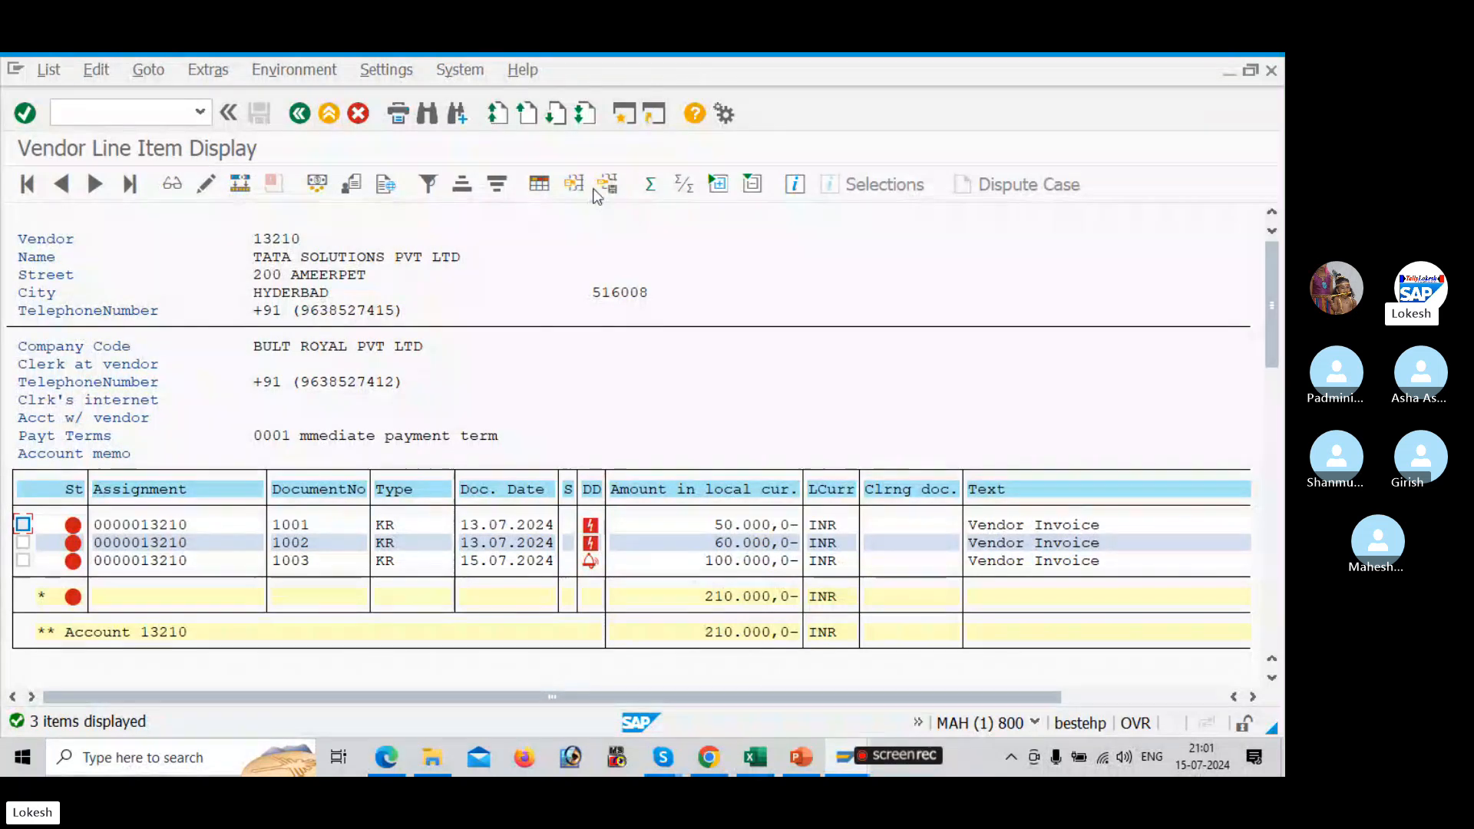
# Check the payment transaction code on the PowerPoint slide and start F-53 from the SAP vendor invoice session using /NF-53.
pyautogui.hotkey('alt', 'Tab')
pyautogui.hotkey('alt', 'Tab')
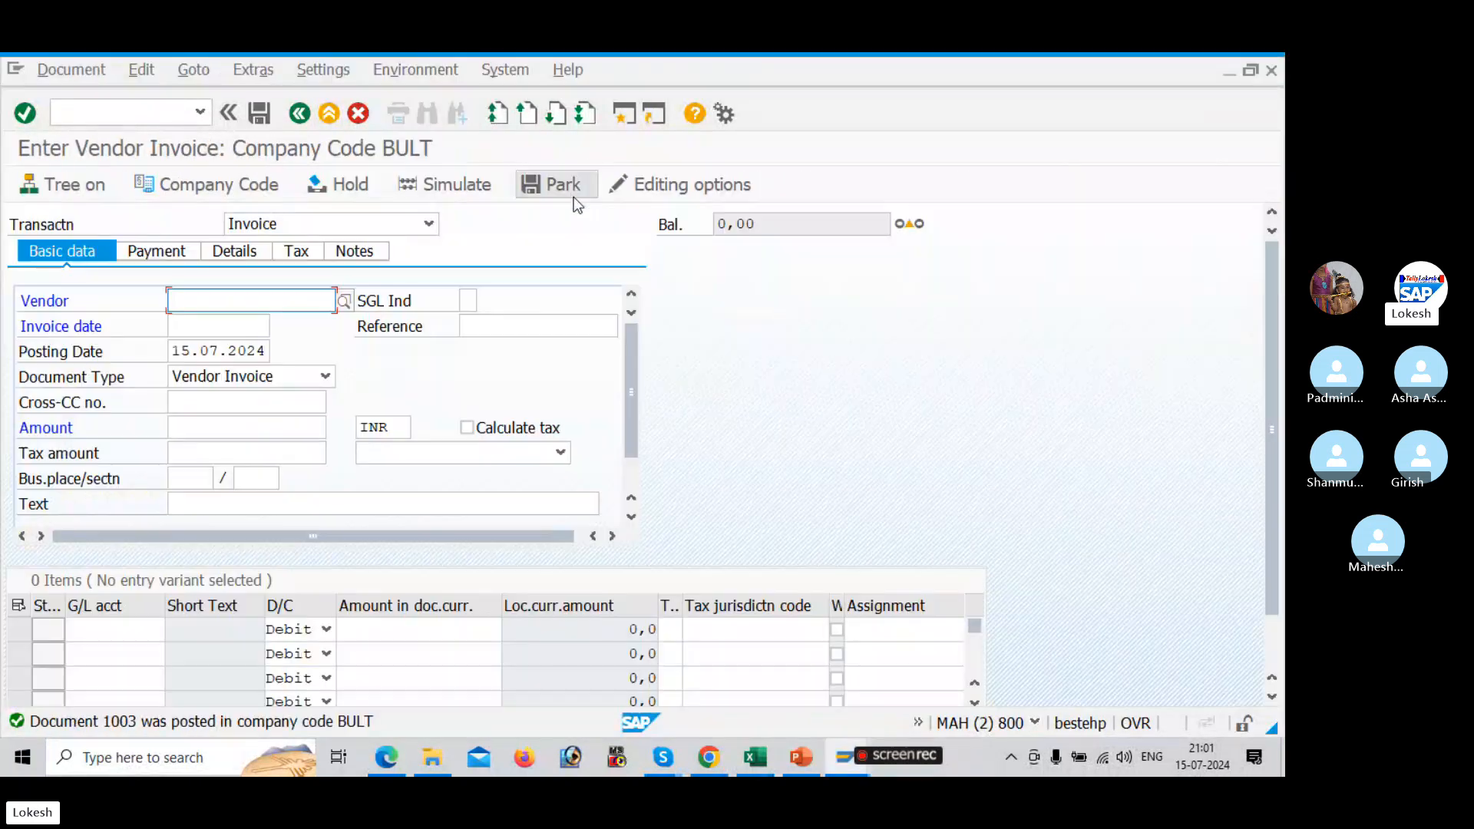
pyautogui.click(137, 115)
pyautogui.write('/')
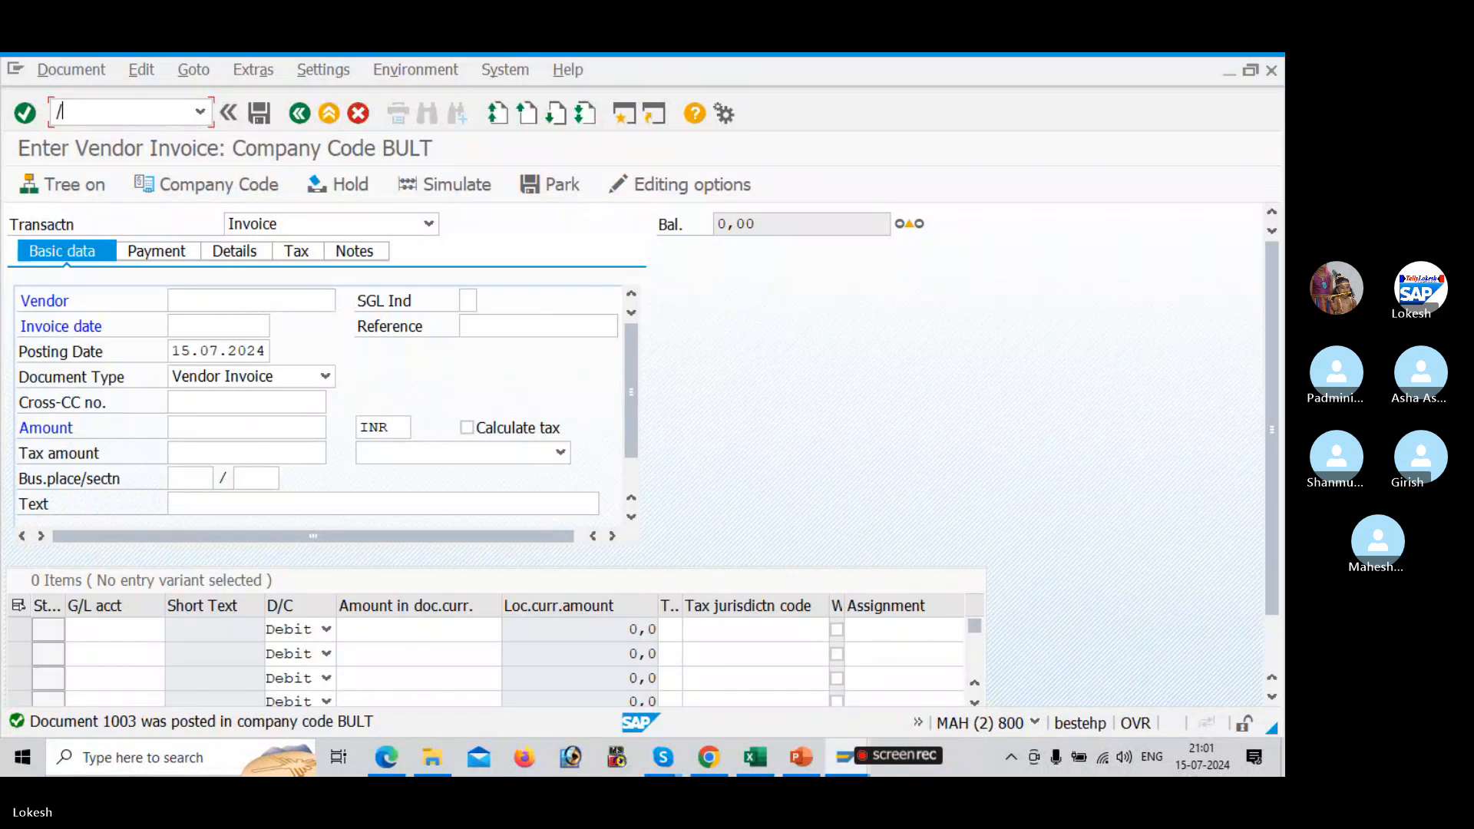
pyautogui.write('N')
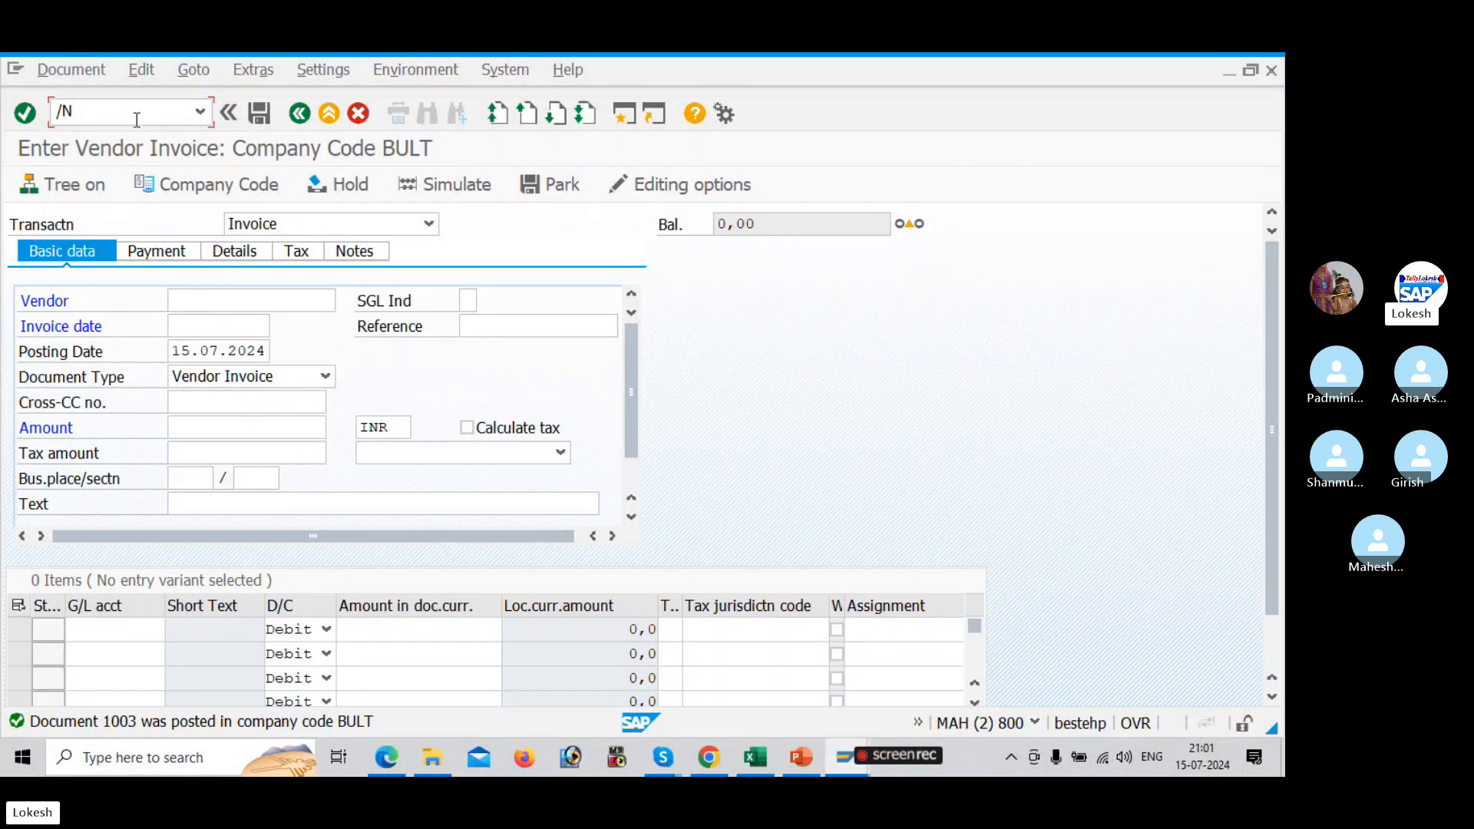
pyautogui.moveTo(801, 756)
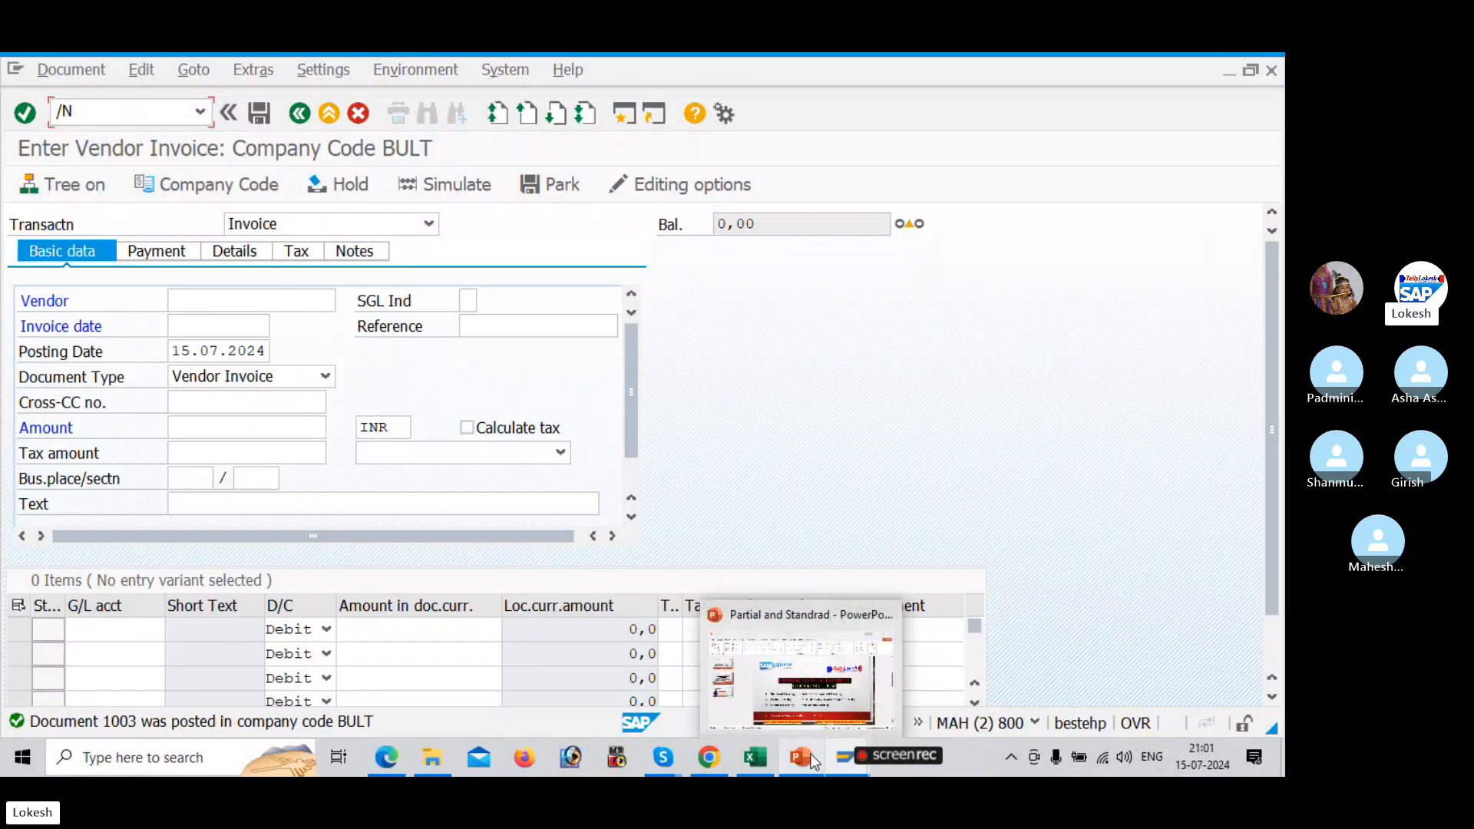
pyautogui.click(824, 701)
pyautogui.moveTo(817, 435); pyautogui.dragTo(883, 448)
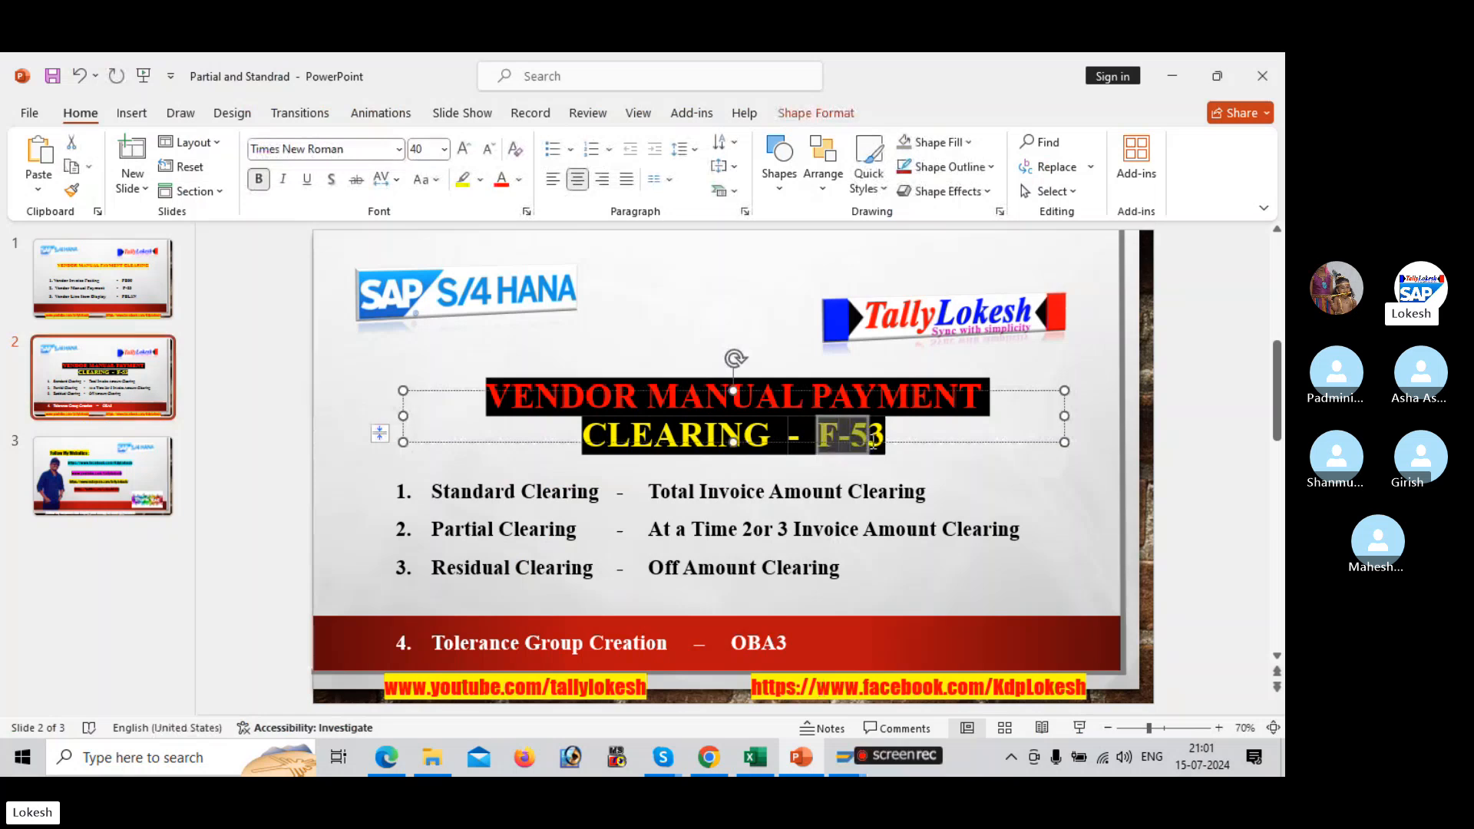
pyautogui.hotkey('alt', 'Tab')
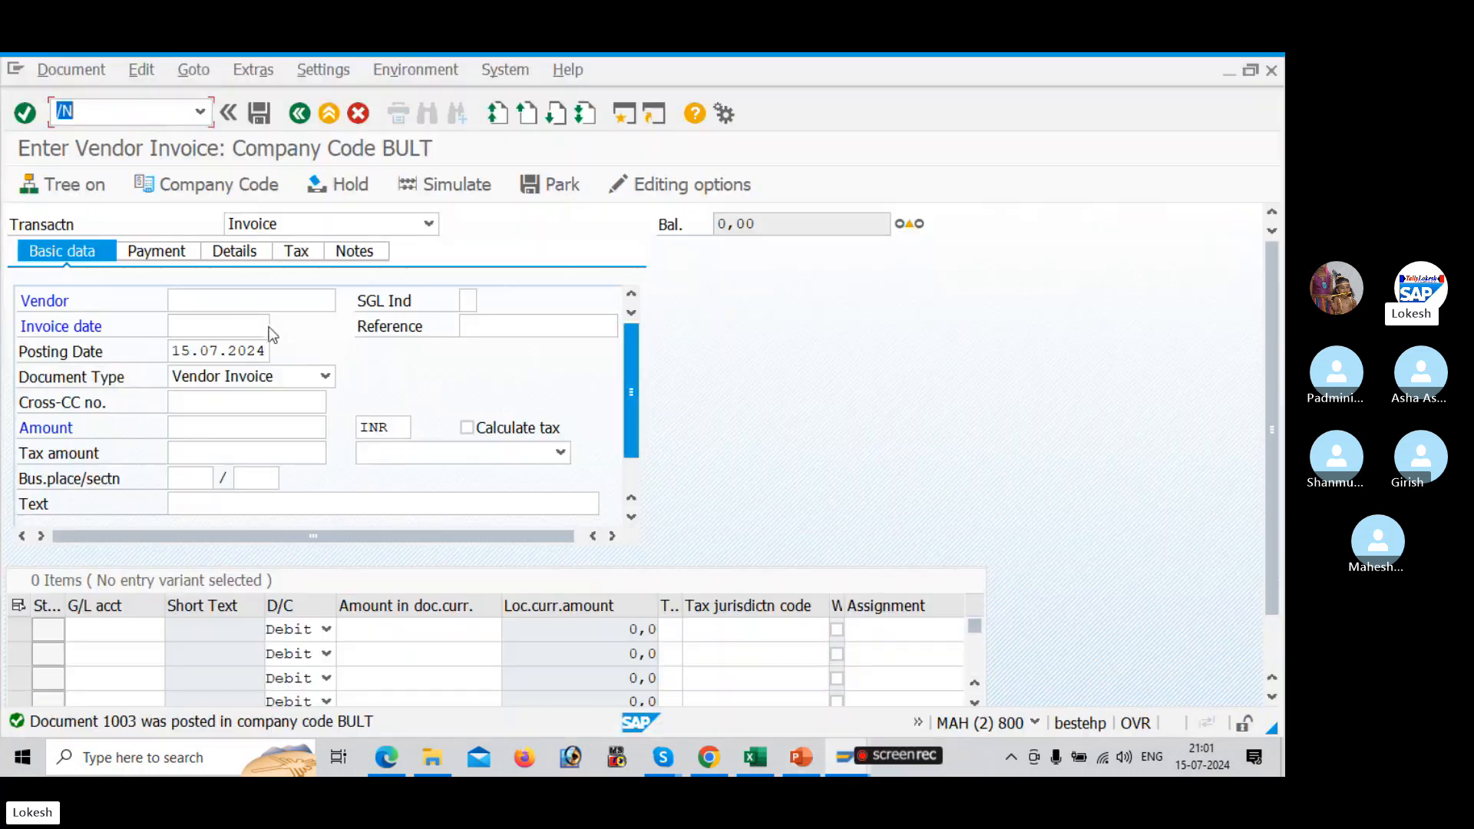
pyautogui.click(109, 111)
pyautogui.write('F')
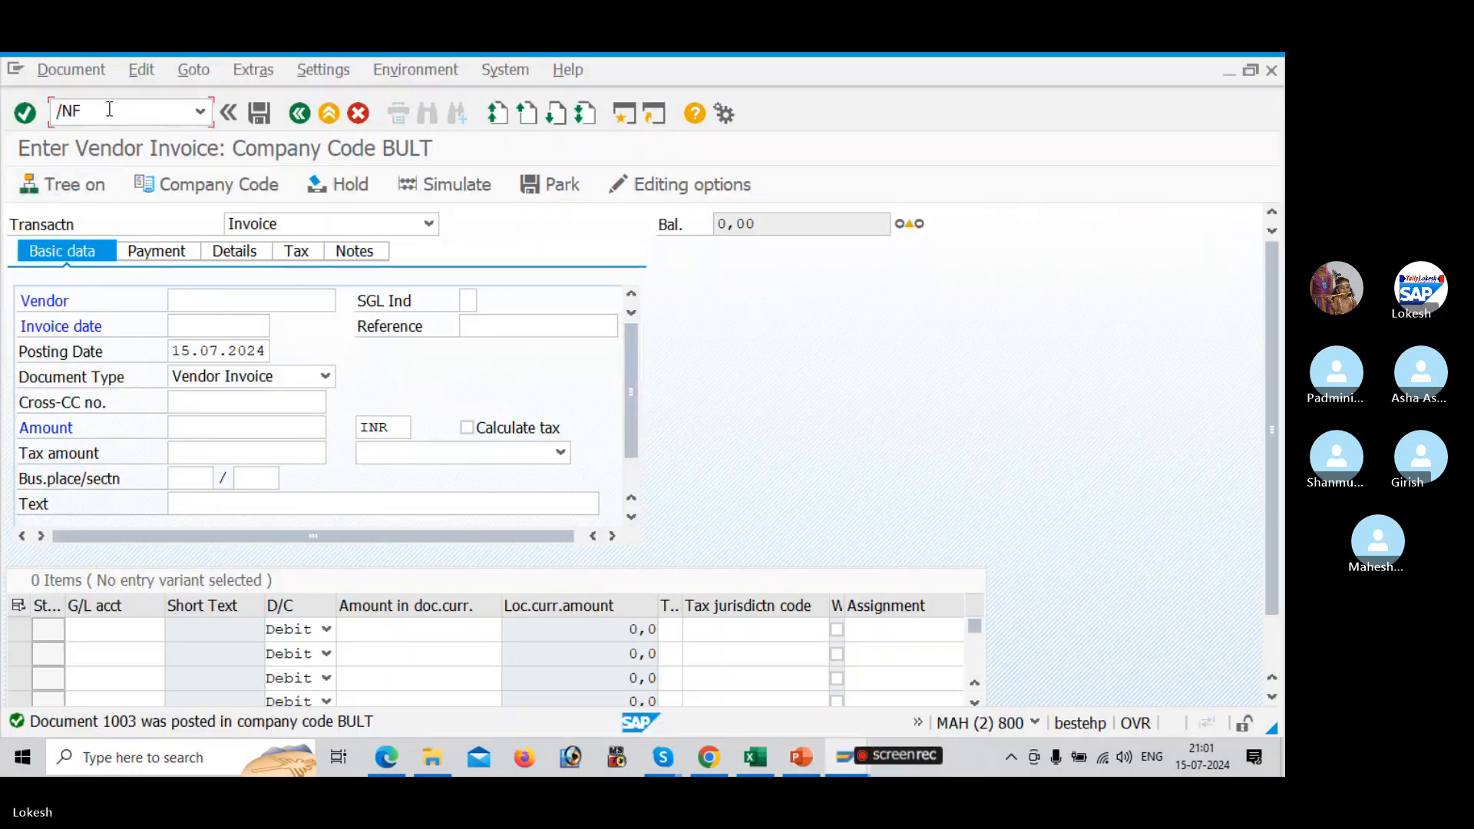
pyautogui.write('-53')
pyautogui.press('Return')
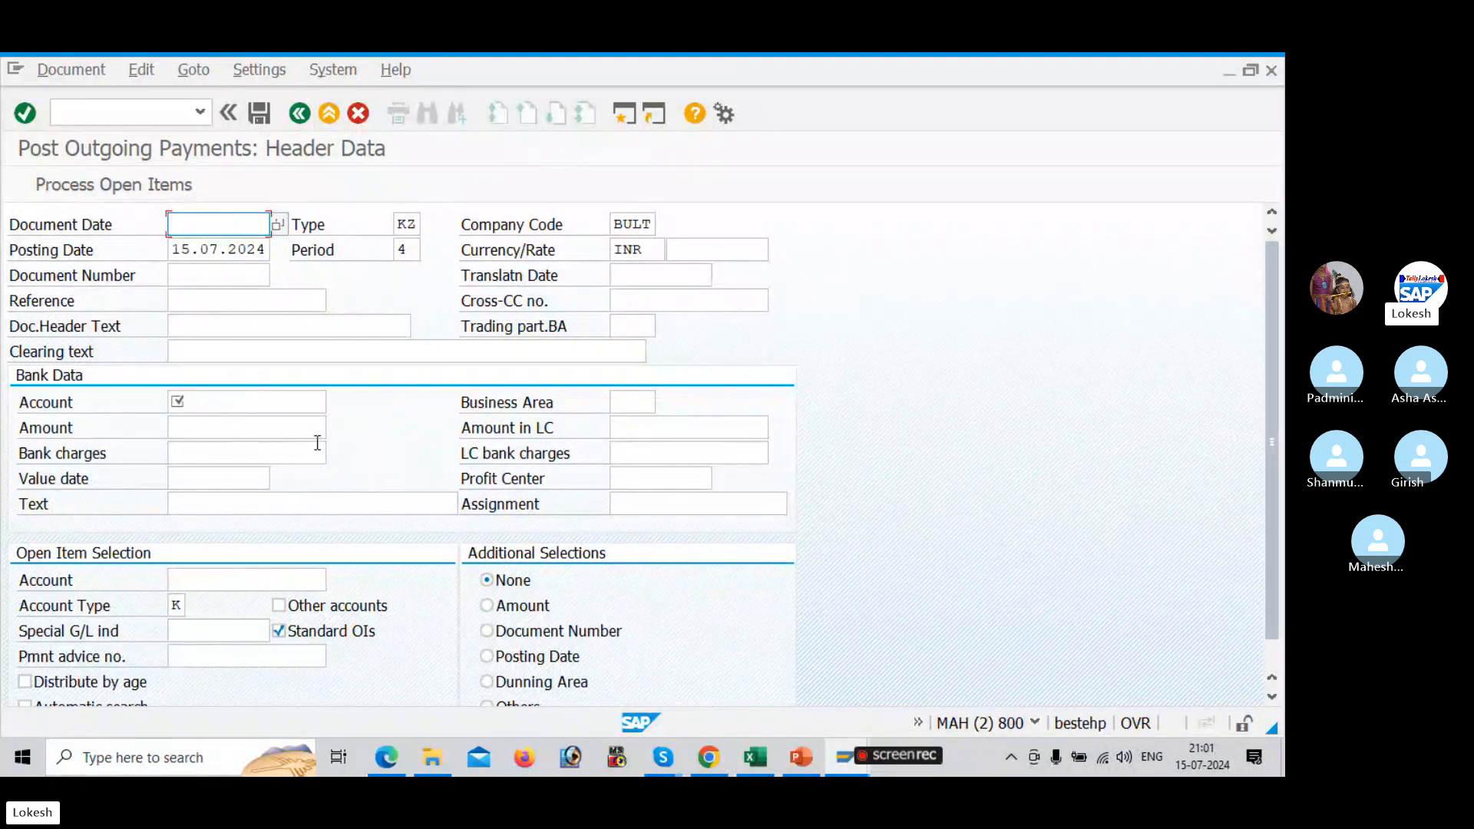
# Set the outgoing payment's document date to 15.07.2024.
pyautogui.write('1')
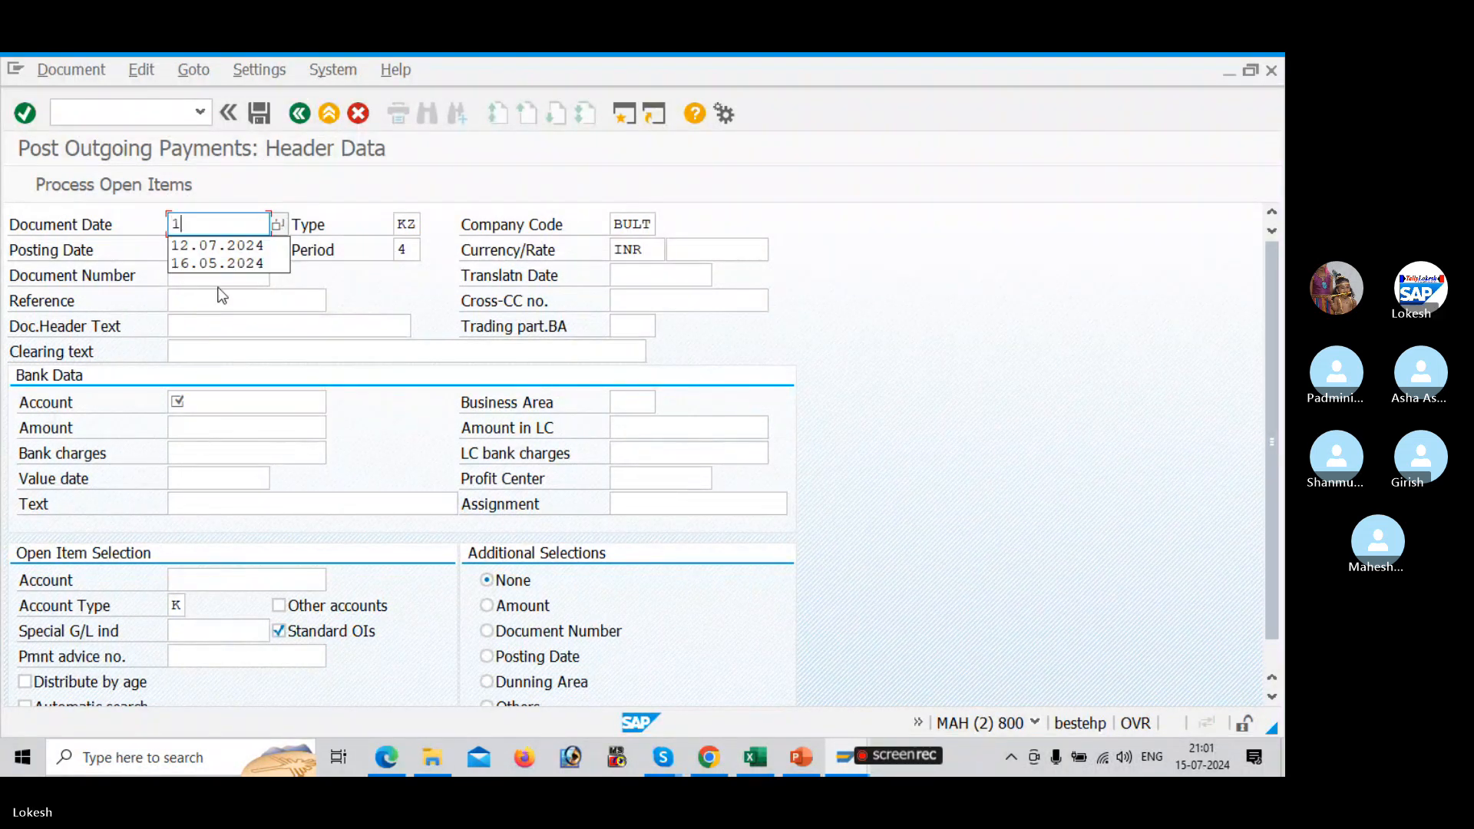
pyautogui.write('5.07')
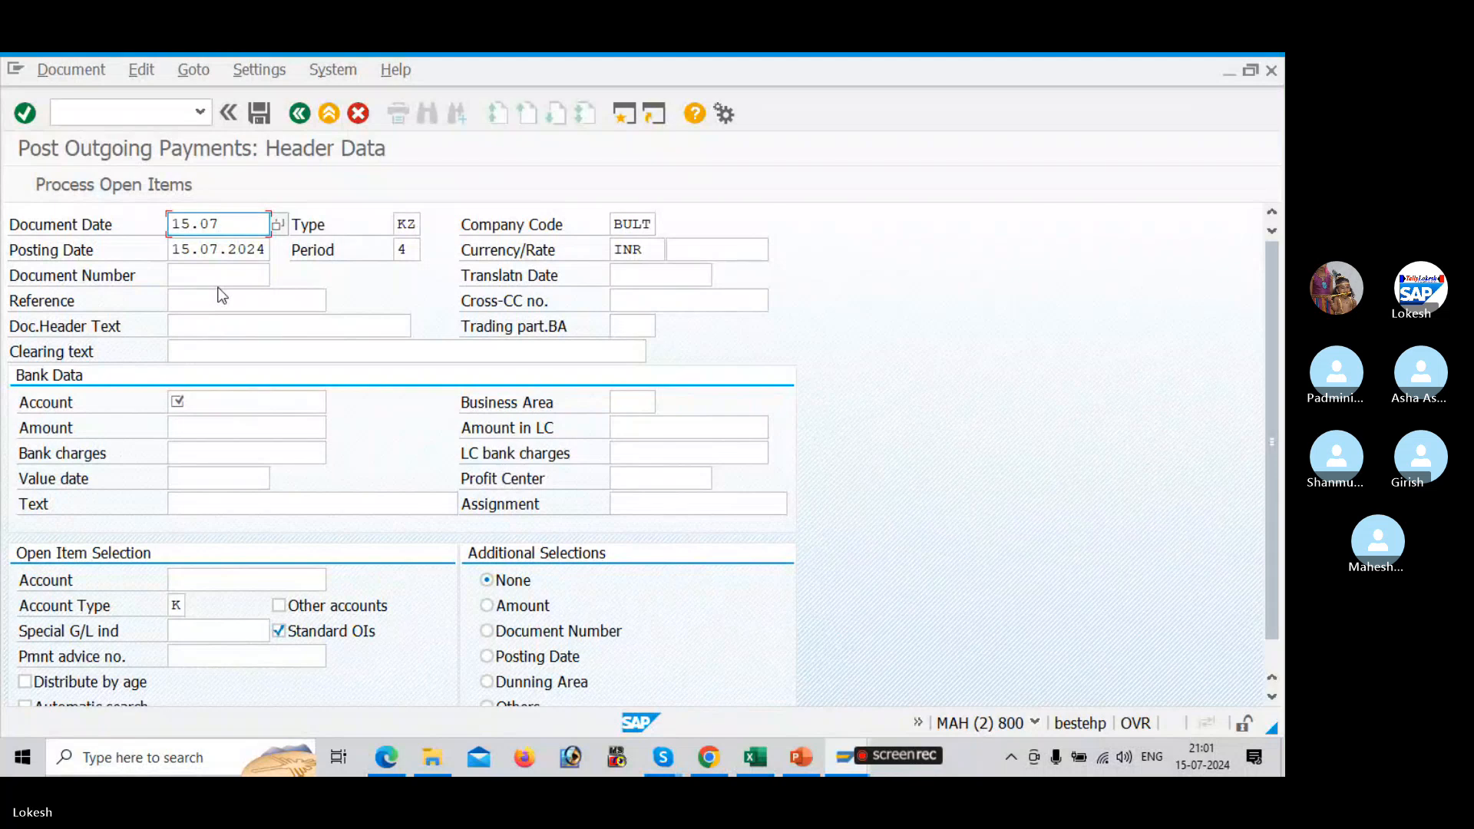
pyautogui.write('.2024')
pyautogui.press('Tab')
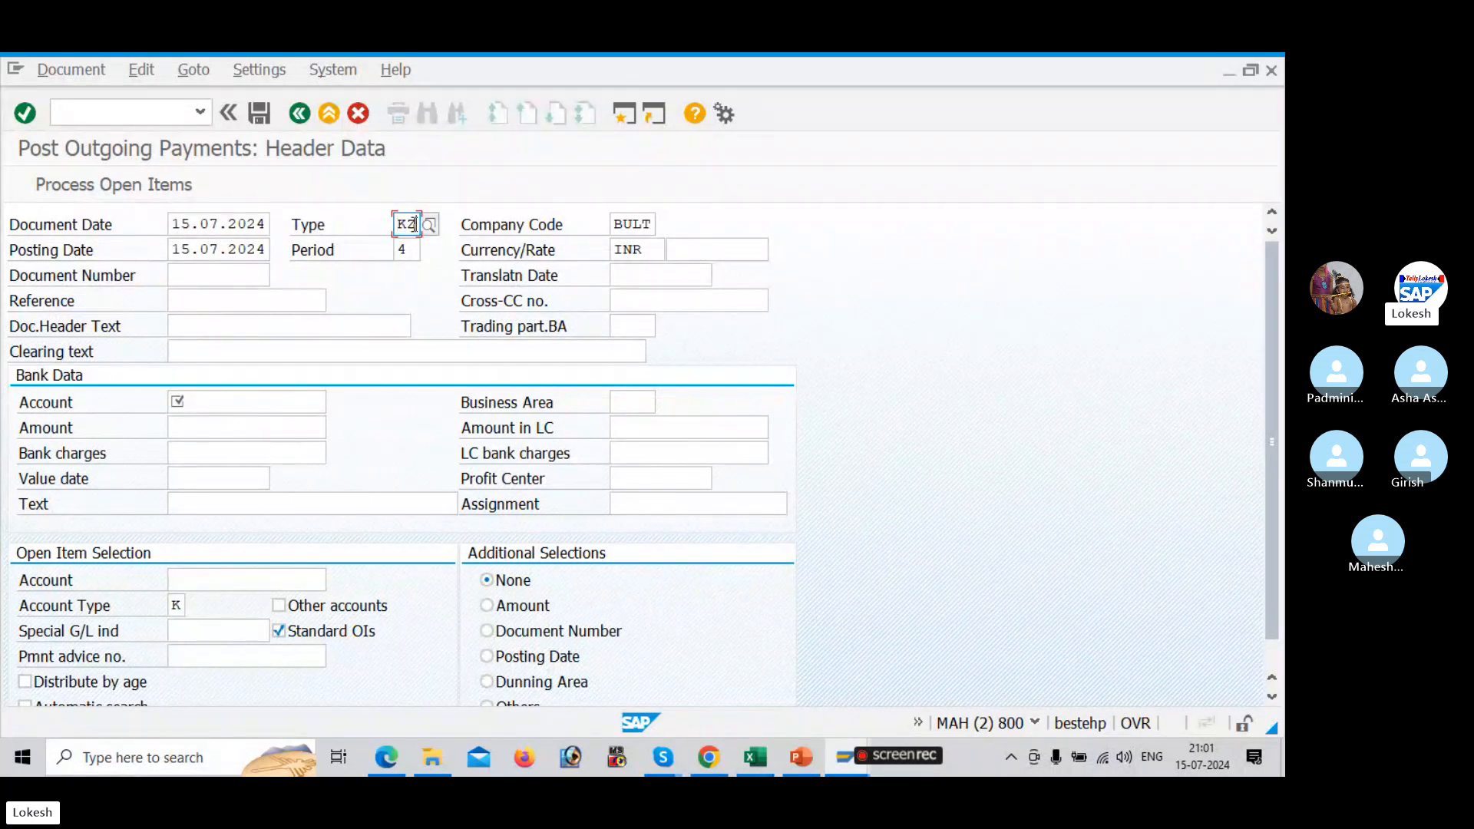
# Set the outgoing payment's reference to VEN-01.
pyautogui.click(232, 297)
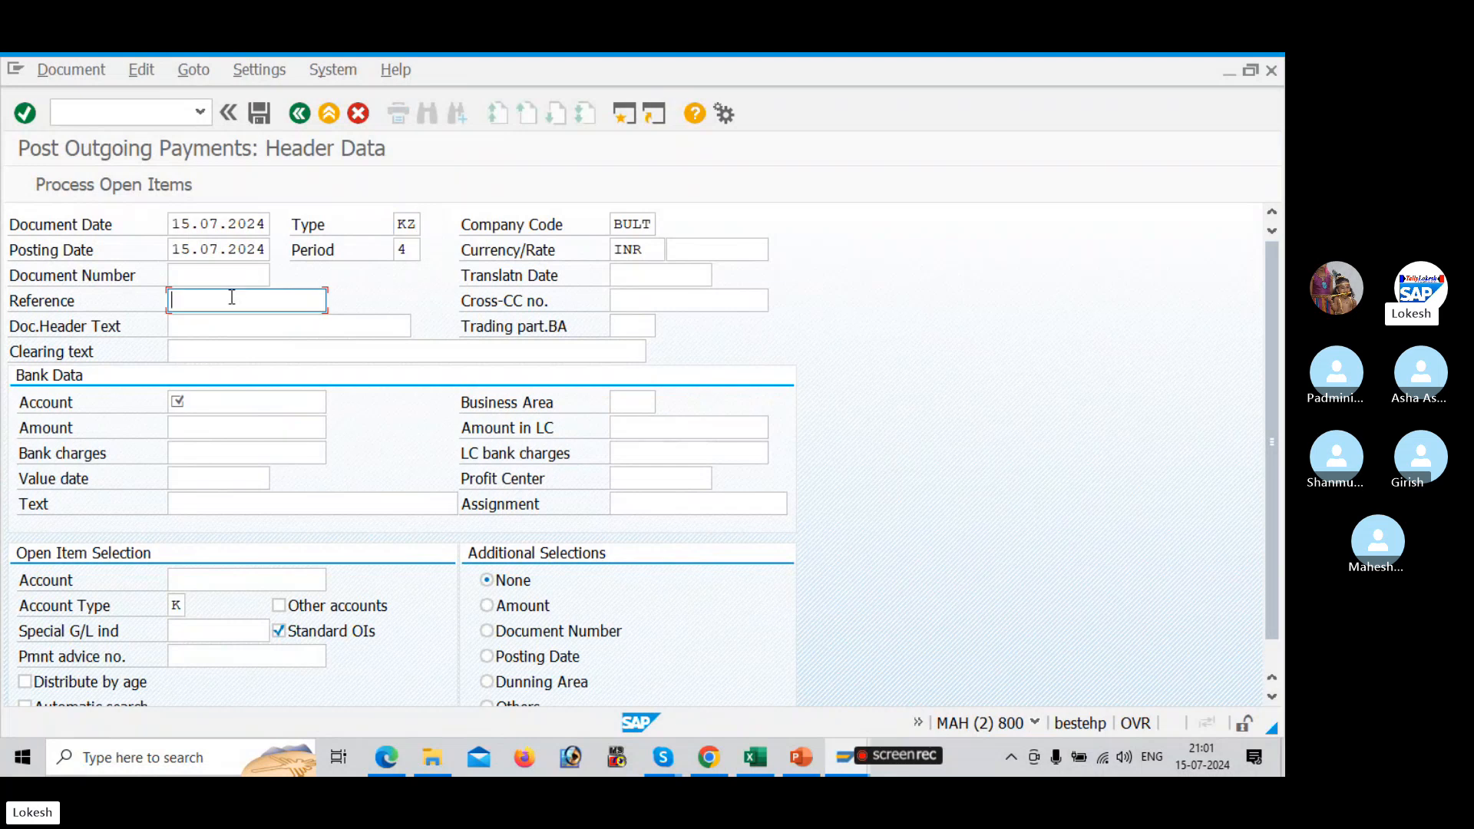
pyautogui.click(232, 297)
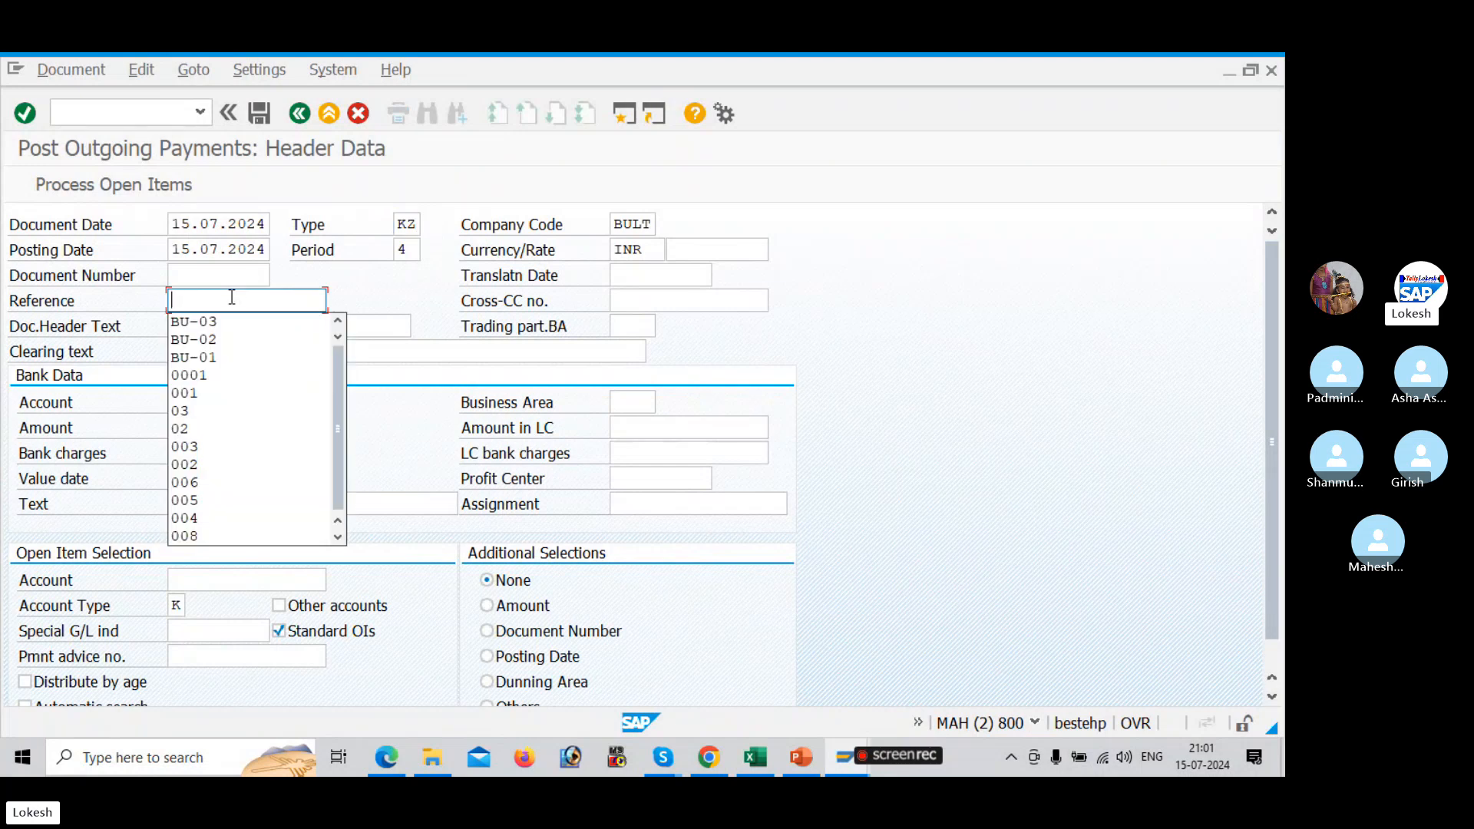
pyautogui.write('VEN+-')
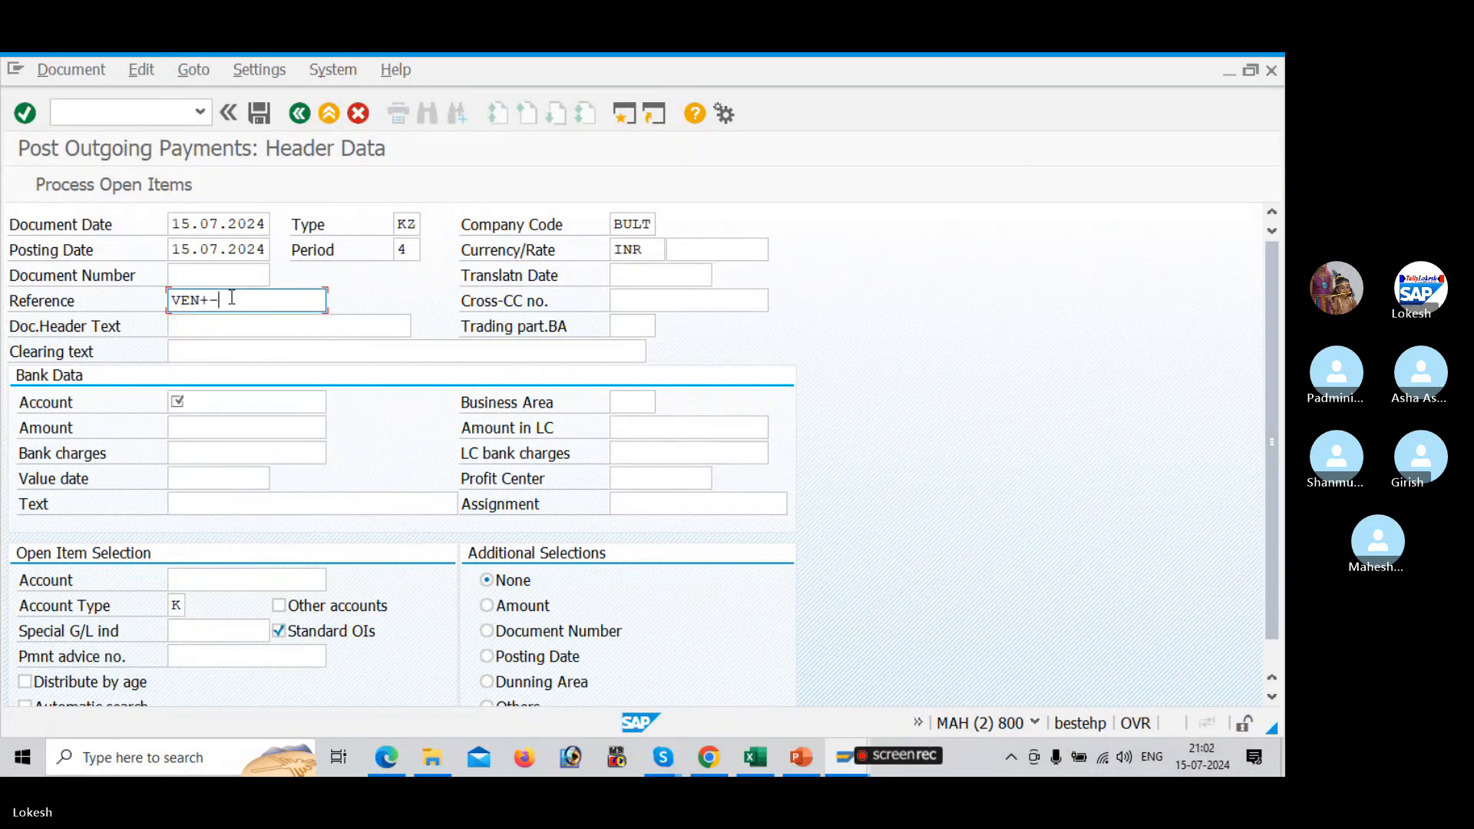
pyautogui.press('BackSpace')
pyautogui.press('BackSpace')
pyautogui.write('-01')
pyautogui.press('Tab')
pyautogui.press('Tab')
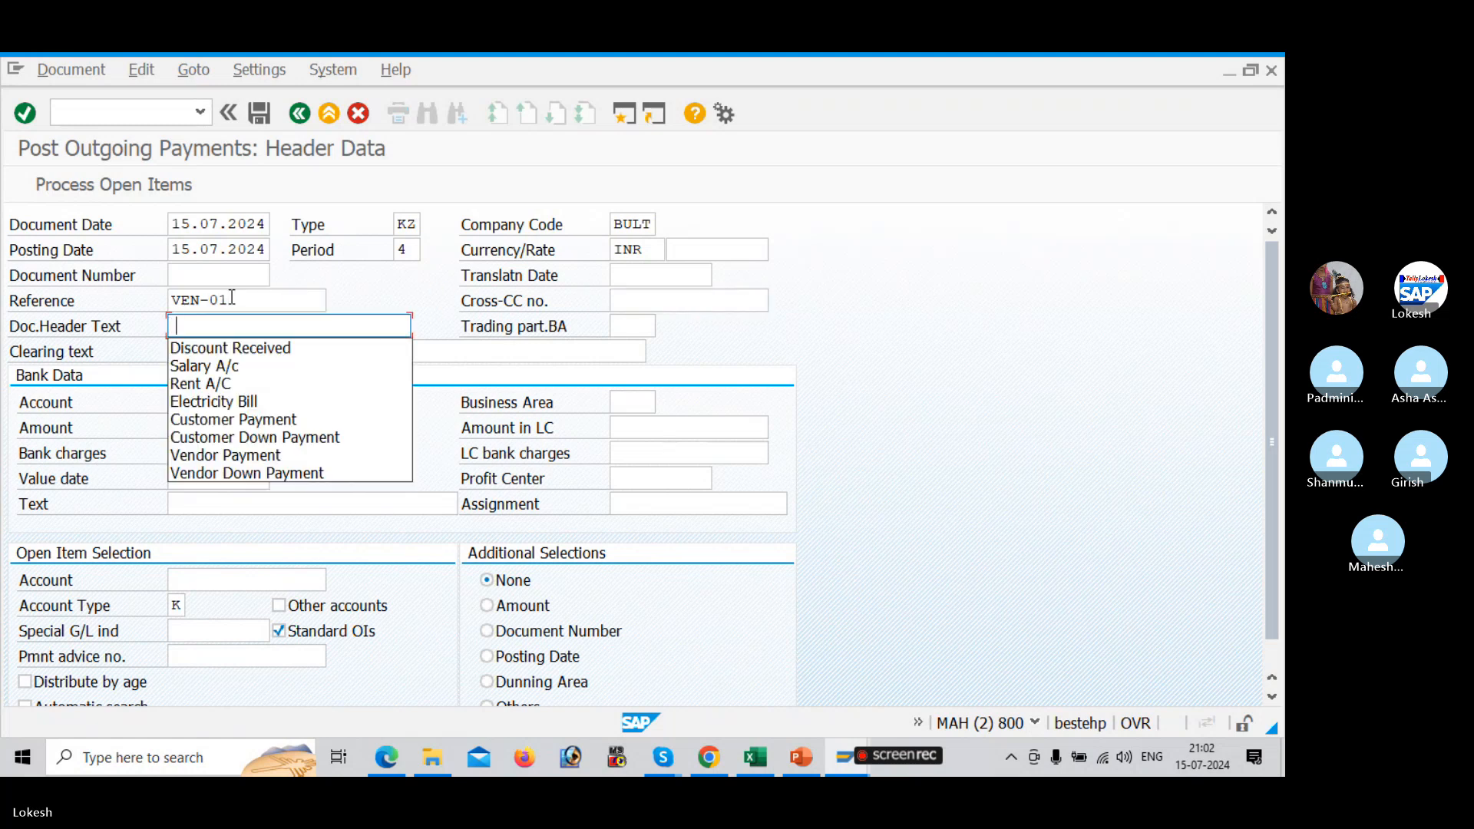
# Set the document header text to Vendor Payment from the suggested entries.
pyautogui.write('V')
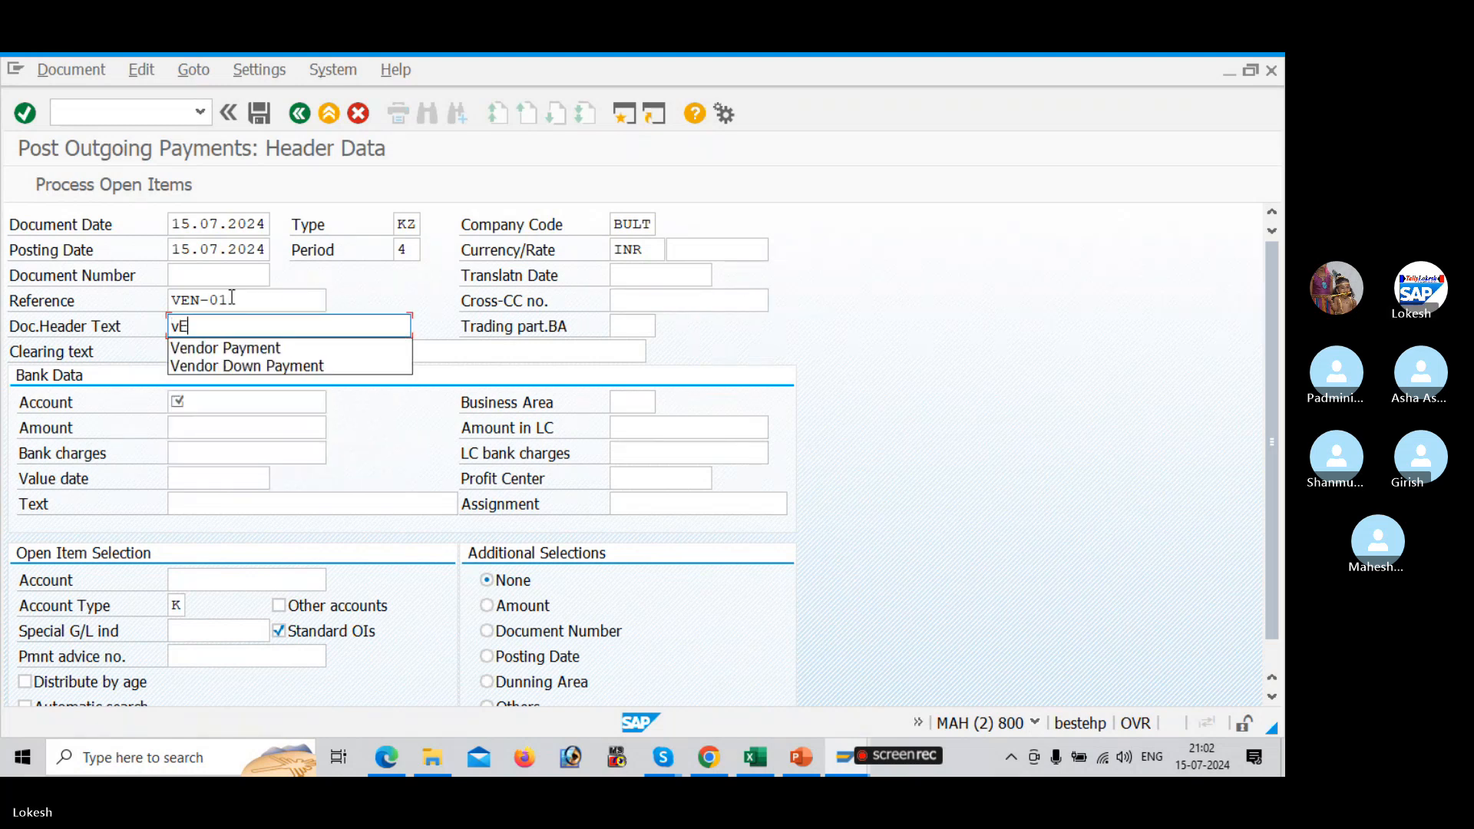
pyautogui.write('E')
pyautogui.press('Down')
pyautogui.press('Tab')
pyautogui.press('Tab')
pyautogui.press('Tab')
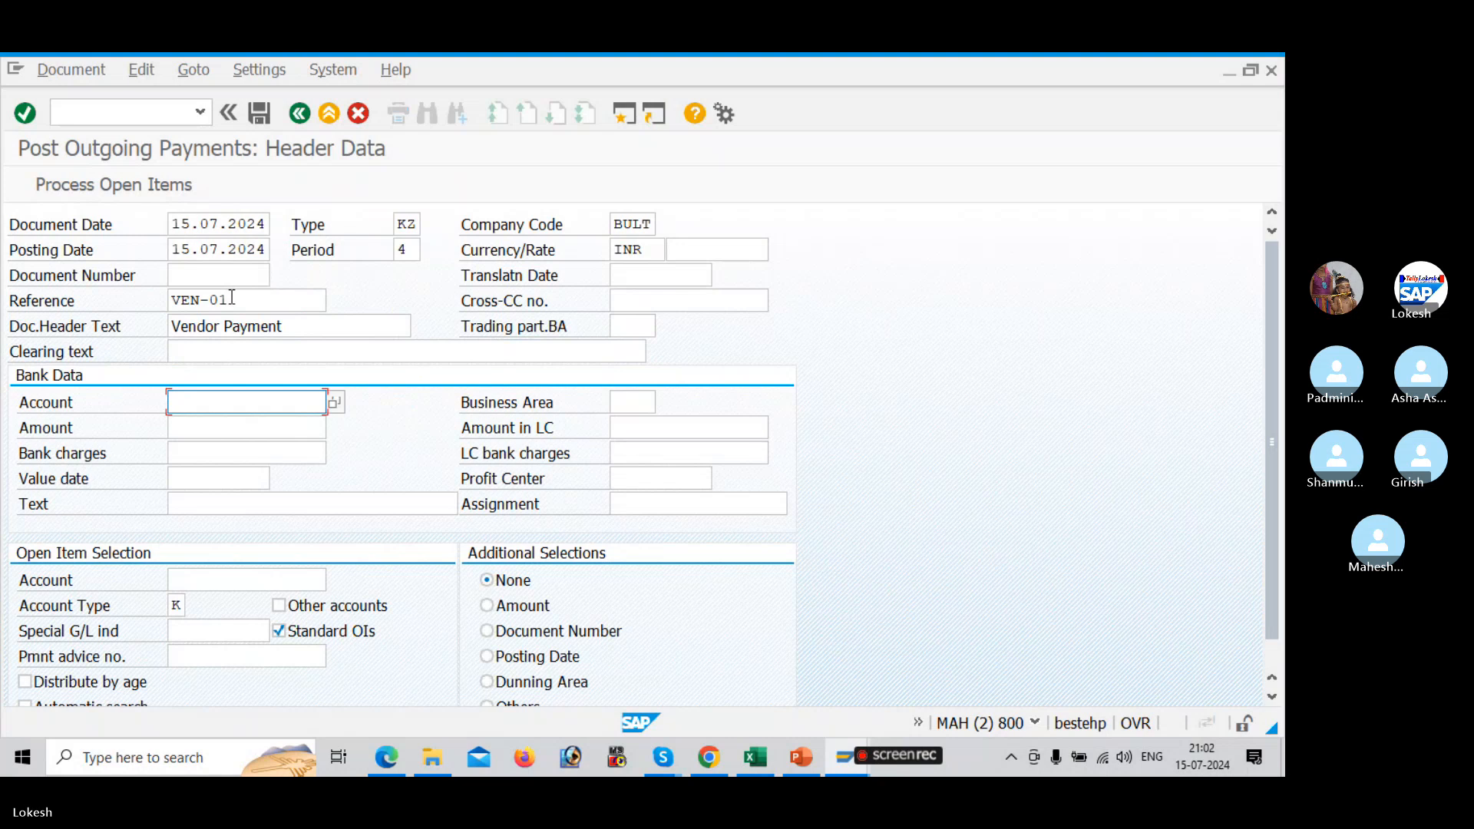
# Assign Sbi Bank A/c as the bank data account from the general ledger account list.
pyautogui.click(335, 402)
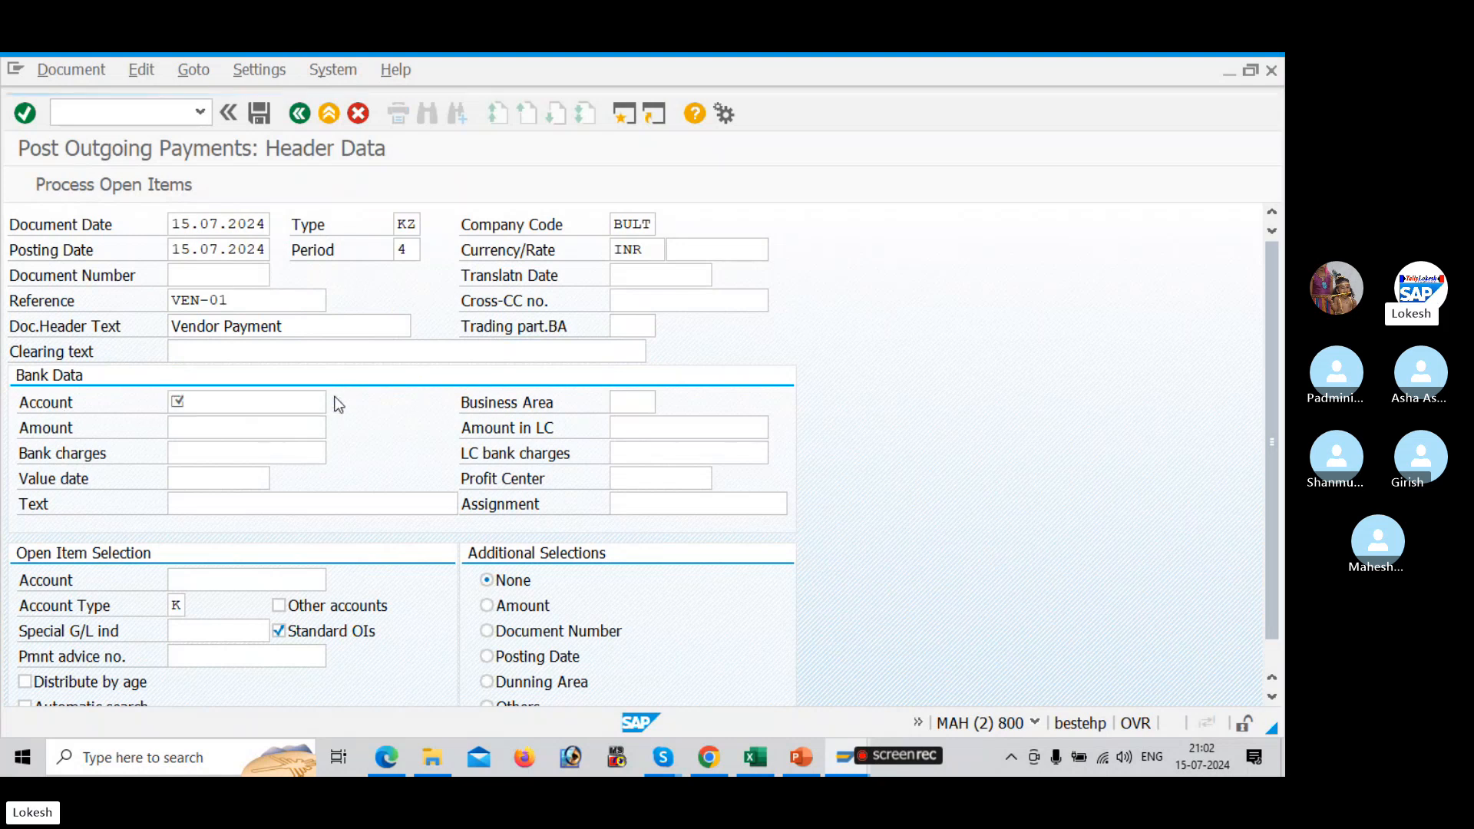
pyautogui.press('Return')
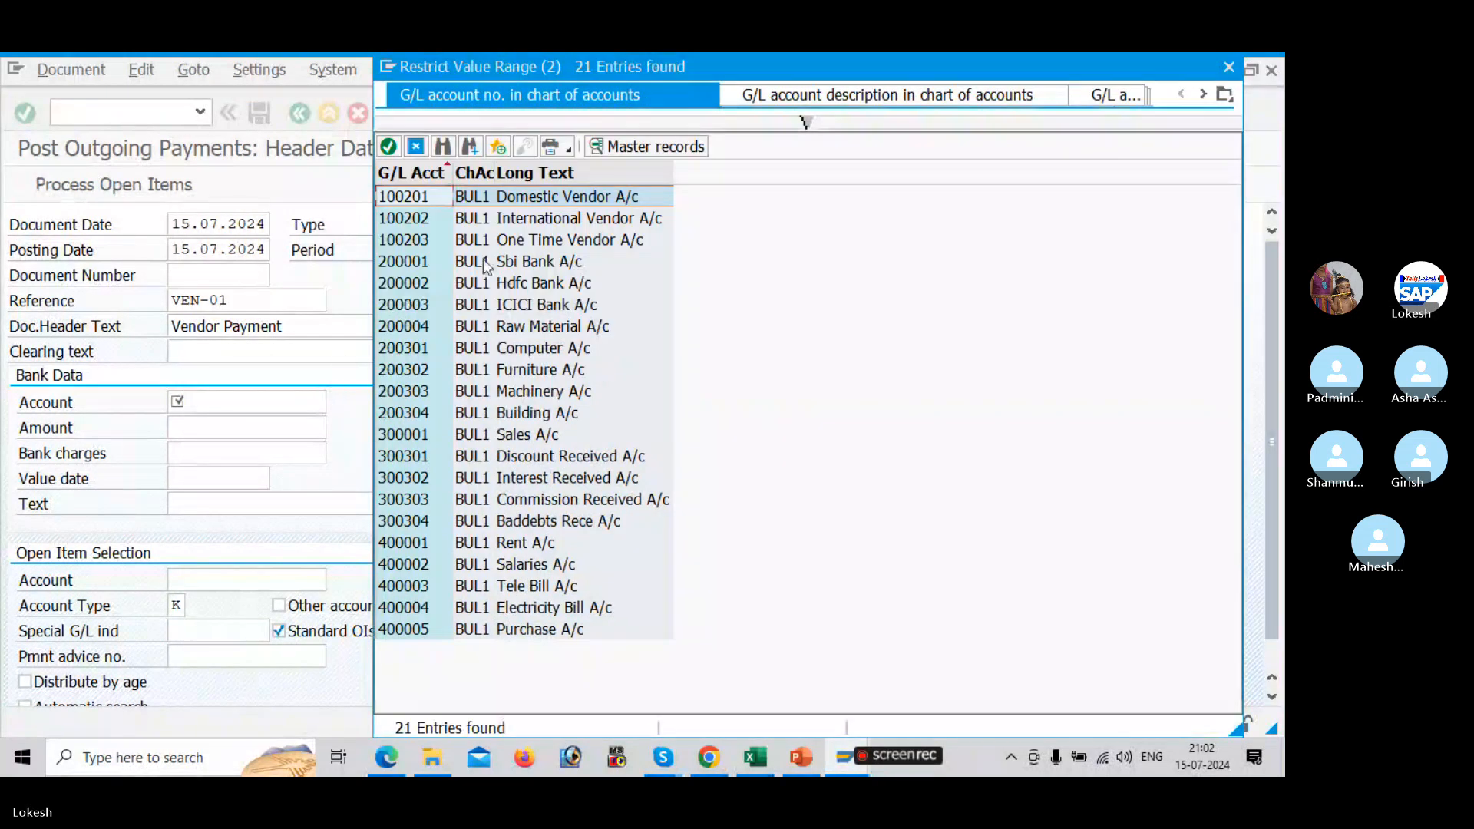
pyautogui.doubleClick(549, 264)
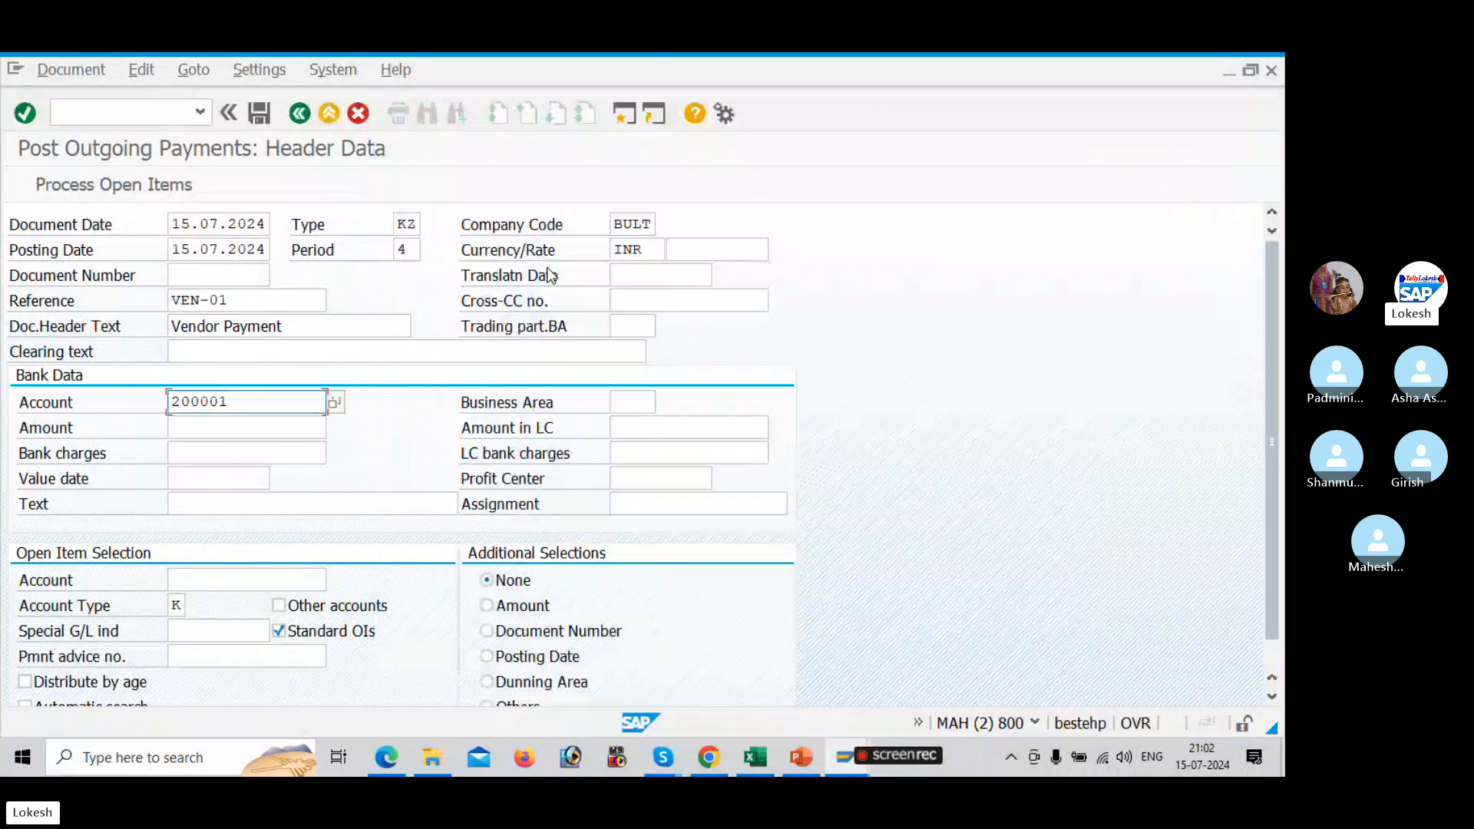
# Set the bank data amount to 50000 and the value date to 15.07.2024, leaving bank charges empty.
pyautogui.press('Tab')
pyautogui.press('Tab')
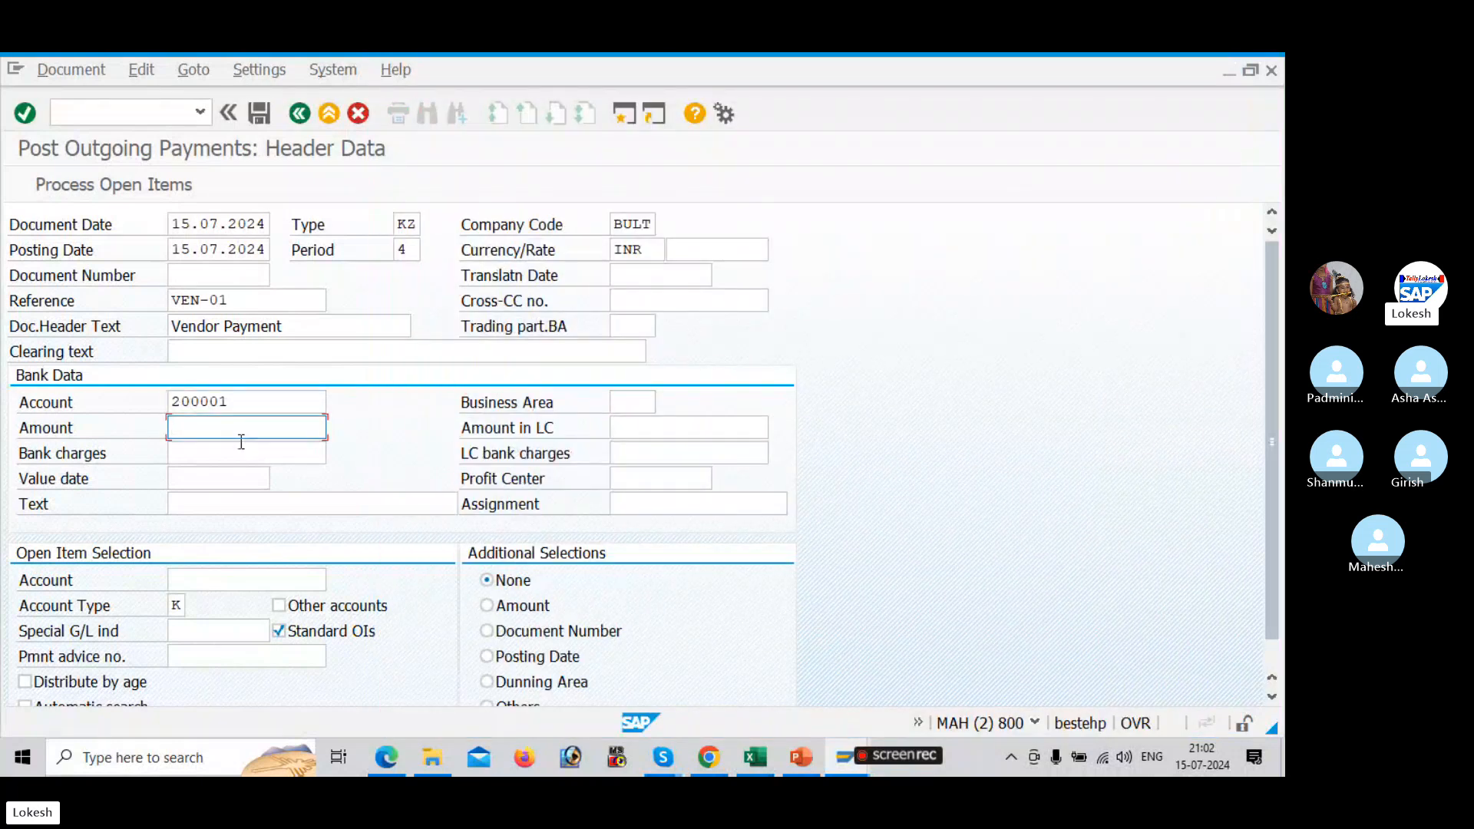
pyautogui.write('50000')
pyautogui.press('Down')
pyautogui.press('Tab')
pyautogui.press('Tab')
pyautogui.press('Tab')
pyautogui.press('Tab')
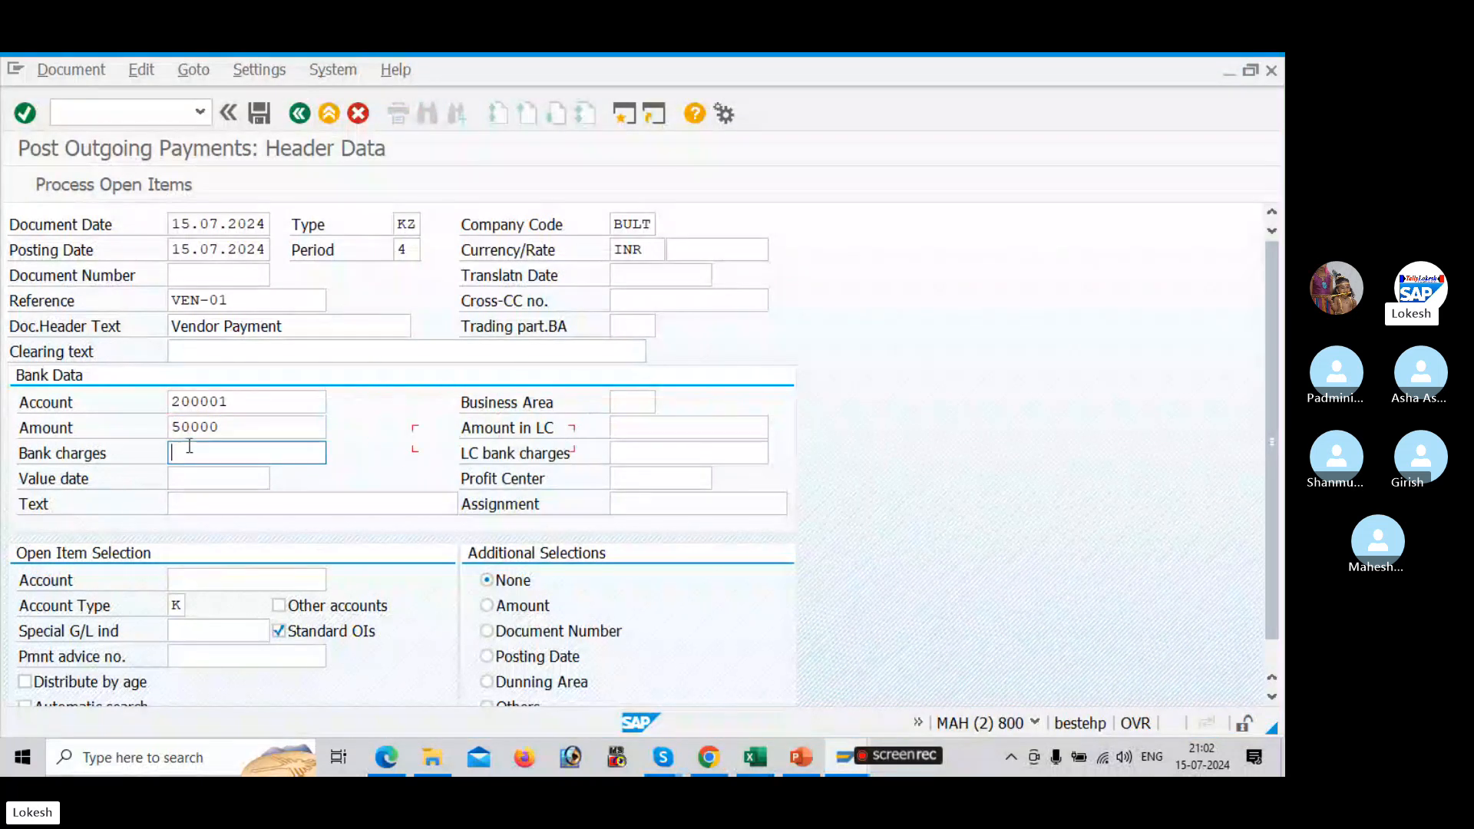
pyautogui.write('15')
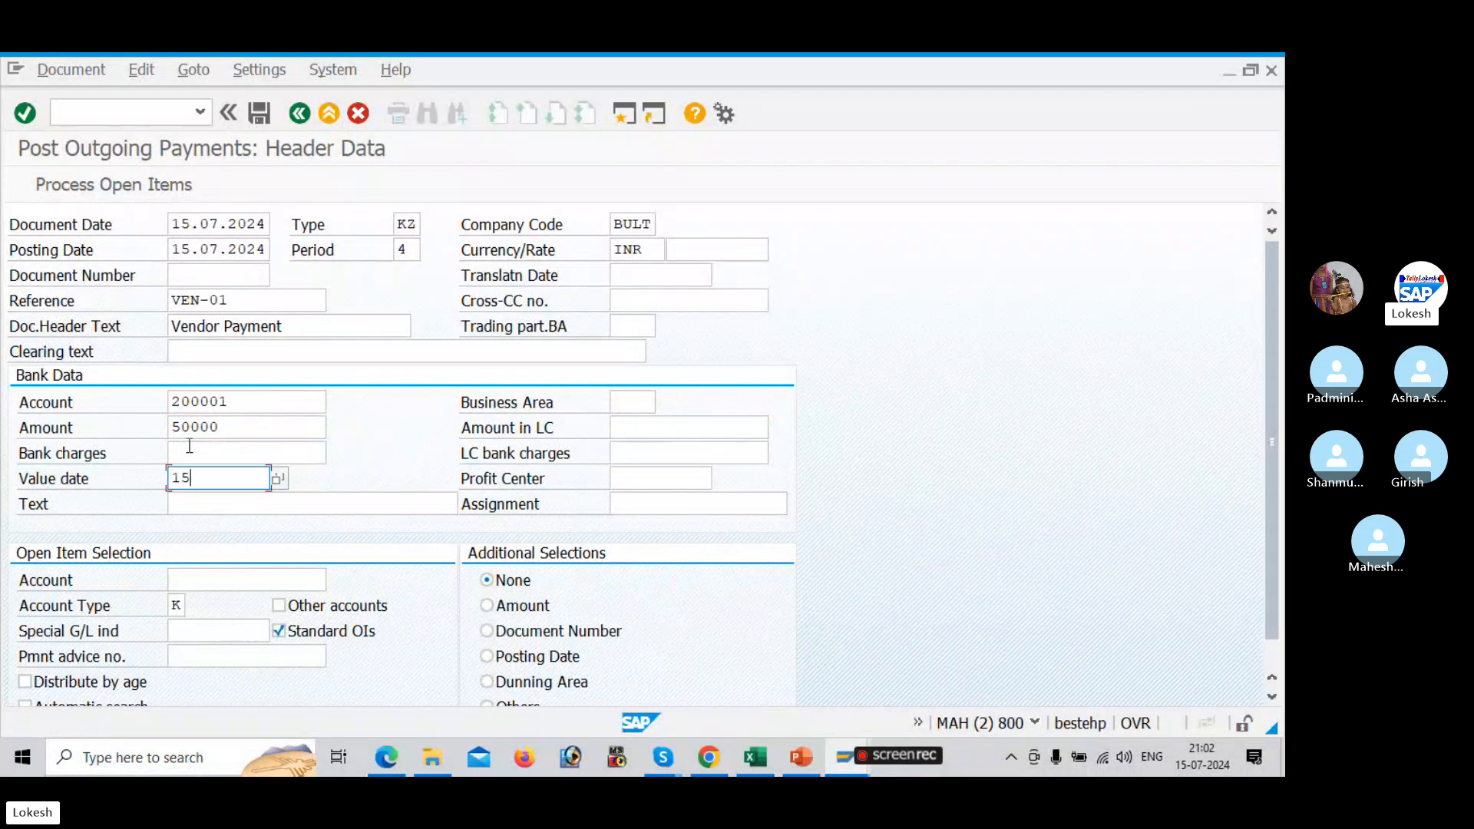
pyautogui.write('.07.2024')
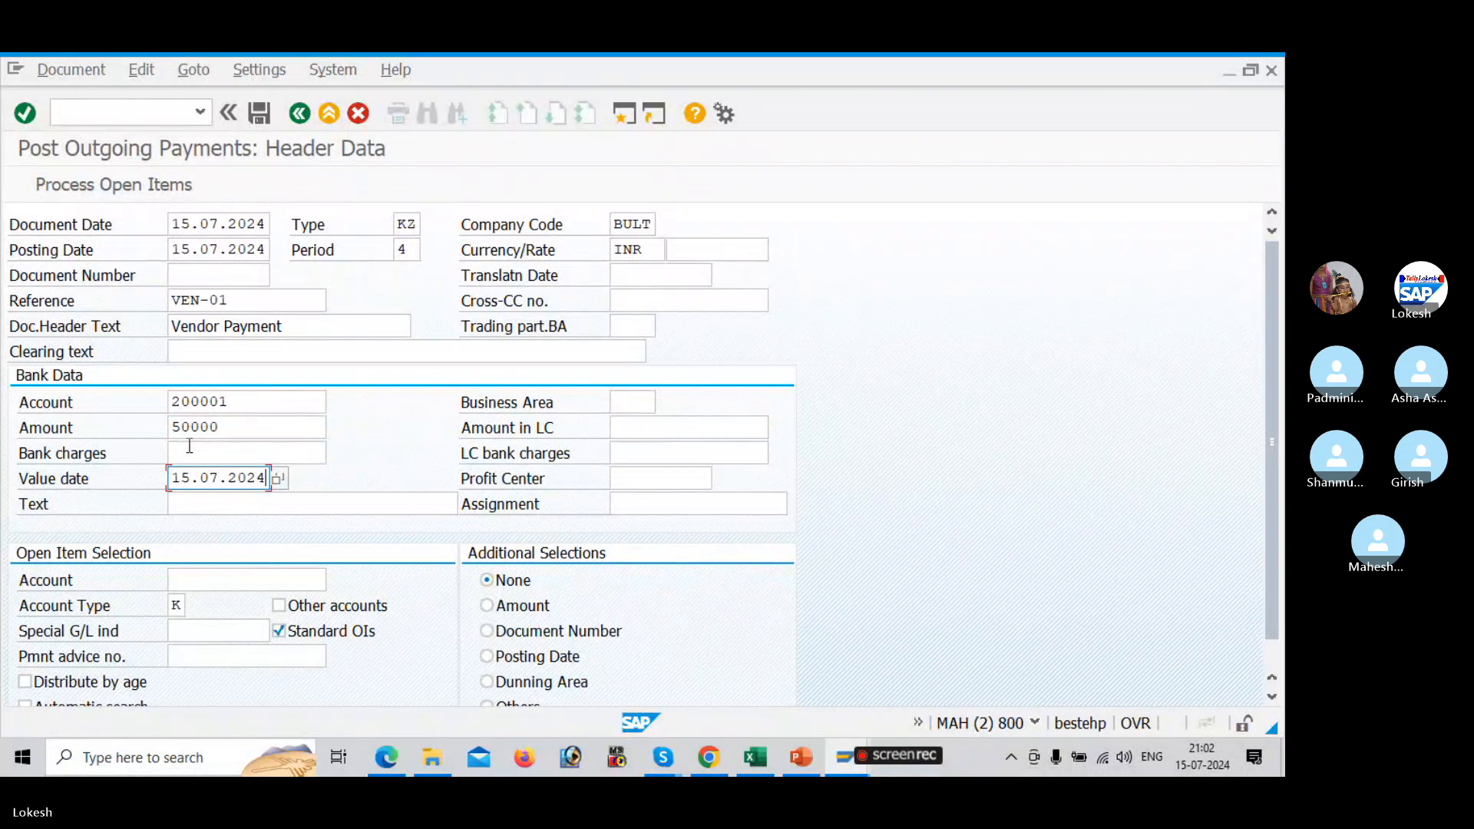
# Set the bank data text to Vendor Invoice from the suggested entries.
pyautogui.press('Tab')
pyautogui.press('Tab')
pyautogui.press('space')
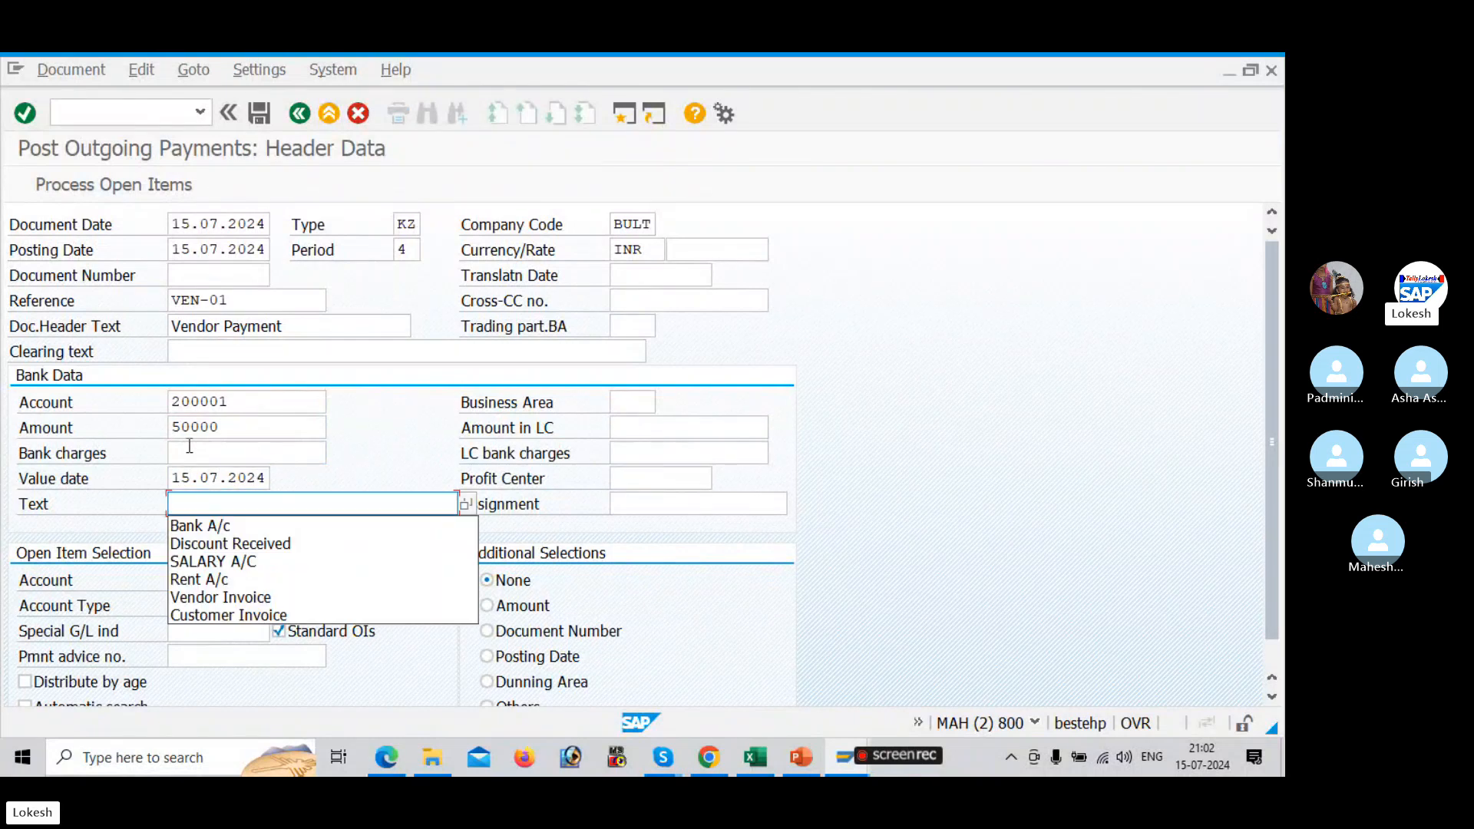
pyautogui.press('Down')
pyautogui.press('Down')
pyautogui.press('Down')
pyautogui.press('Down')
pyautogui.press('Down')
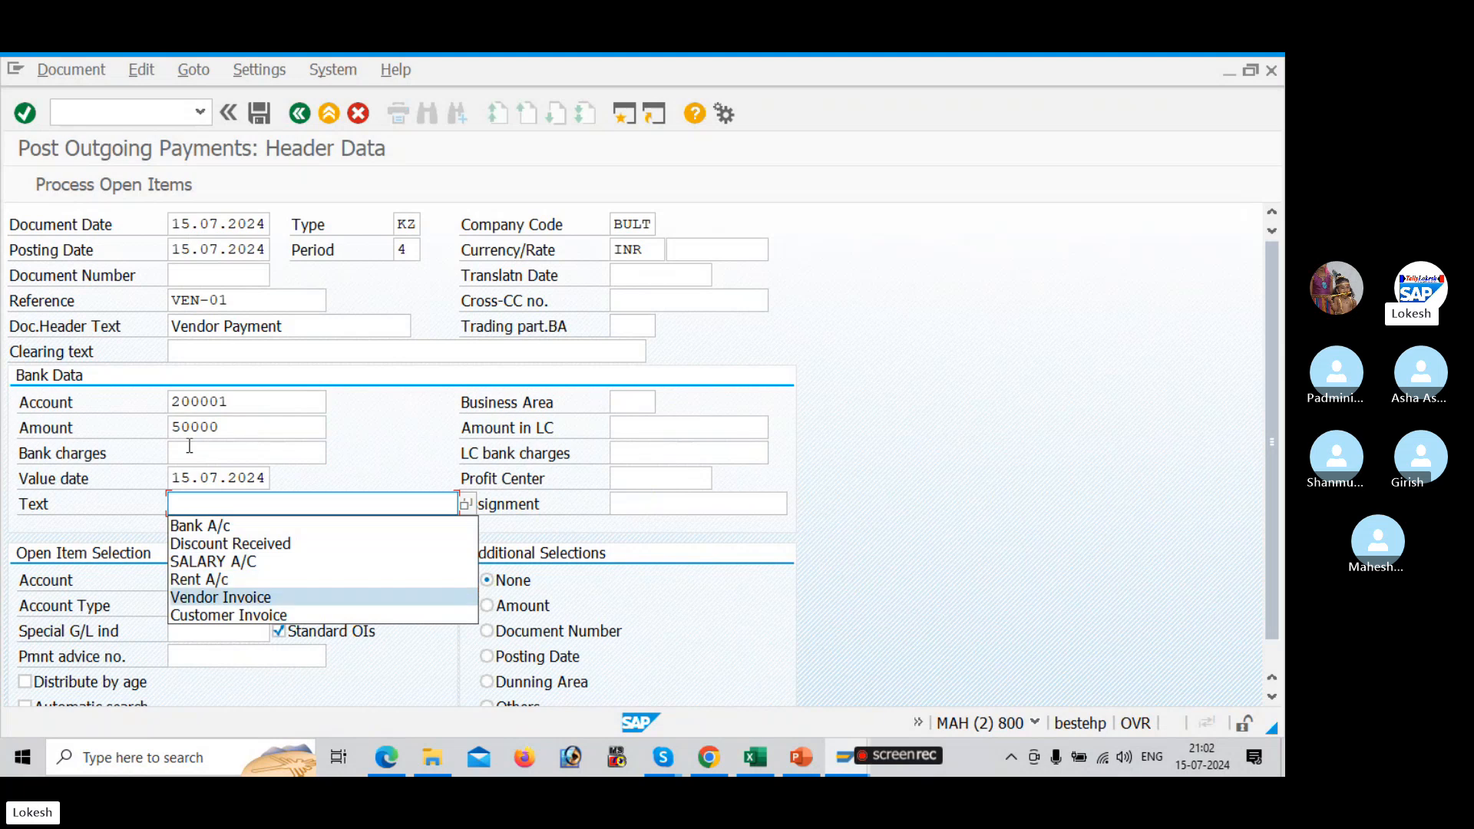
pyautogui.press('Return')
# Choose vendor TATA SOLUTIONS PVT LTD from the company code BULT vendor list as the open item selection account.
pyautogui.press('Tab')
pyautogui.press('Tab')
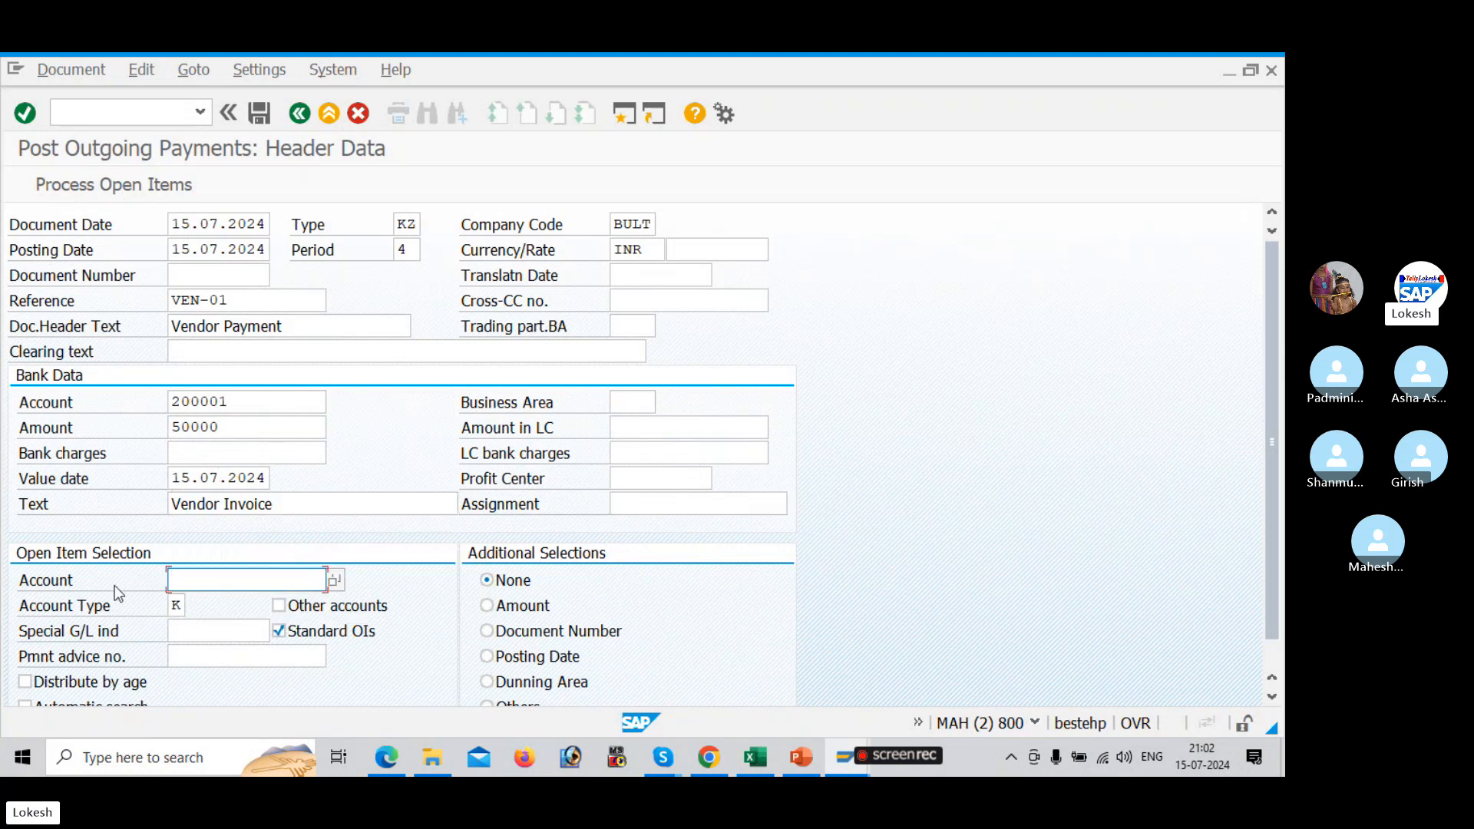
pyautogui.click(335, 580)
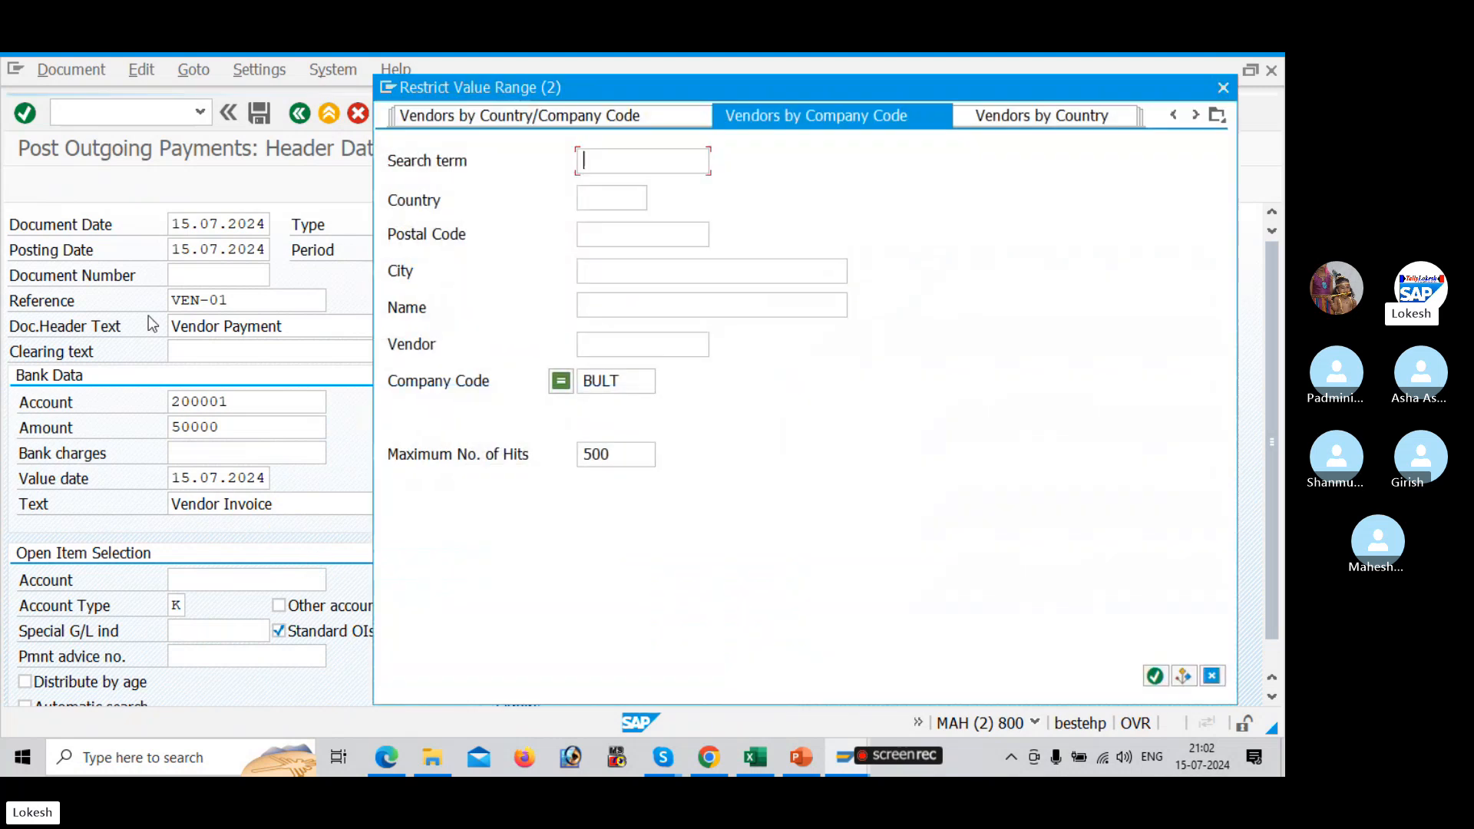
pyautogui.press('Return')
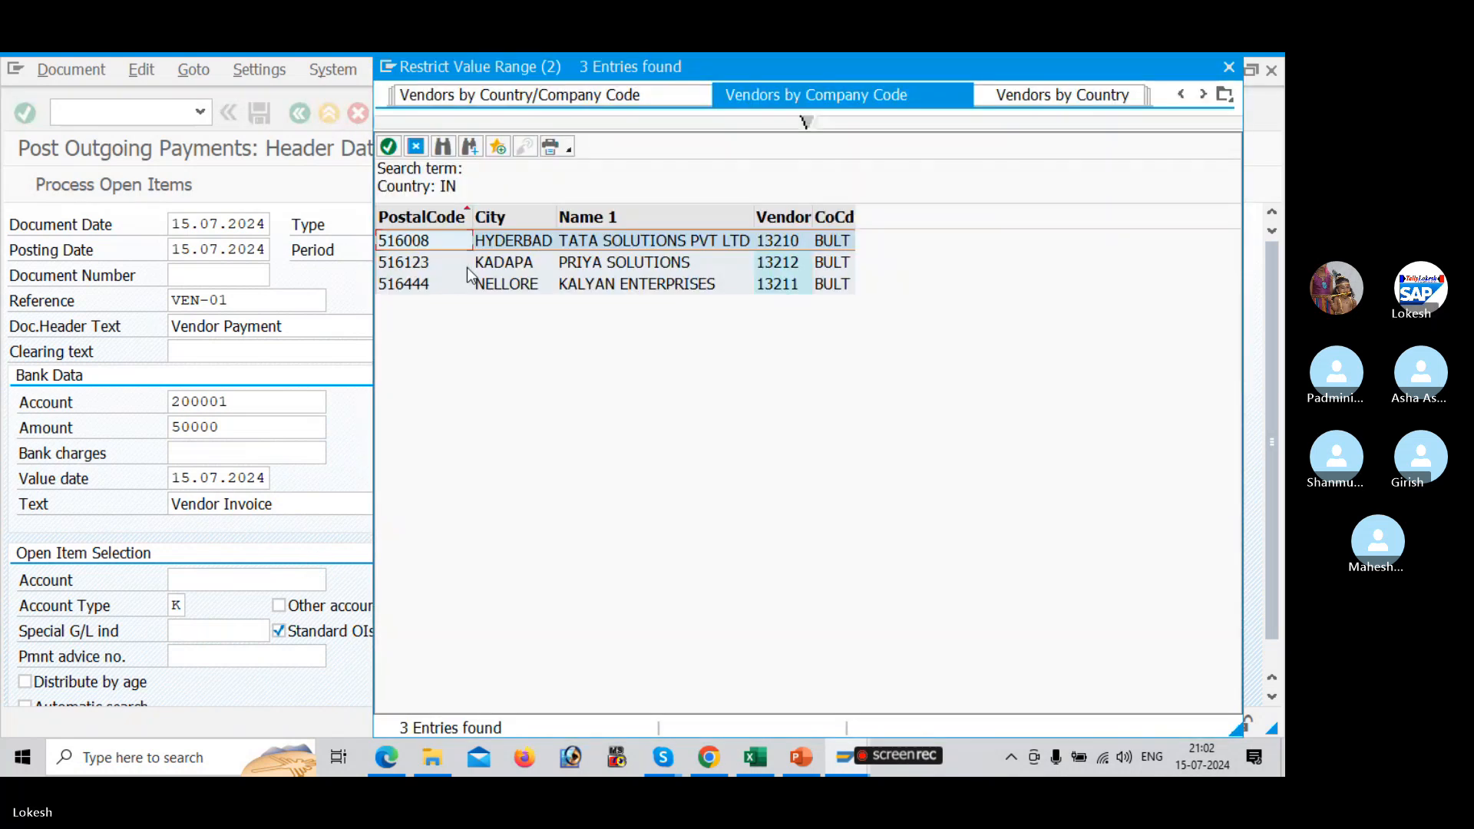
pyautogui.doubleClick(628, 240)
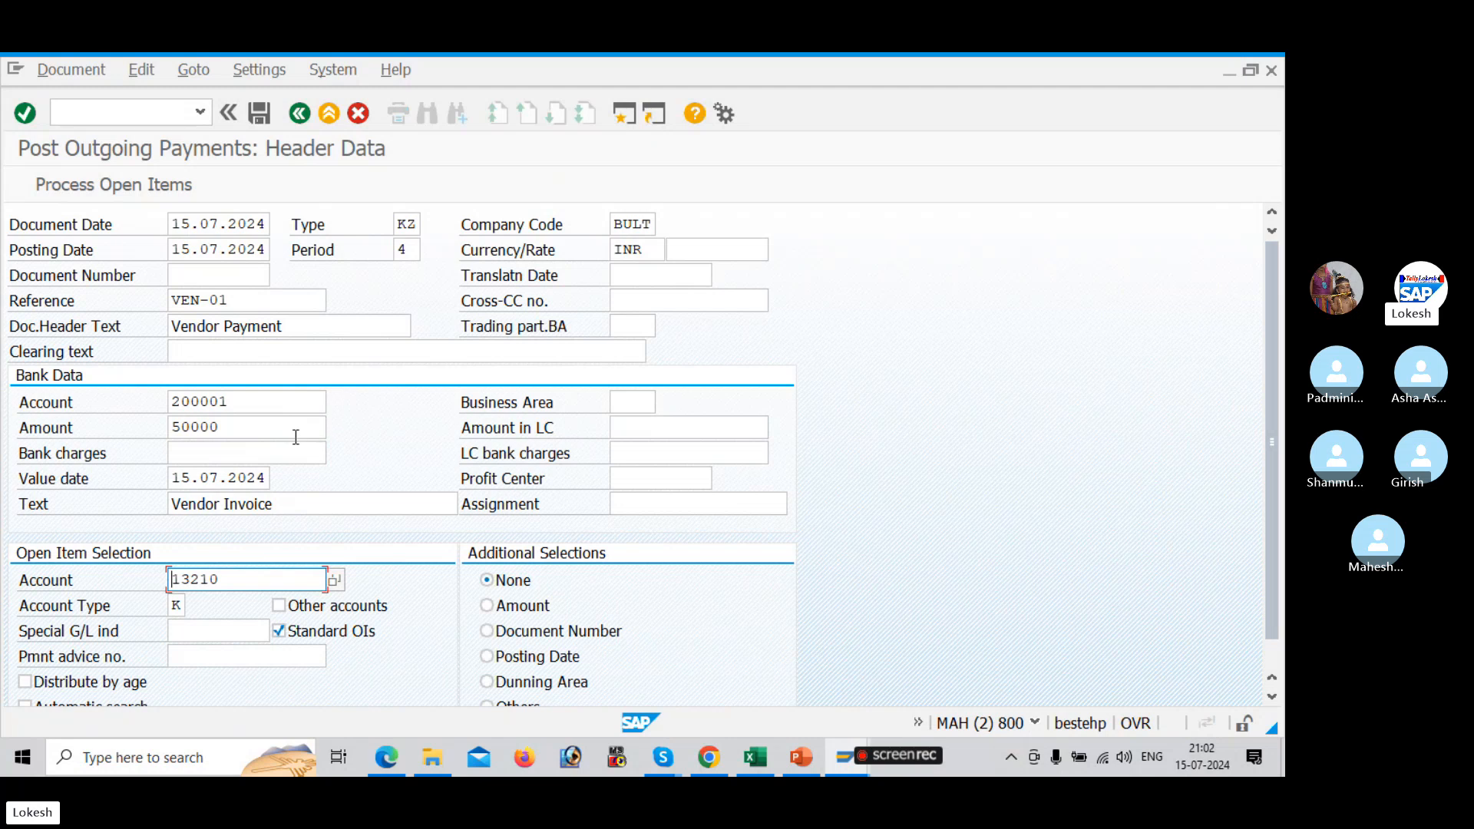
# Try to process the vendor's open items and examine the details of the resulting error message.
pyautogui.click(136, 190)
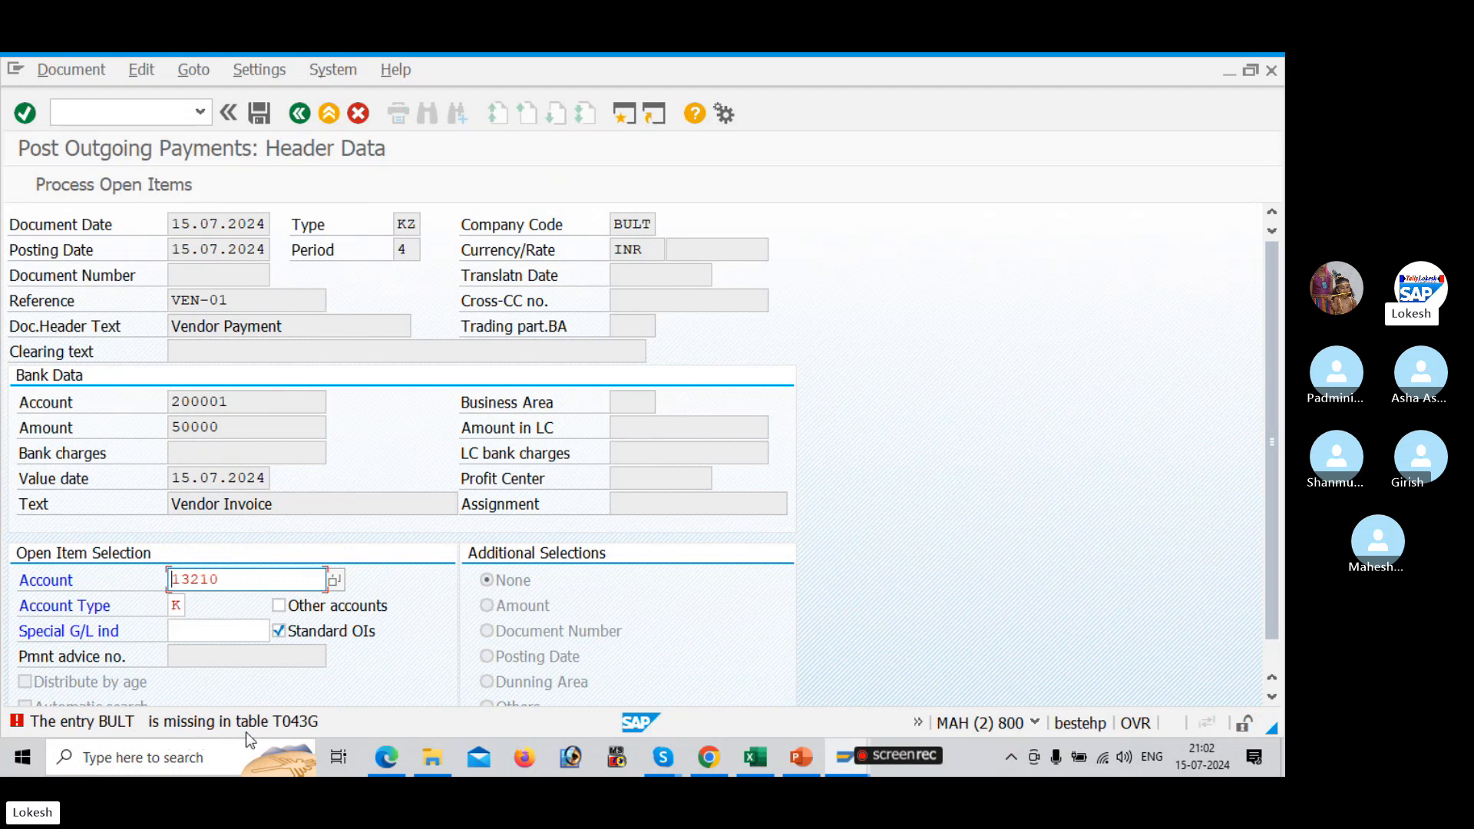
pyautogui.doubleClick(301, 724)
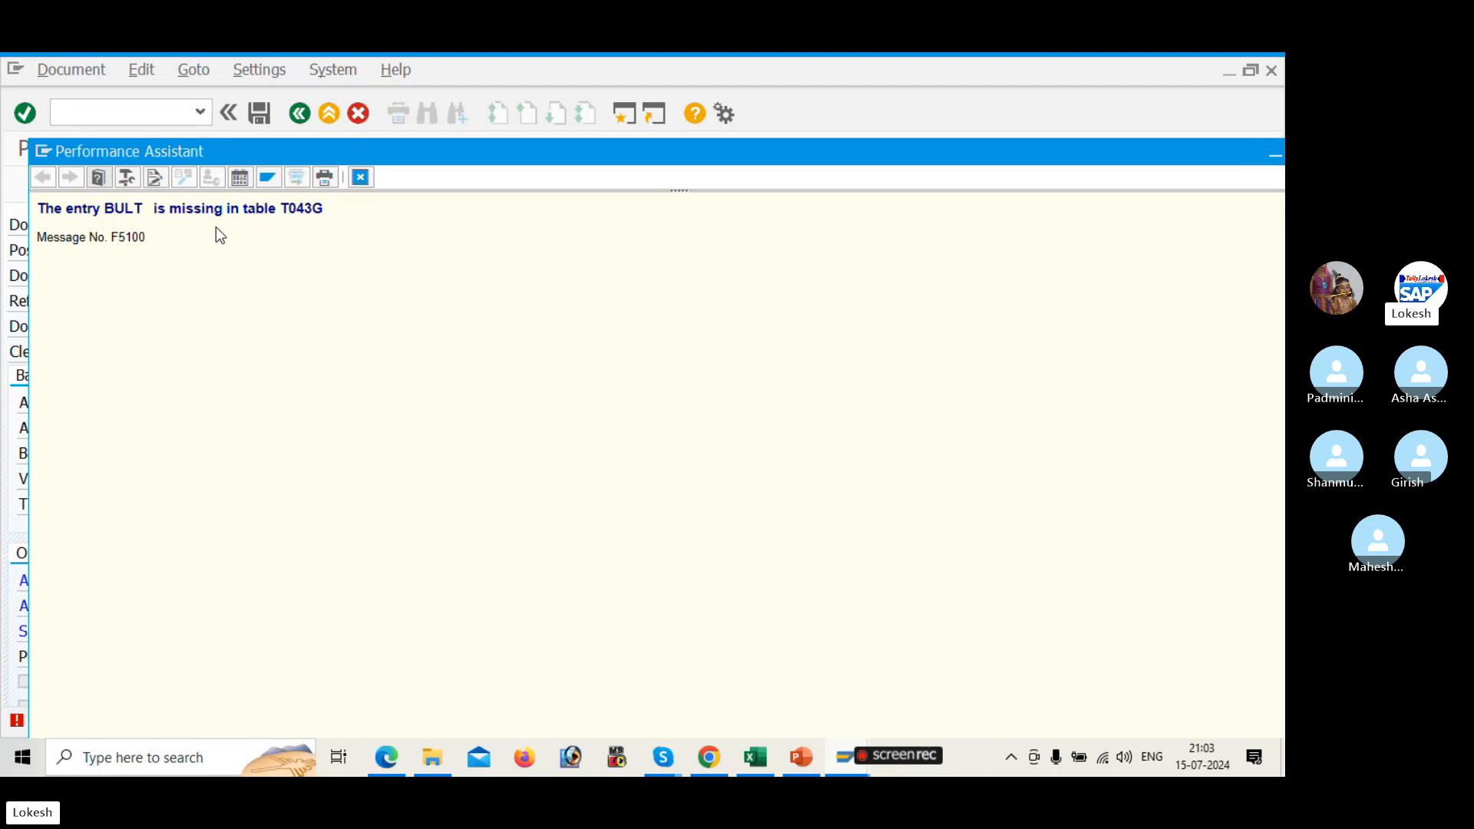
pyautogui.moveTo(596, 154); pyautogui.dragTo(475, 162)
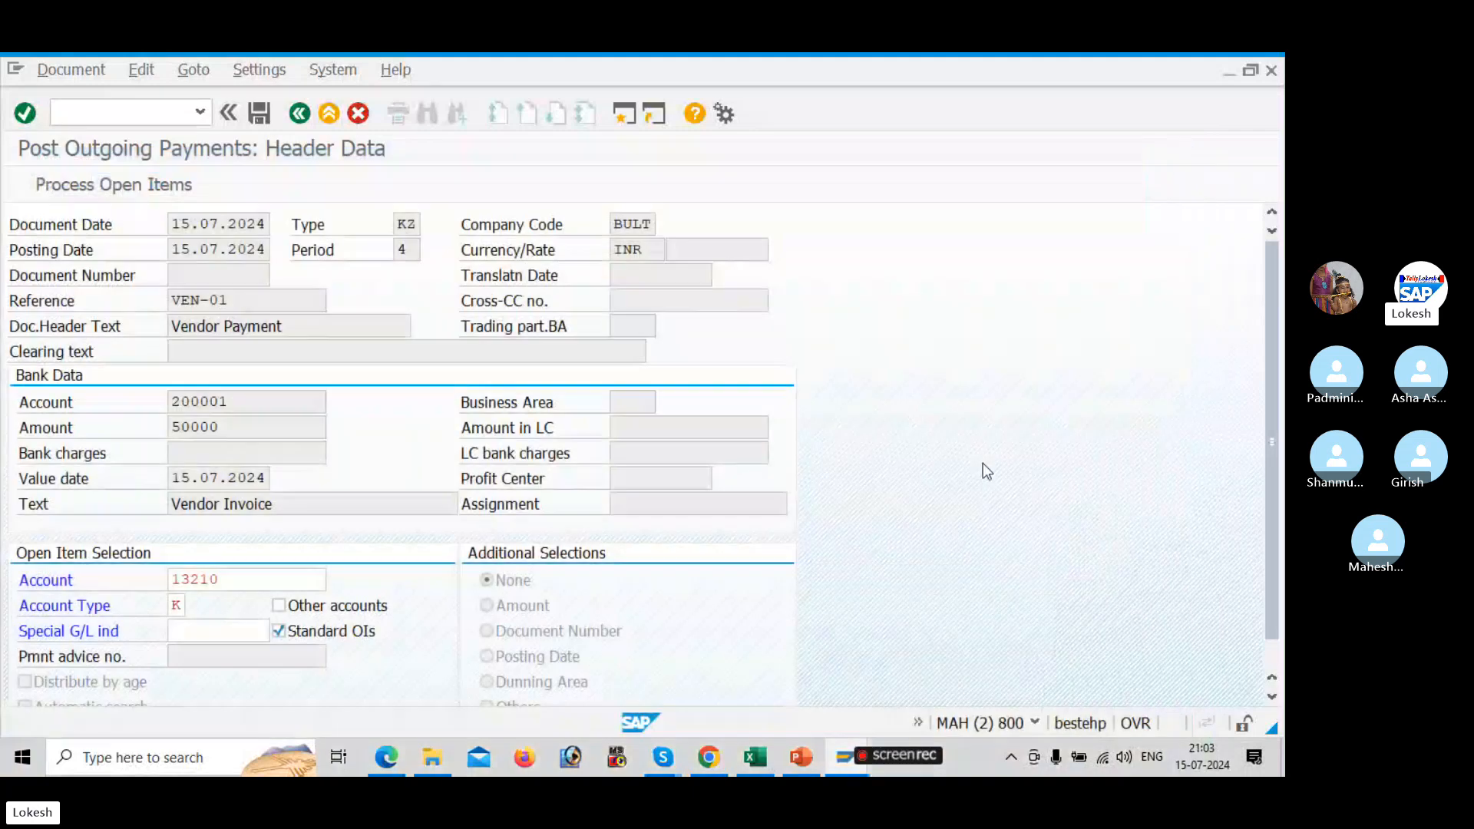
# Switch to the PowerPoint presentation, look up the transaction code for tolerance group creation, and return to SAP.
pyautogui.click(801, 757)
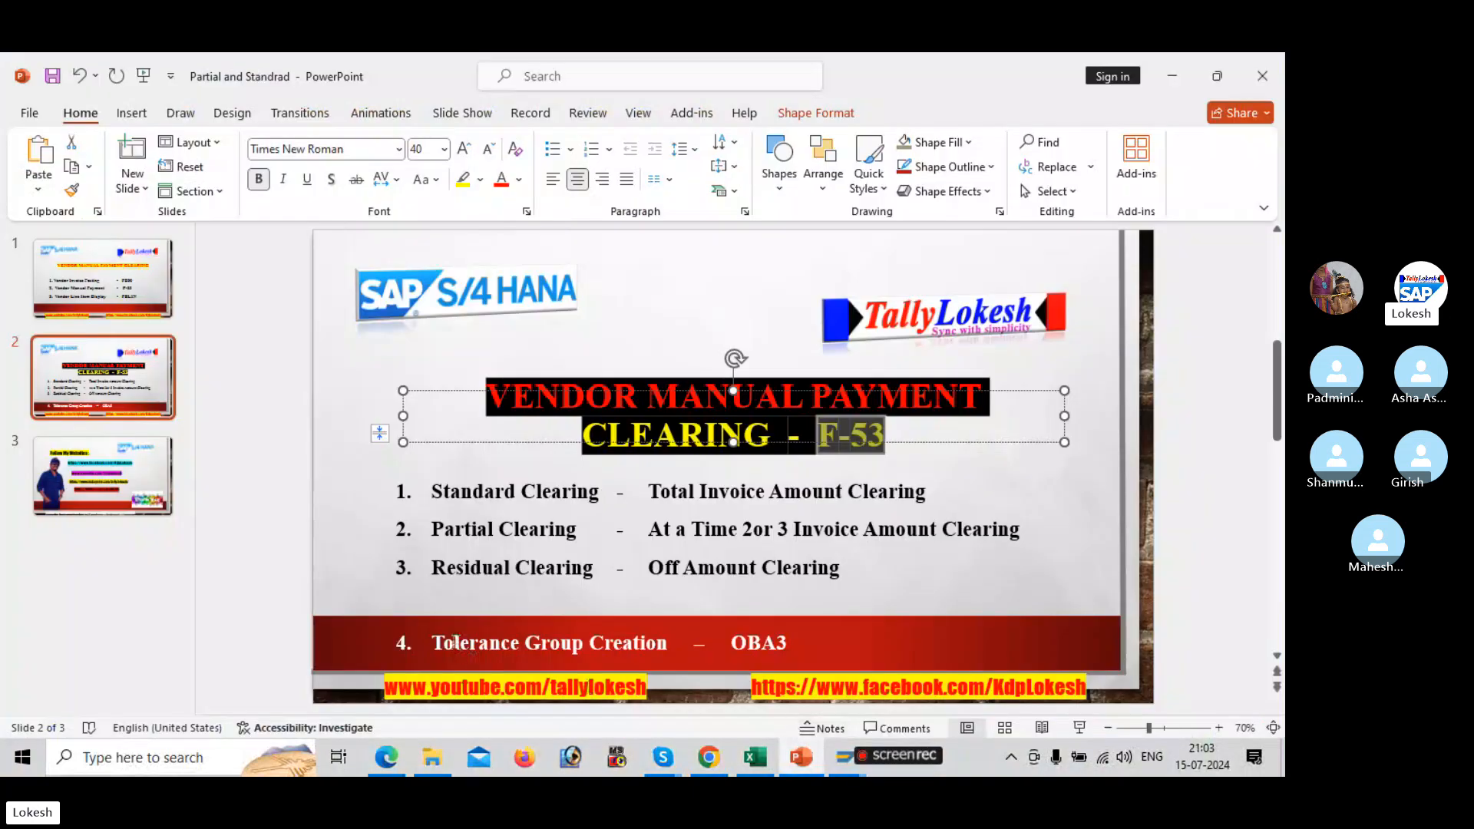
pyautogui.moveTo(434, 642); pyautogui.dragTo(782, 647)
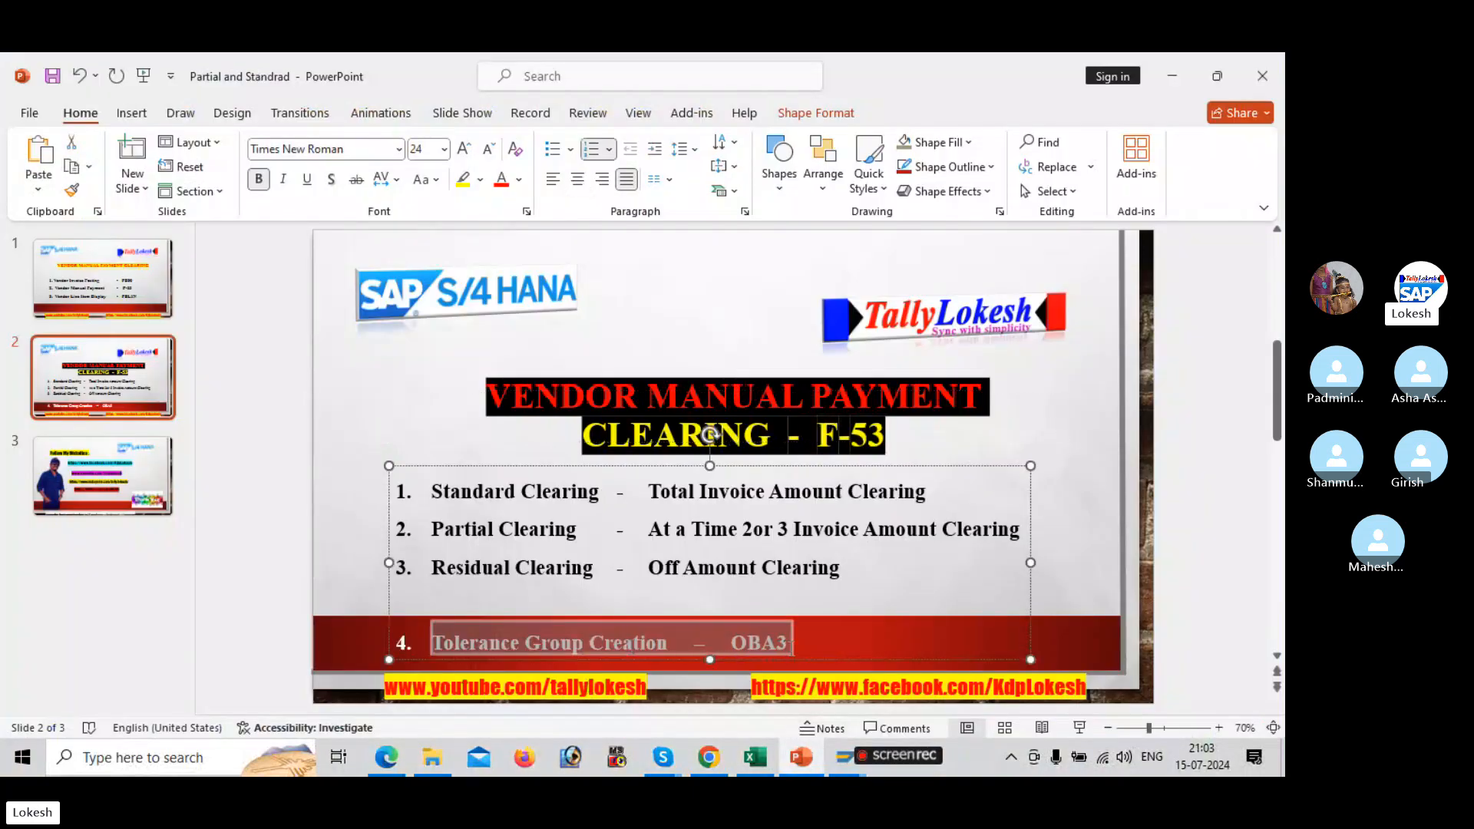
pyautogui.click(1125, 521)
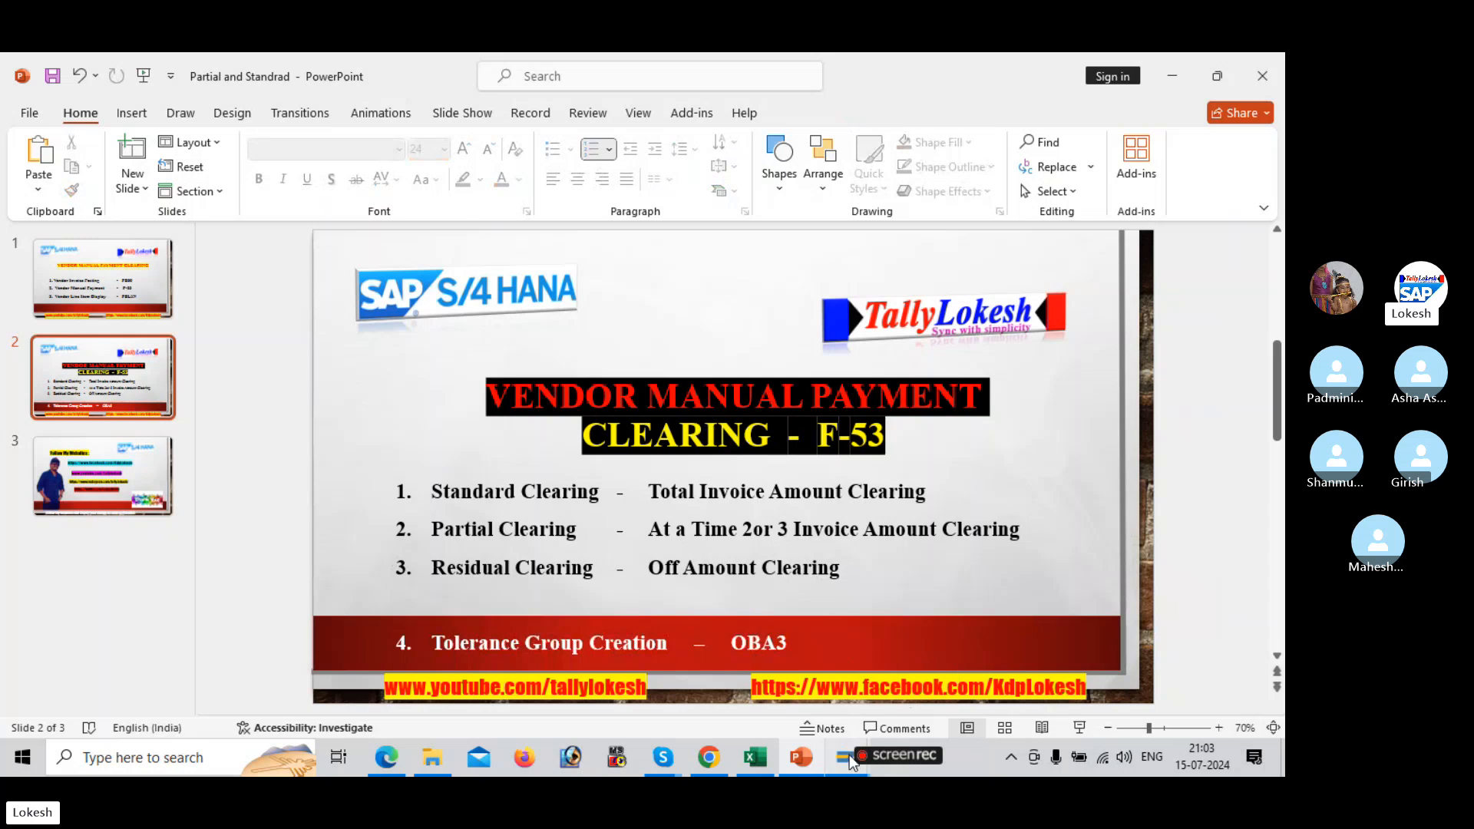
pyautogui.moveTo(849, 758)
pyautogui.click(981, 676)
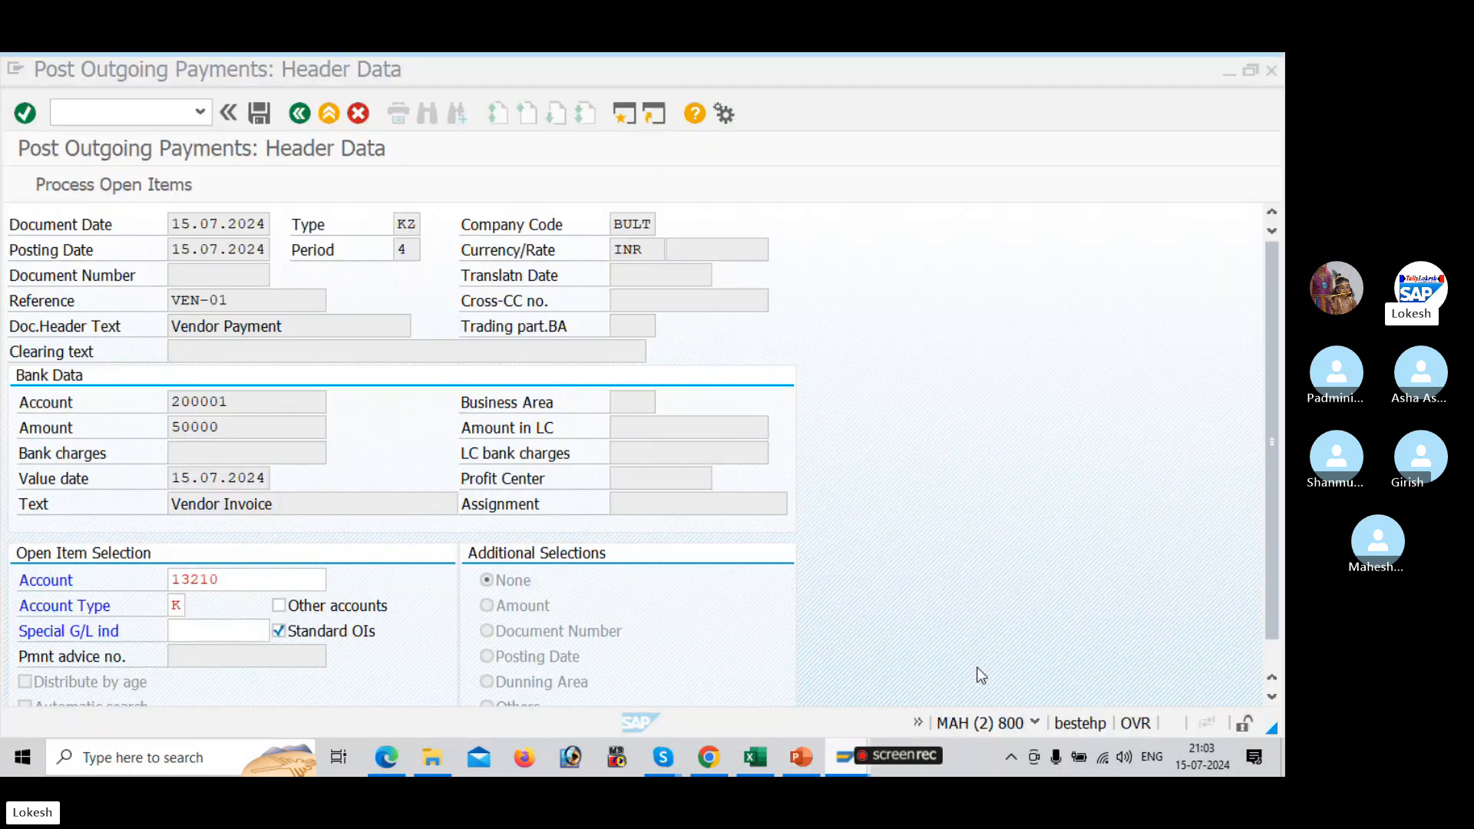
# Open transaction OBA3 and start a new customer/vendor tolerance entry for company code BULT.
pyautogui.write('/NOBA3')
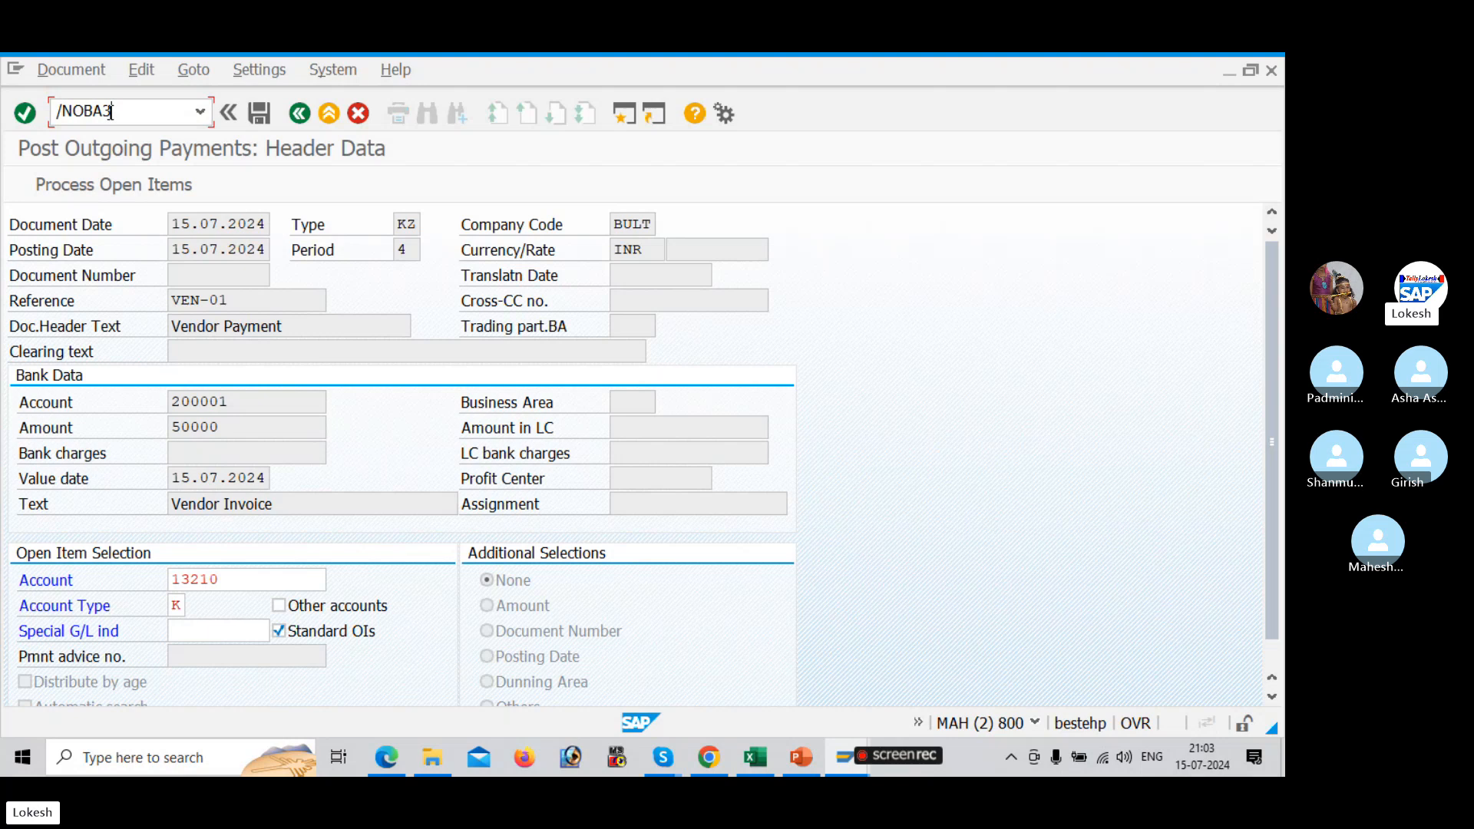
pyautogui.press('Return')
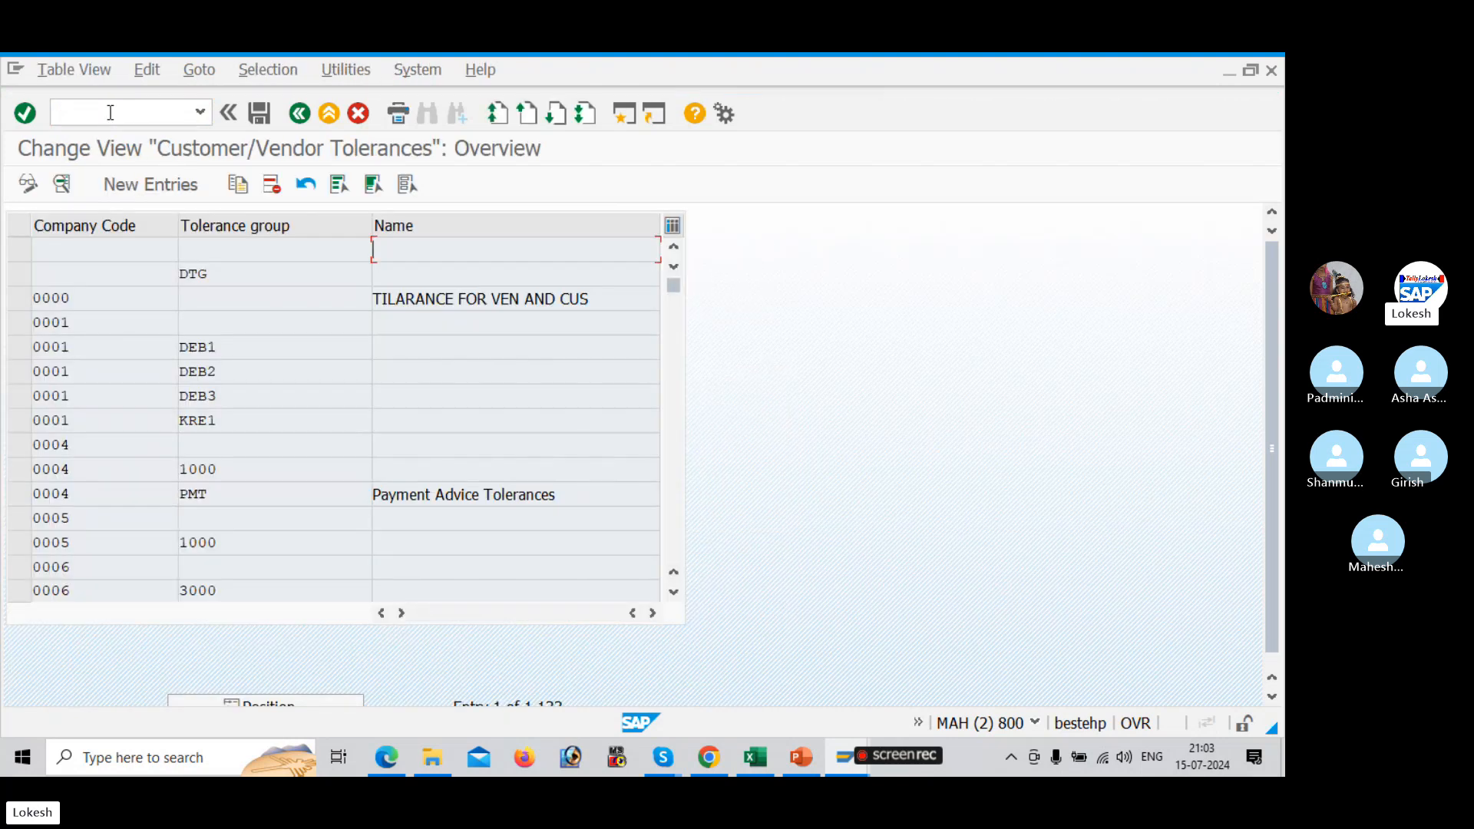
pyautogui.click(147, 185)
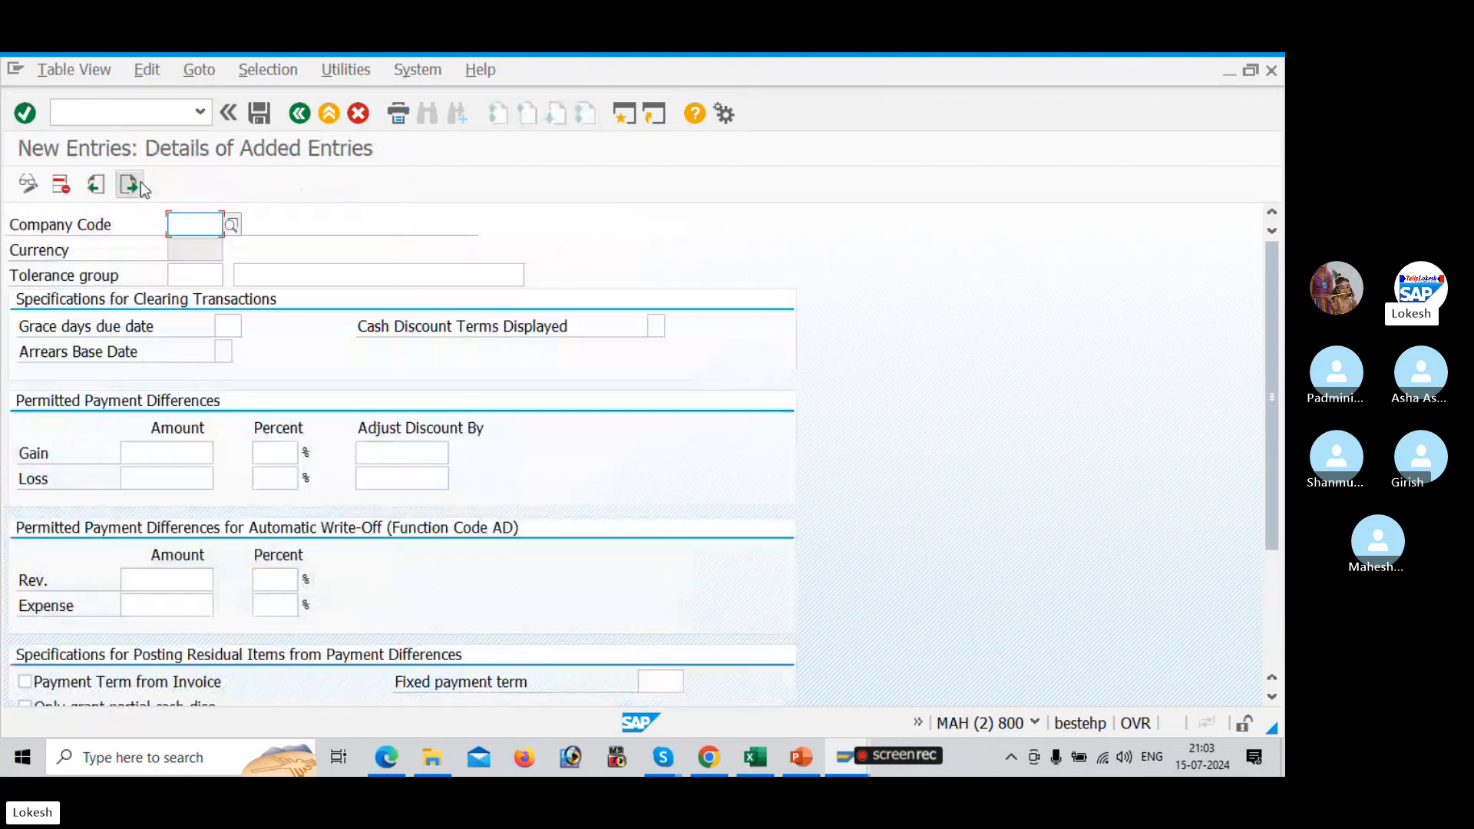
pyautogui.write('BULT')
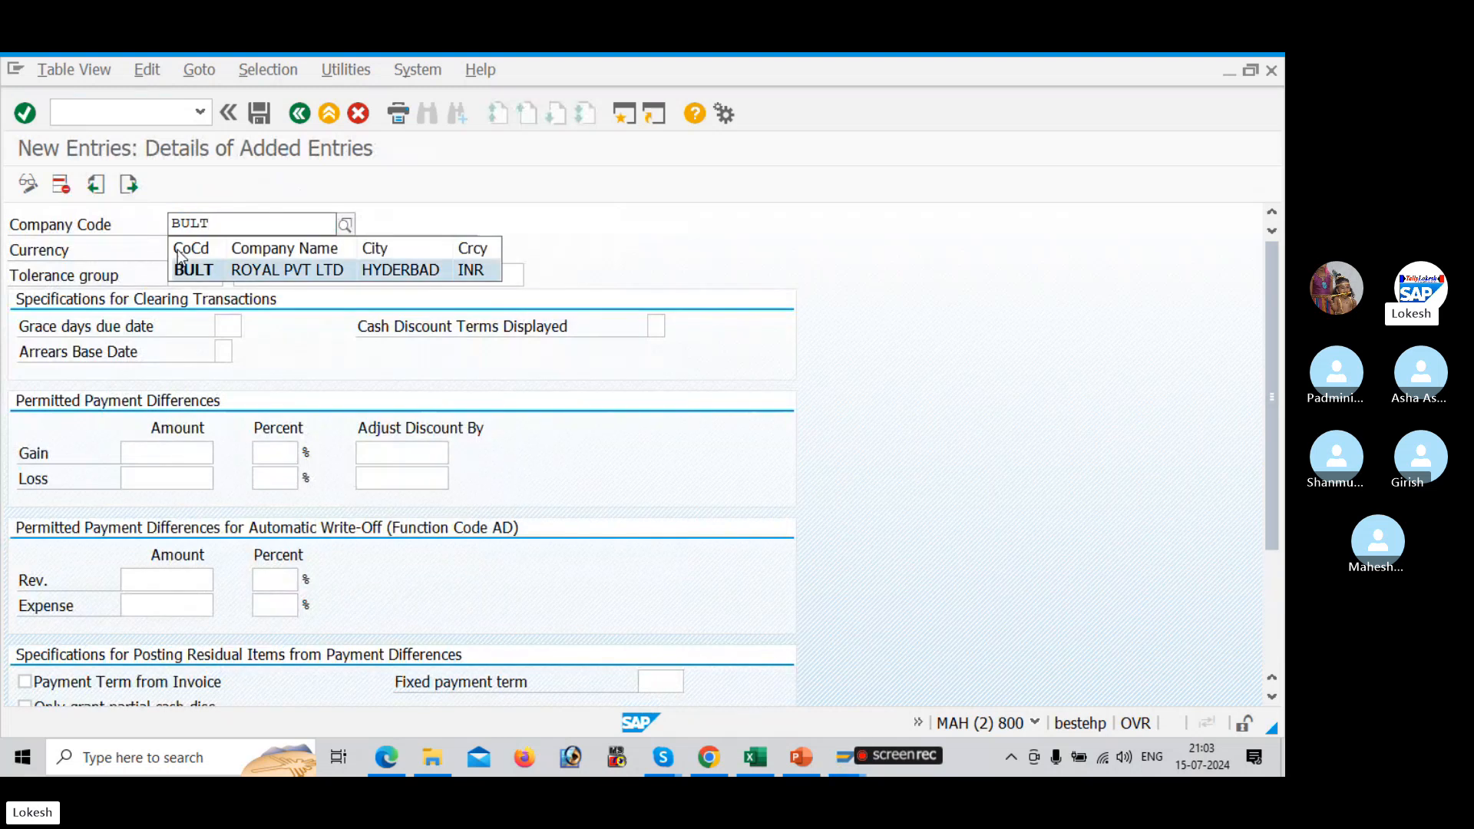
pyautogui.press('Return')
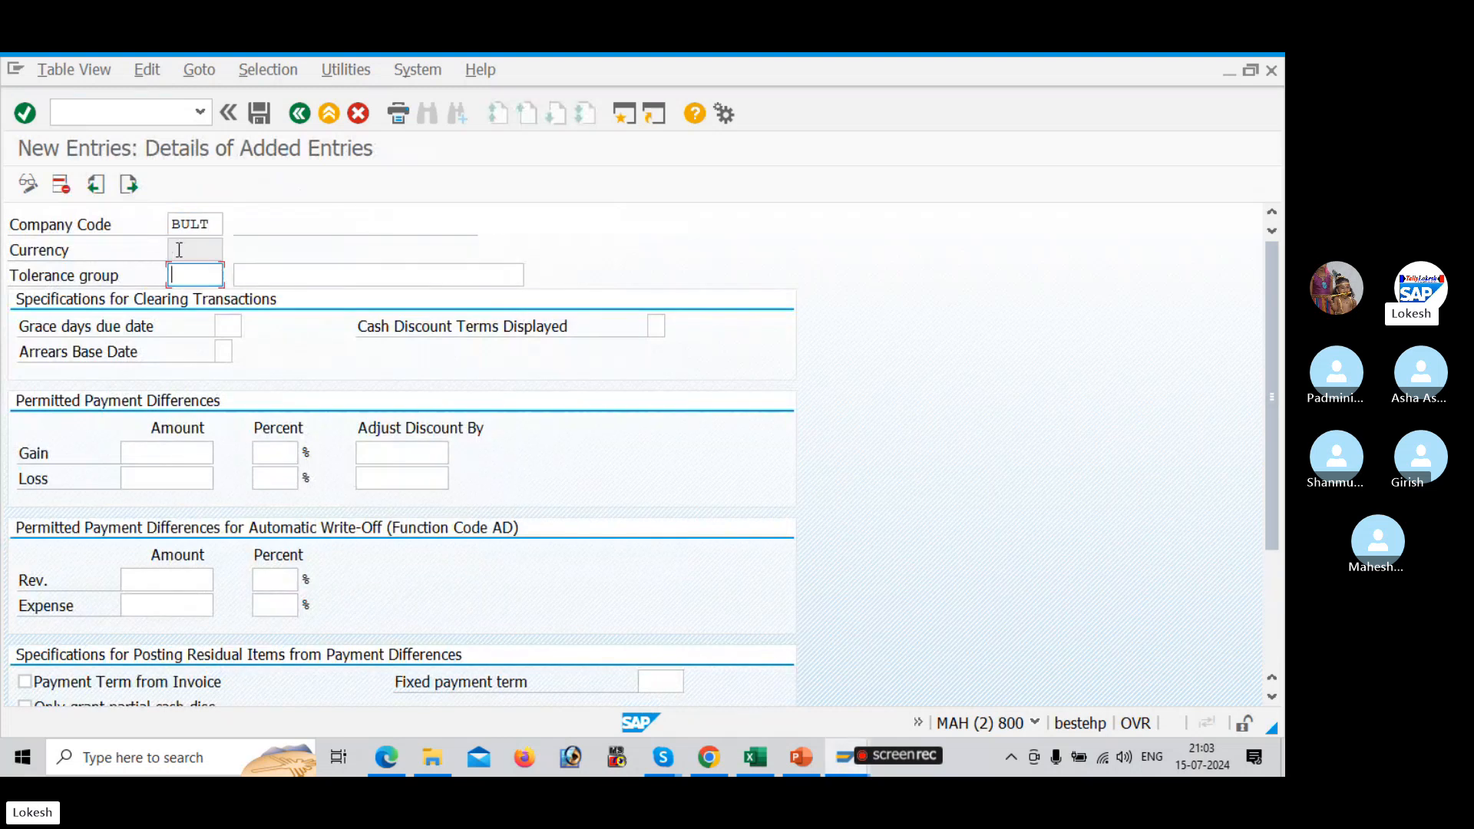
# Enter BULT as the tolerance group and name it Tolerance Group for ROYAL.
pyautogui.write('BULT')
pyautogui.press('Tab')
pyautogui.press('space')
pyautogui.press('Down')
pyautogui.press('Return')
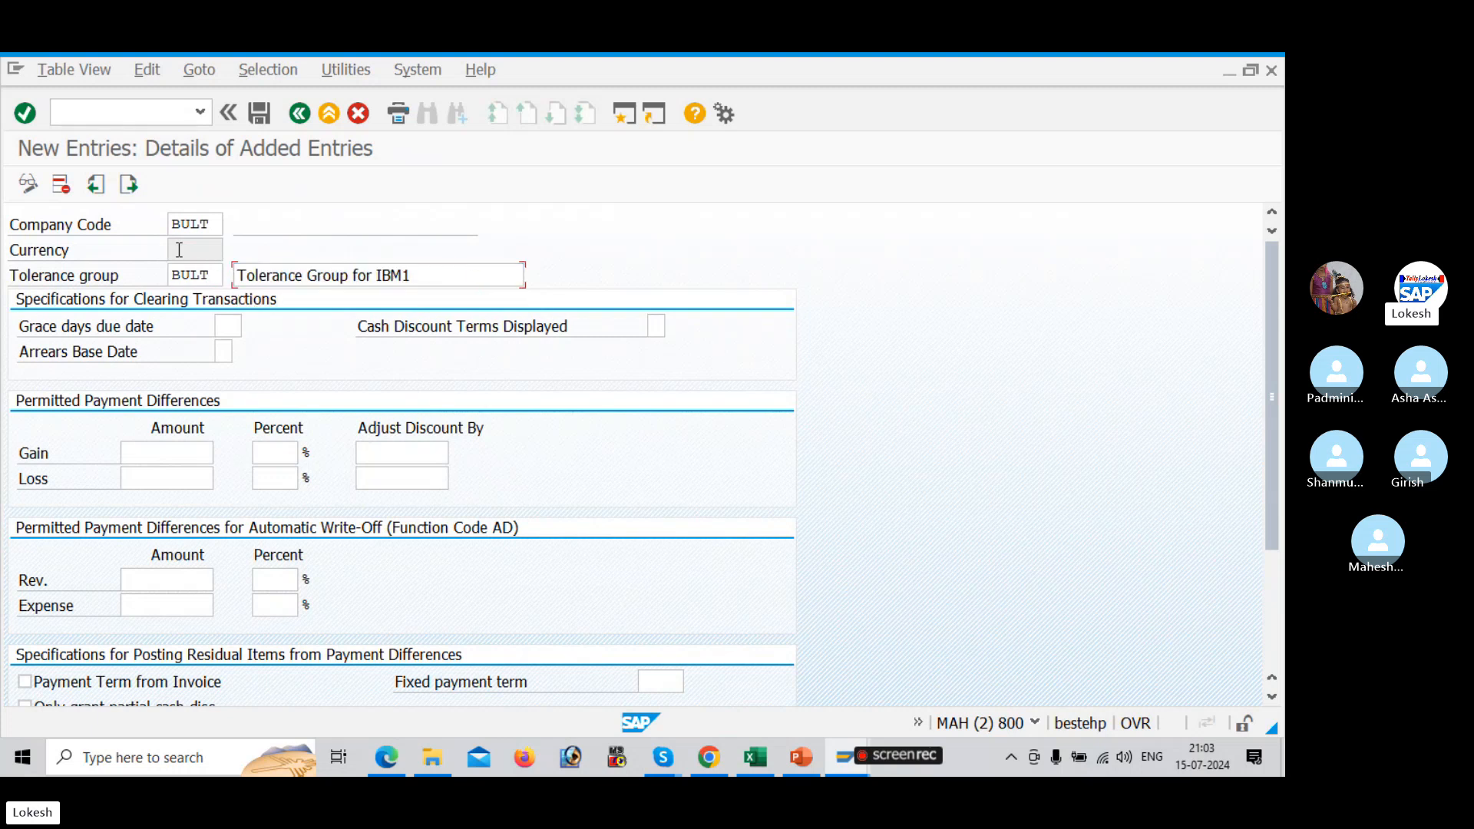
pyautogui.press('Tab')
pyautogui.click(425, 277)
pyautogui.press('BackSpace')
pyautogui.press('BackSpace')
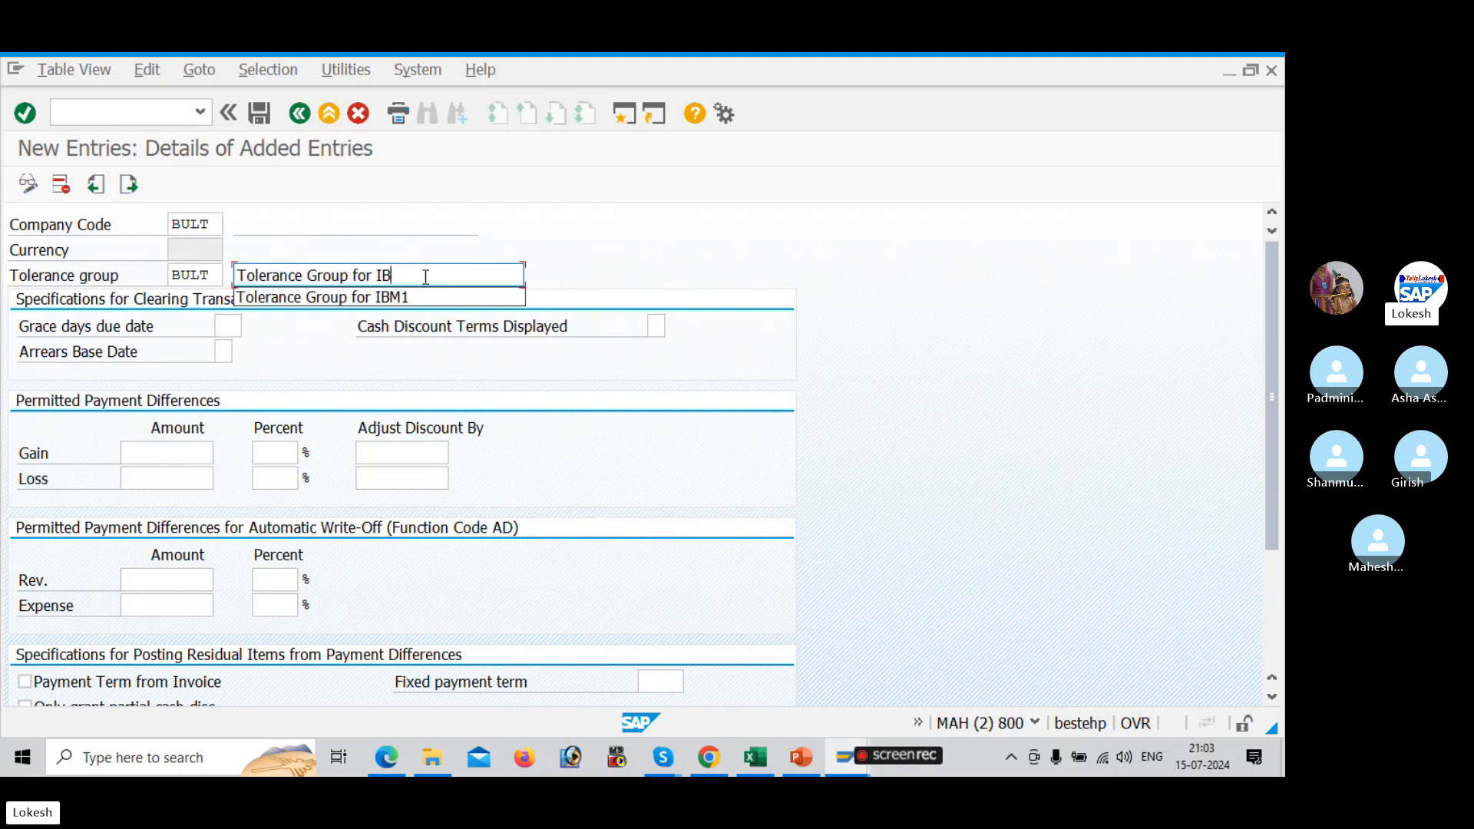
pyautogui.write('ROYAL')
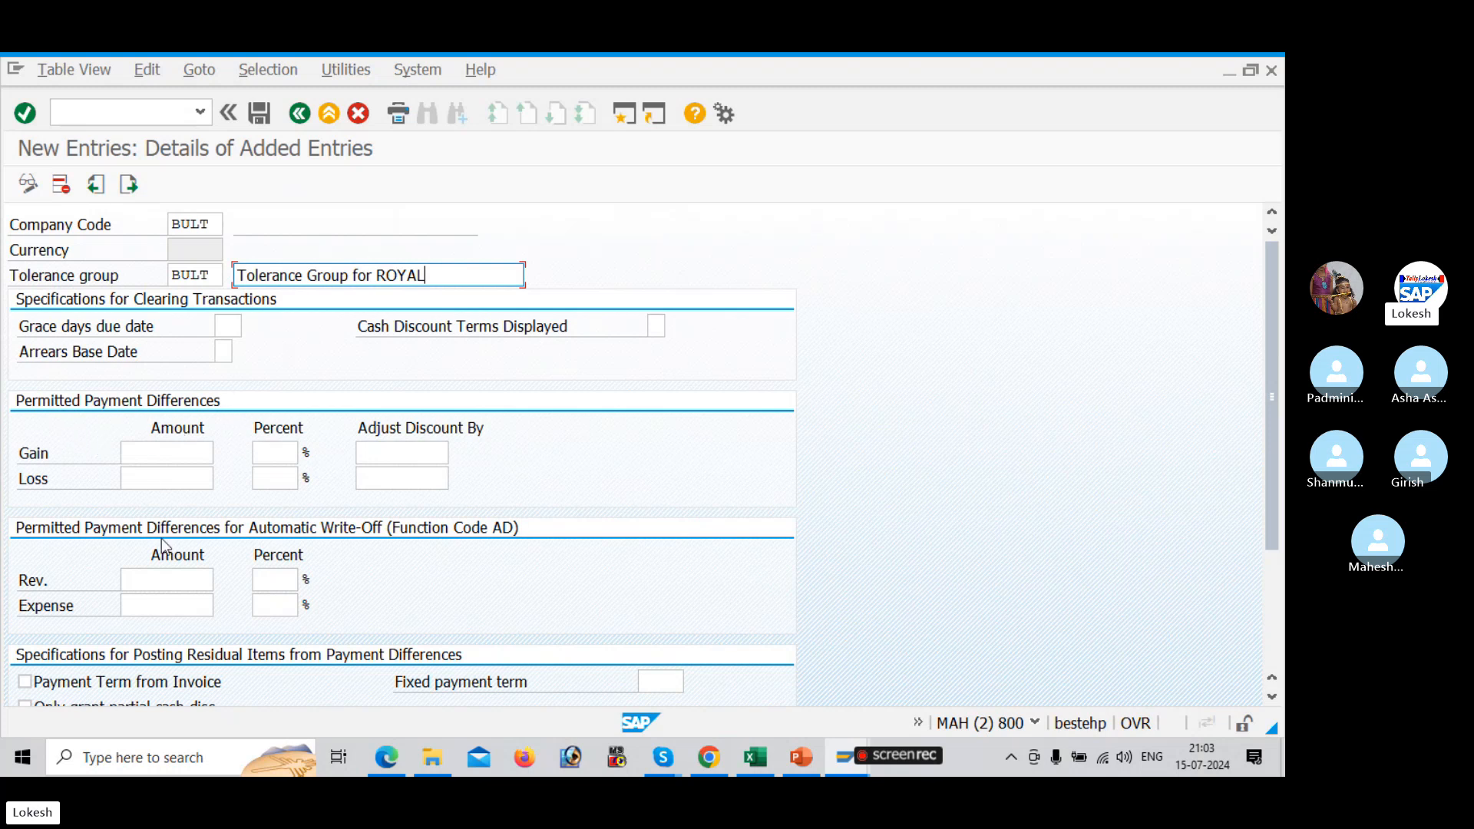
# Save the tolerance group without difference amounts under the customizing request ACCOUNTS PAYABLE CONFIGURATION FOR ROYAL.
pyautogui.click(169, 581)
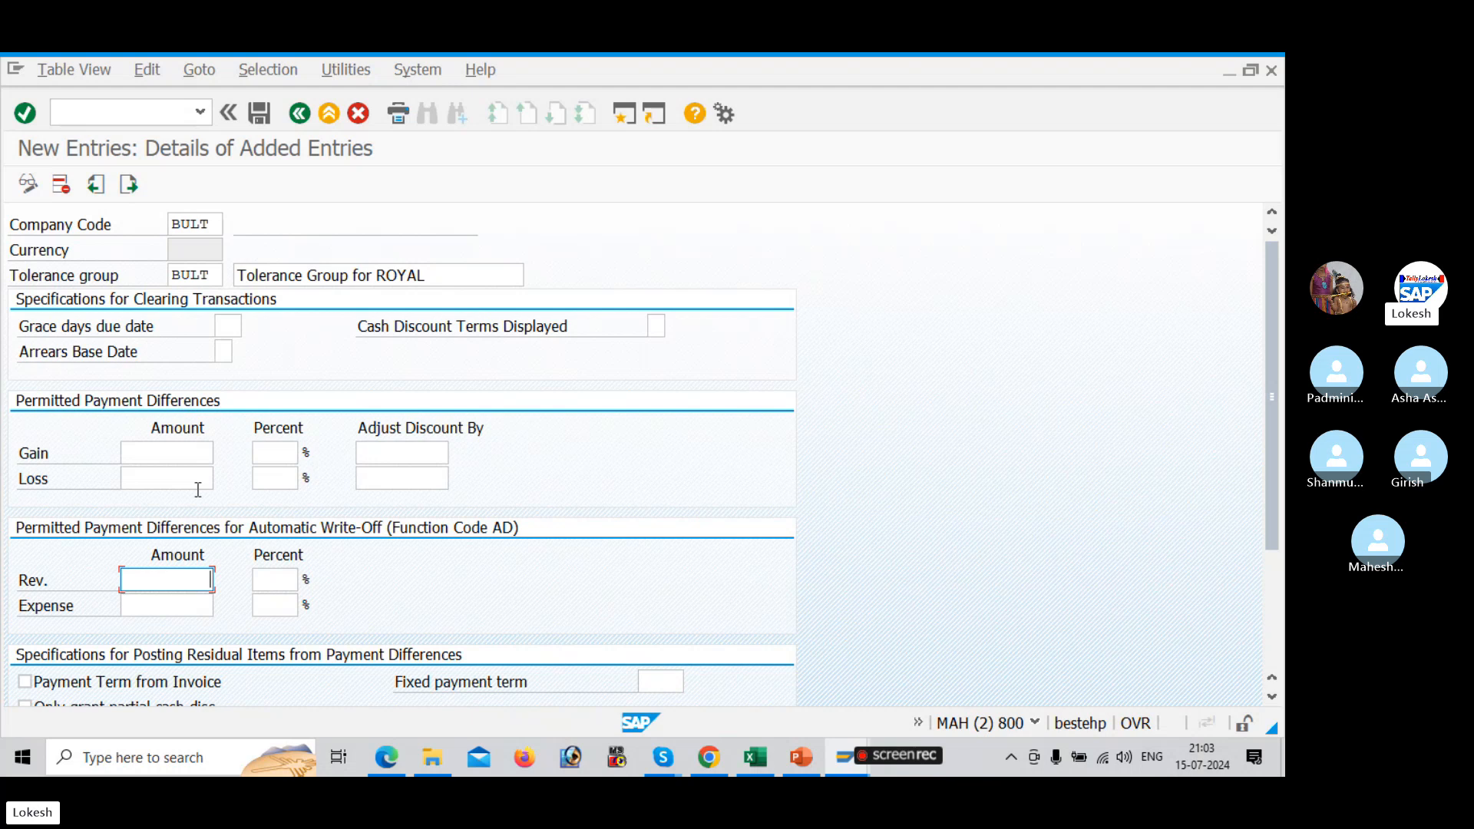
pyautogui.click(260, 113)
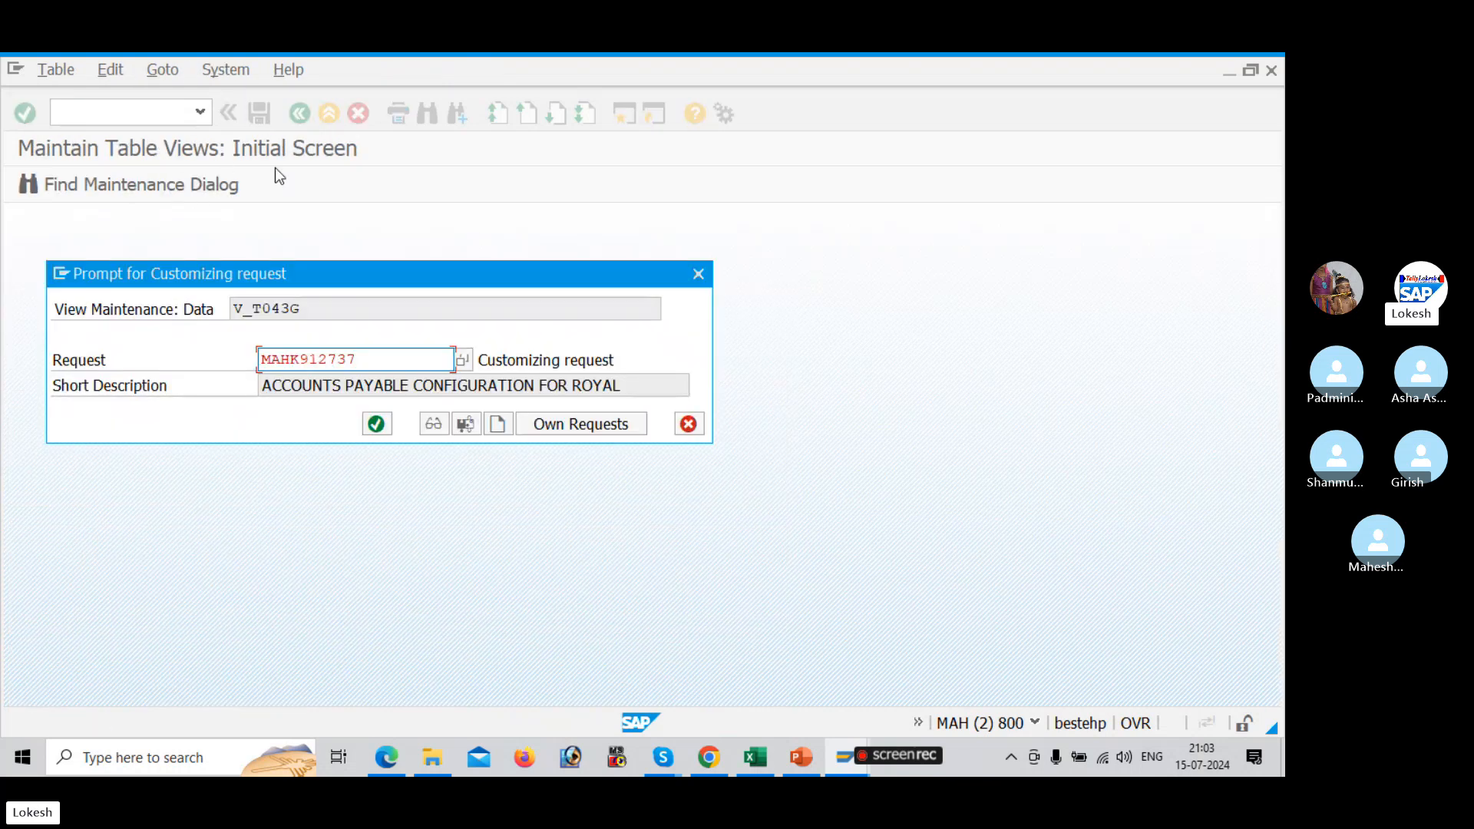
pyautogui.click(377, 427)
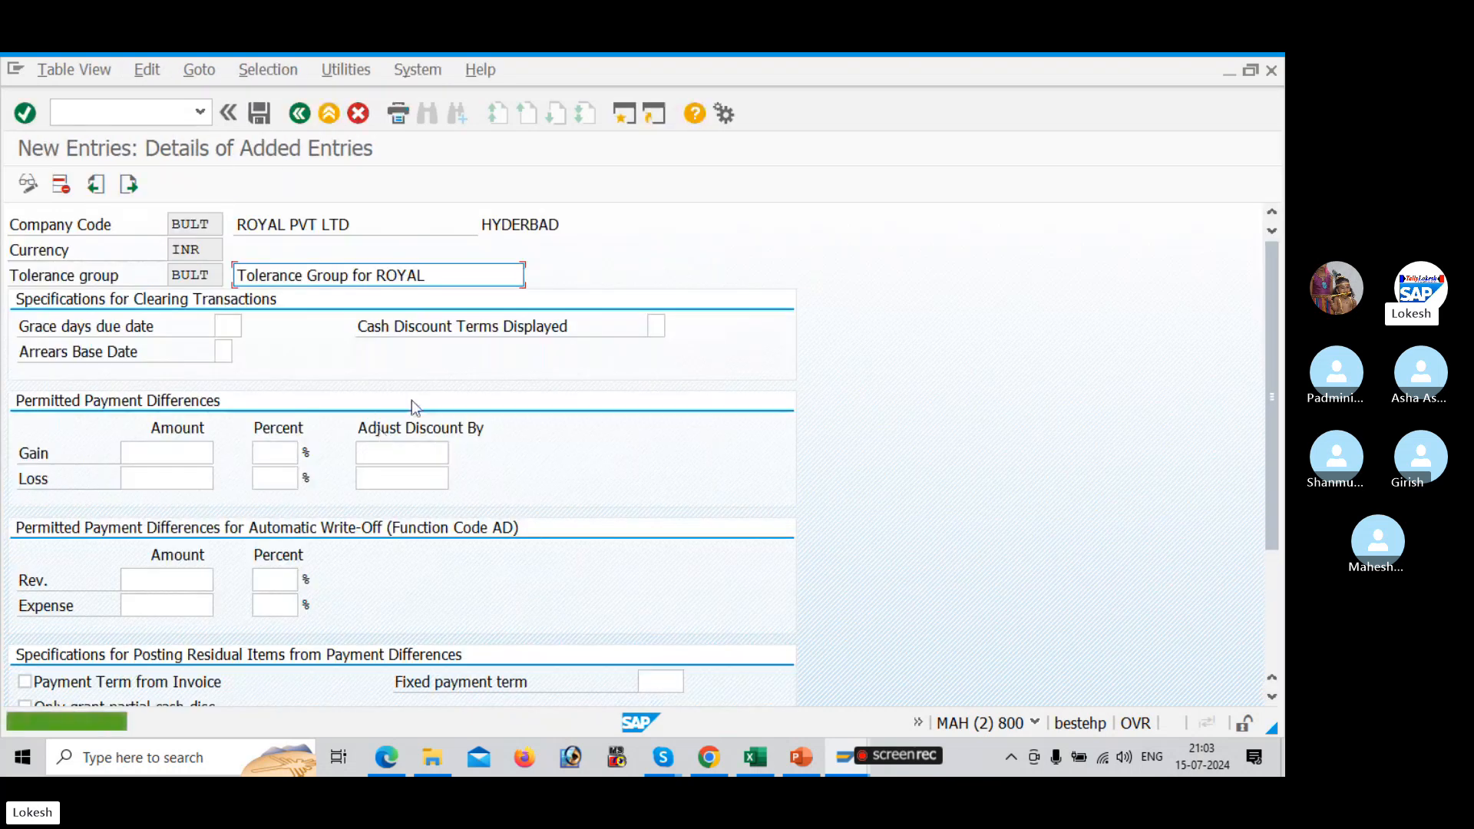
# Open vendor TATA SOLUTIONS PVT LTD in company code BULT for change, selecting the general and company code data views.
pyautogui.click(132, 111)
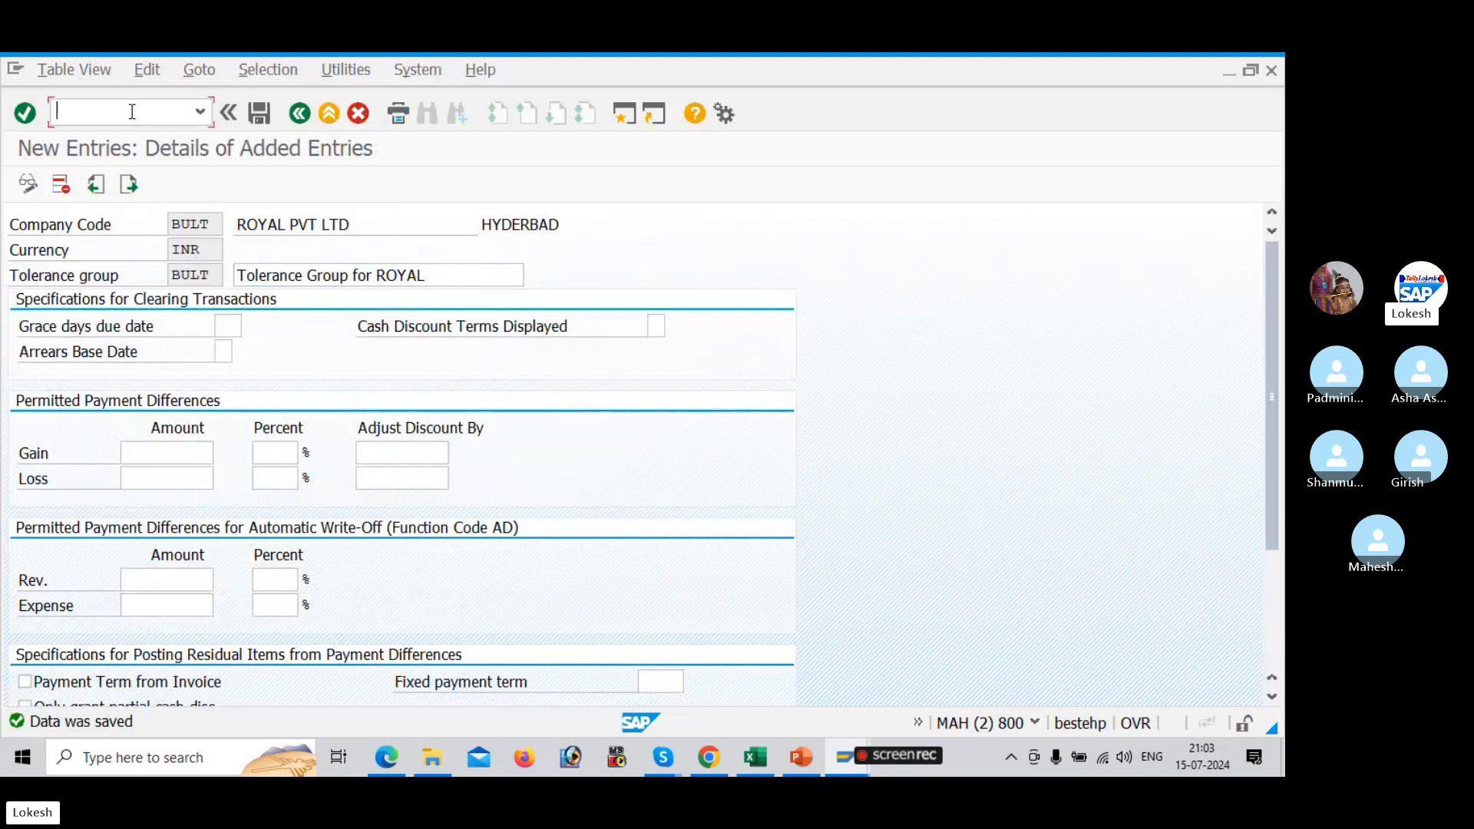
pyautogui.write('/NXK01')
pyautogui.press('Return')
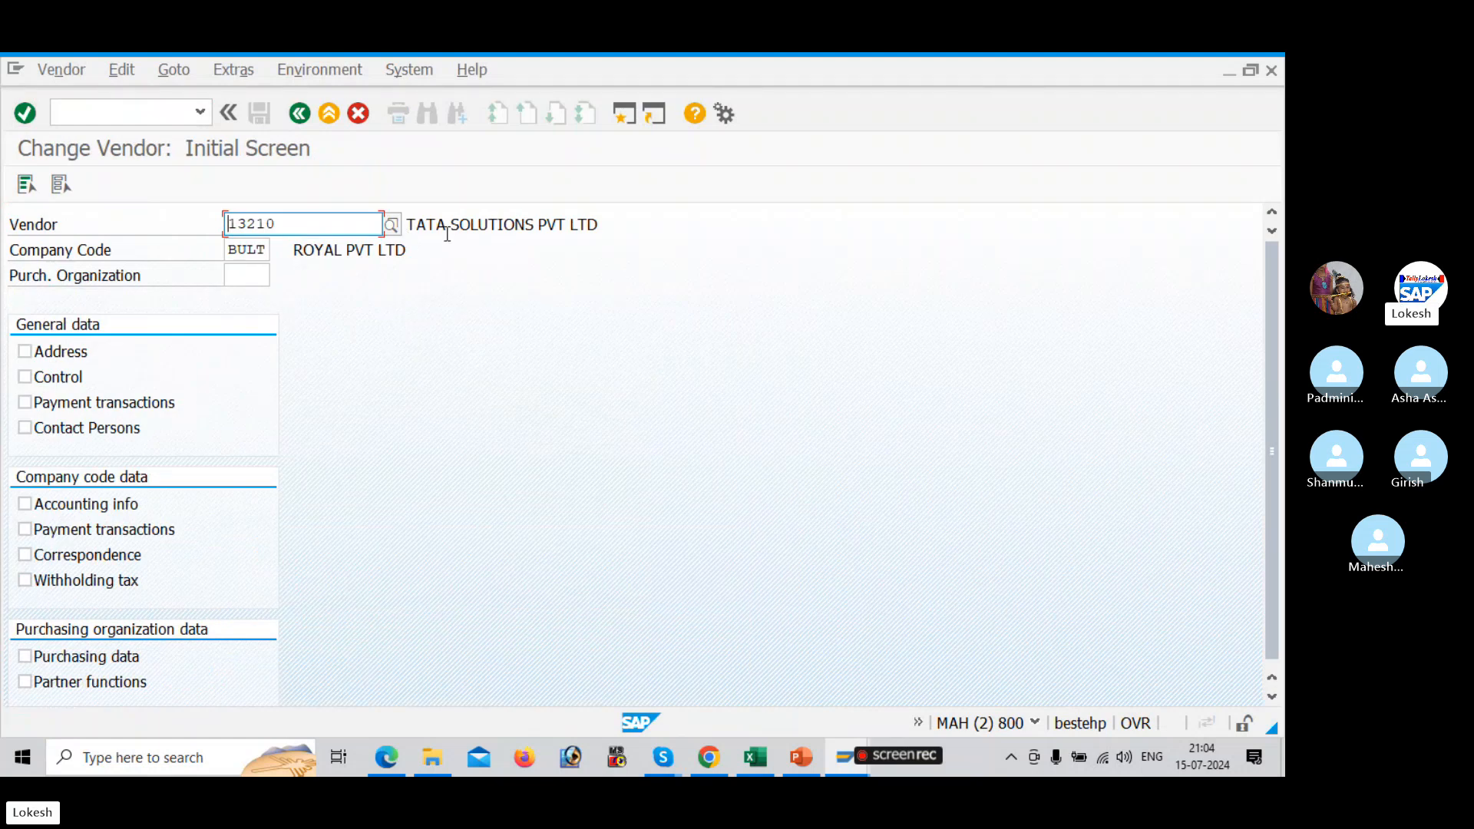
pyautogui.click(24, 187)
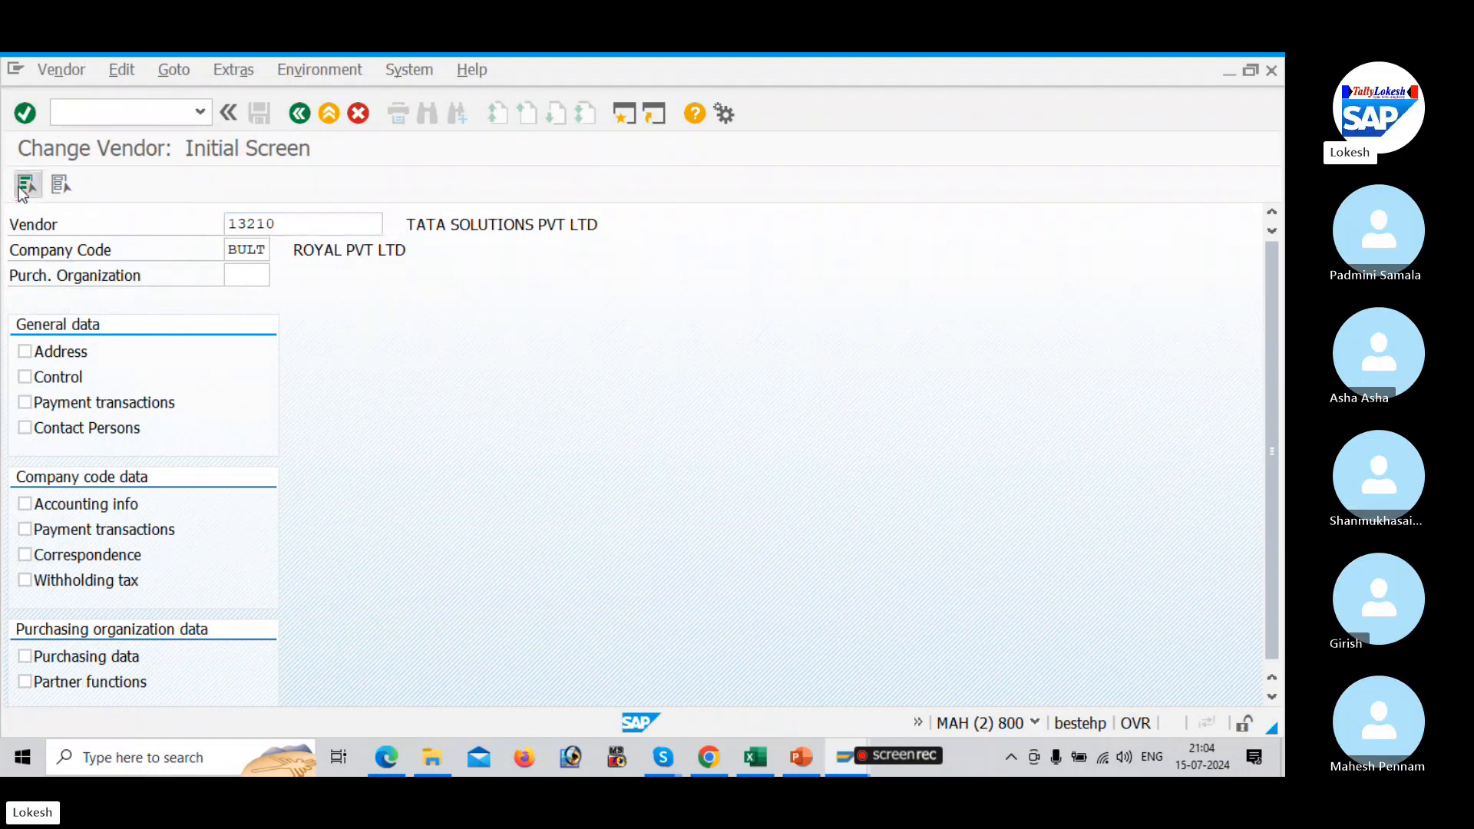
pyautogui.click(112, 406)
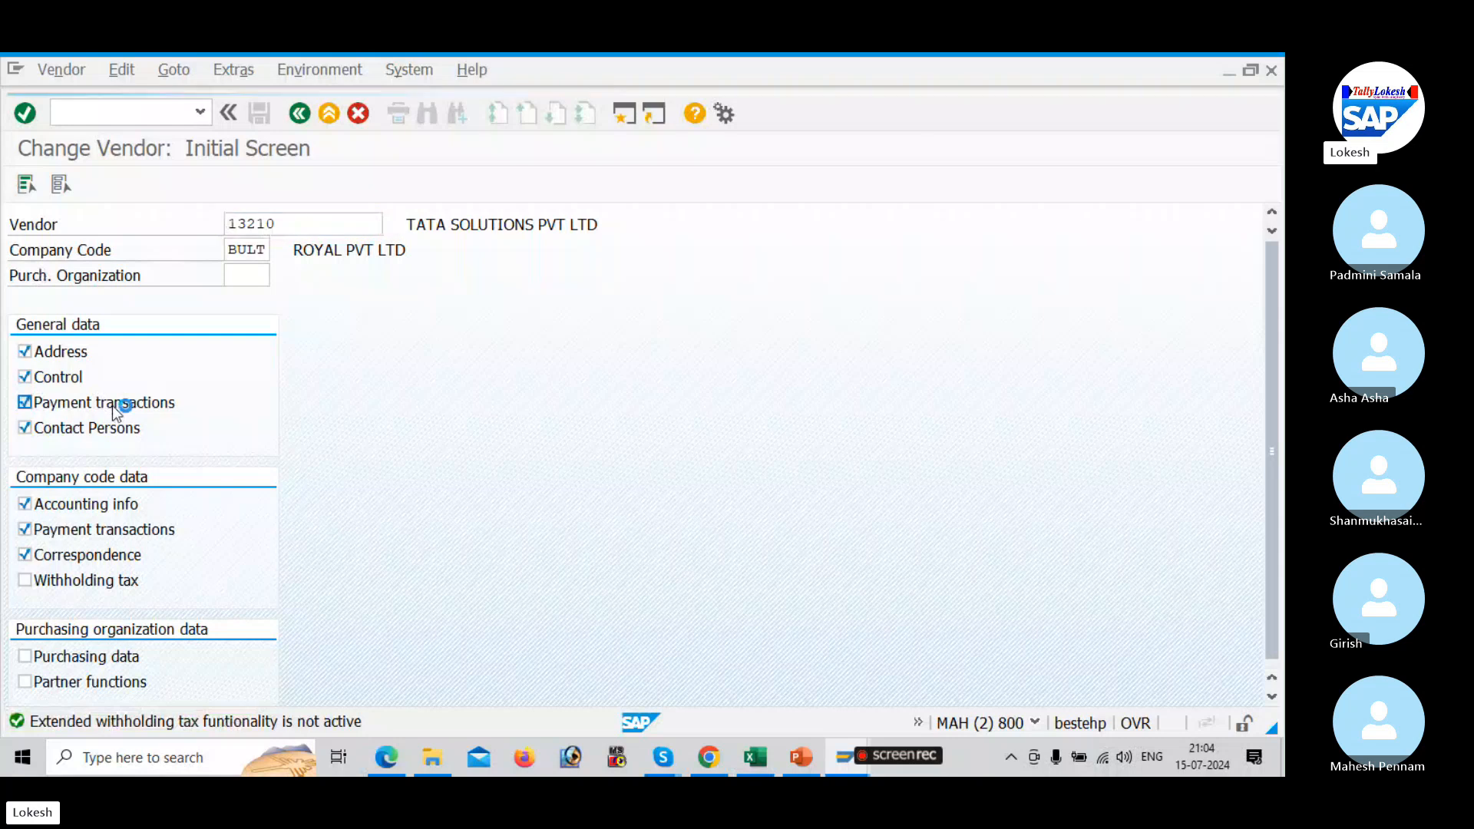
pyautogui.press('Return')
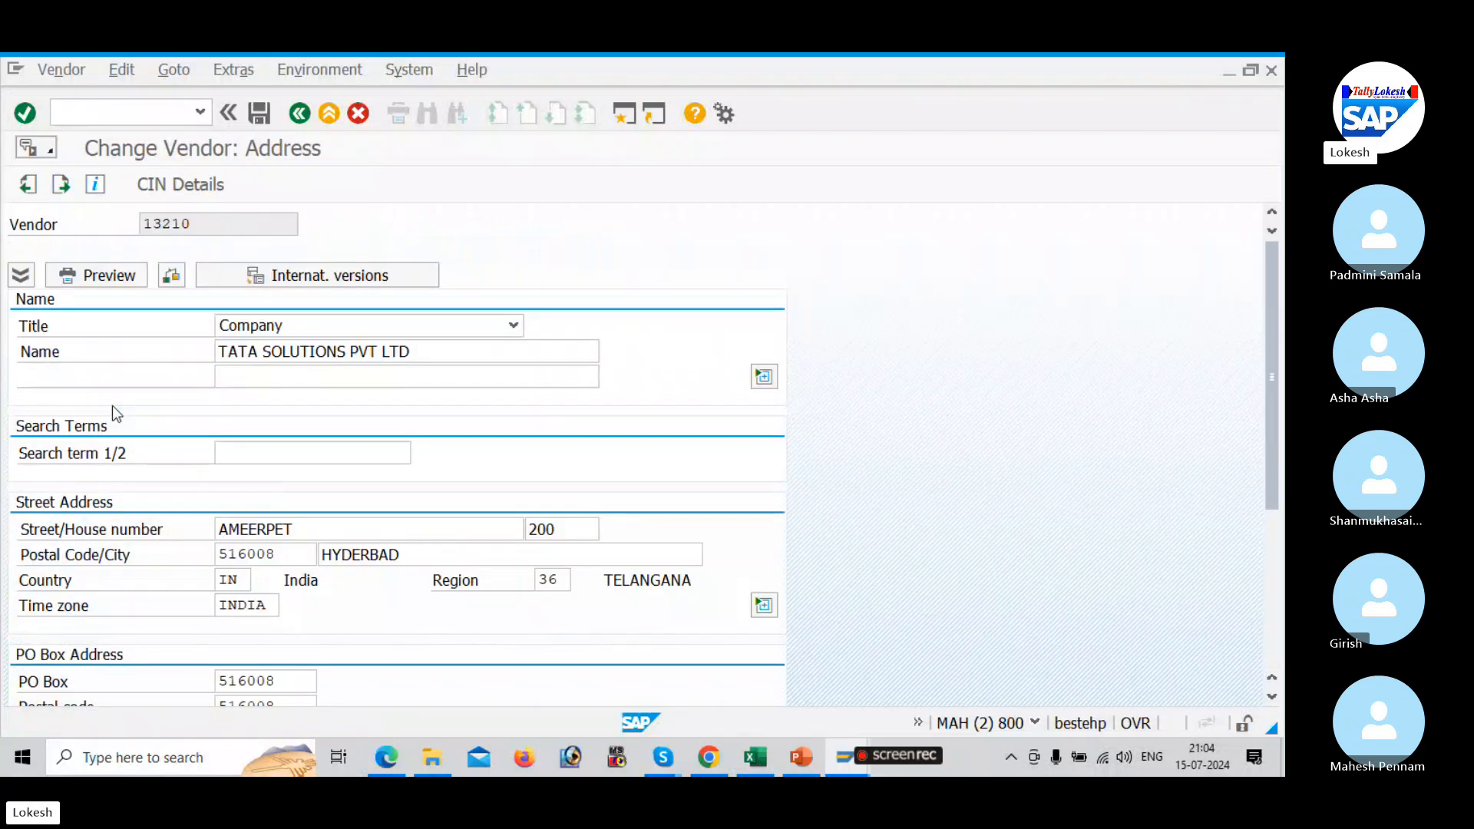
# Set the tolerance group in the vendor's accounting payment transactions to BULT and save the vendor.
pyautogui.press('Return')
pyautogui.press('Return')
pyautogui.press('Return')
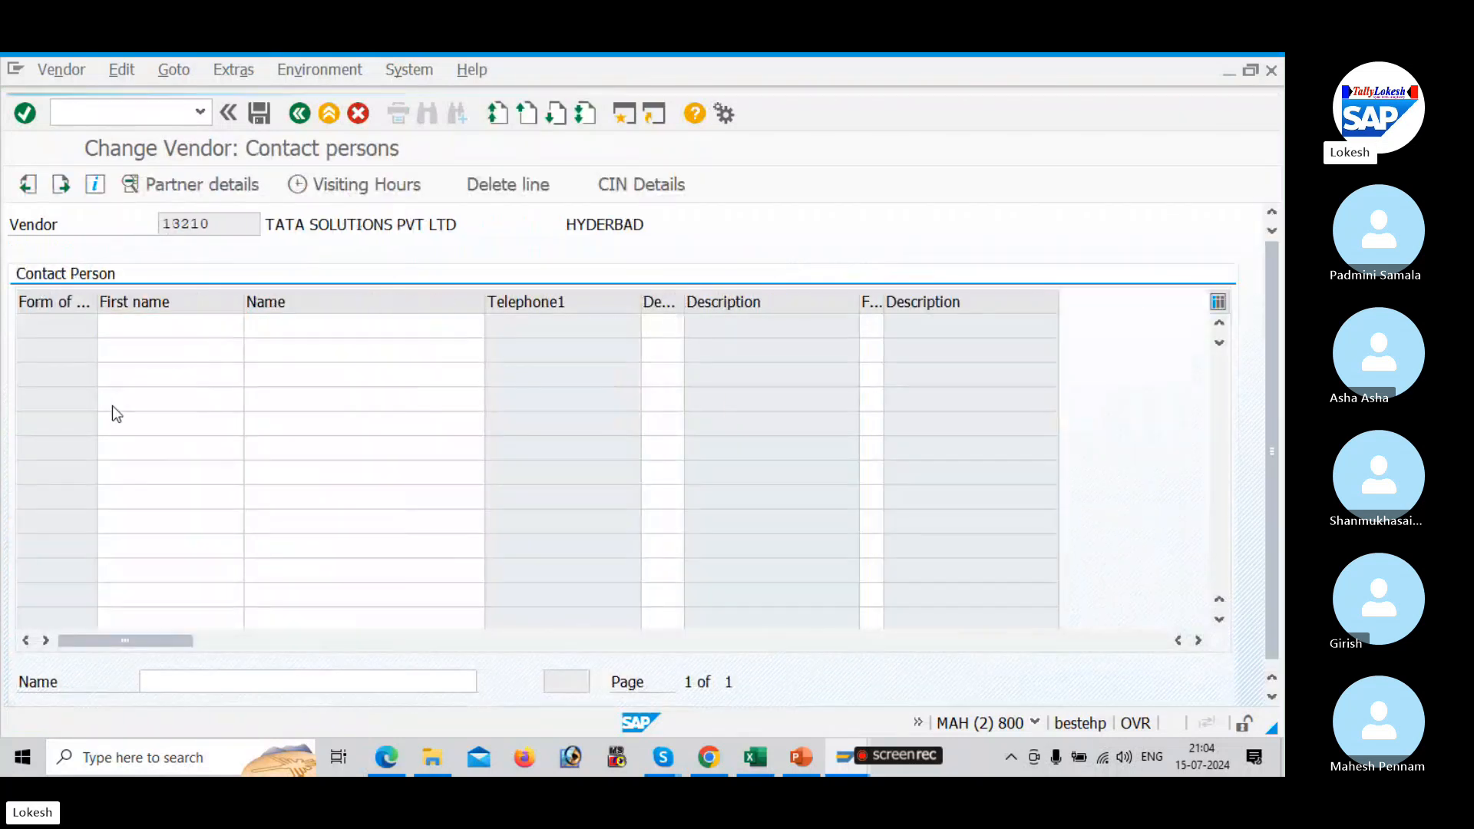
pyautogui.press('Return')
pyautogui.press('Return')
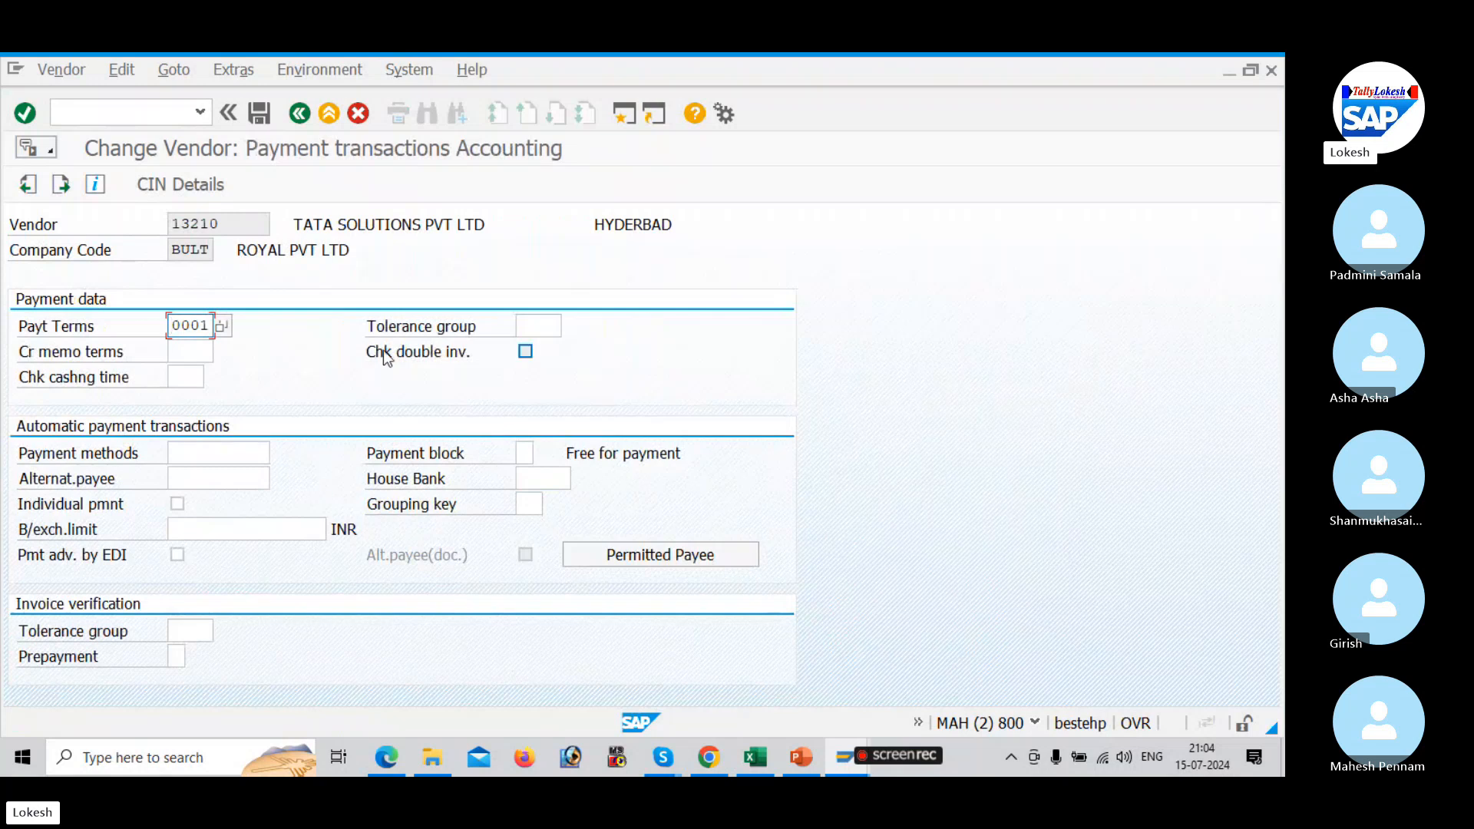
pyautogui.click(525, 328)
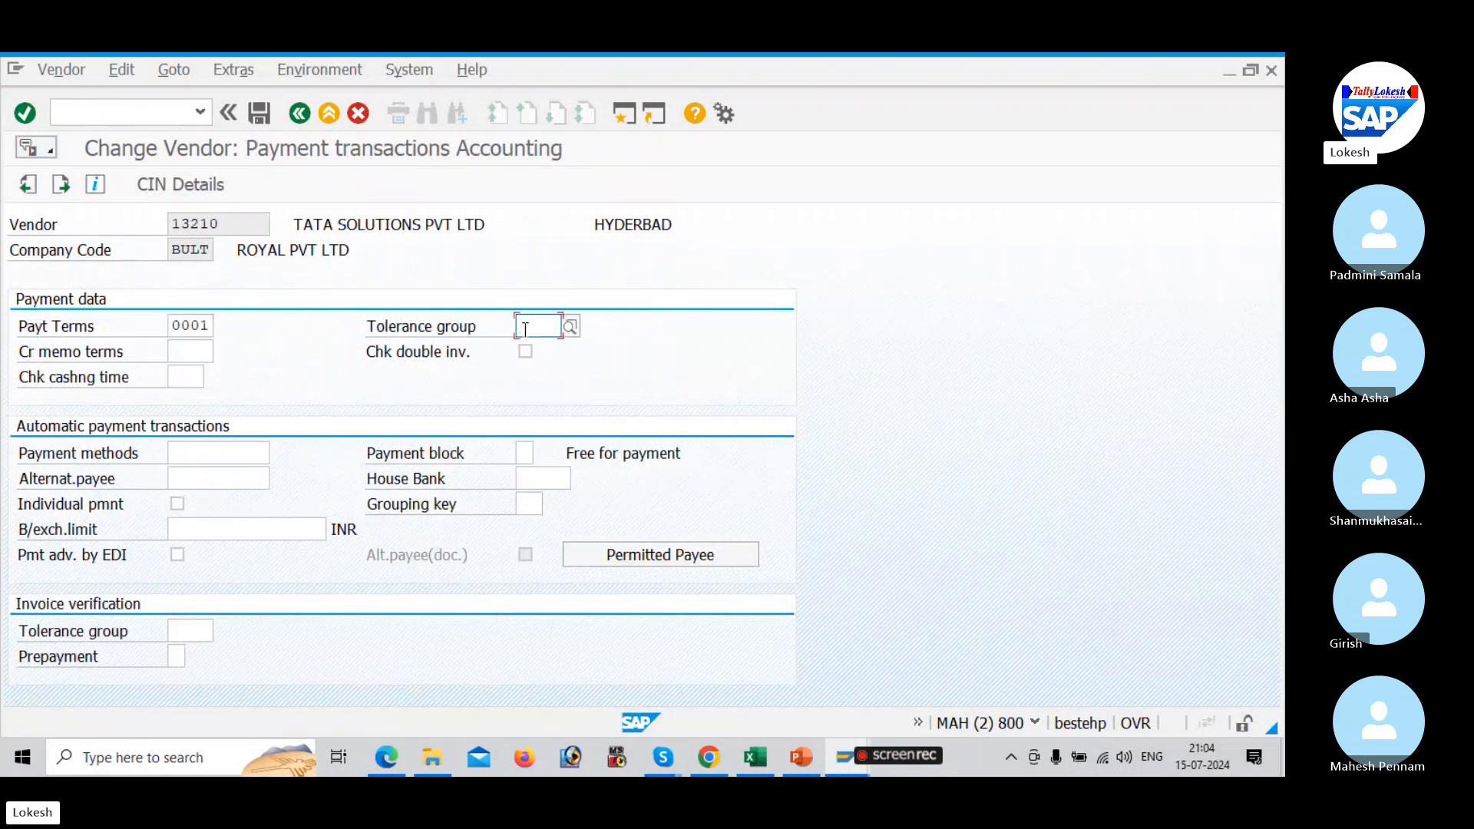
pyautogui.write('BULT')
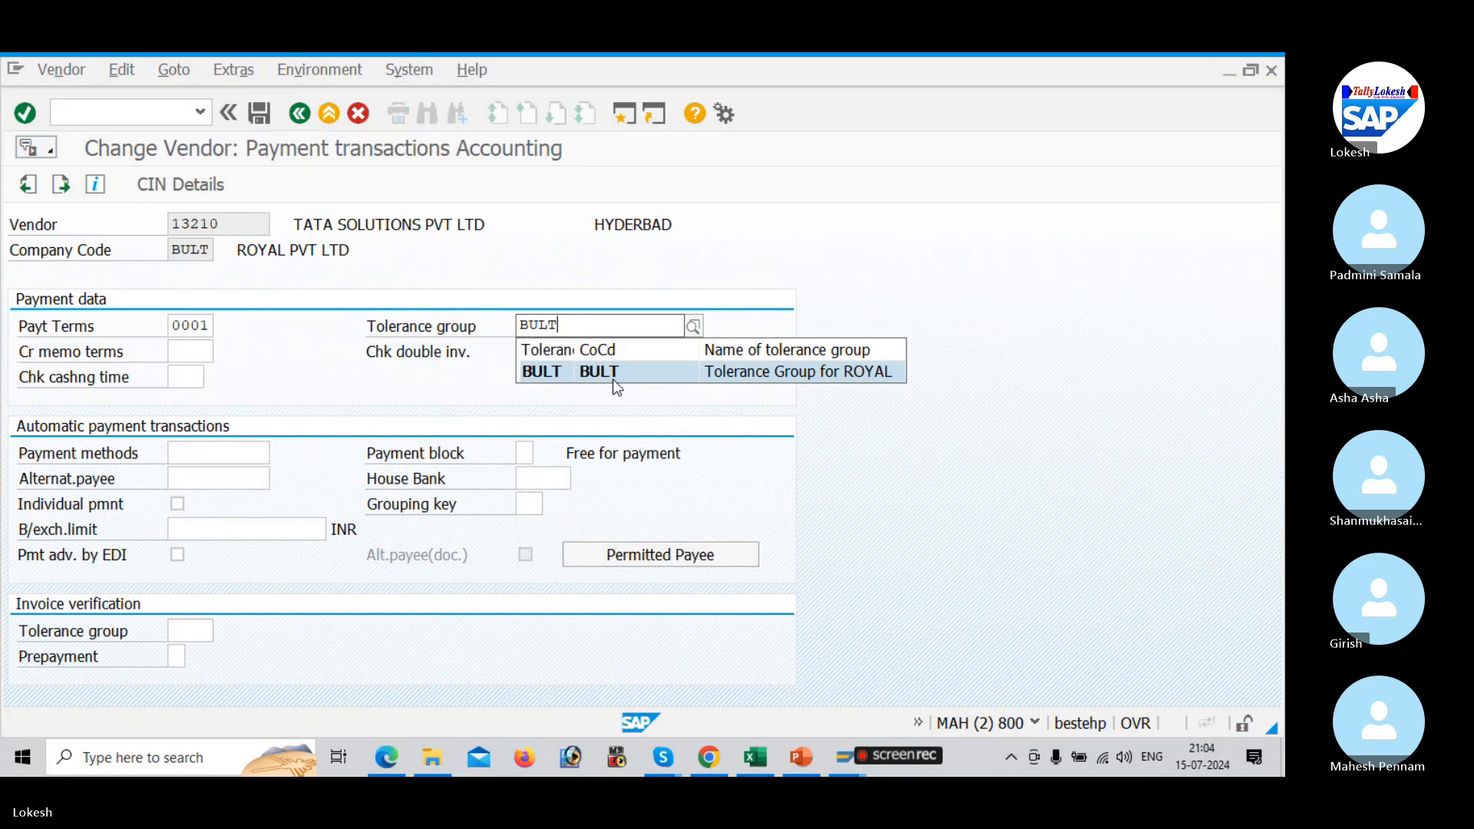
pyautogui.click(597, 374)
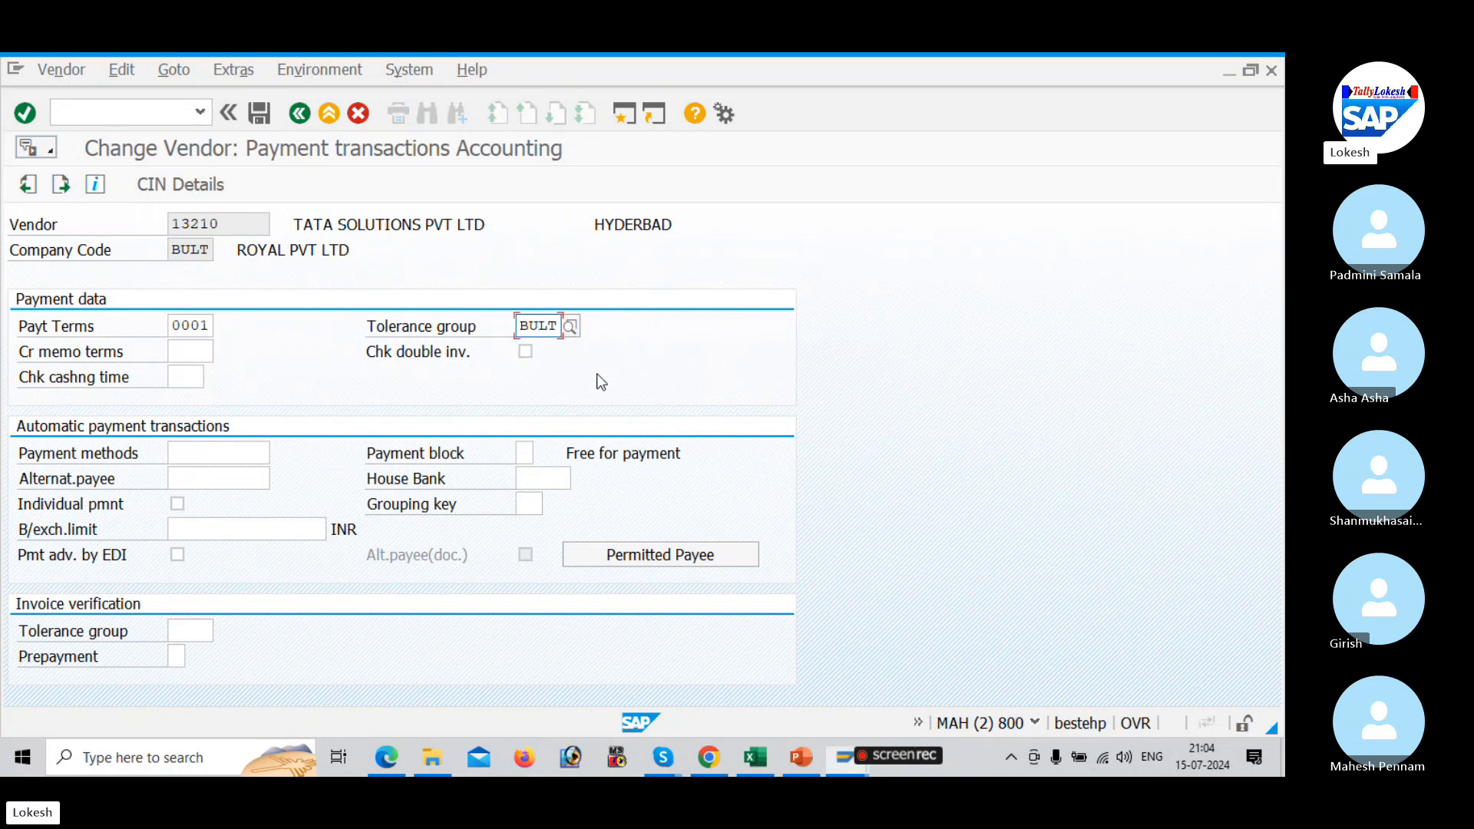
pyautogui.click(259, 119)
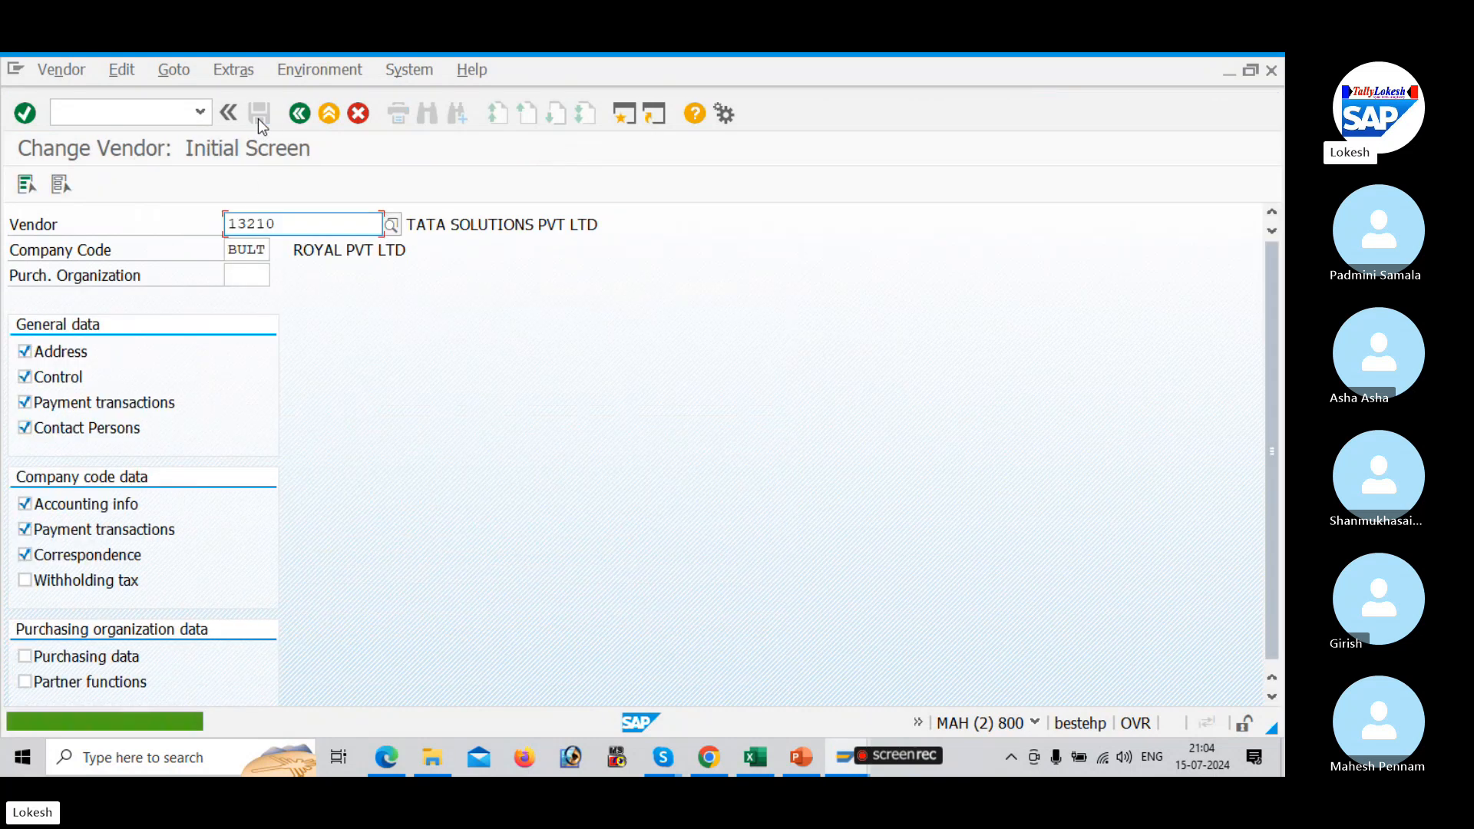
# Select vendor PRIYA SOLUTIONS from the company code BULT vendor list as the next vendor to change.
pyautogui.click(393, 226)
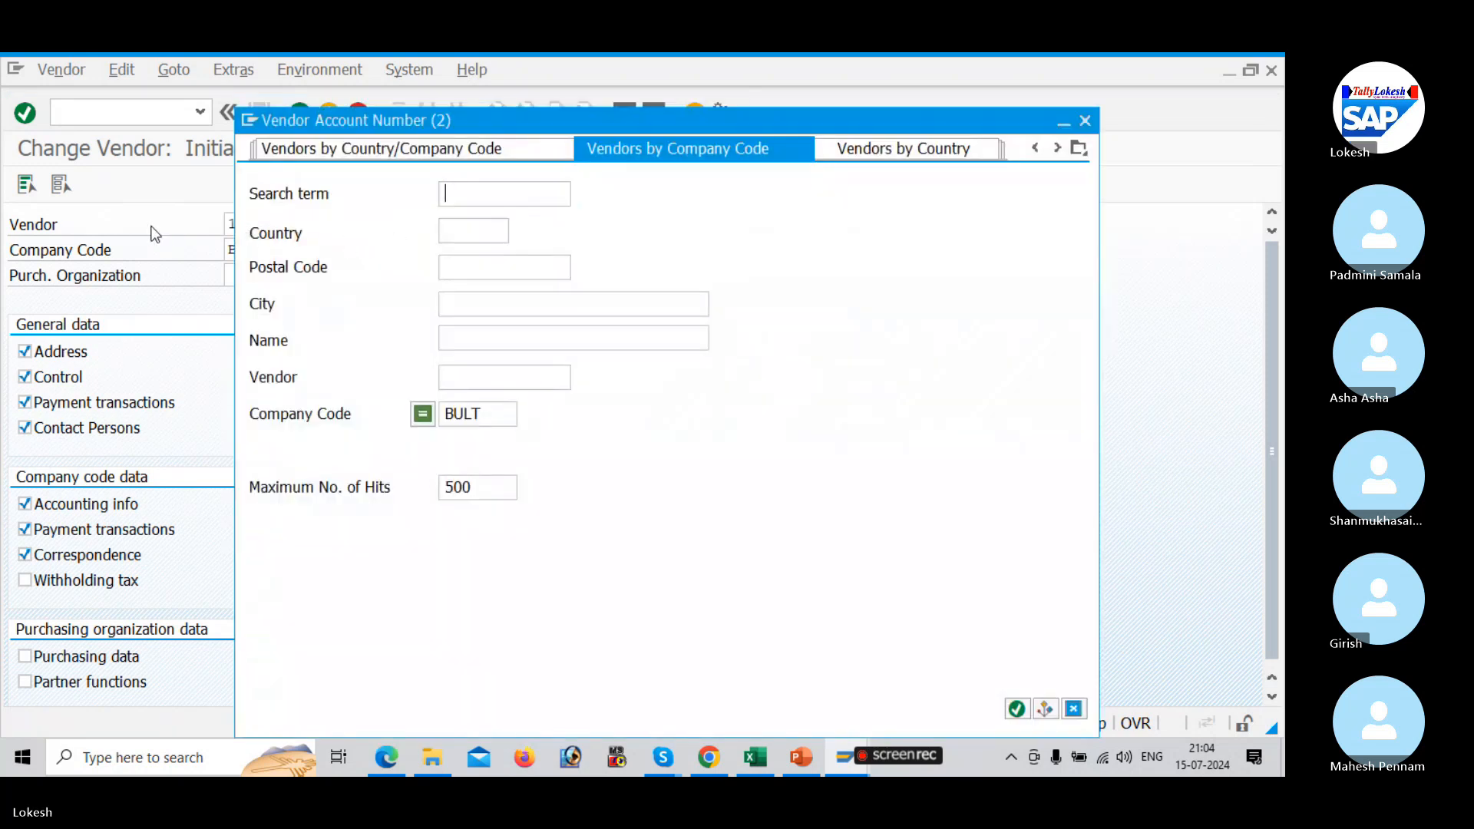
pyautogui.press('Return')
pyautogui.doubleClick(436, 268)
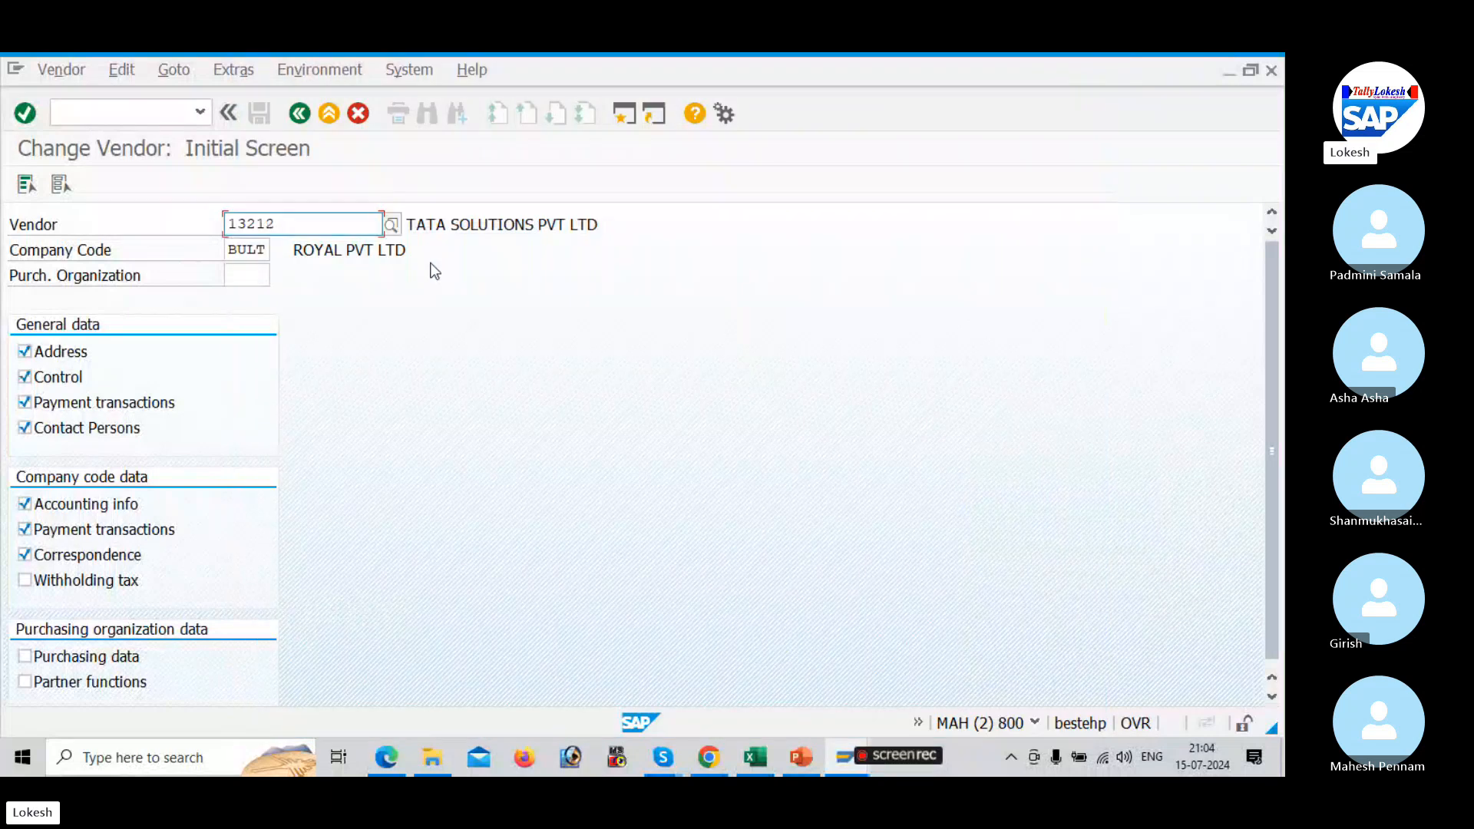
# Set the tolerance group in PRIYA SOLUTIONS' accounting payment transactions to BULT and save the vendor.
pyautogui.press('Return')
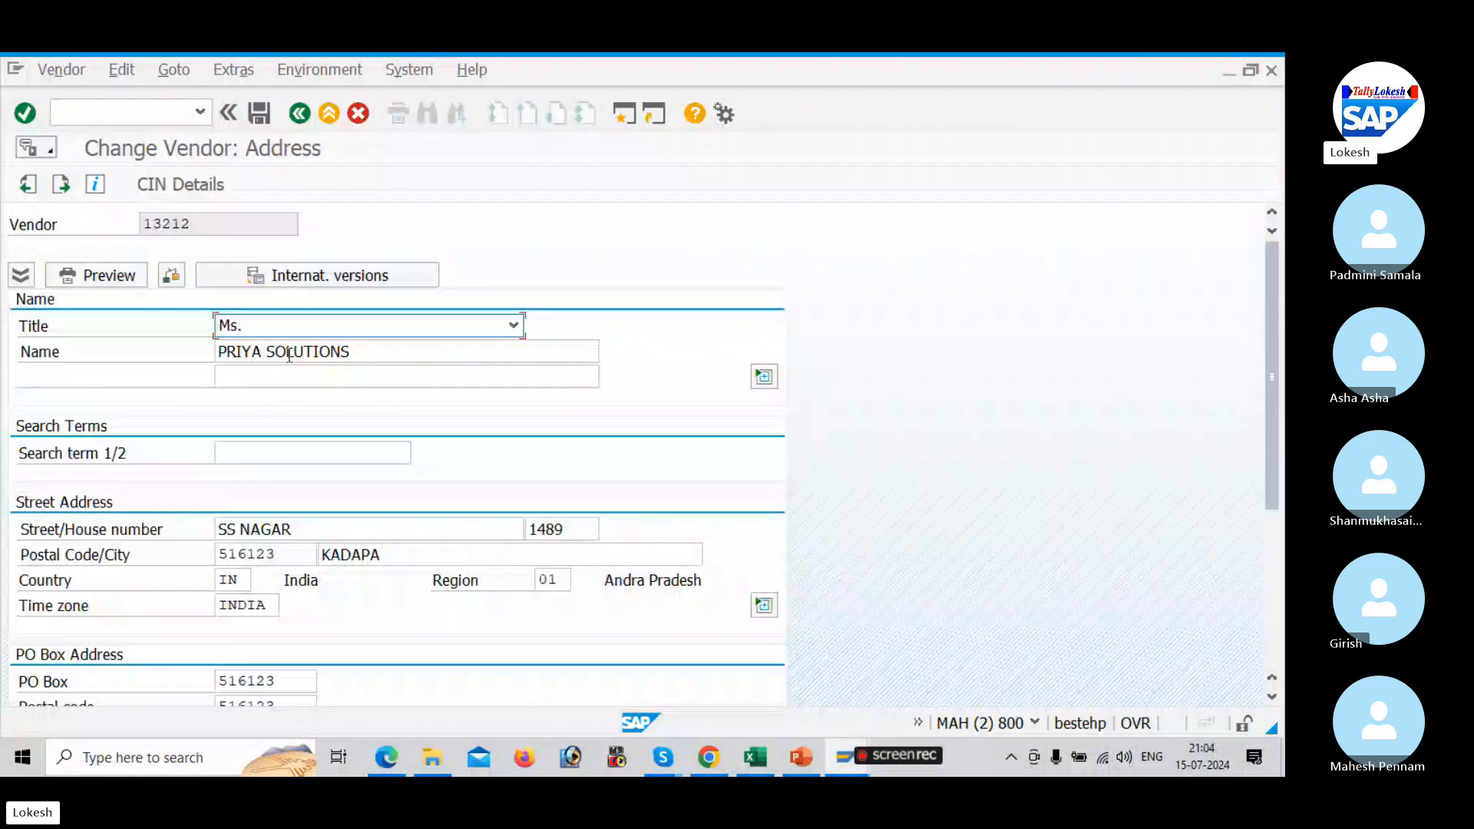
pyautogui.press('Return')
pyautogui.press('Return')
pyautogui.press('Return')
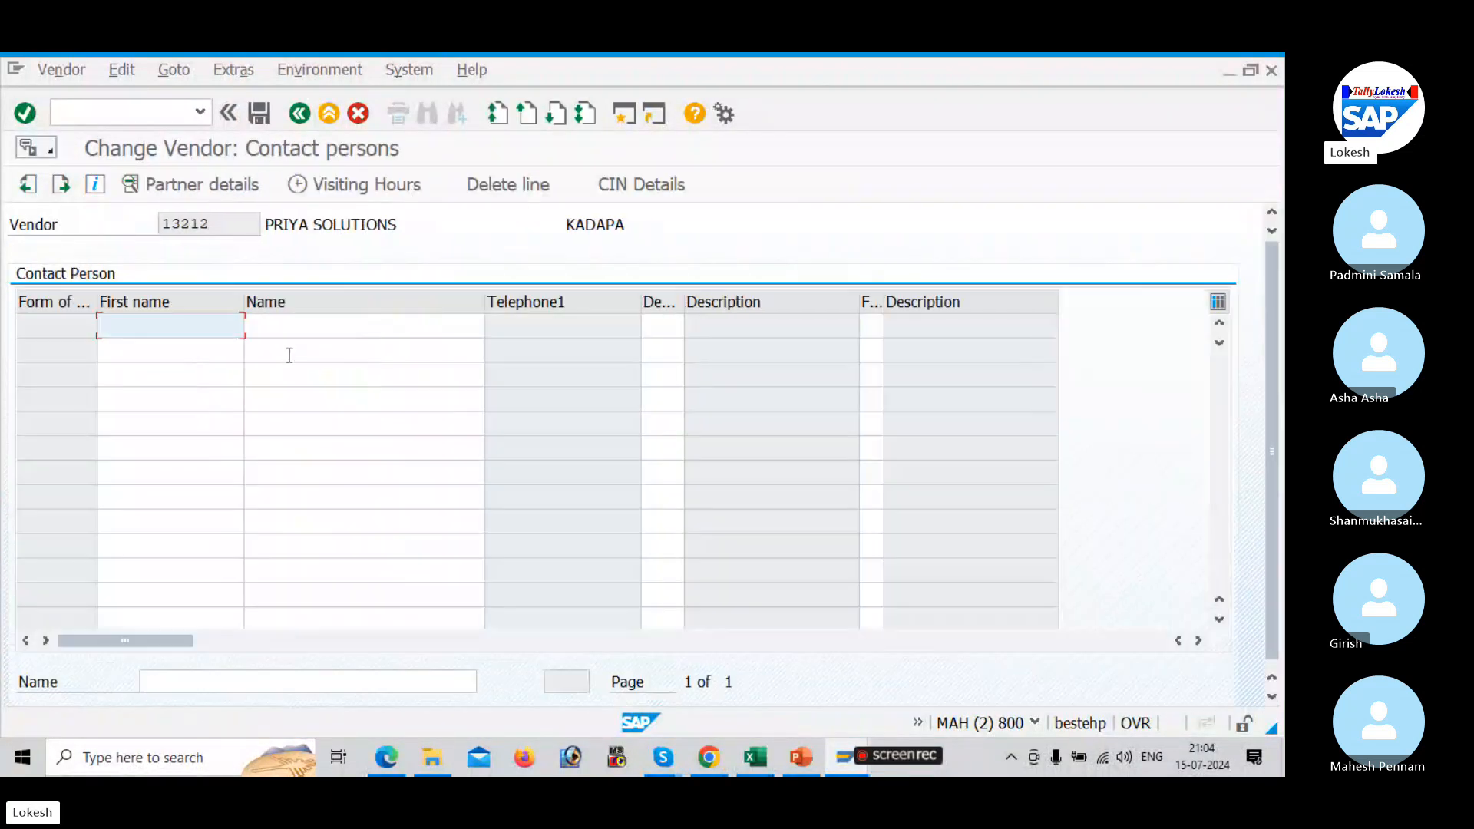
pyautogui.press('Return')
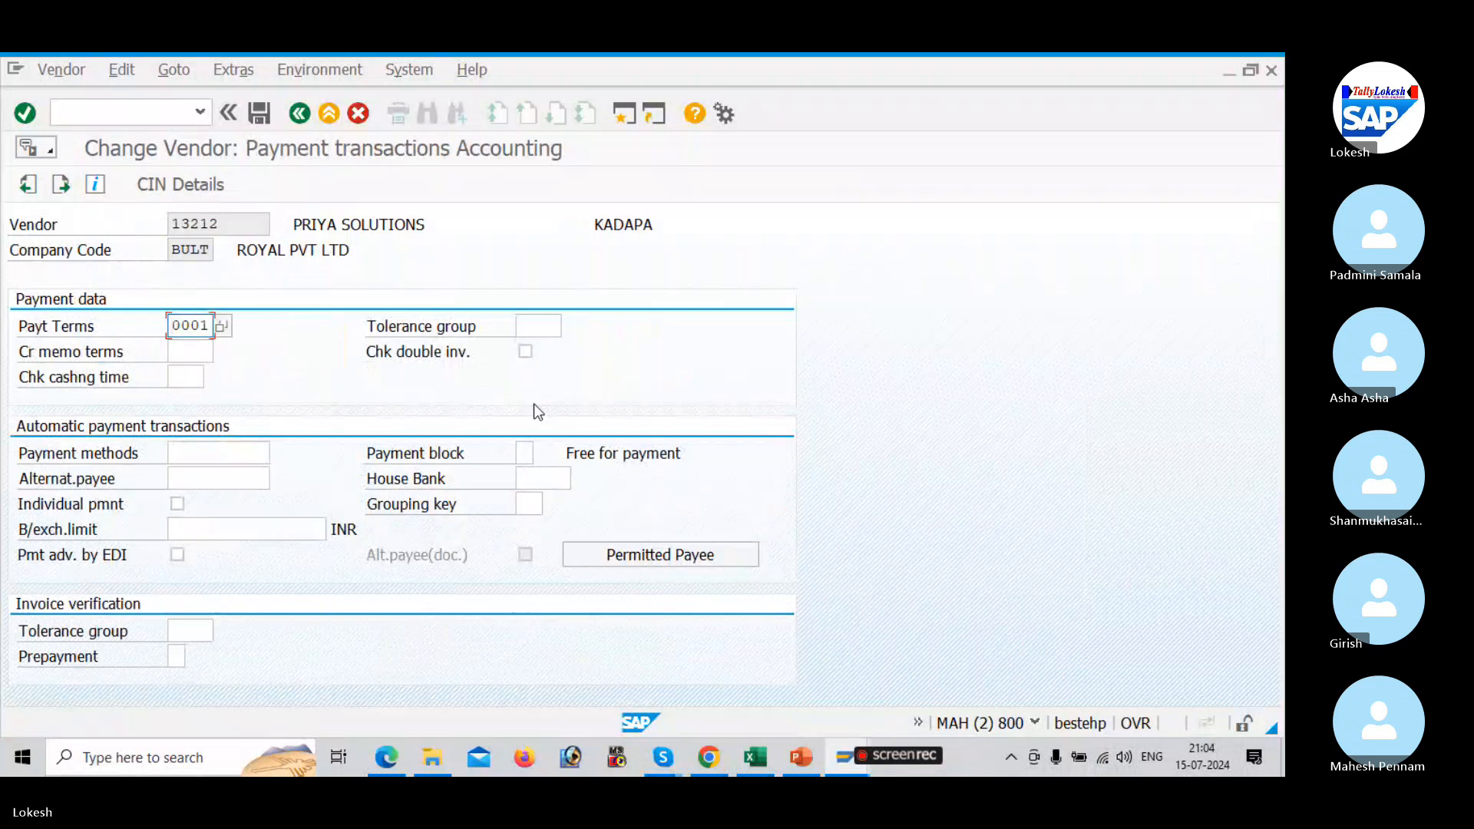
pyautogui.click(543, 326)
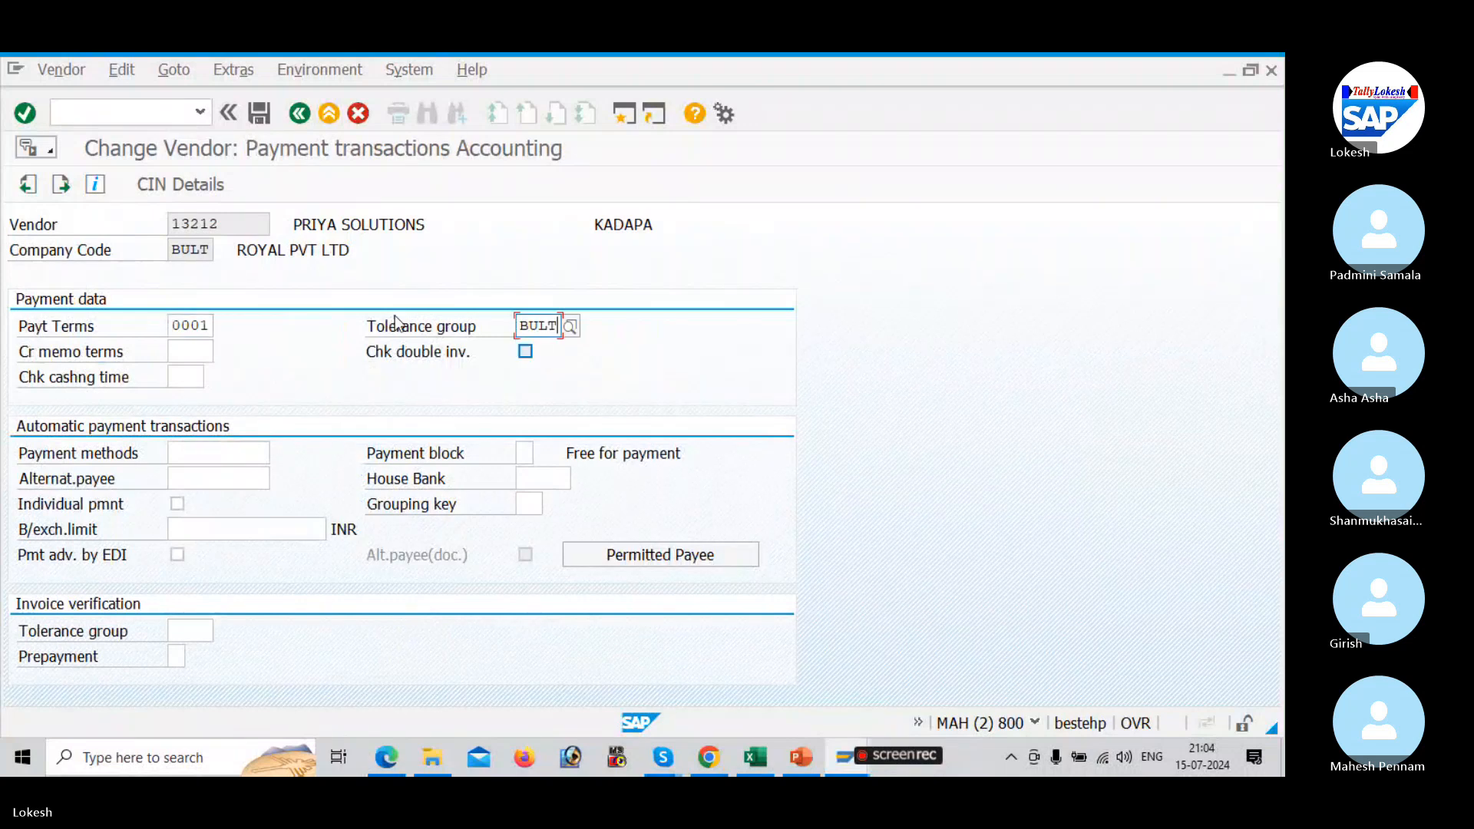
pyautogui.click(258, 113)
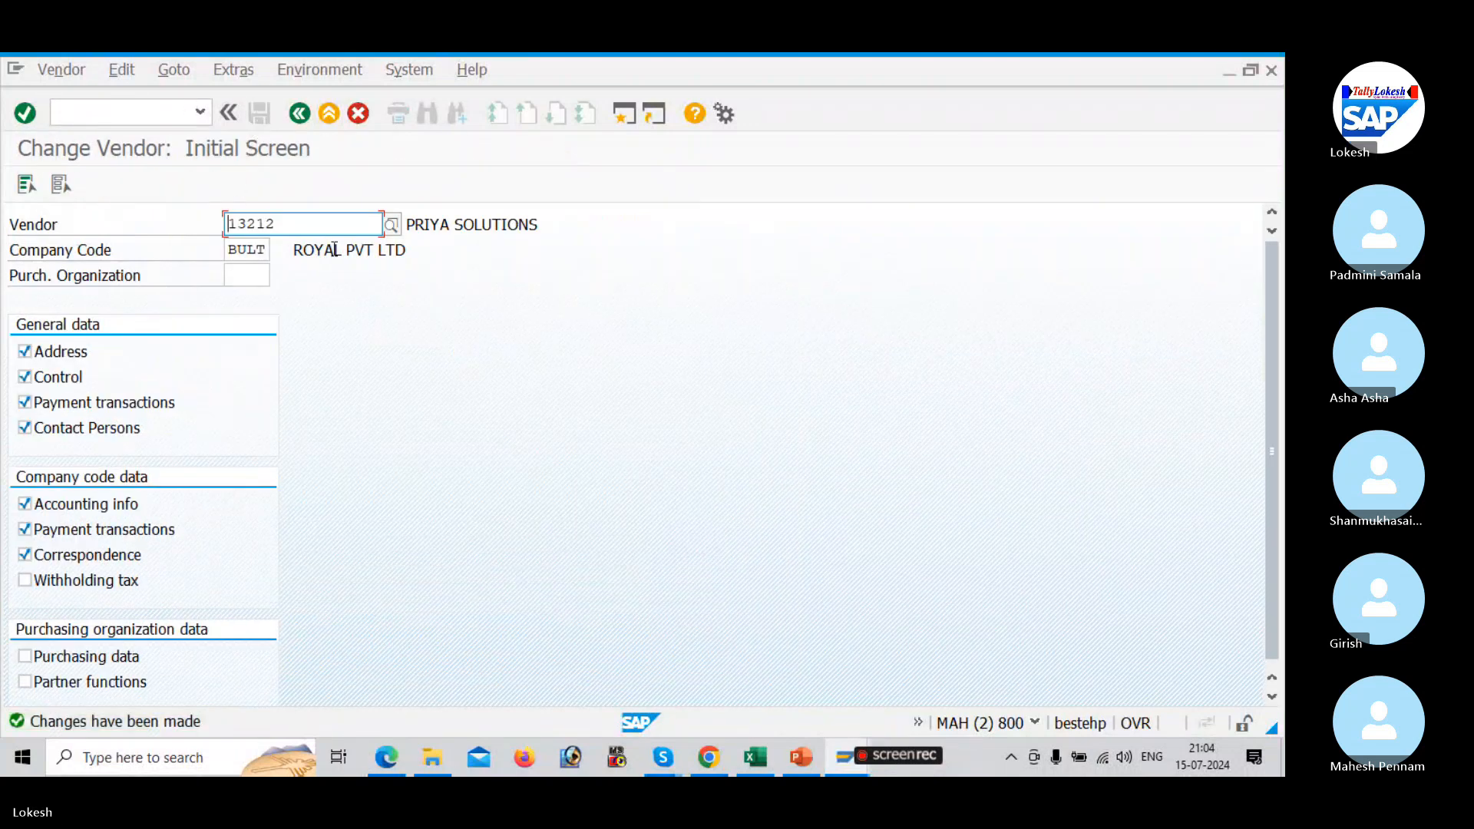
# Select vendor KALYAN ENTERPRISES from the company code BULT vendor list for change.
pyautogui.click(391, 226)
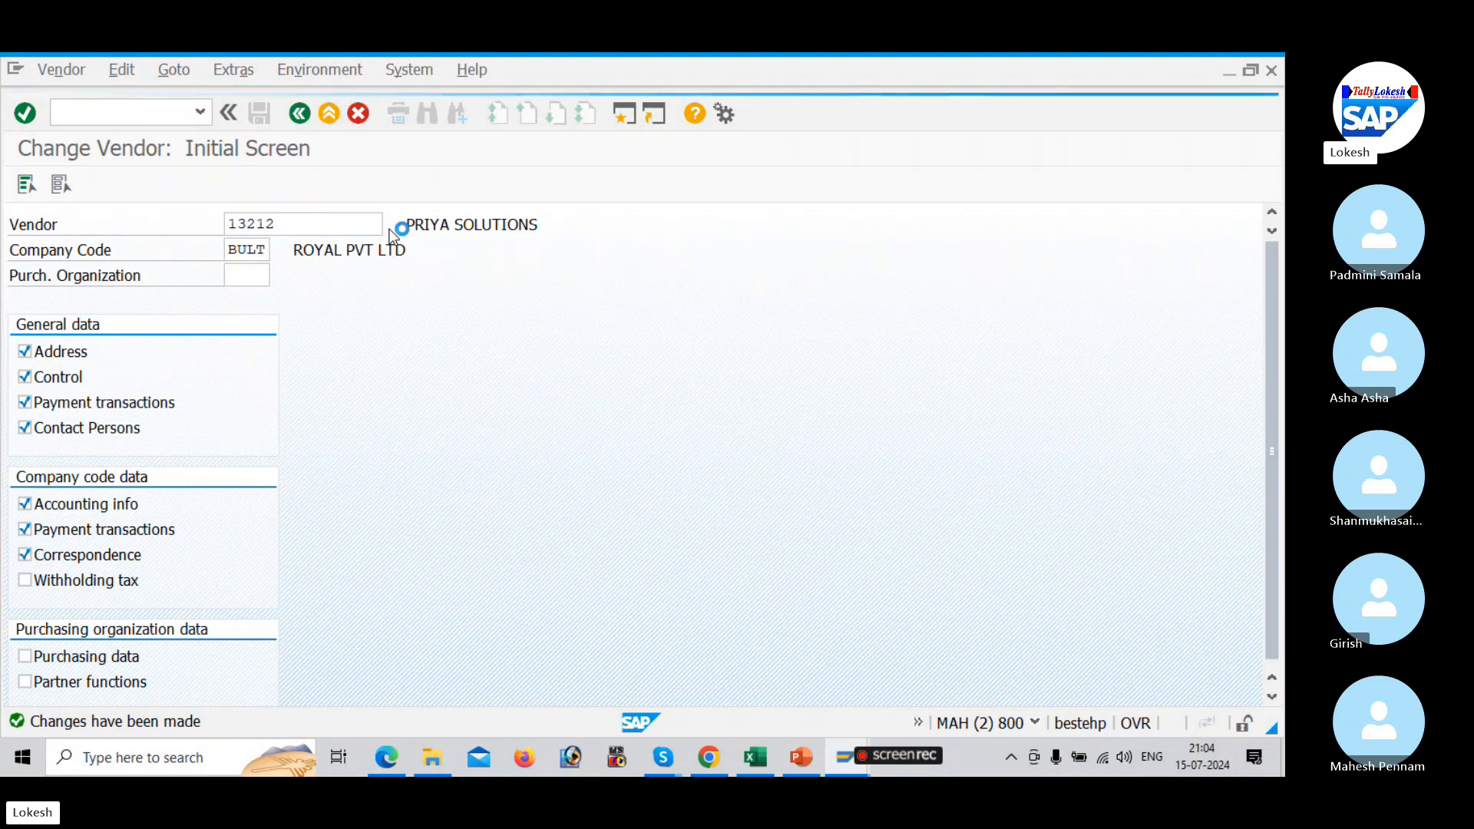
pyautogui.press('Return')
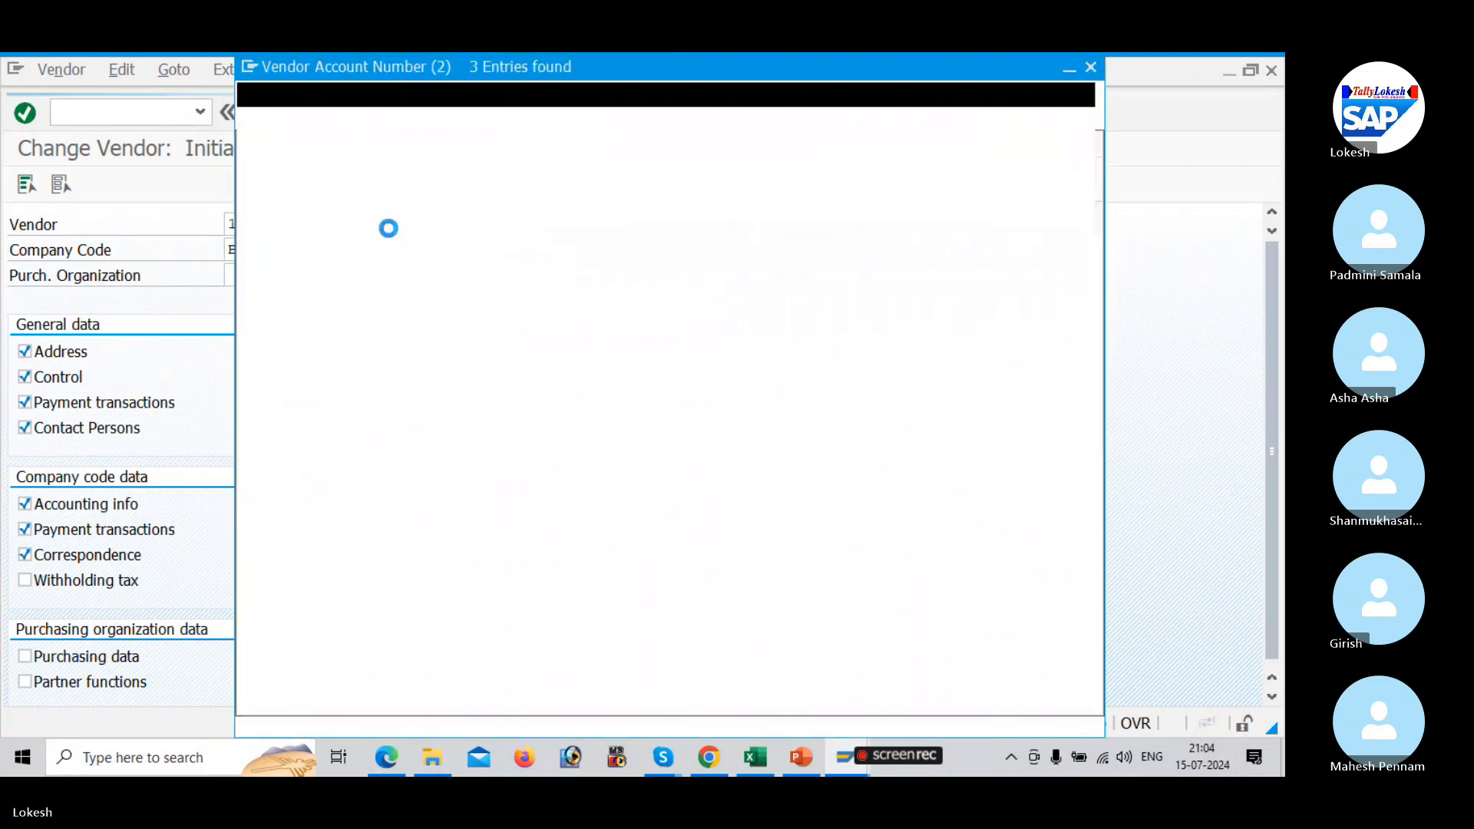
pyautogui.press('Return')
pyautogui.press('Return')
pyautogui.press('Return')
pyautogui.press('Return')
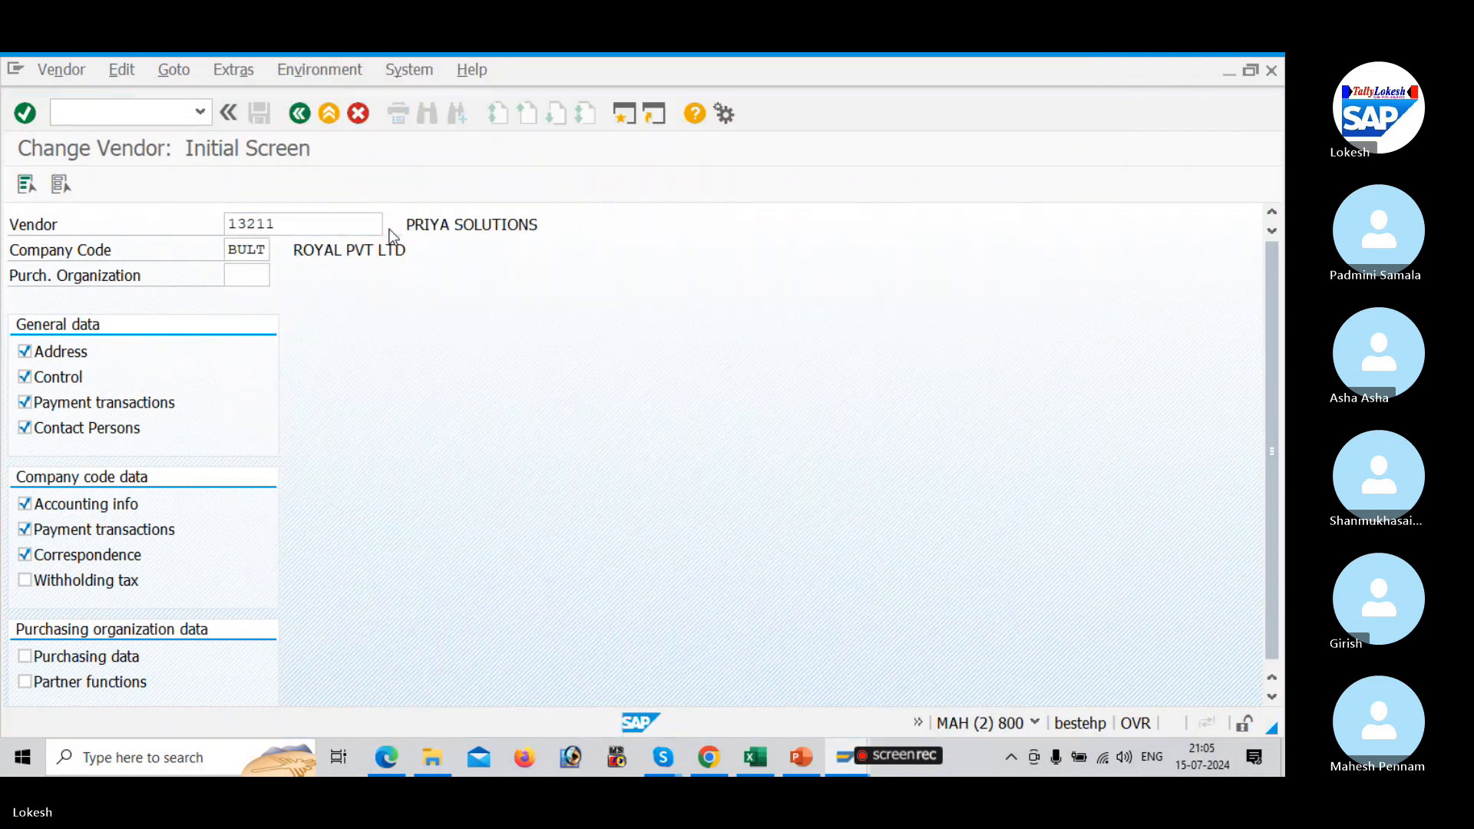
# Set the tolerance group in KALYAN ENTERPRISES' accounting payment transactions to BULT and save the vendor.
pyautogui.press('Return')
pyautogui.press('Return')
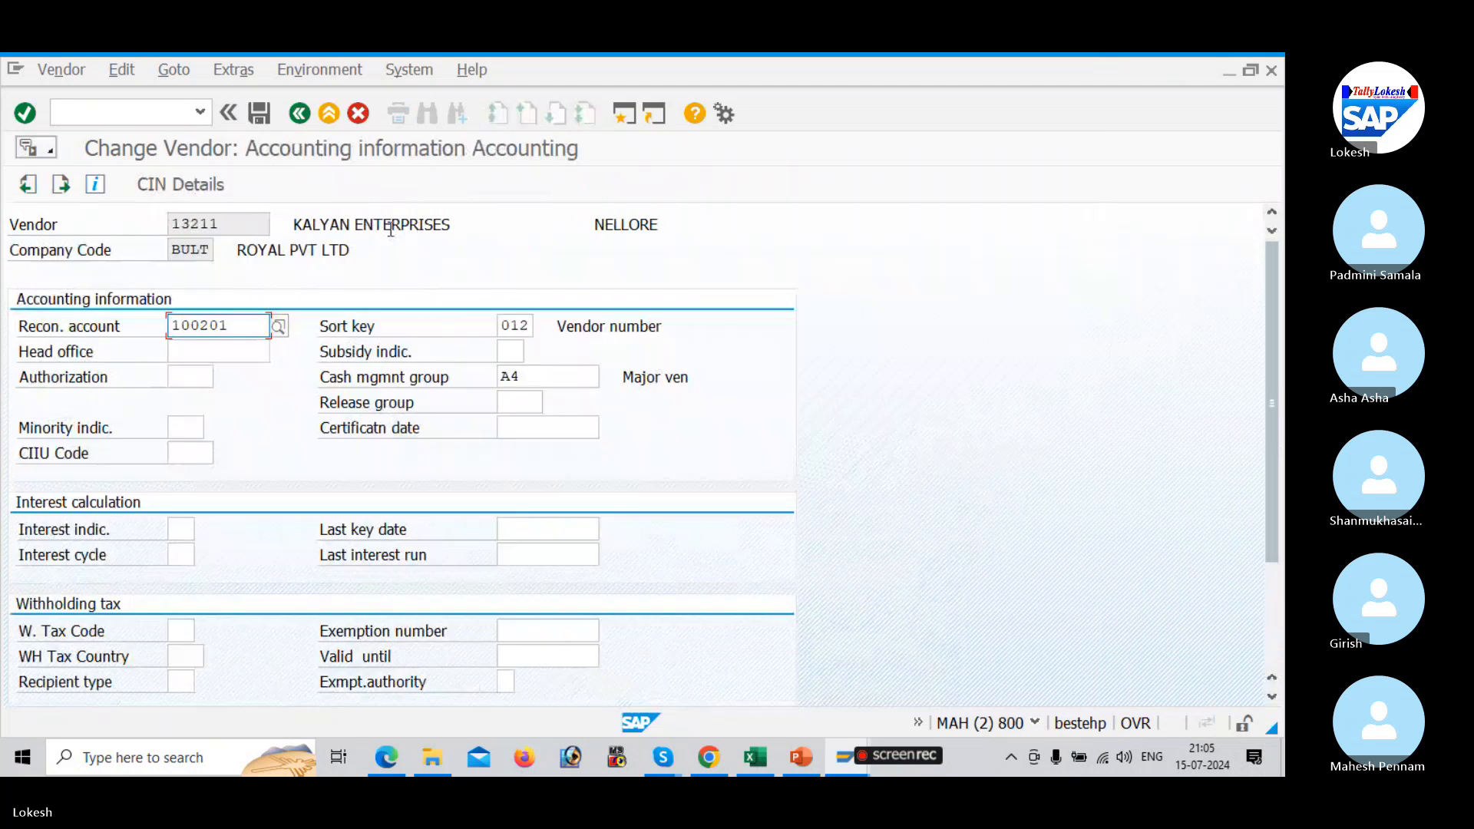
pyautogui.click(546, 325)
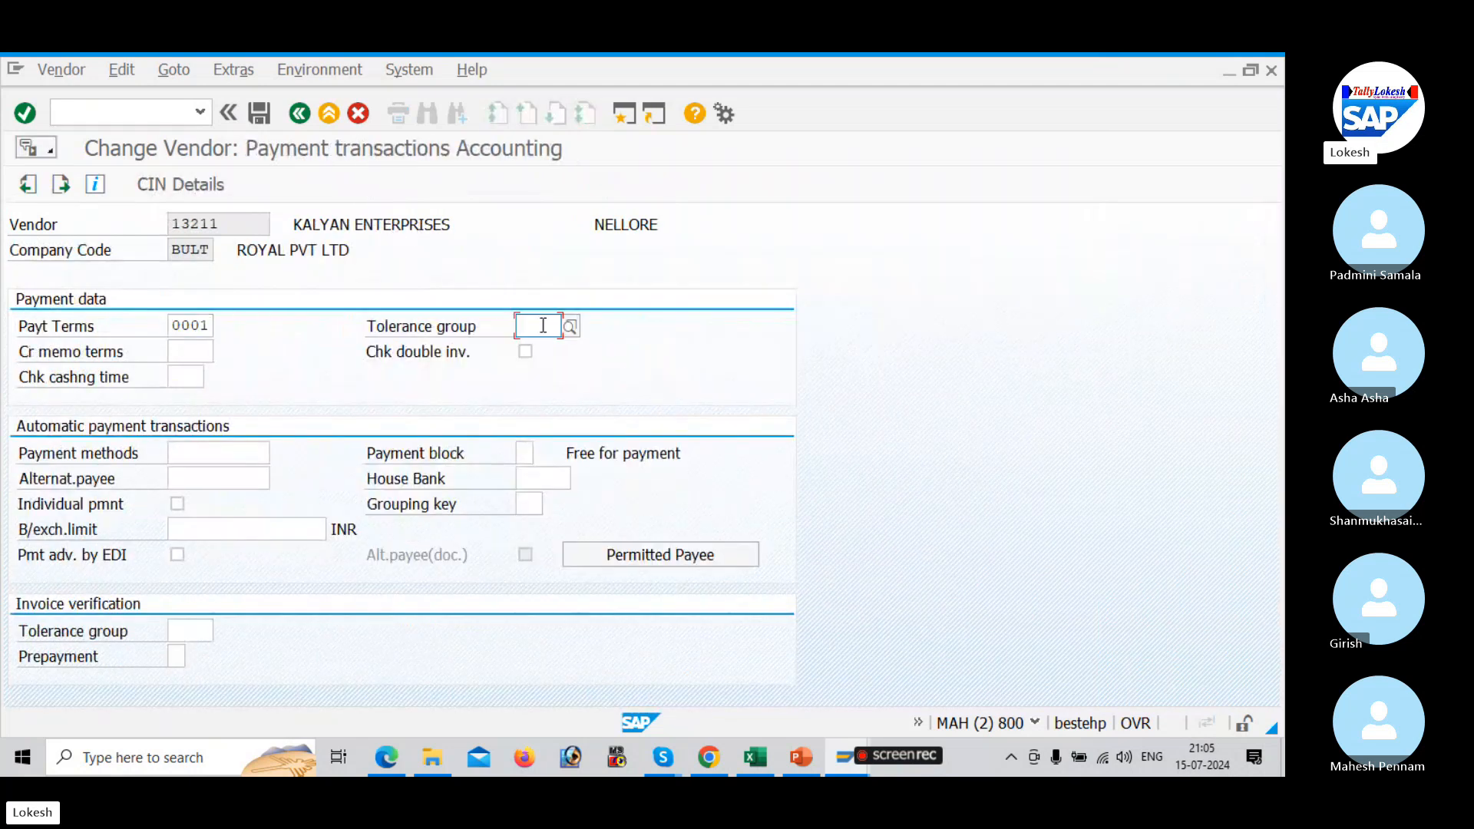
pyautogui.click(546, 326)
pyautogui.click(543, 350)
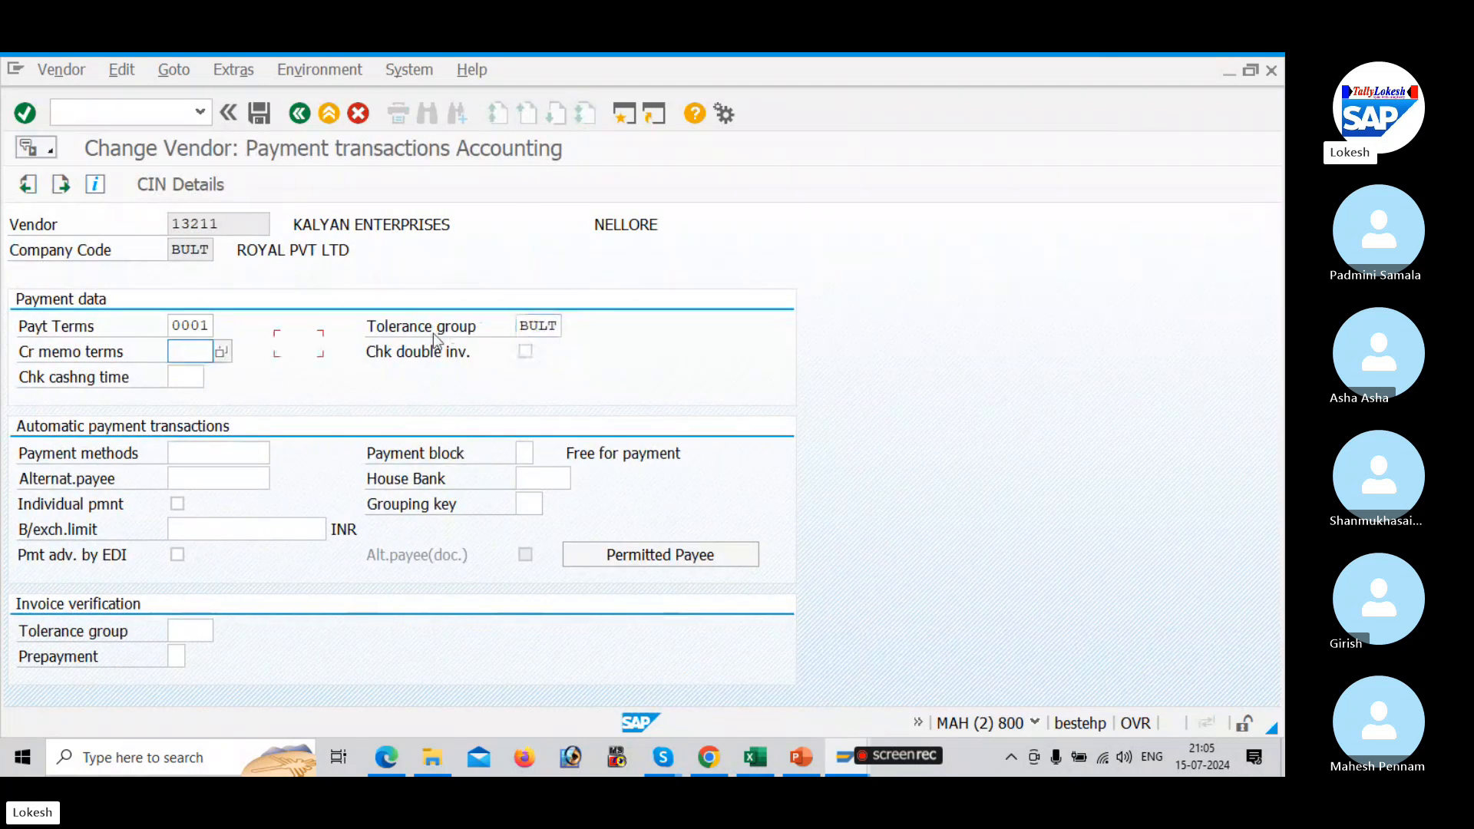
pyautogui.click(262, 114)
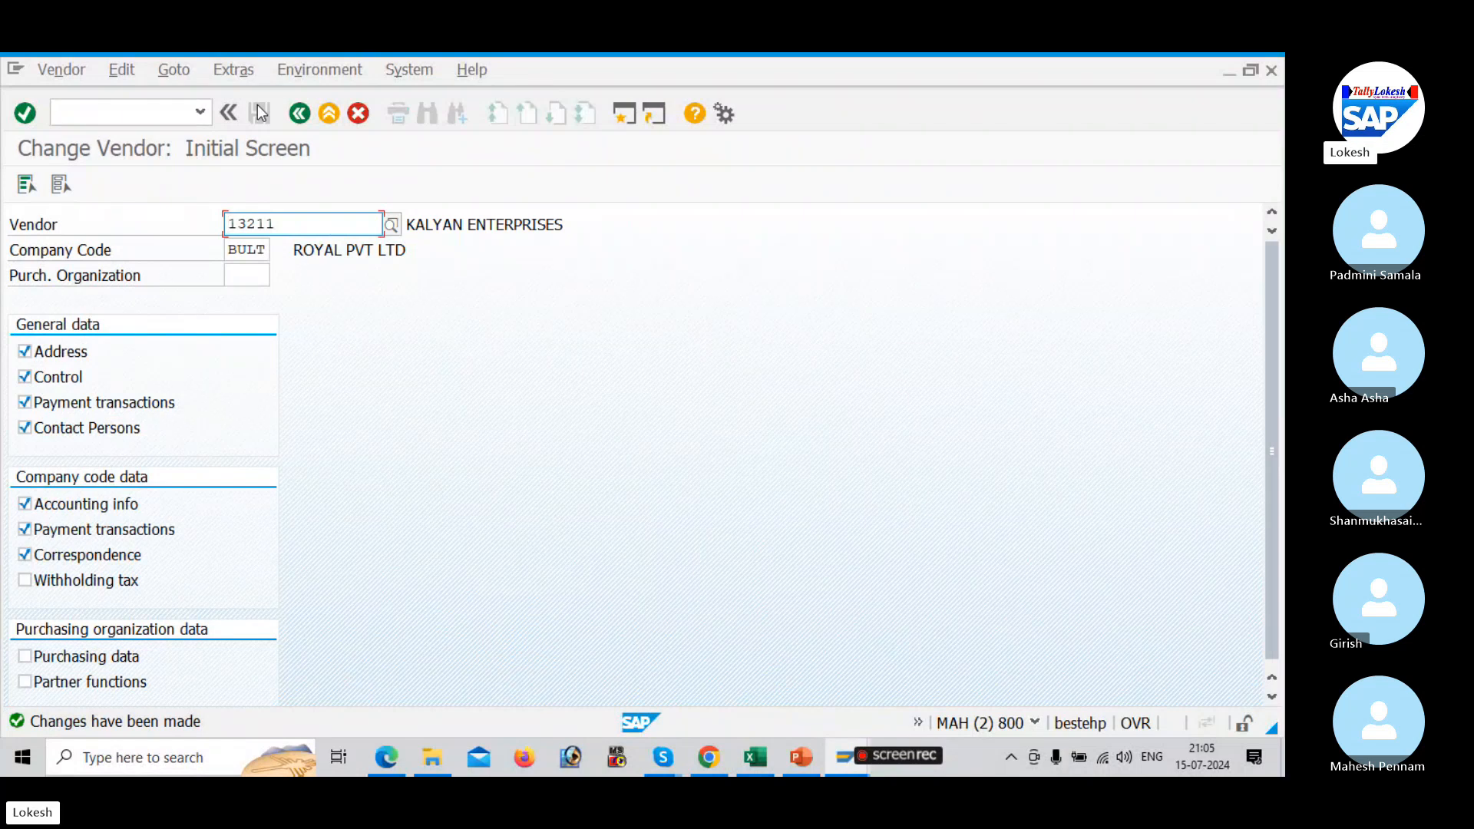
# Start transaction F-53 for posting outgoing payments and set the document date to 15.07.2024.
pyautogui.click(127, 112)
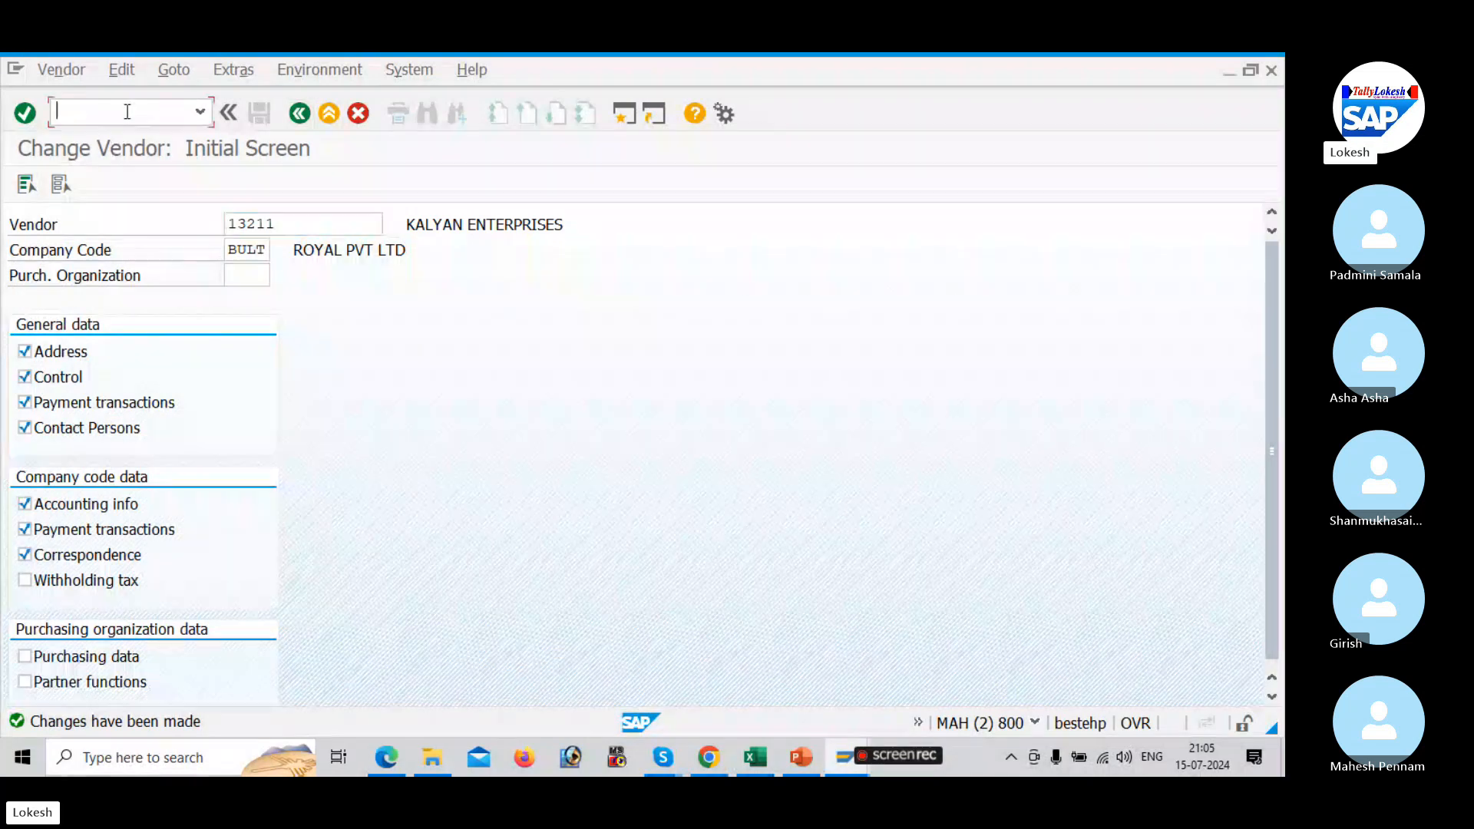
pyautogui.write('/NF-53')
pyautogui.press('Return')
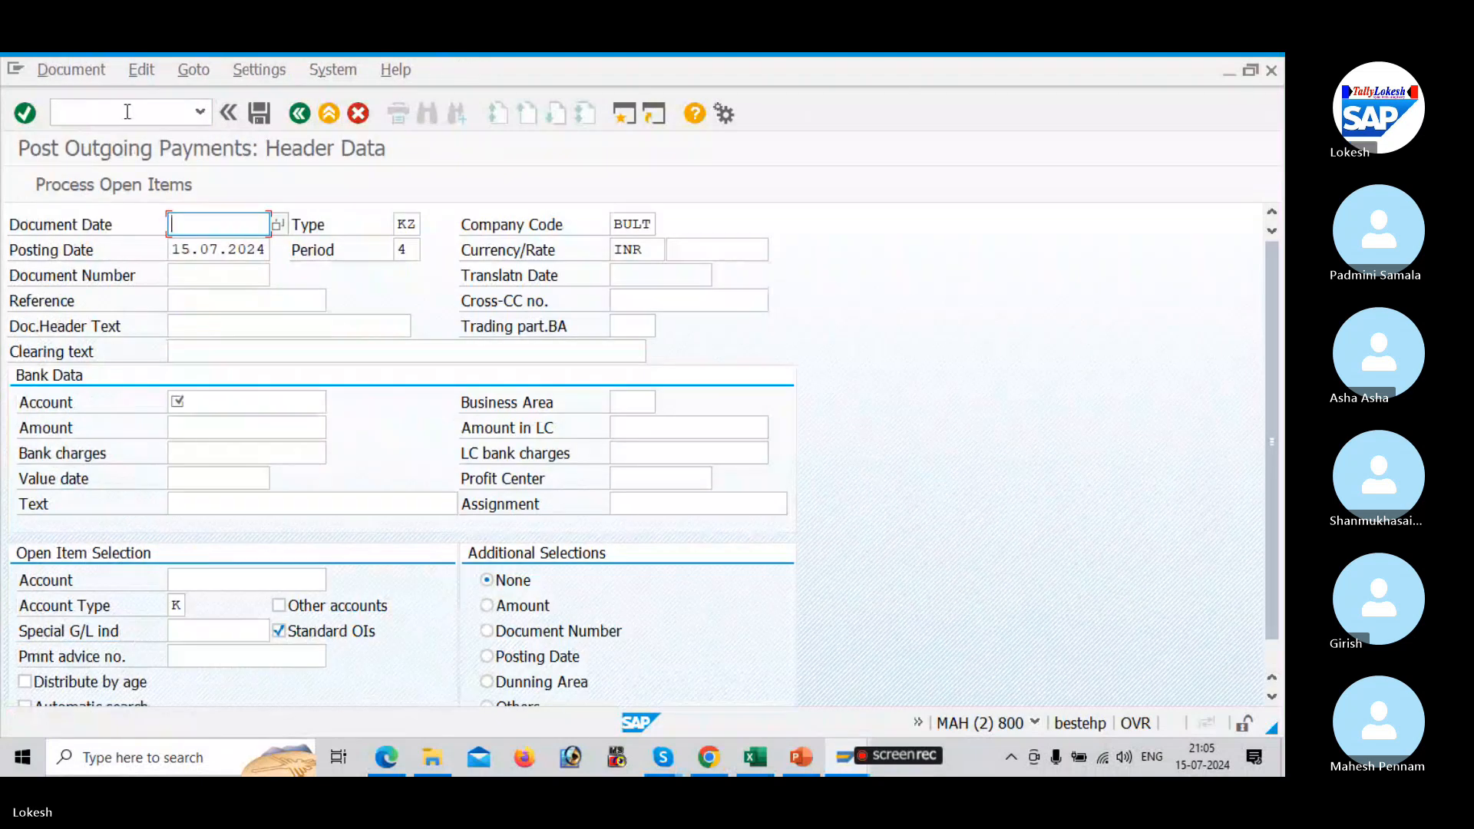
pyautogui.press('Down')
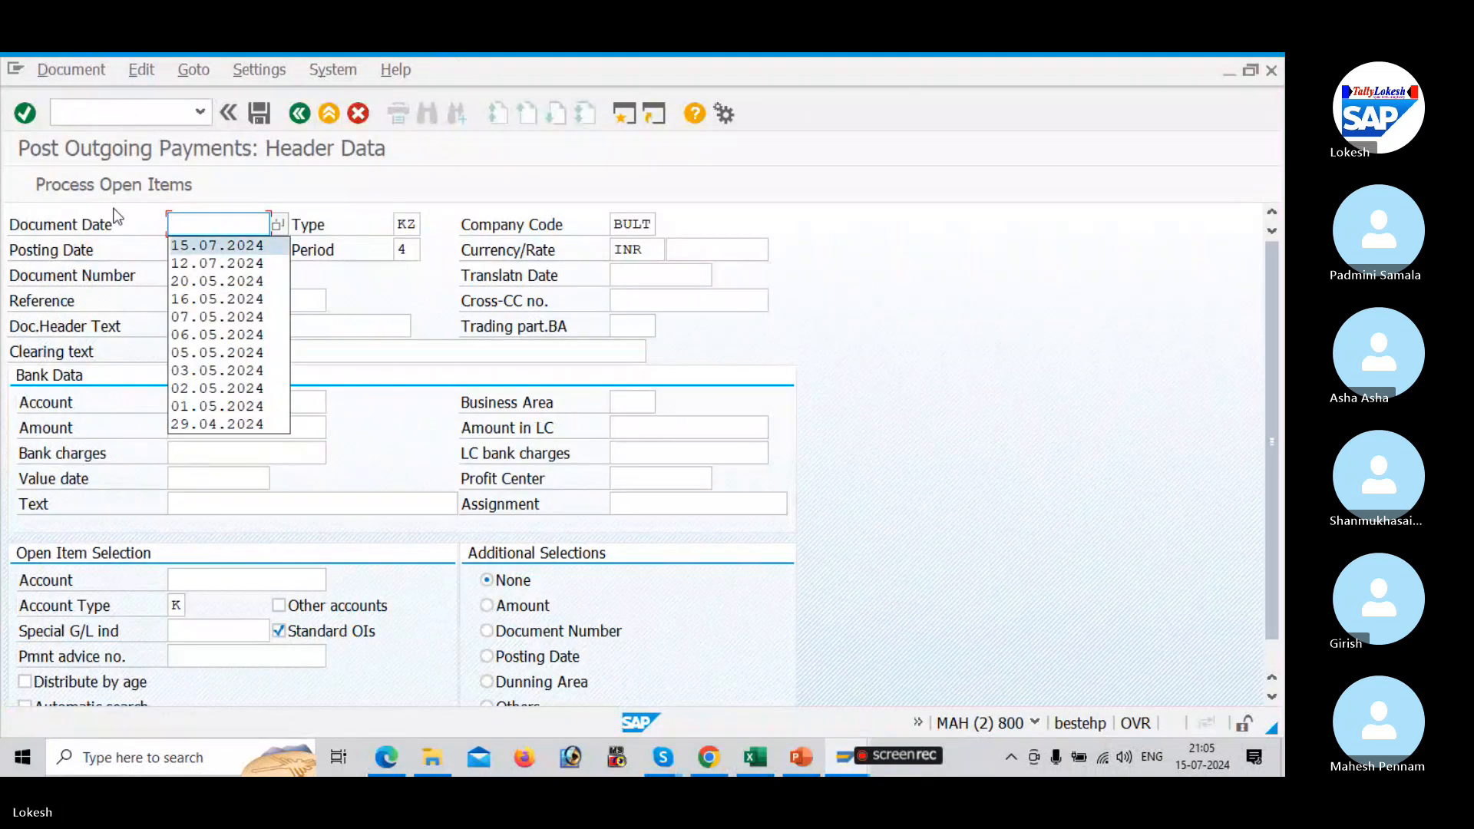
pyautogui.press('Tab')
pyautogui.press('Tab')
pyautogui.press('Tab')
pyautogui.press('Tab')
pyautogui.press('Tab')
pyautogui.press('Tab')
pyautogui.press('Tab')
pyautogui.press('Tab')
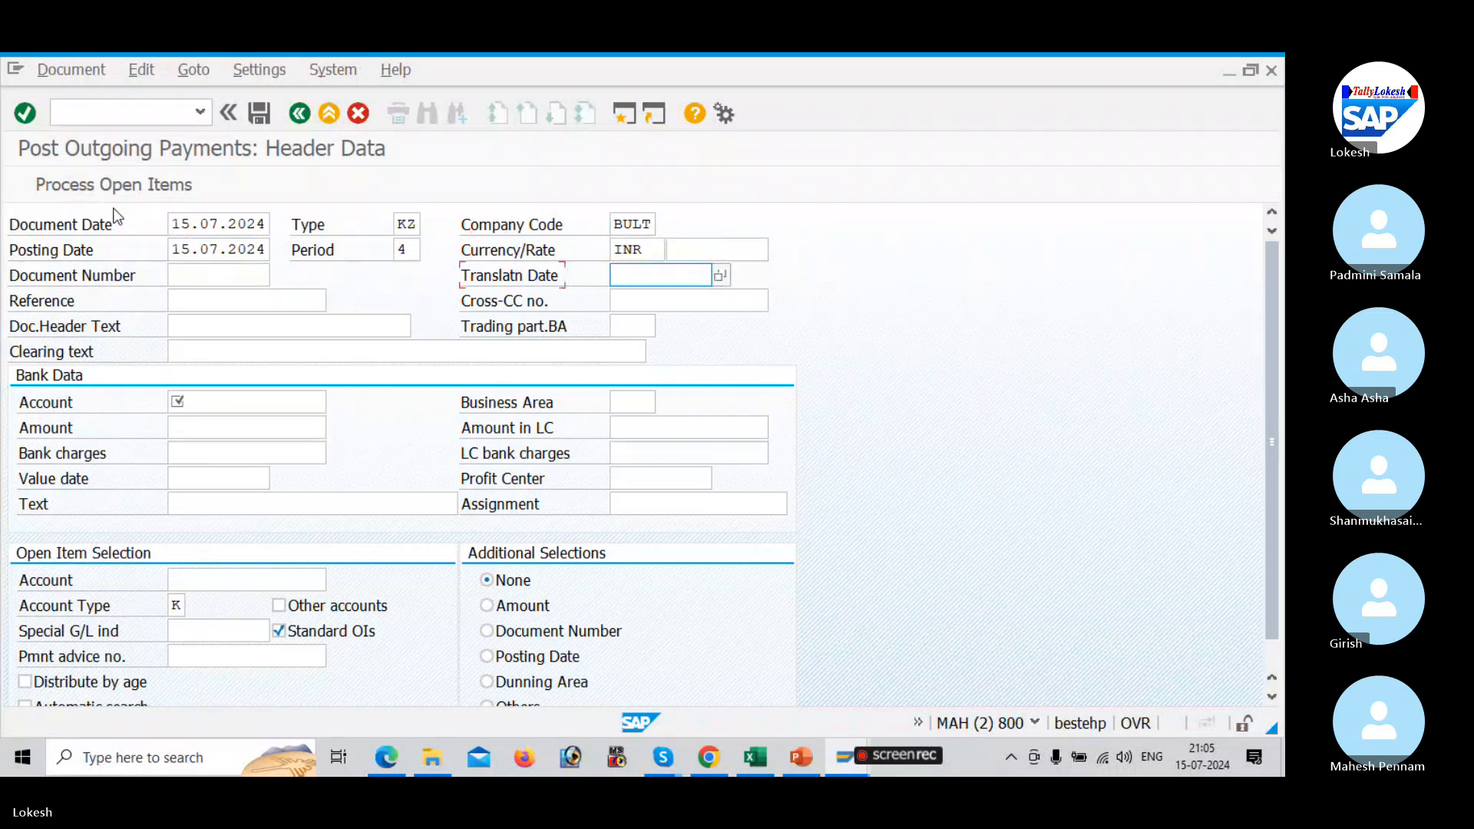
# Set the payment's reference to VEN-01 and its document header text to Vendor Payment.
pyautogui.press('Down')
pyautogui.press('Tab')
pyautogui.press('Down')
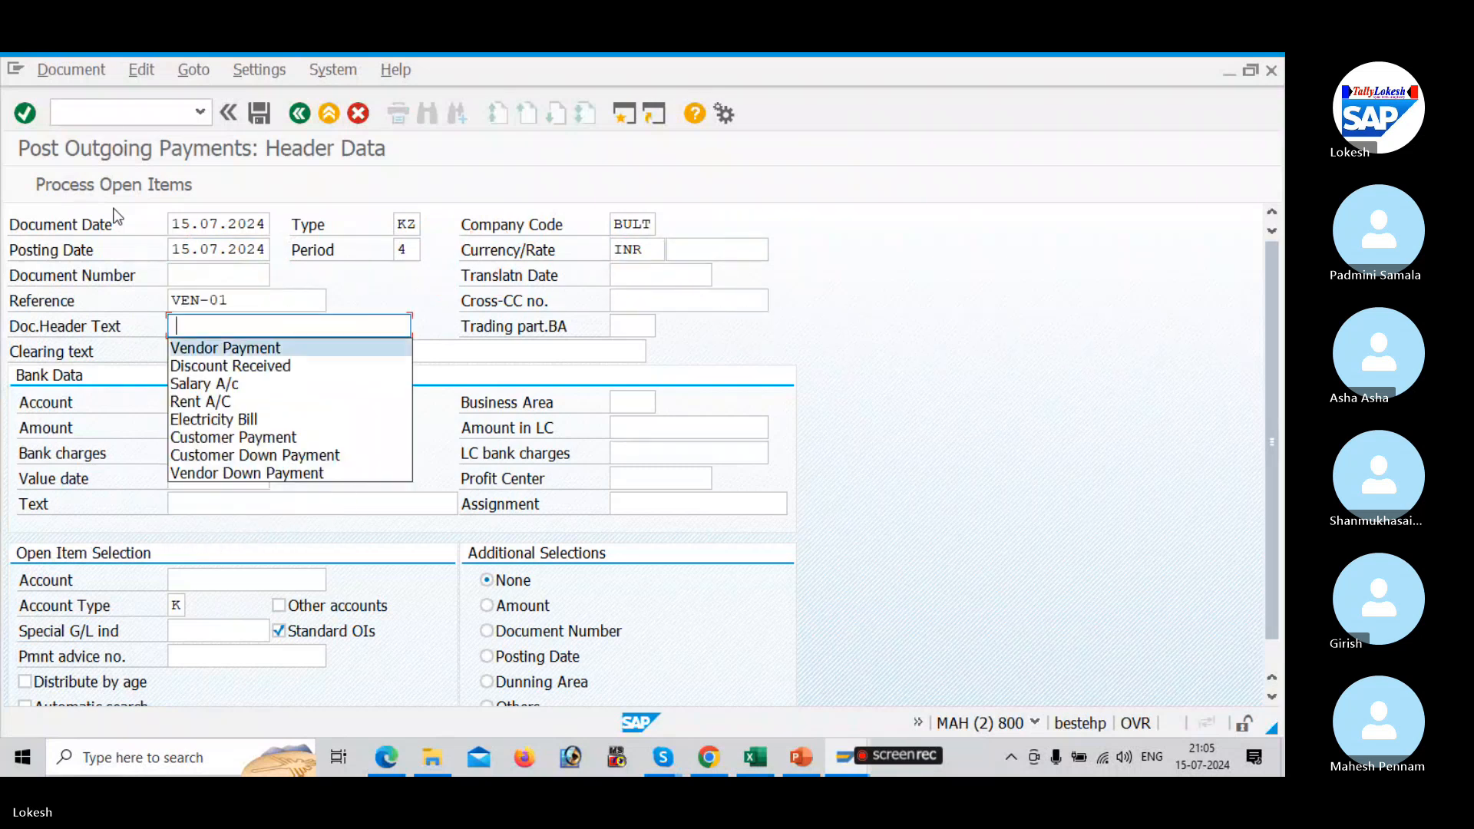
pyautogui.press('Tab')
# Fill in the bank data with the bank G/L account and an amount of 50000.
pyautogui.press('Tab')
pyautogui.press('Down')
pyautogui.press('Tab')
pyautogui.press('Tab')
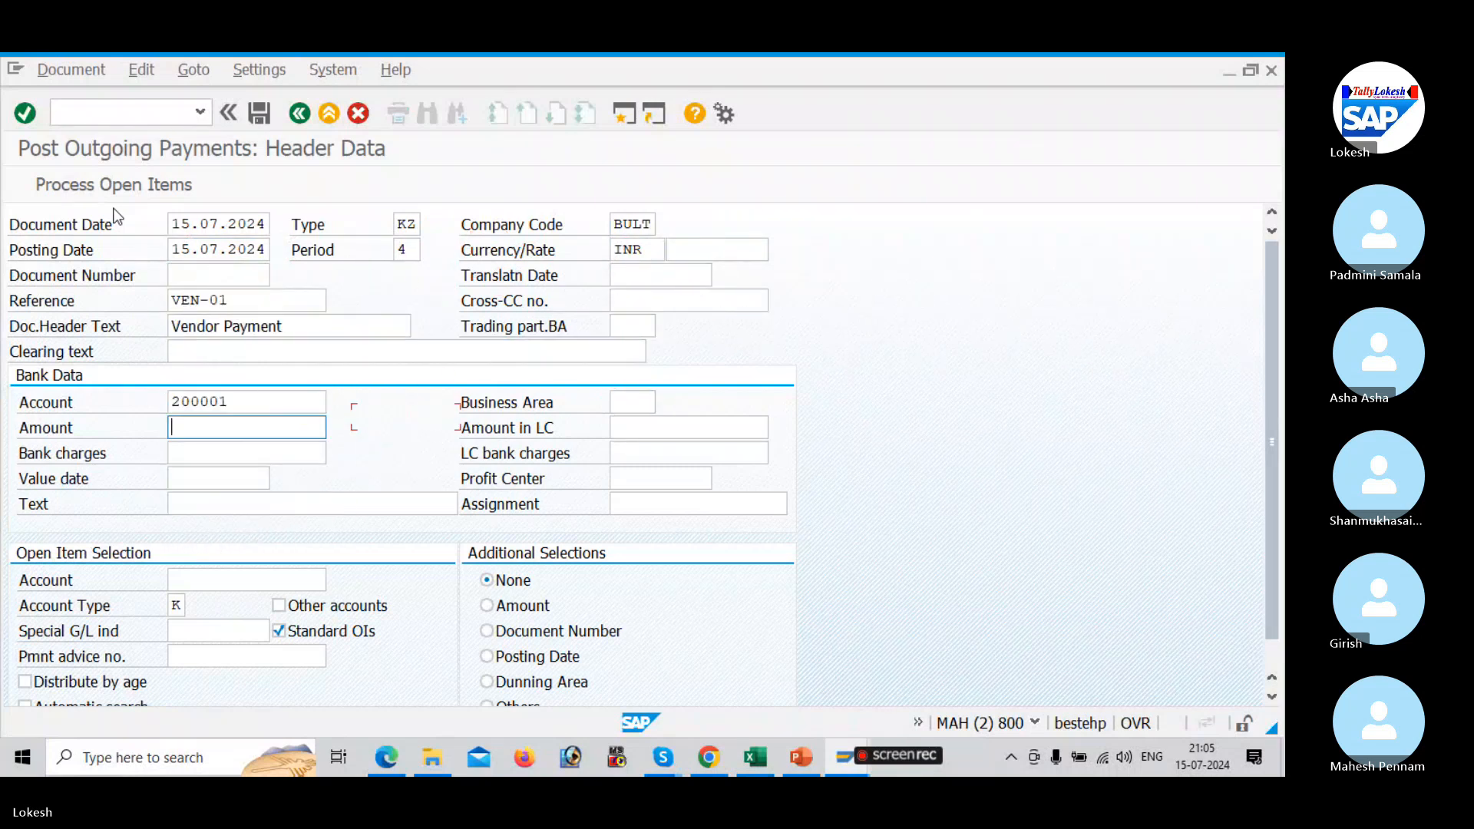
pyautogui.press('Down')
pyautogui.press('Tab')
# Set the bank data's value date to 15.07.2024 and its text to Vendor Invoice.
pyautogui.press('Tab')
pyautogui.press('Tab')
pyautogui.press('Tab')
pyautogui.press('Down')
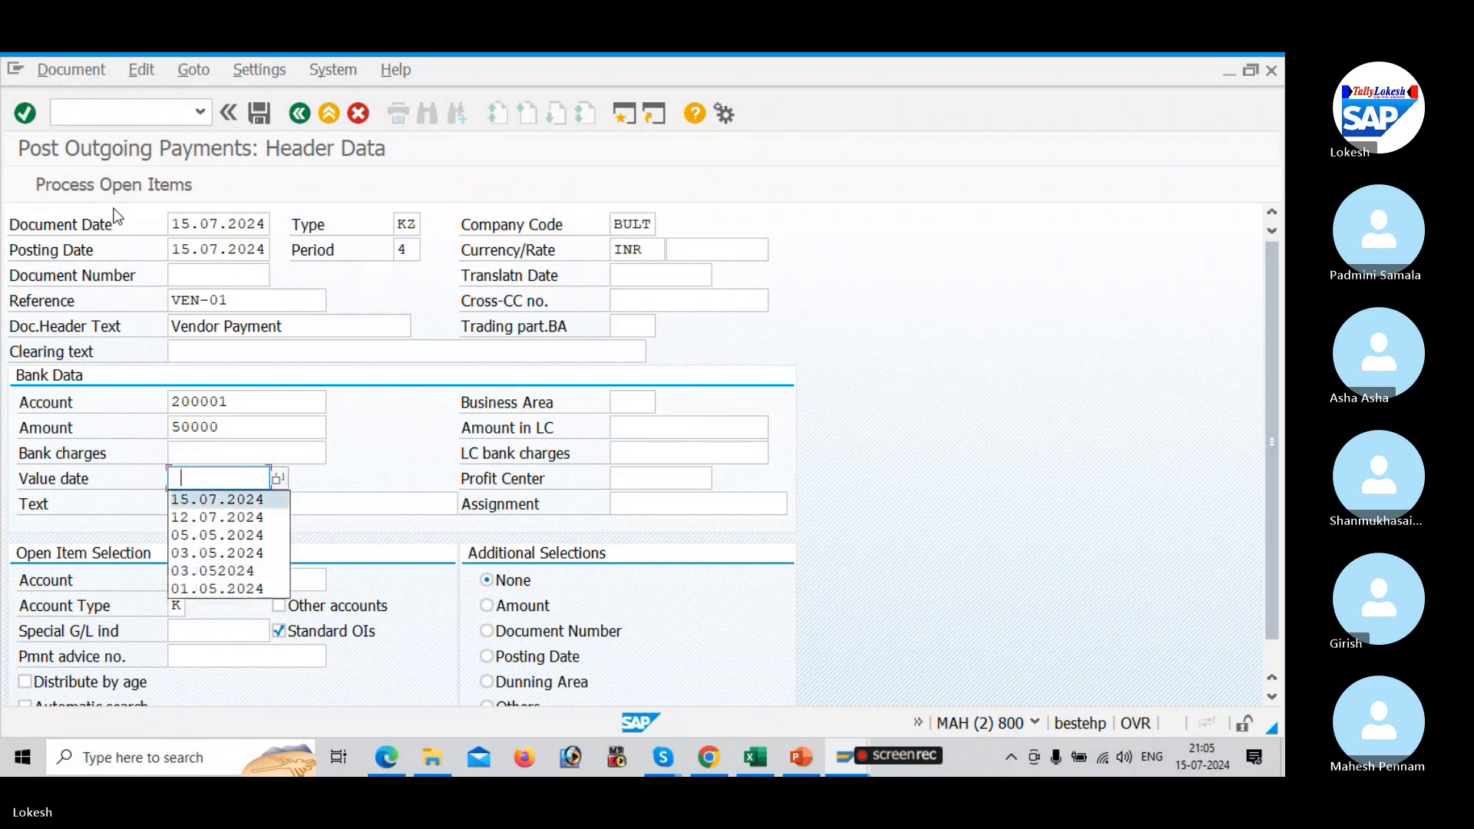
pyautogui.press('Tab')
pyautogui.press('Down')
pyautogui.press('Tab')
# Enter the account of vendor TATA SOLUTIONS PVT LTD for open item selection and process its open items.
pyautogui.press('Tab')
pyautogui.press('Down')
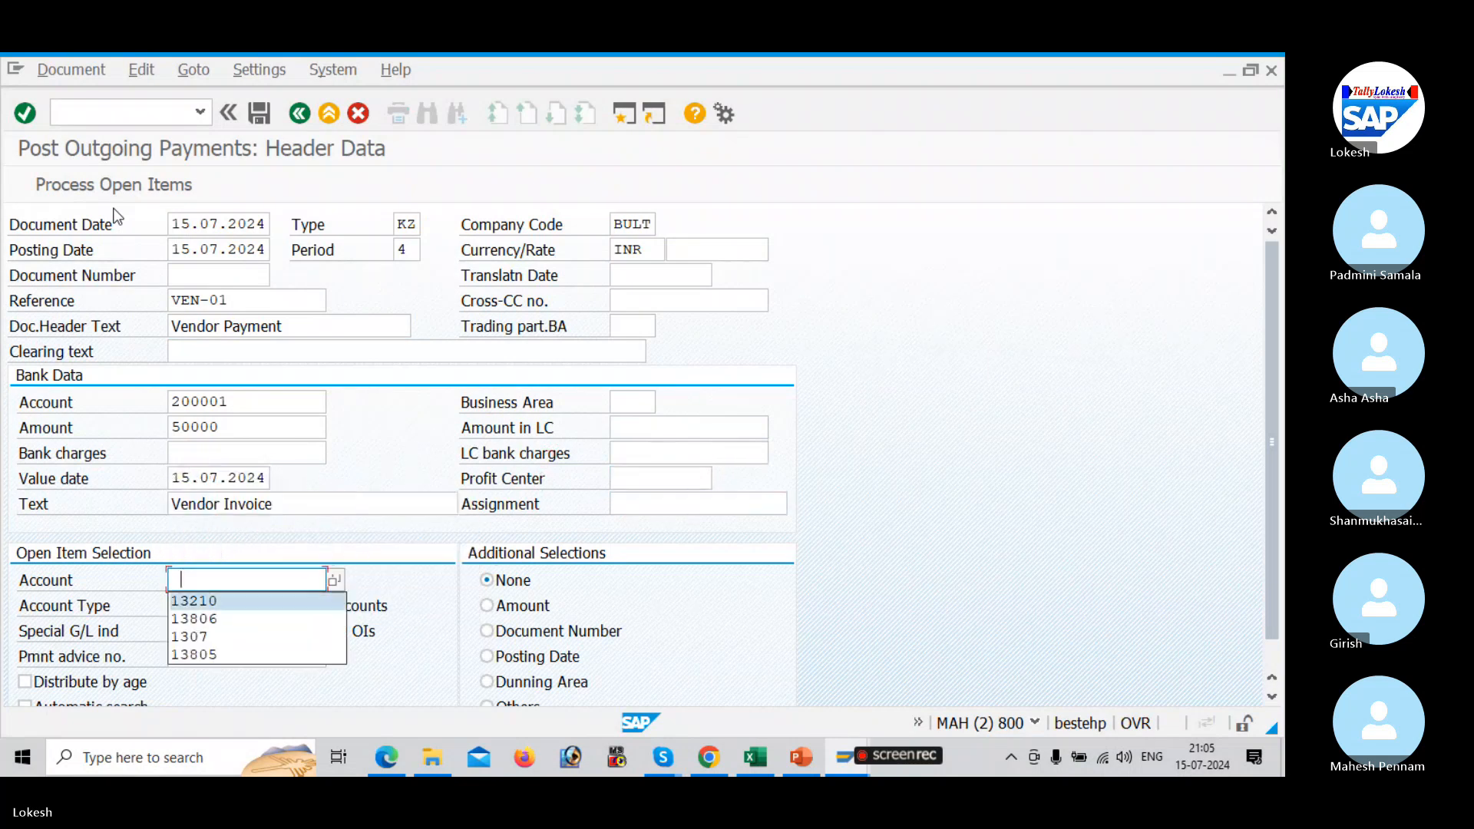
pyautogui.press('Tab')
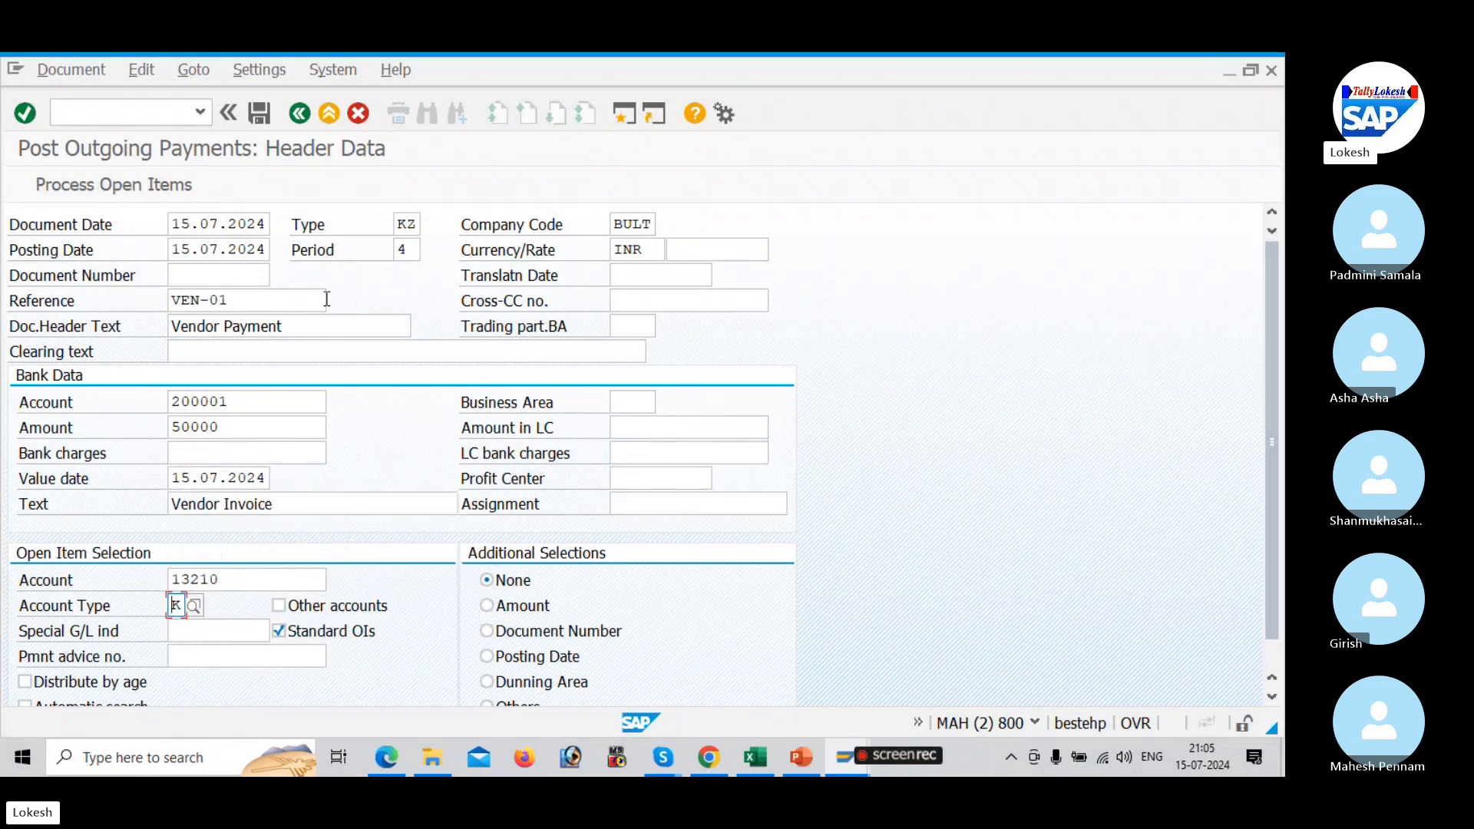
pyautogui.click(153, 181)
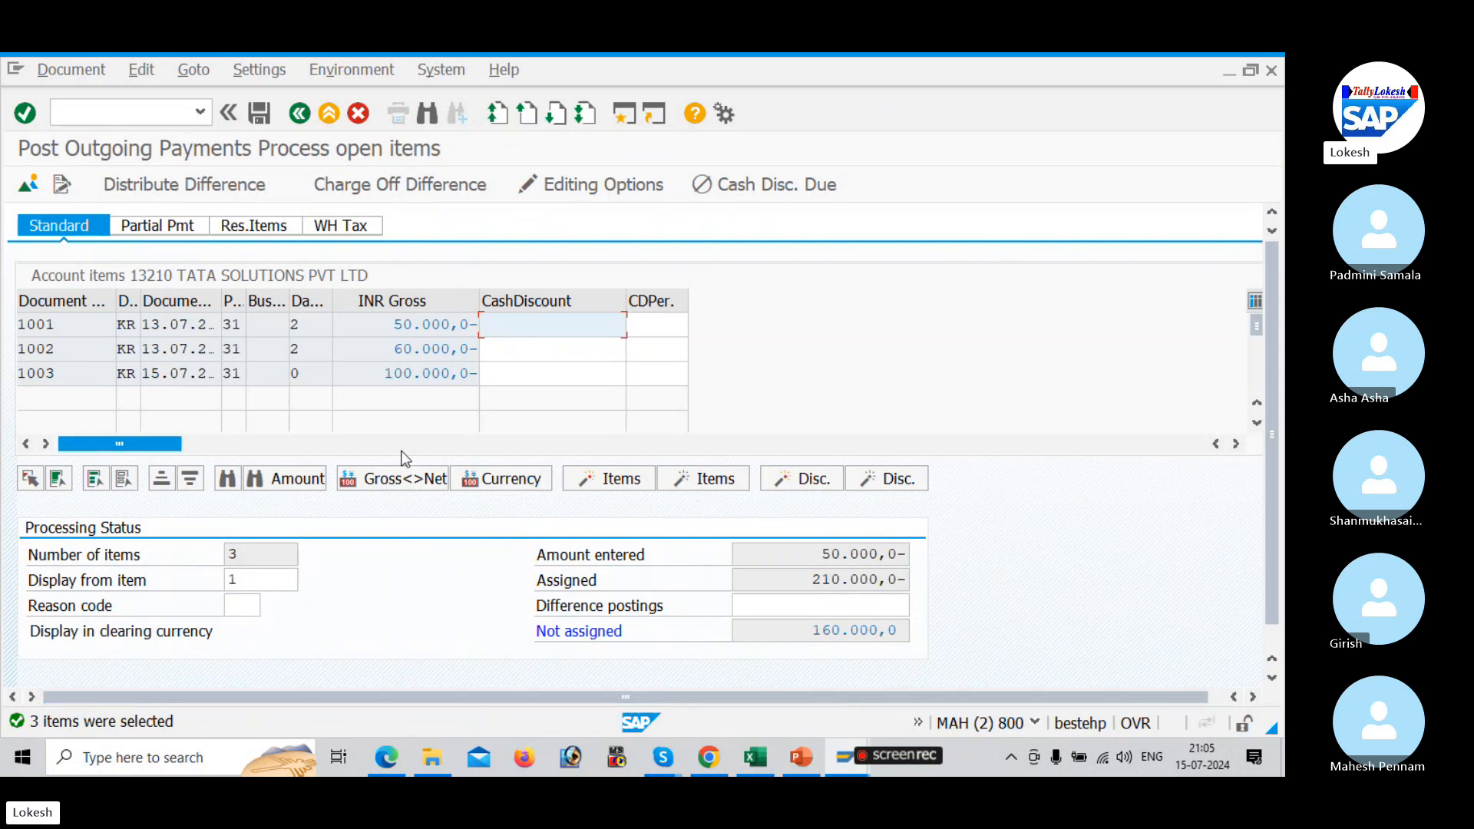
# Compare the open items with the vendor line item display and review the partial payment view before returning to the standard view.
pyautogui.hotkey('alt', 'Tab')
pyautogui.hotkey('alt', 'Tab')
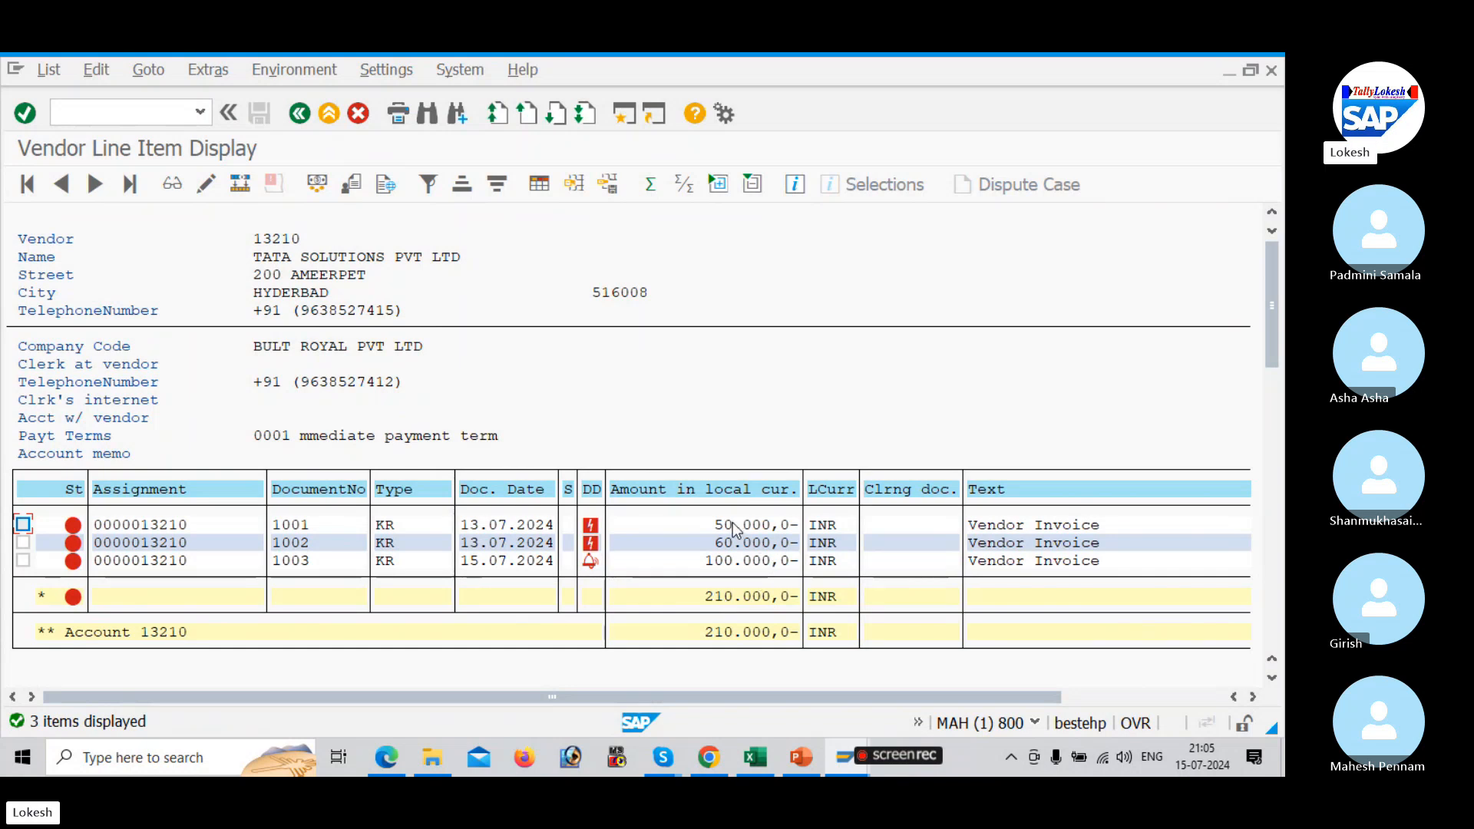
pyautogui.hotkey('alt', 'Tab')
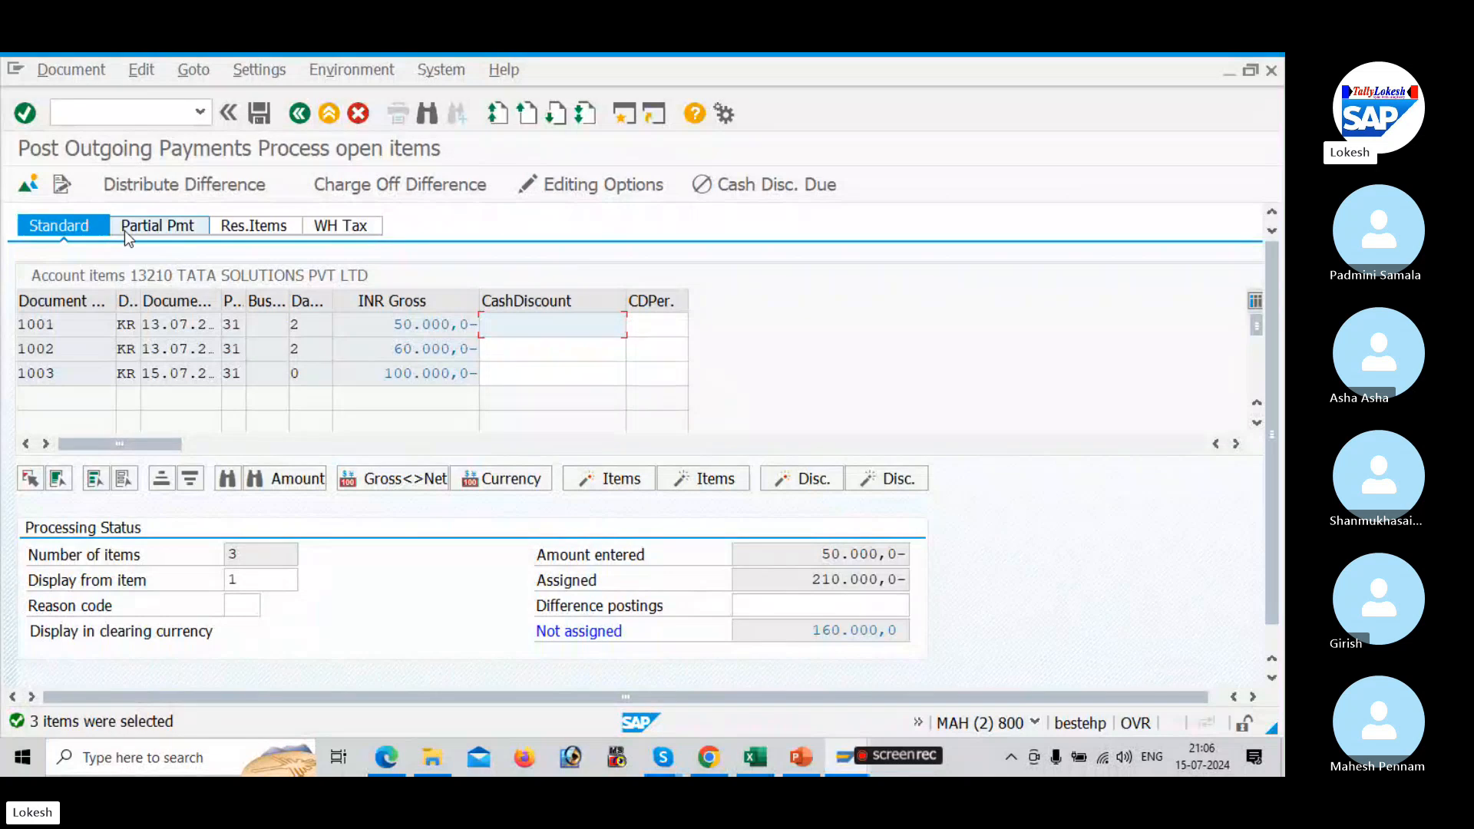
pyautogui.click(150, 231)
pyautogui.click(252, 229)
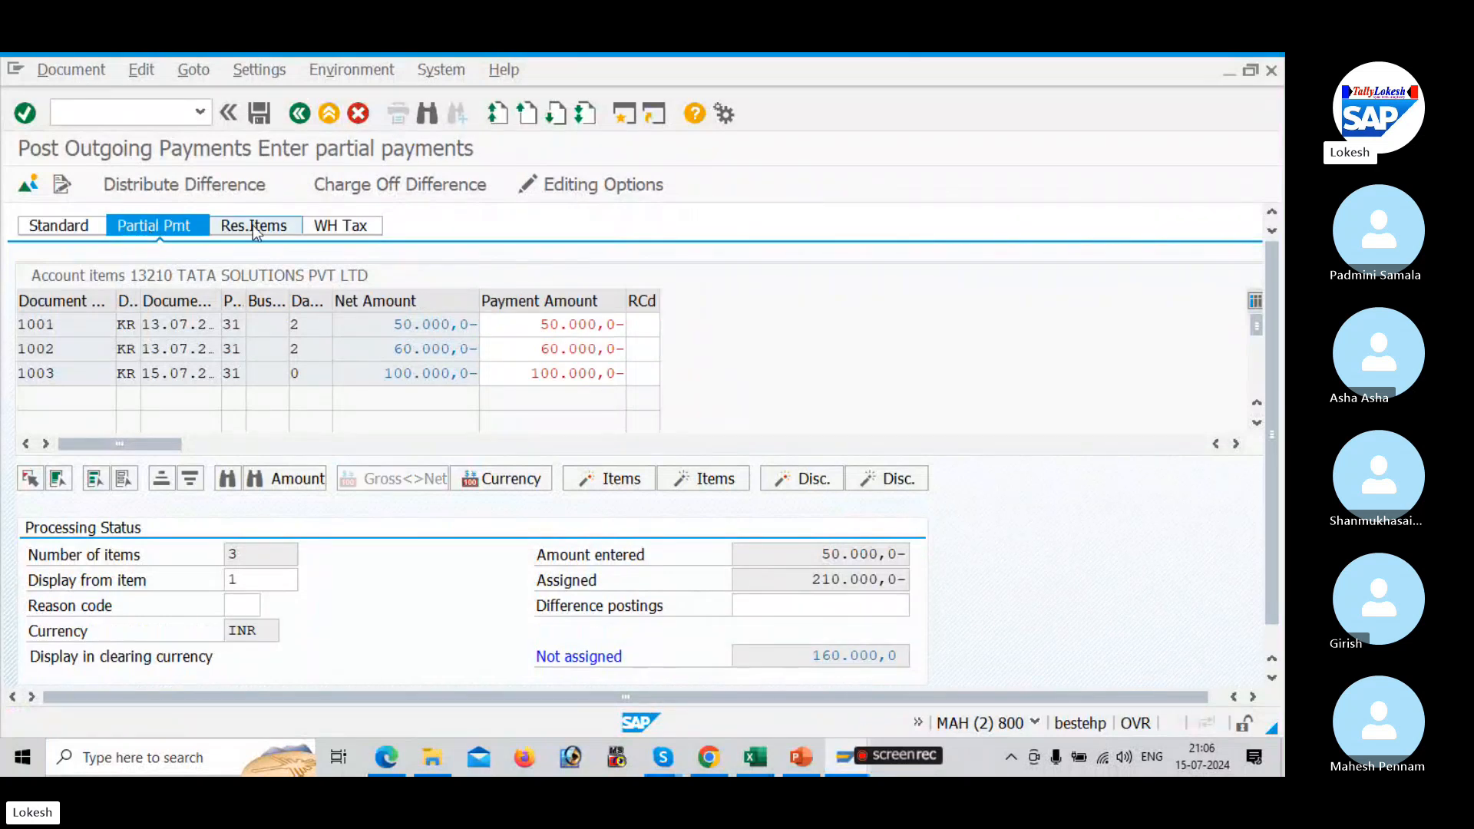
pyautogui.click(90, 228)
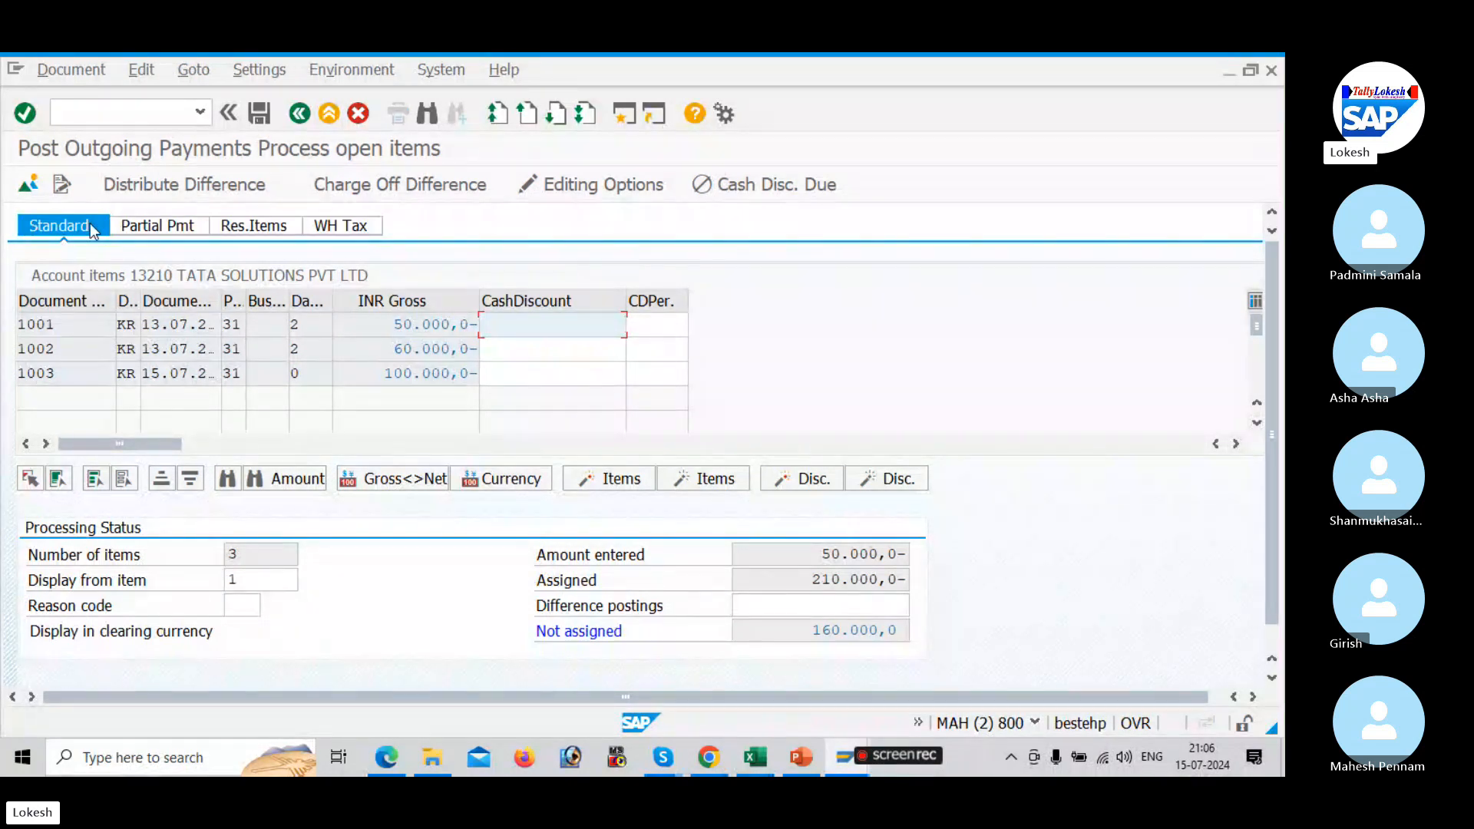
# Deactivate the 60.000,0 and 100.000,0 INR invoices so only the 50.000,0 INR invoice is assigned, and post the payment.
pyautogui.doubleClick(394, 351)
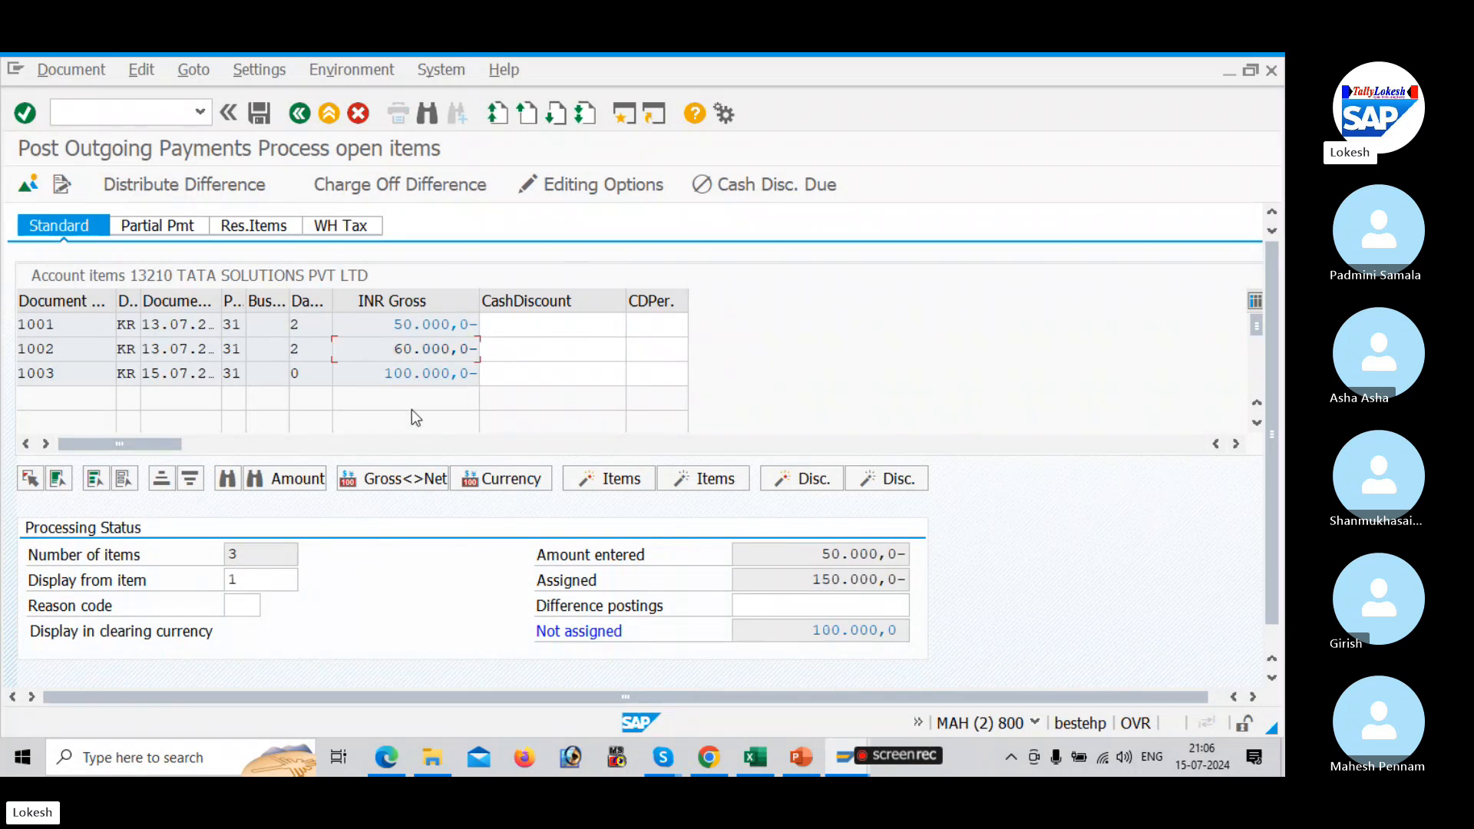
pyautogui.doubleClick(379, 374)
pyautogui.click(261, 115)
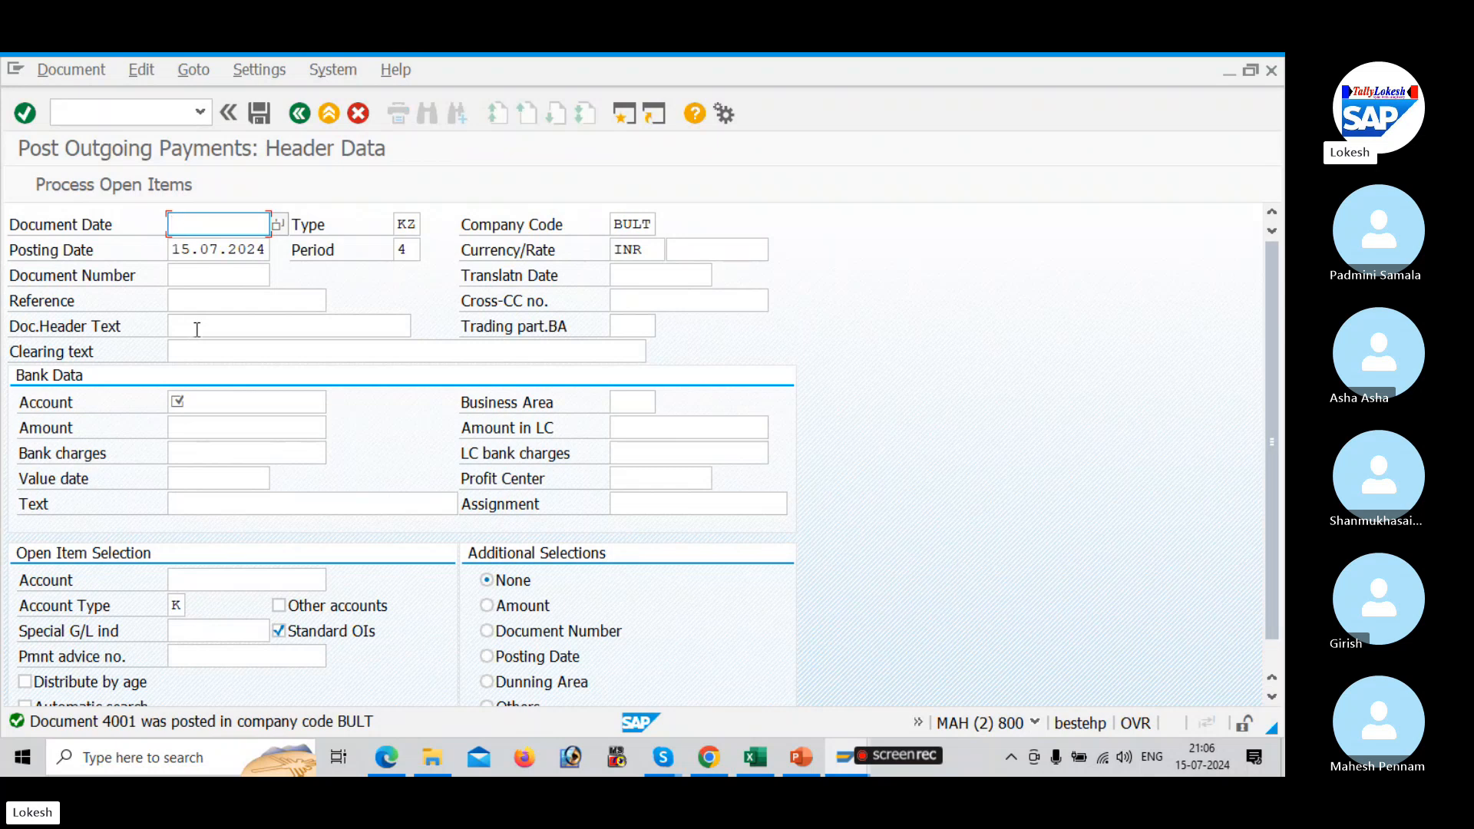
# Refresh the vendor line item display of TATA SOLUTIONS PVT LTD to check its remaining open items.
pyautogui.hotkey('alt', 'Tab')
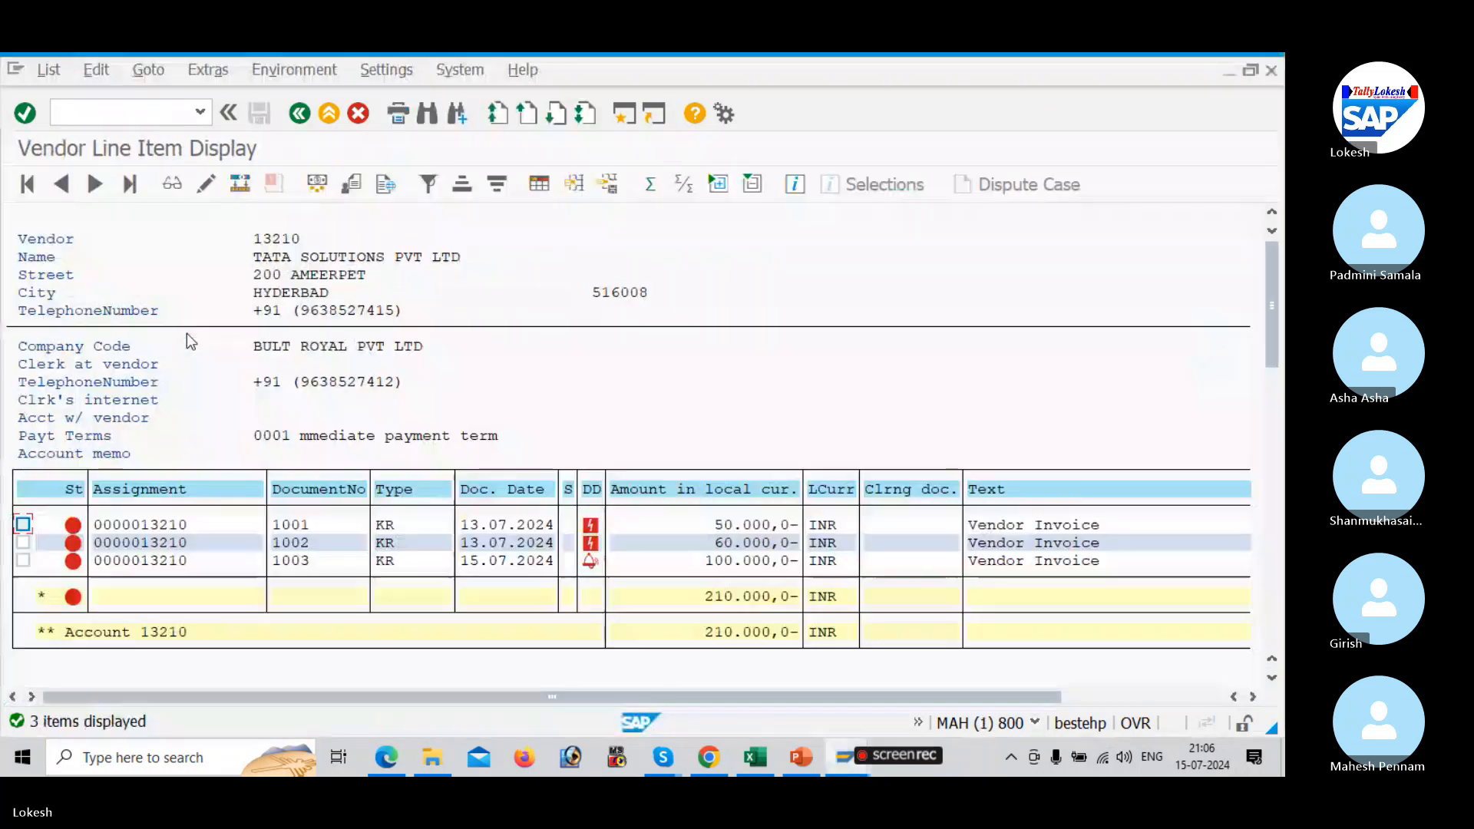
pyautogui.click(51, 70)
pyautogui.click(76, 123)
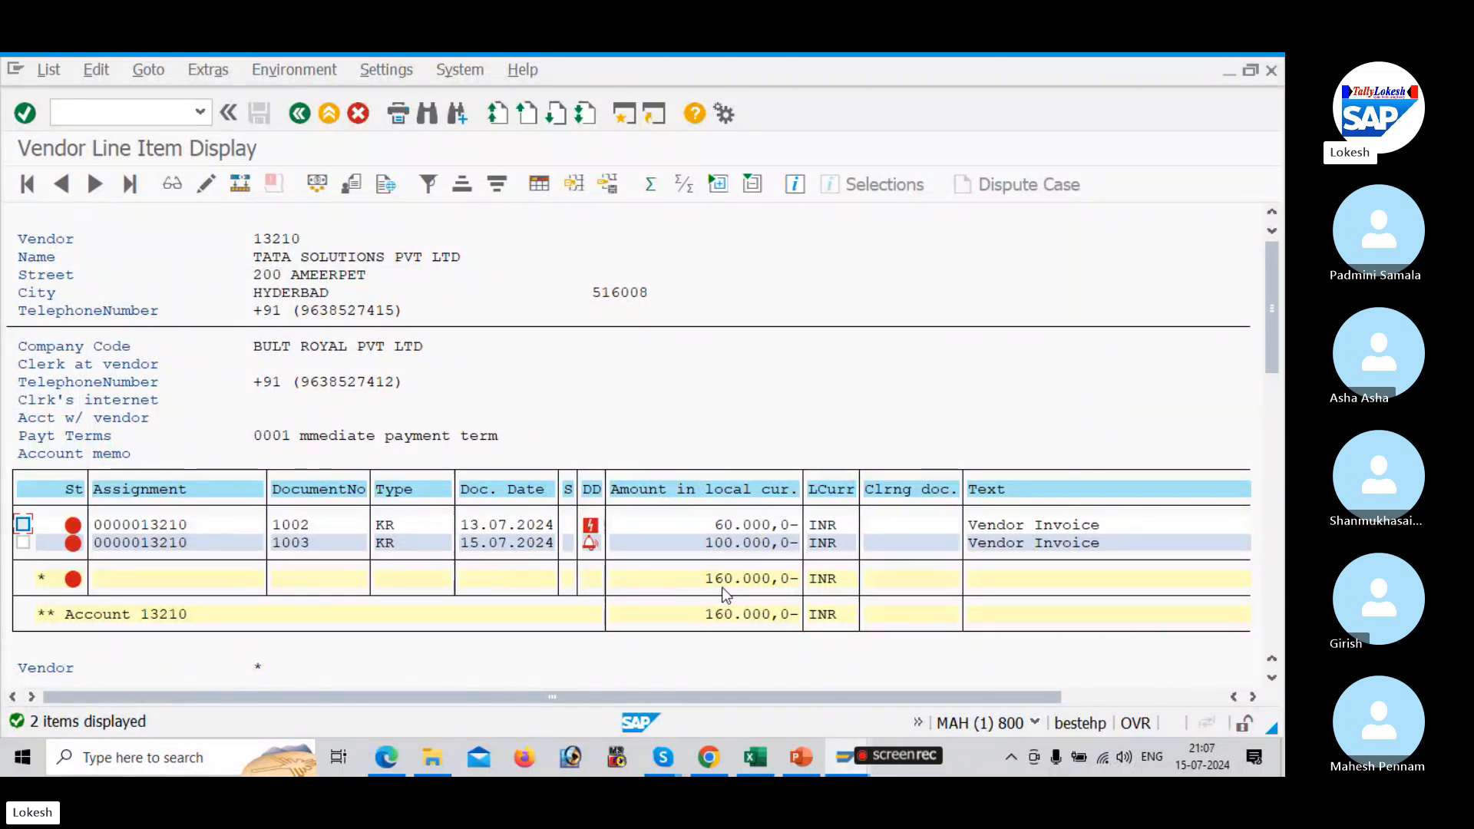
# Display the vendor's cleared items in company code BULT with clearing date 15.07.2024.
pyautogui.click(300, 115)
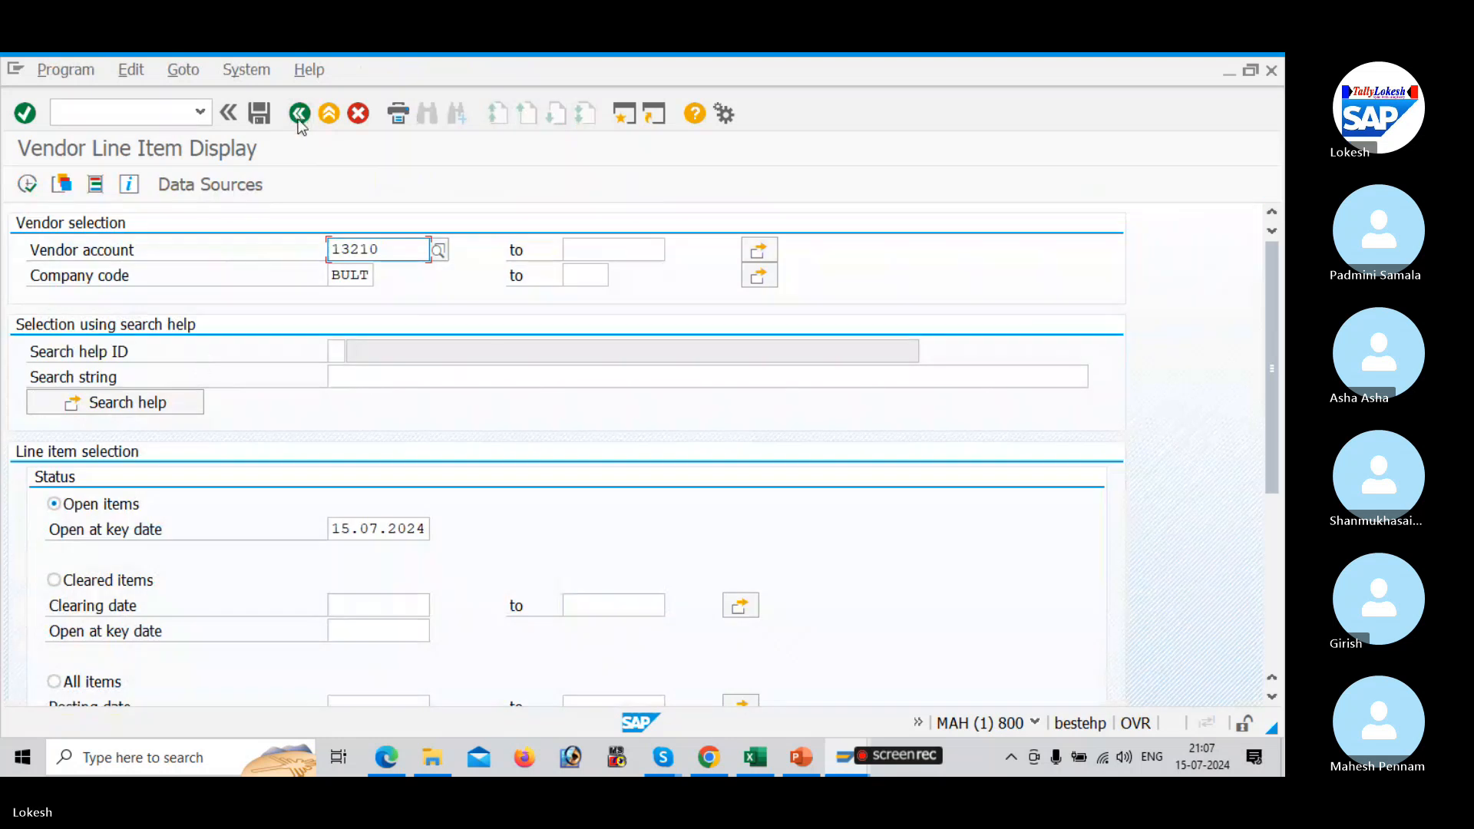
pyautogui.click(55, 582)
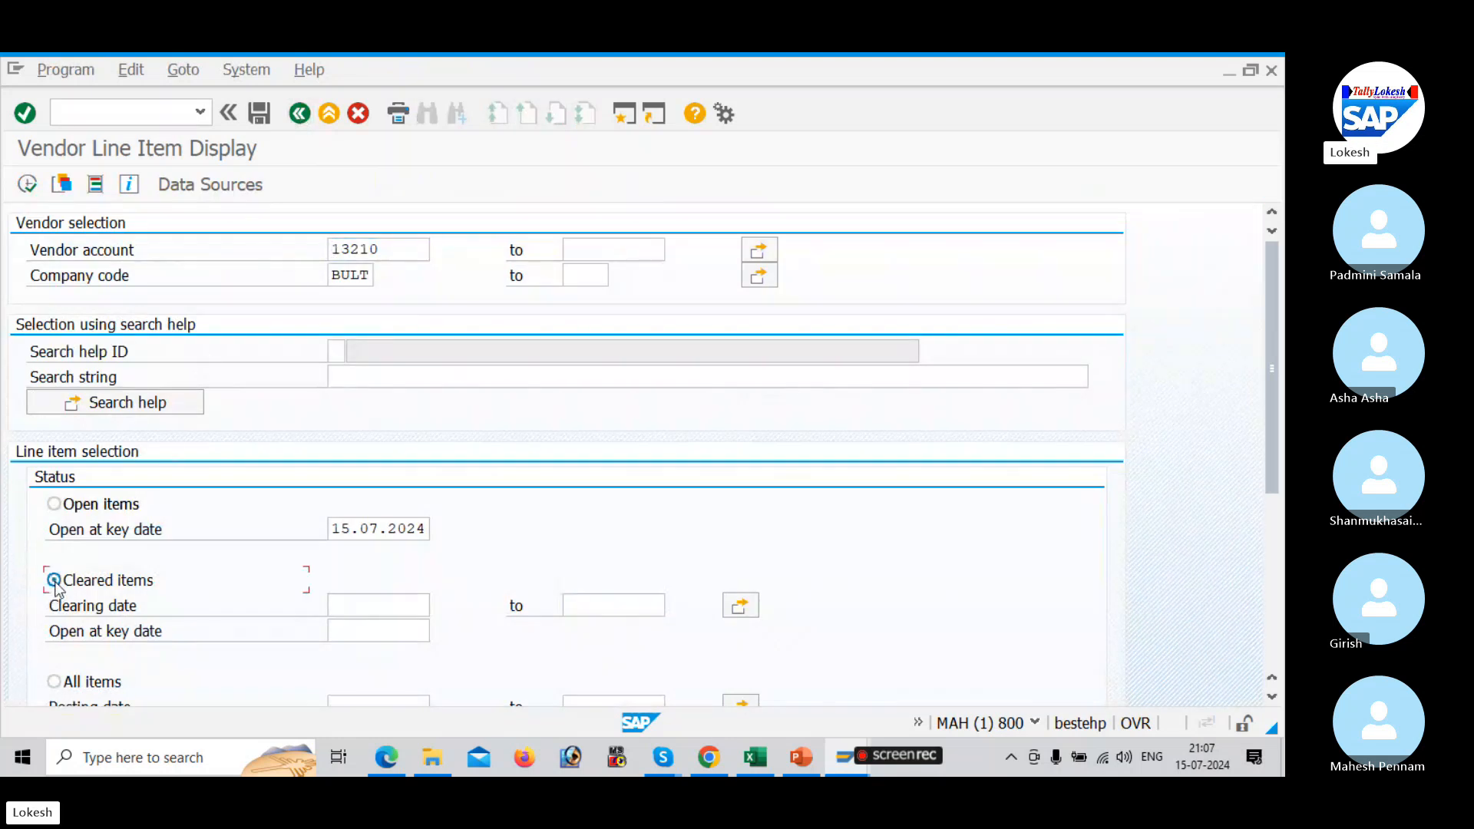
pyautogui.click(359, 615)
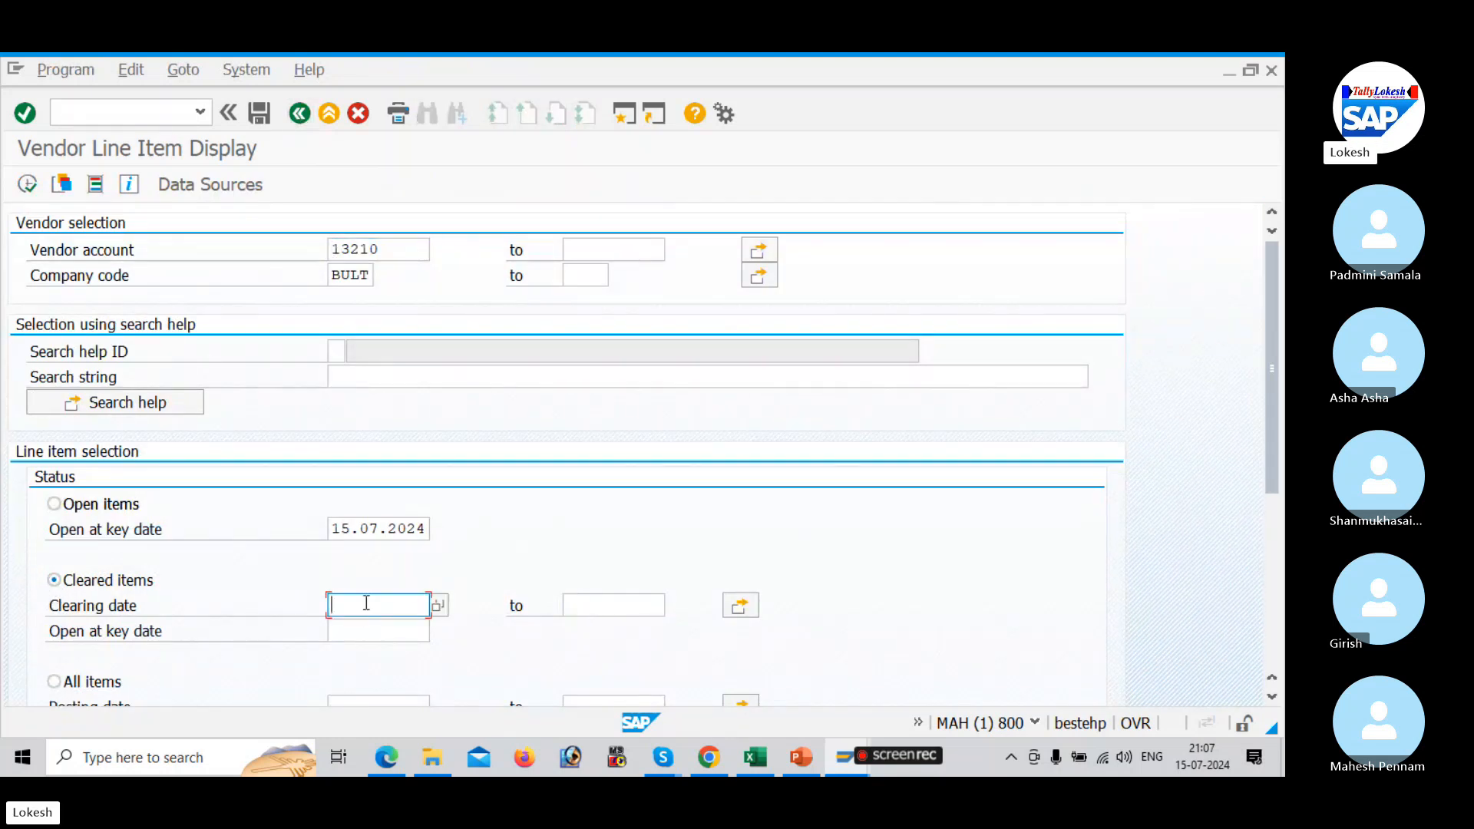
pyautogui.write('15.07.2024')
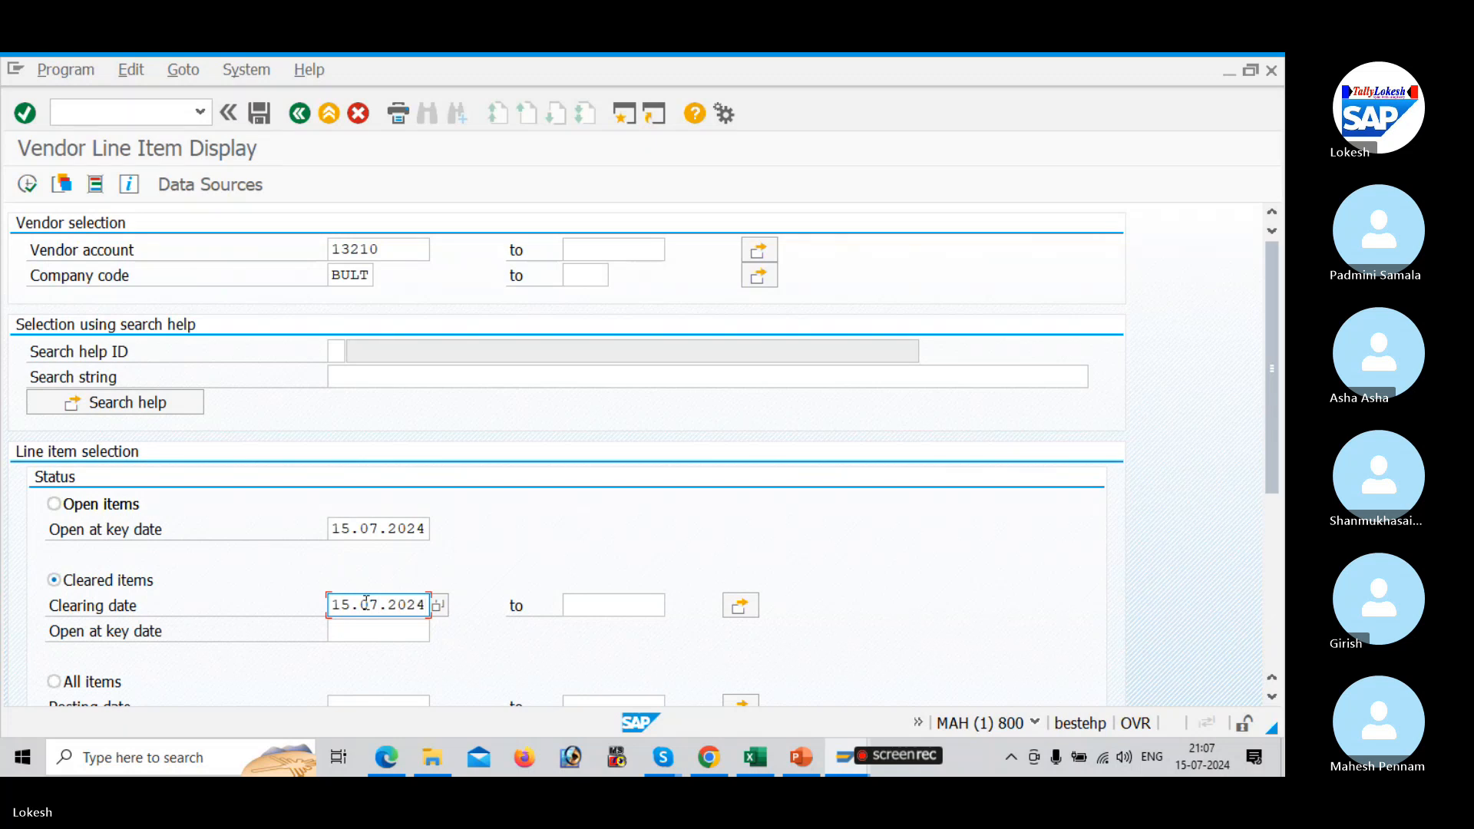
pyautogui.click(31, 185)
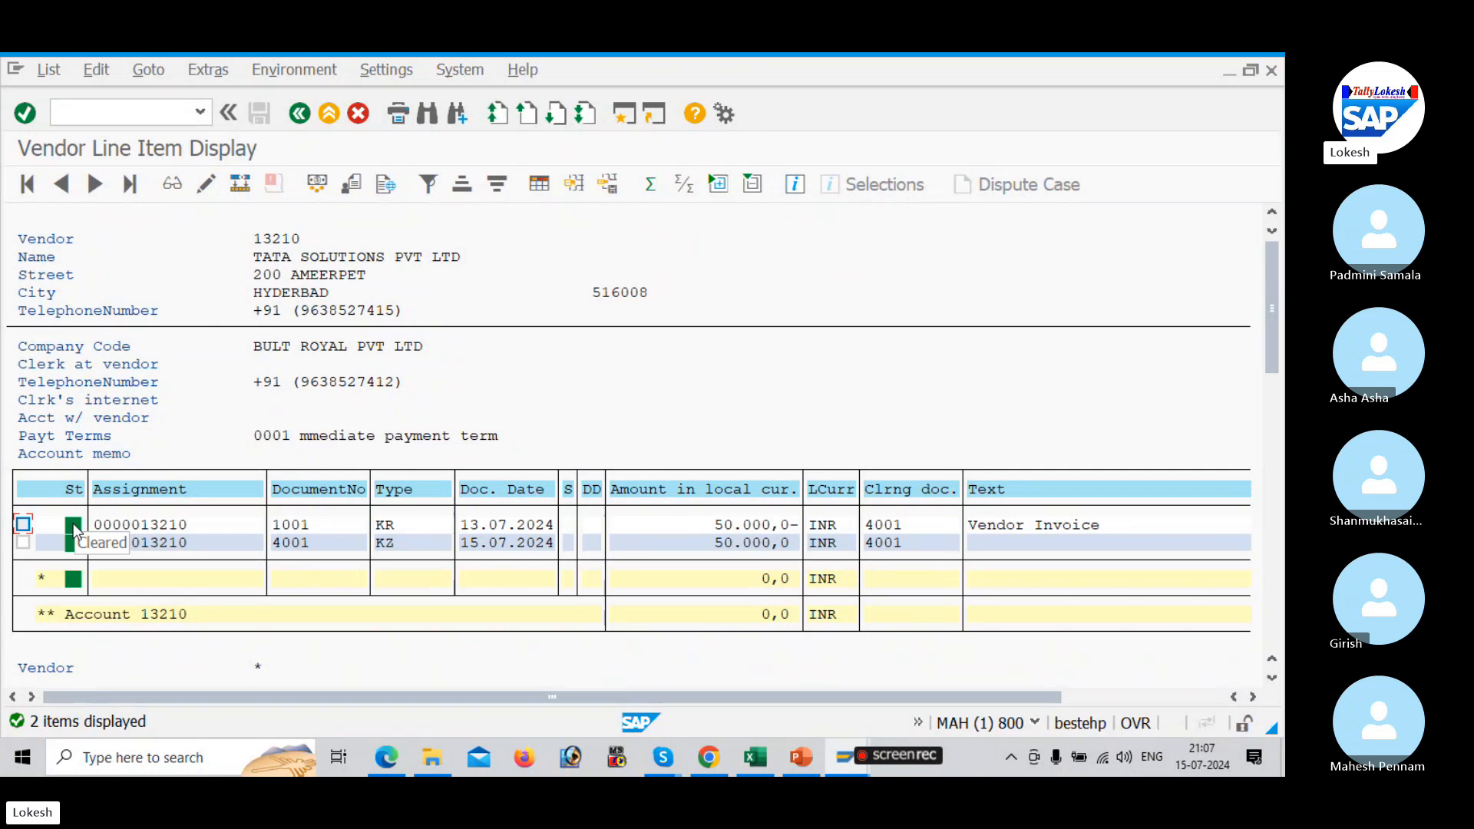
# Display the vendor's open items at key date 15.07.2024 instead of the cleared items.
pyautogui.click(299, 113)
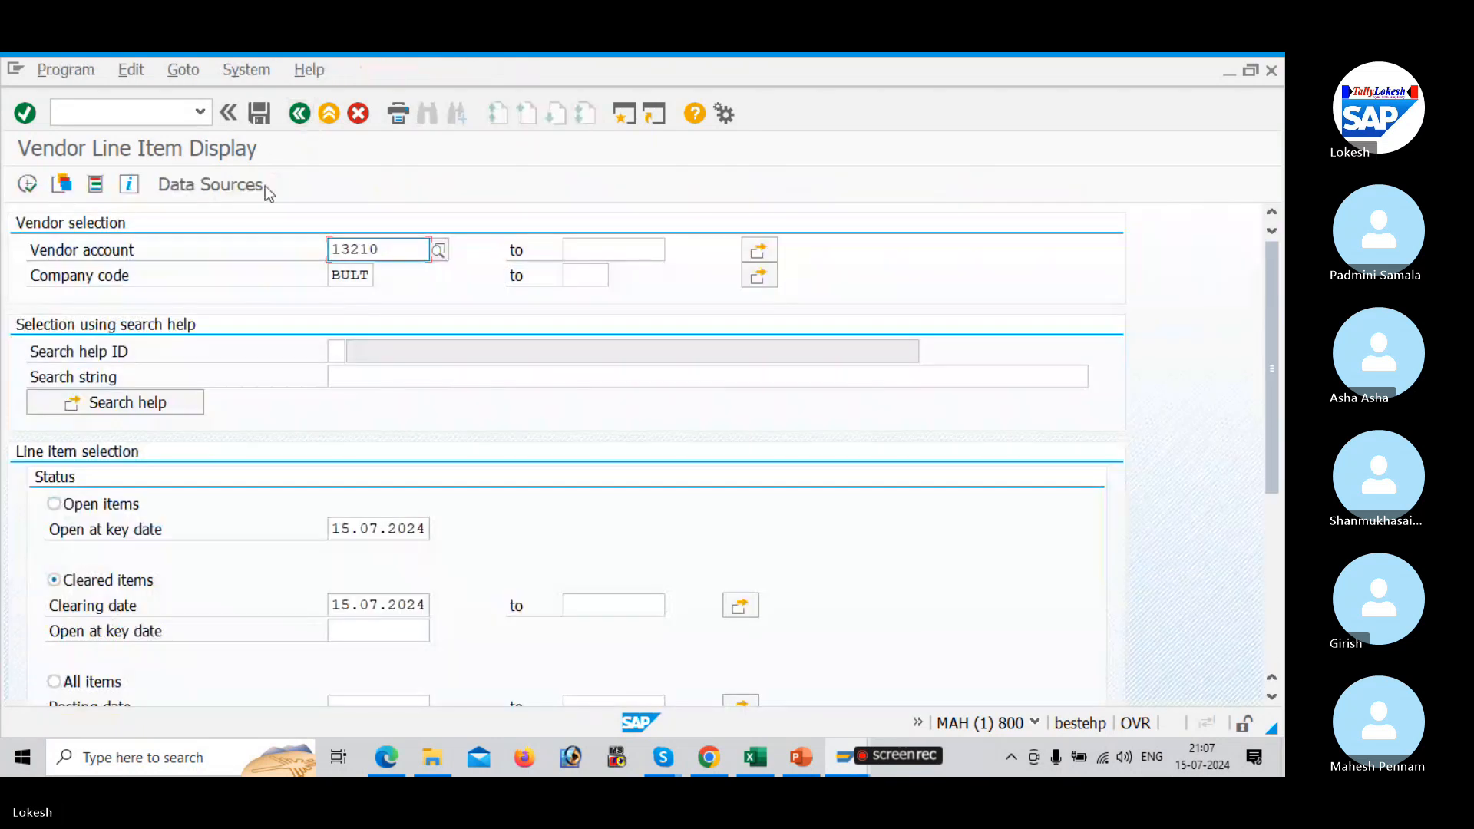
pyautogui.click(53, 504)
pyautogui.click(27, 183)
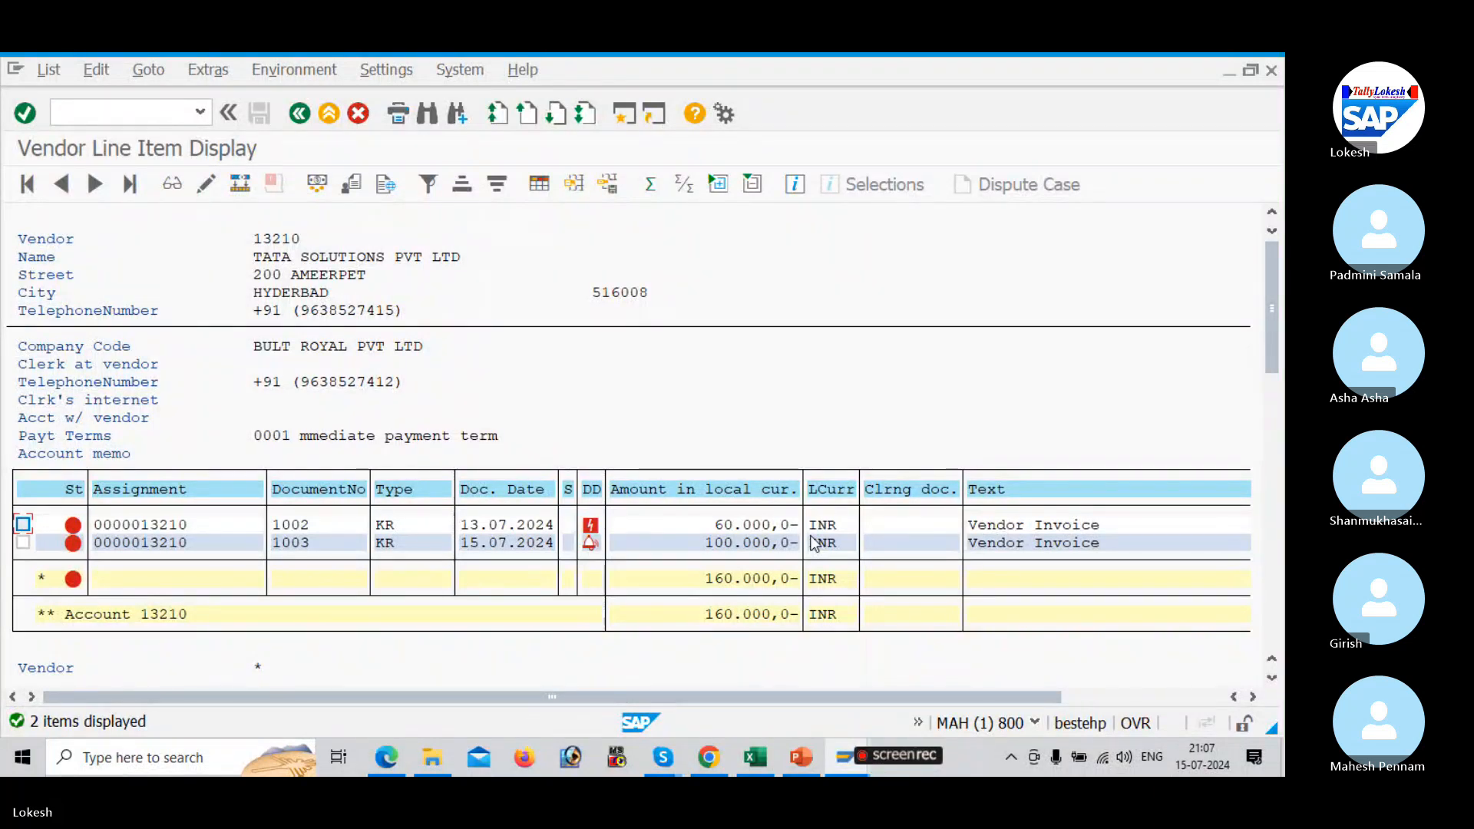
# Switch to the outgoing payment entry and set the document date to 15.07.2024.
pyautogui.hotkey('alt', 'Tab')
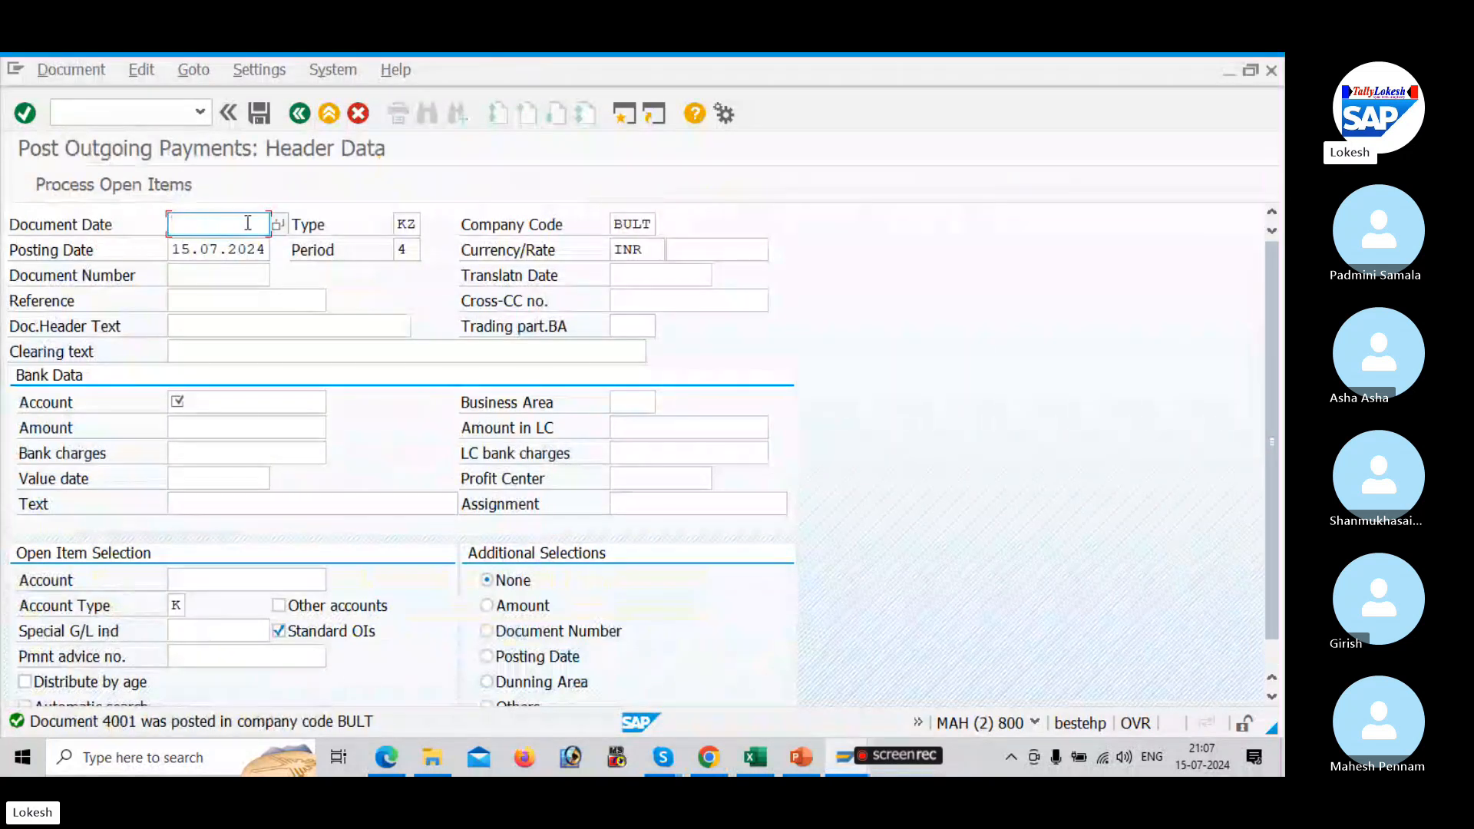
pyautogui.press('space')
pyautogui.press('Down')
pyautogui.press('Return')
pyautogui.press('Tab')
pyautogui.press('Tab')
pyautogui.press('Tab')
pyautogui.press('Tab')
pyautogui.press('Tab')
pyautogui.press('Tab')
pyautogui.press('Tab')
pyautogui.press('Tab')
pyautogui.press('Tab')
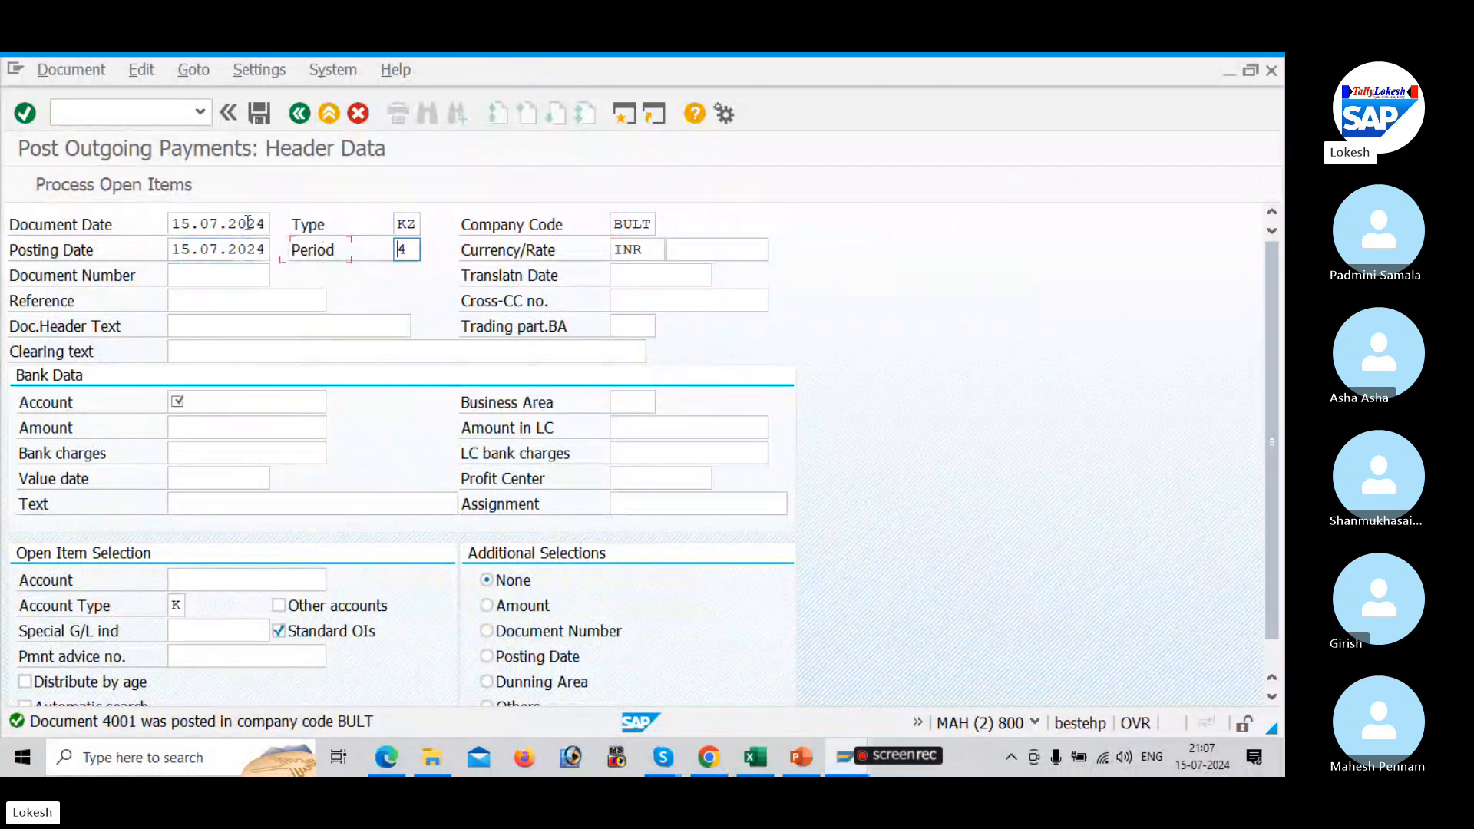
# Set the payment's reference to VEN-02.
pyautogui.press('space')
pyautogui.press('Down')
pyautogui.press('Return')
pyautogui.press('Tab')
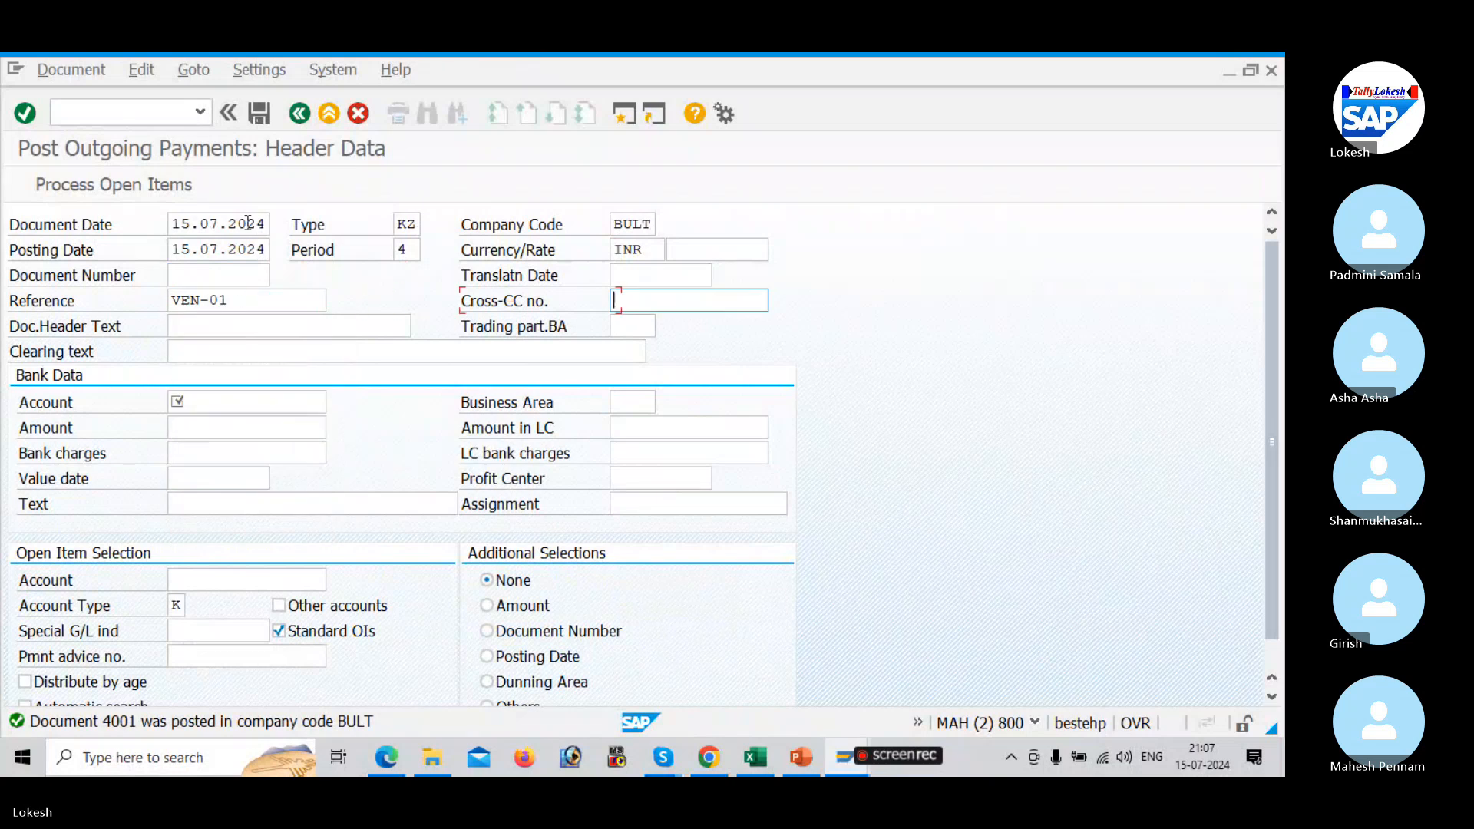
pyautogui.click(244, 296)
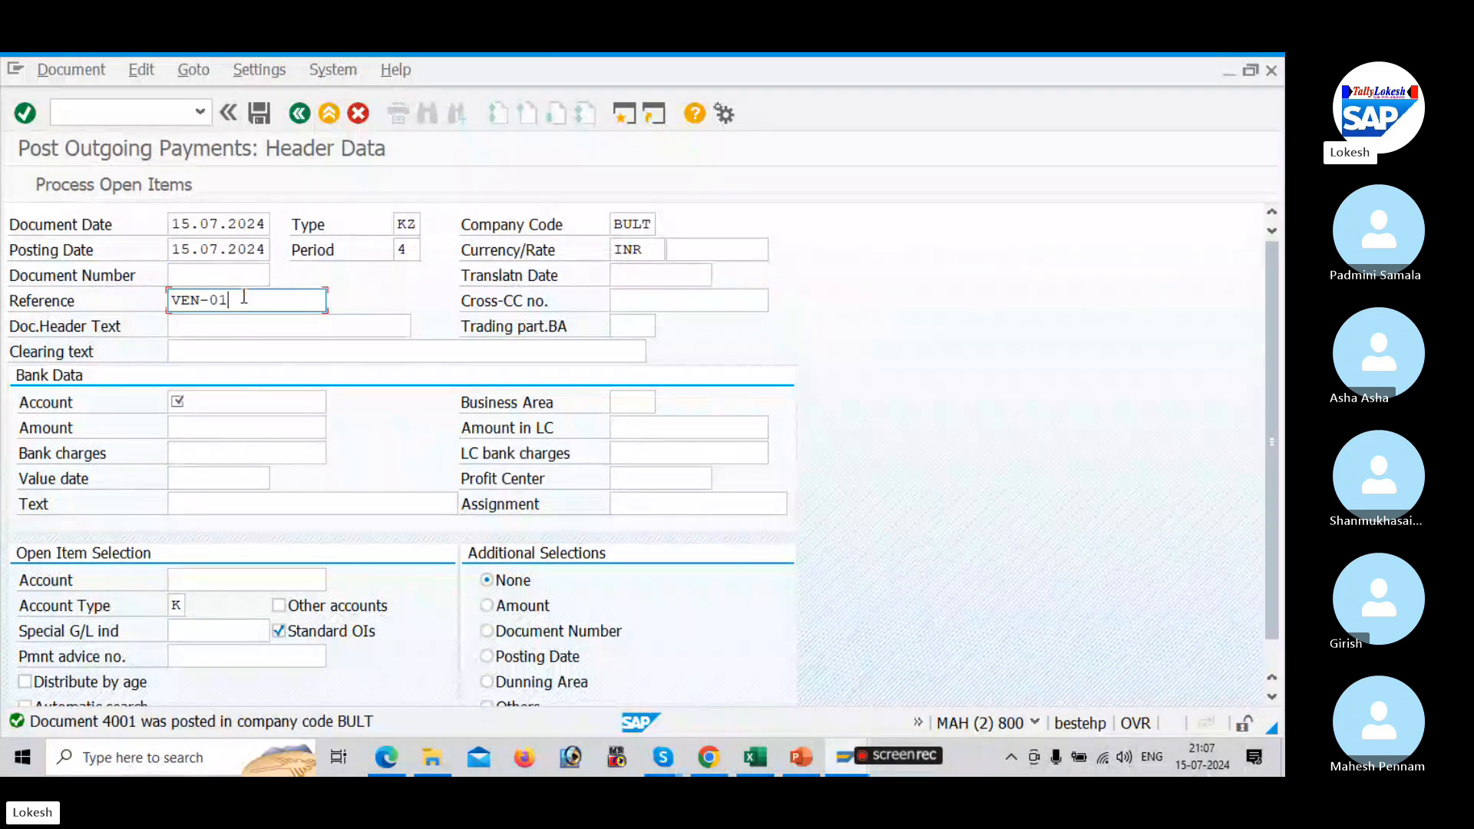
pyautogui.press('BackSpace')
pyautogui.write('2')
pyautogui.press('Tab')
pyautogui.press('Tab')
pyautogui.press('Tab')
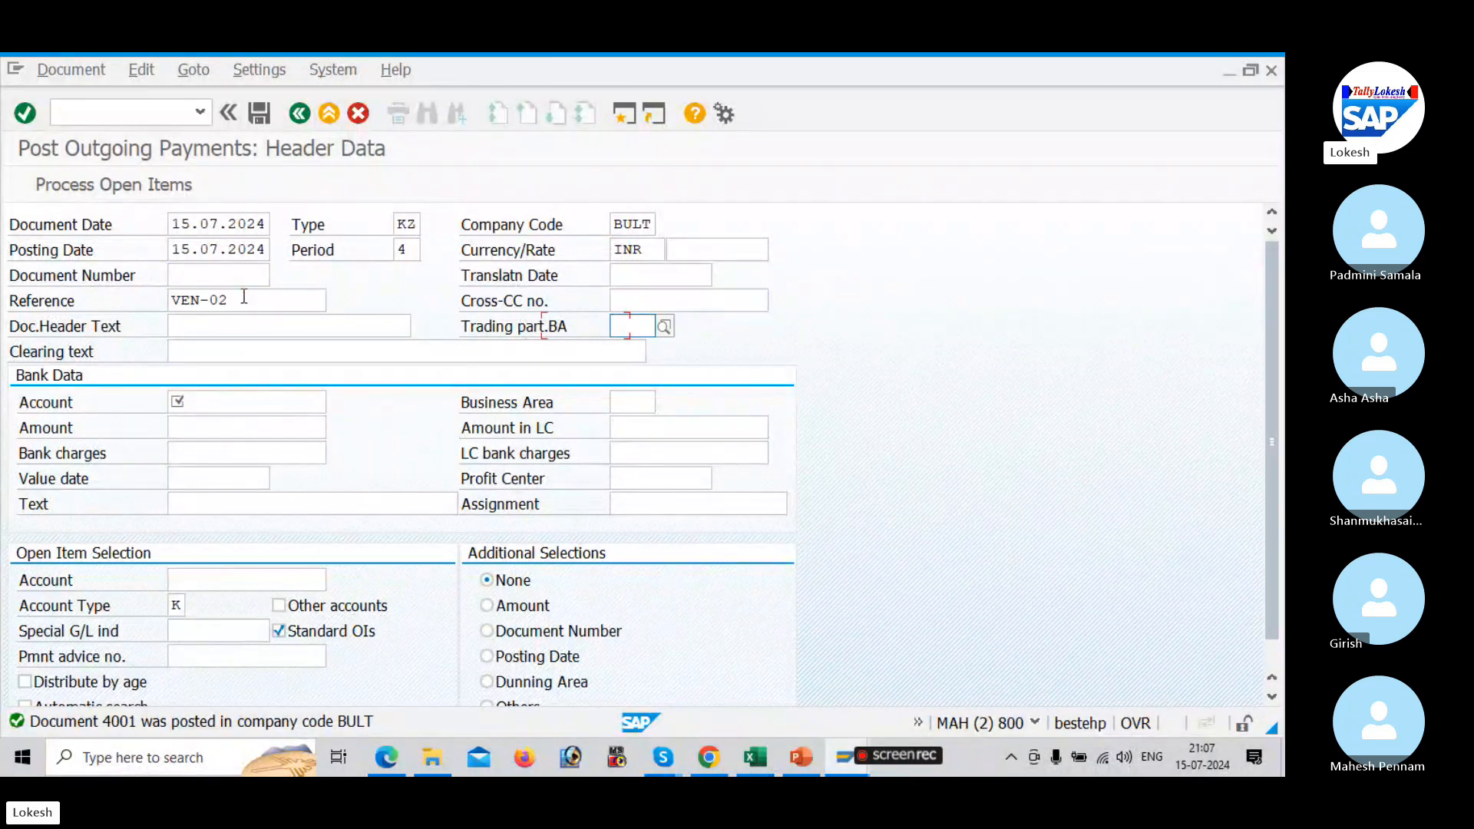
# Set the document header text to Vendor Payment.
pyautogui.click(223, 328)
pyautogui.press('Down')
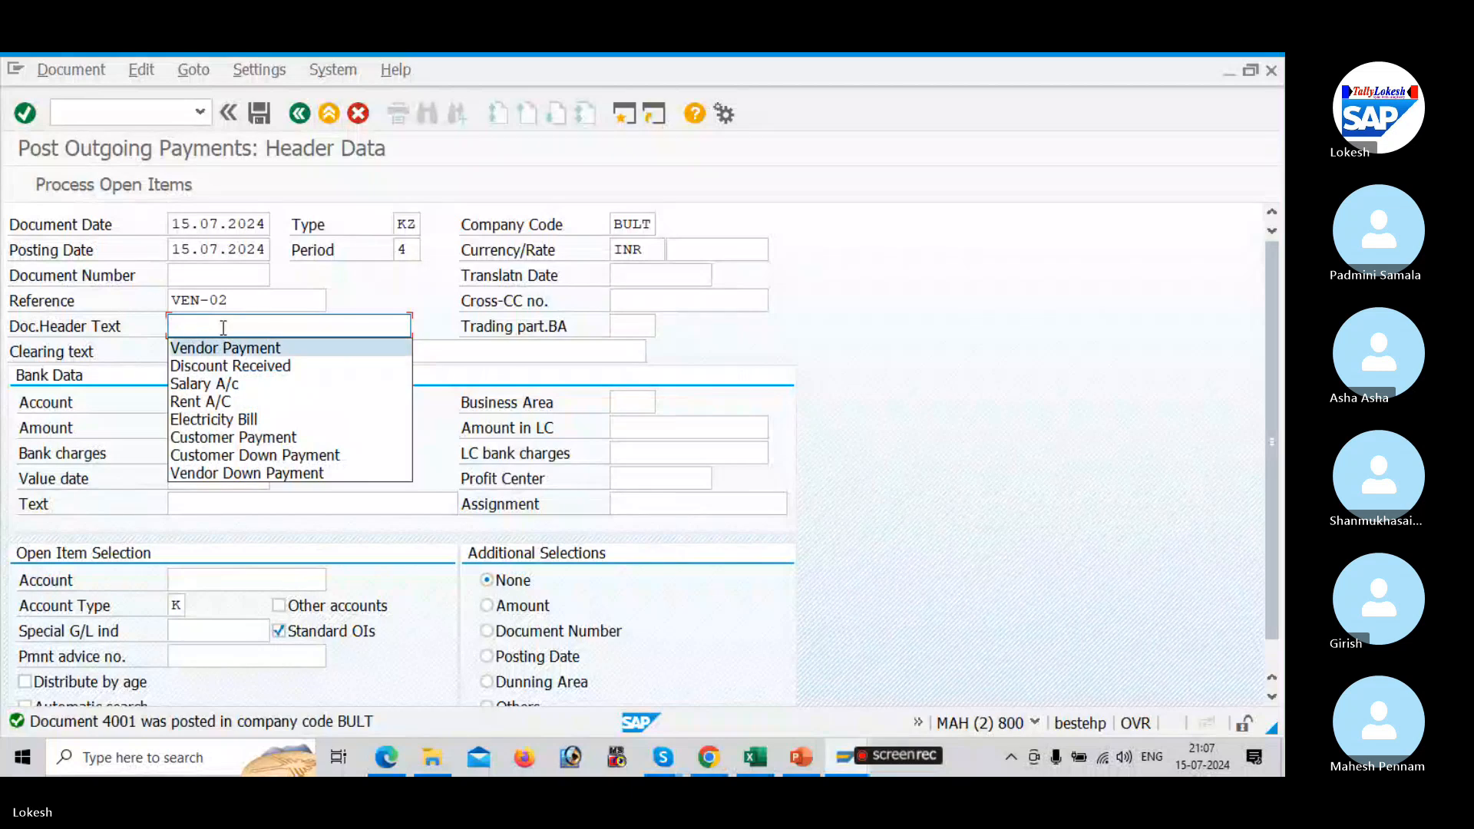
pyautogui.press('Return')
pyautogui.press('Tab')
pyautogui.press('Tab')
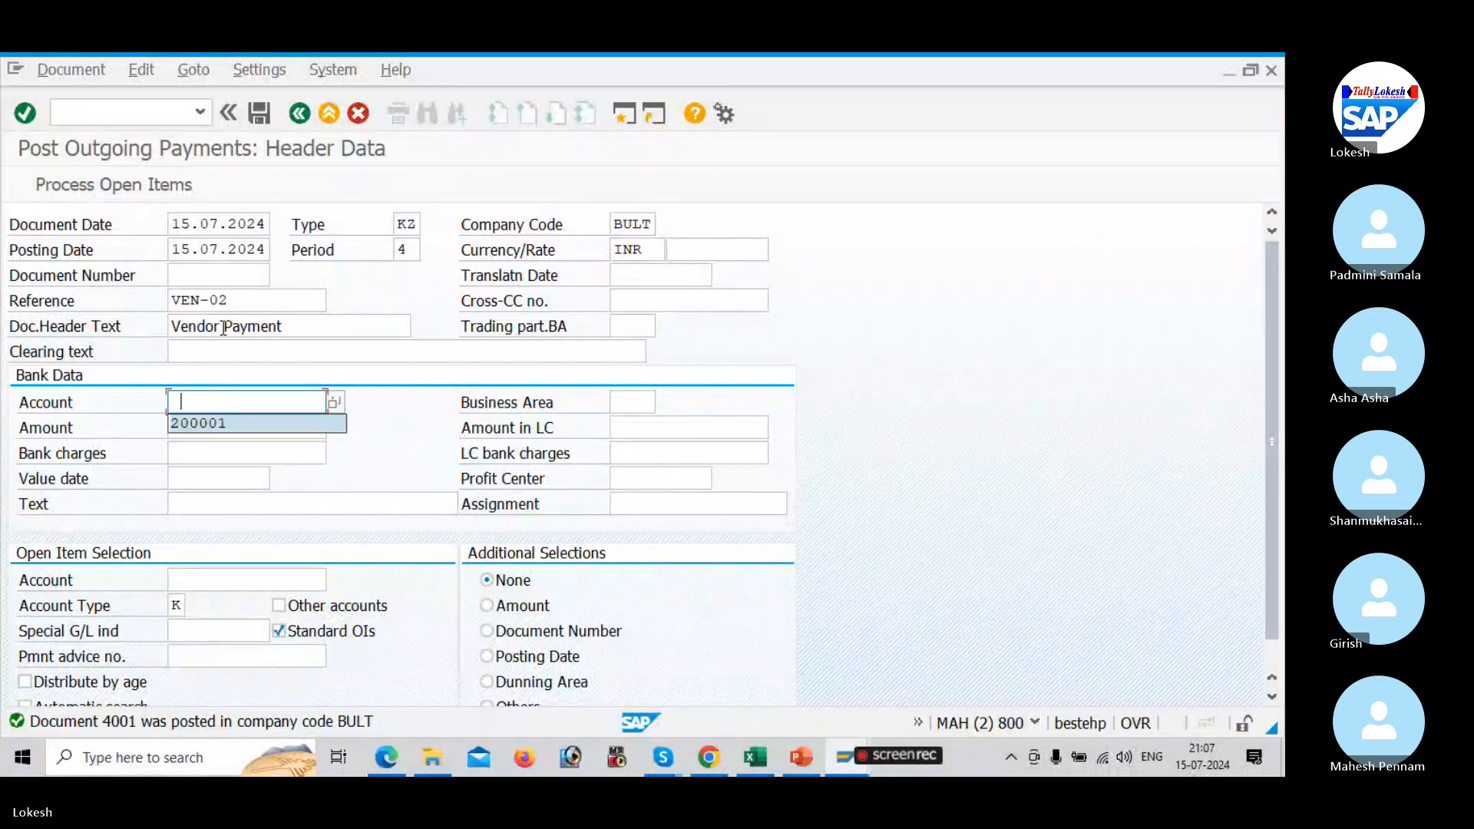
# Enter the Sbi Bank G/L account in the bank data with an amount of 130000 INR.
pyautogui.press('Down')
pyautogui.press('Return')
pyautogui.press('Tab')
pyautogui.write('13')
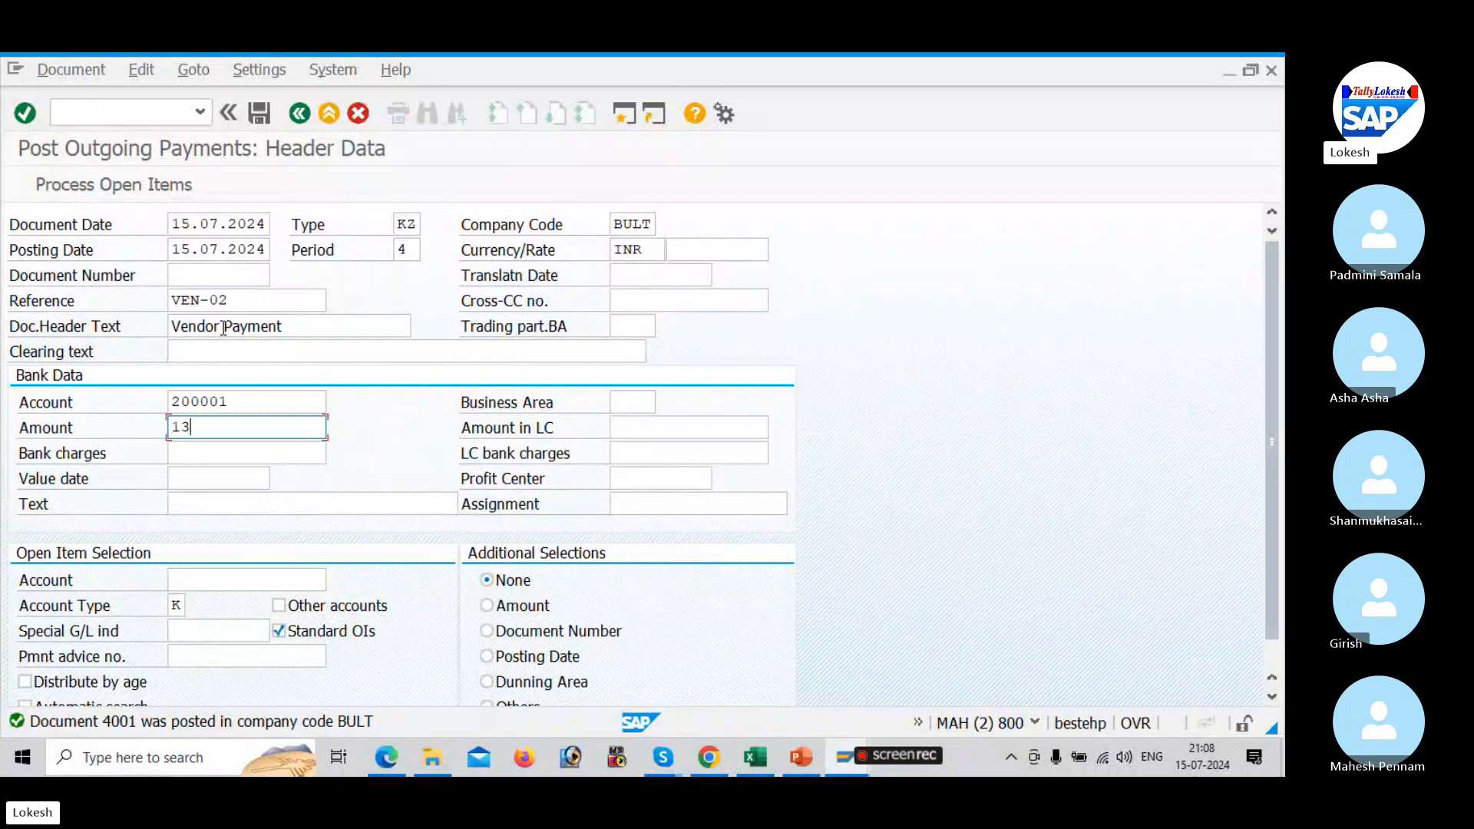
pyautogui.write('0000')
pyautogui.press('Tab')
pyautogui.press('Tab')
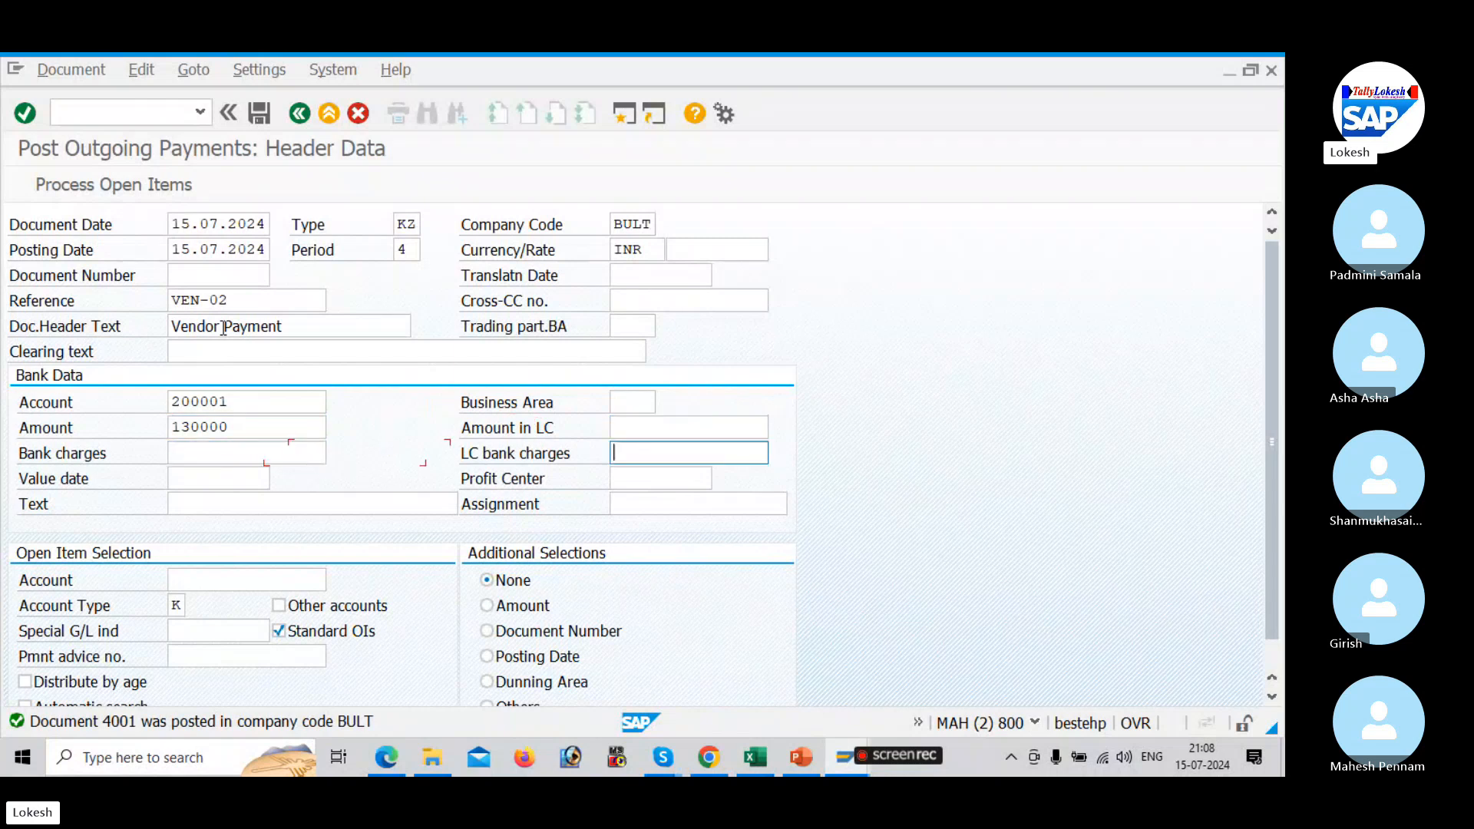
# Set the bank item's value date to 15.07.2024 and its text to Vendor Invoice.
pyautogui.press('Tab')
pyautogui.press('Down')
pyautogui.press('Return')
pyautogui.press('Tab')
pyautogui.press('Down')
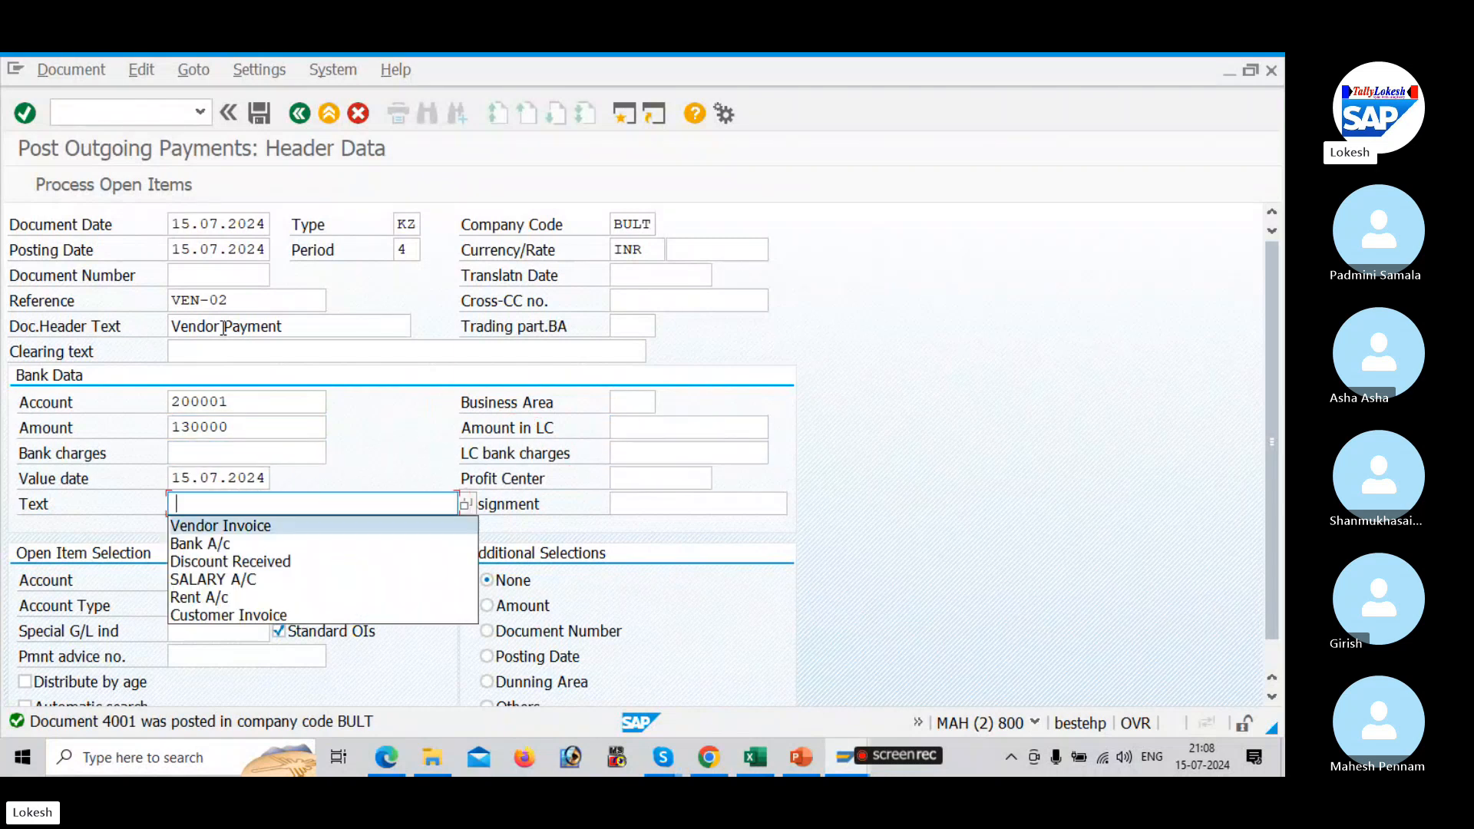
pyautogui.press('Return')
# Enter the vendor account of TATA SOLUTIONS PVT LTD for open item selection and process its open items.
pyautogui.press('Tab')
pyautogui.press('Tab')
pyautogui.press('Down')
pyautogui.press('Return')
pyautogui.press('Tab')
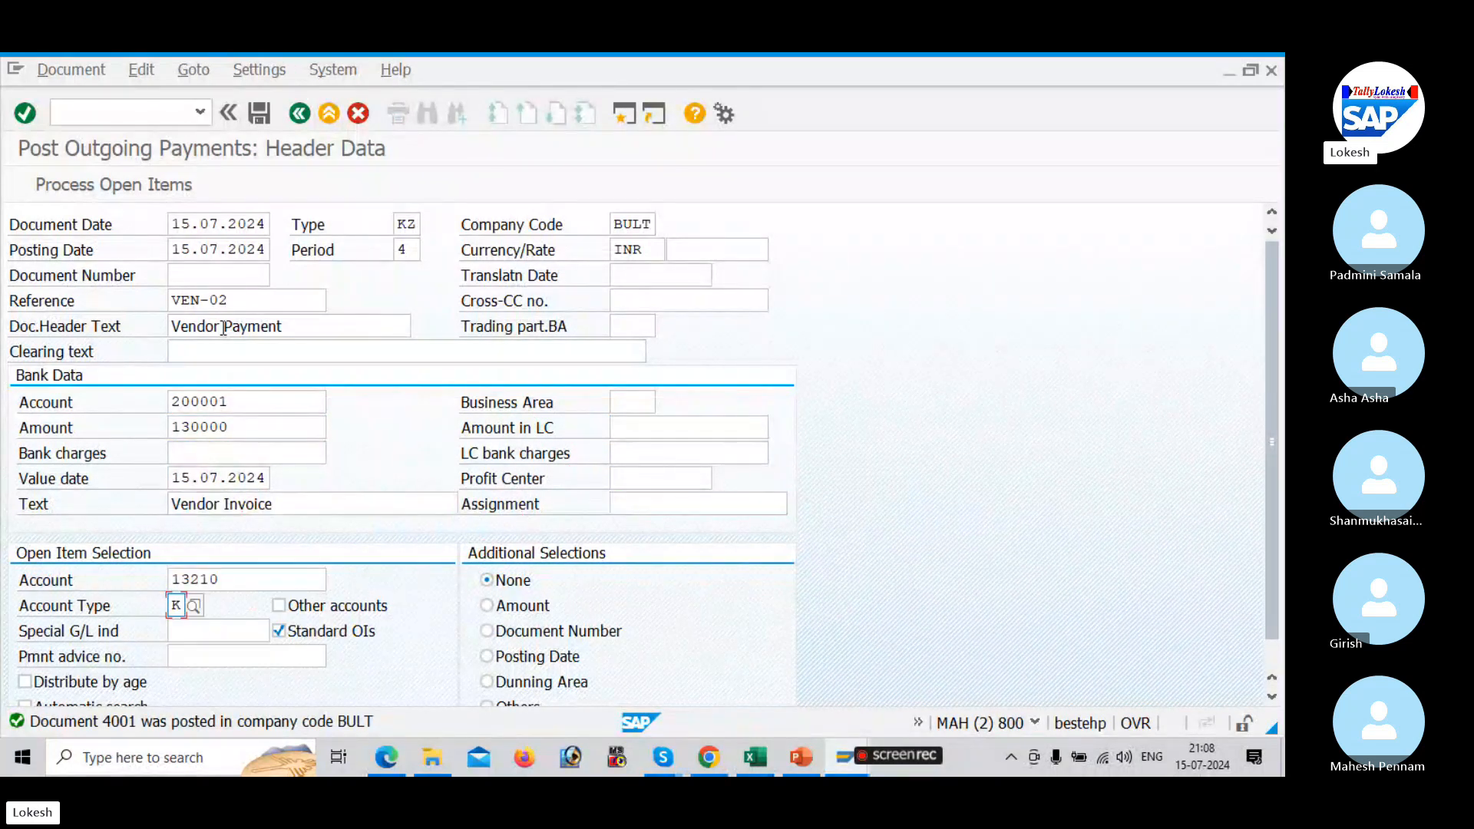
pyautogui.click(152, 190)
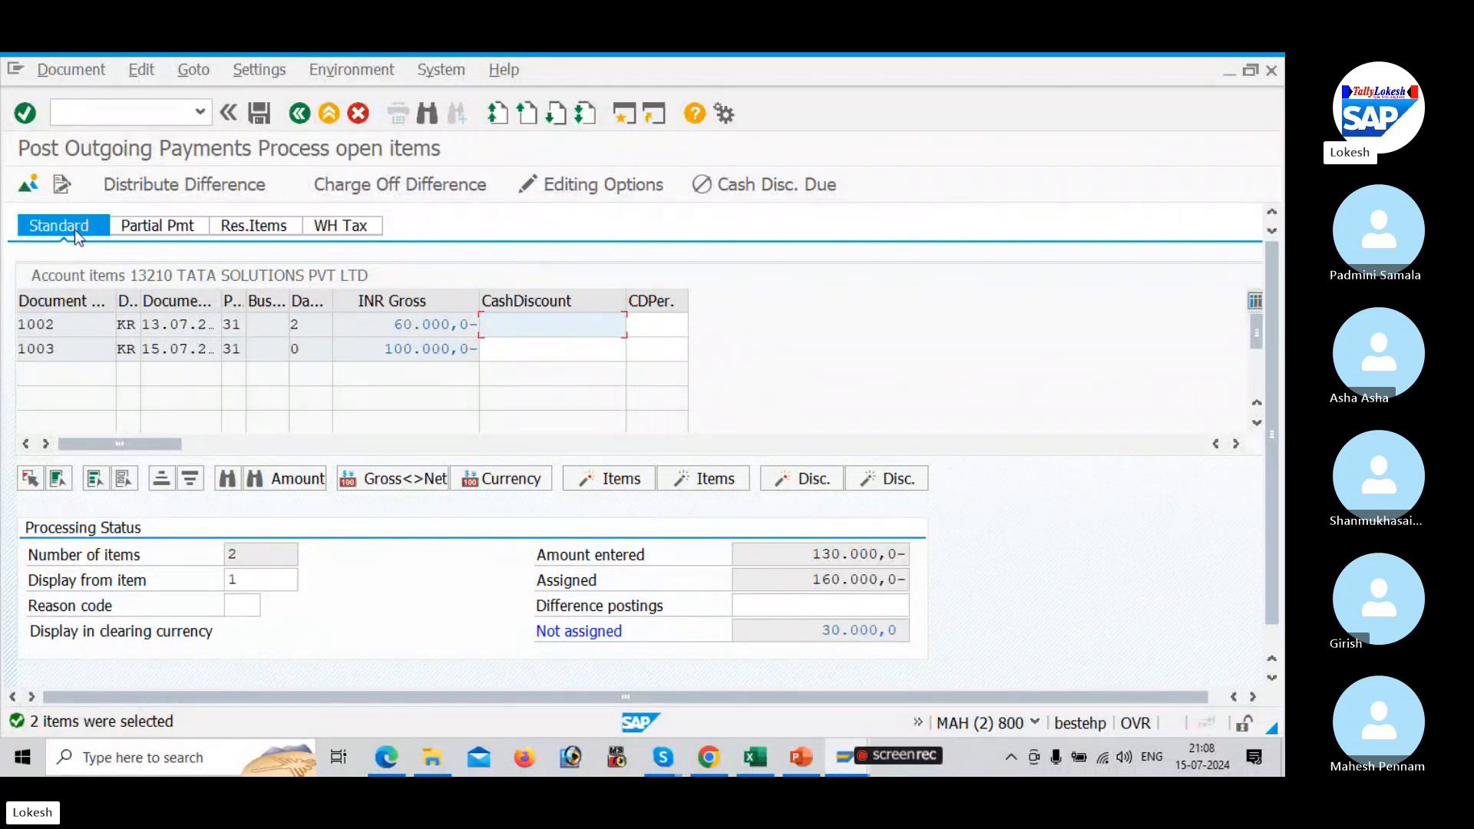
# Enter a partial payment of 30.000,0 INR for the 60.000,0 INR invoice and try to post the document.
pyautogui.click(181, 226)
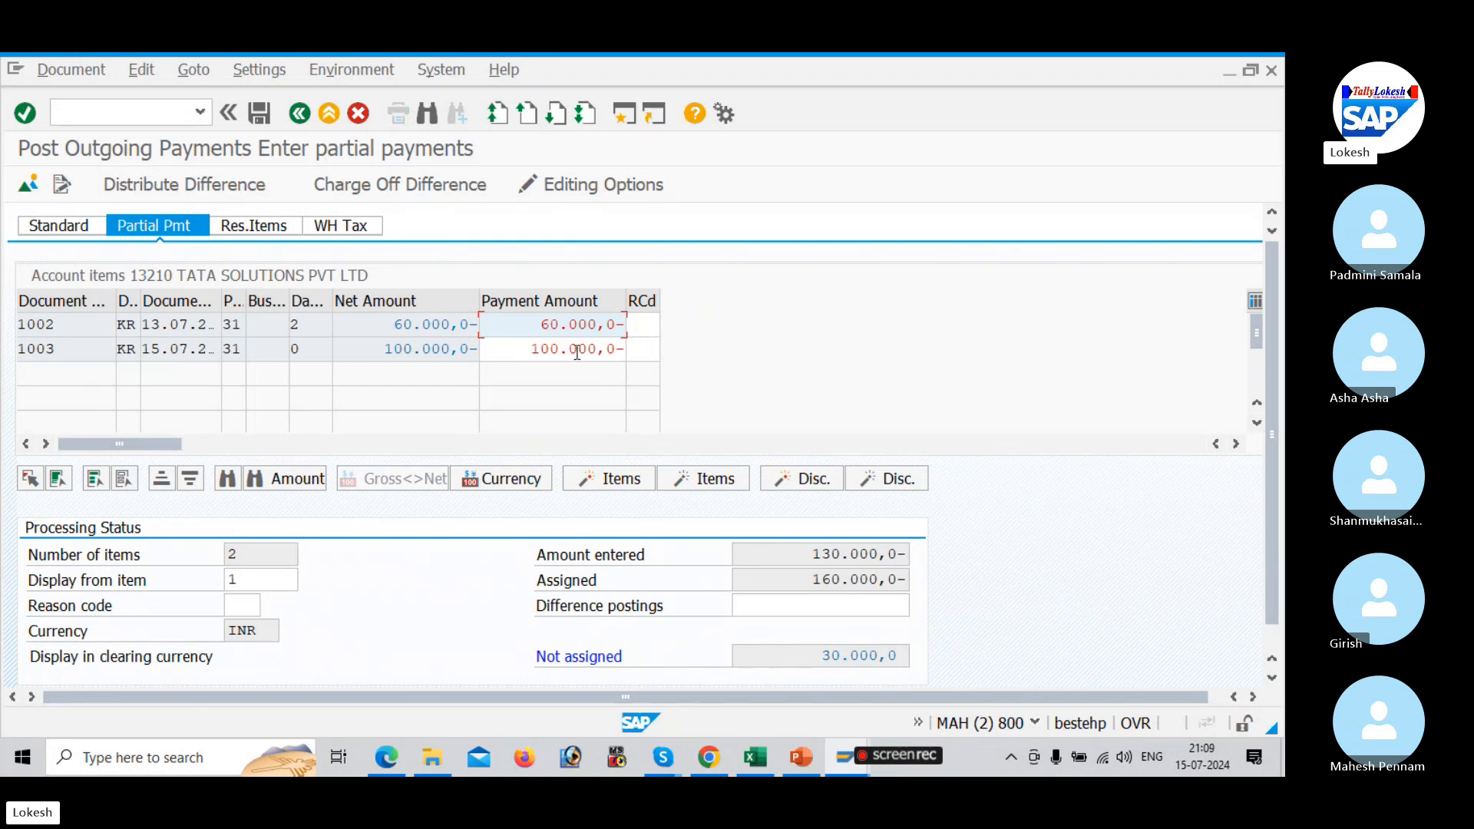
pyautogui.click(540, 326)
pyautogui.write('3')
pyautogui.press('Return')
pyautogui.click(259, 115)
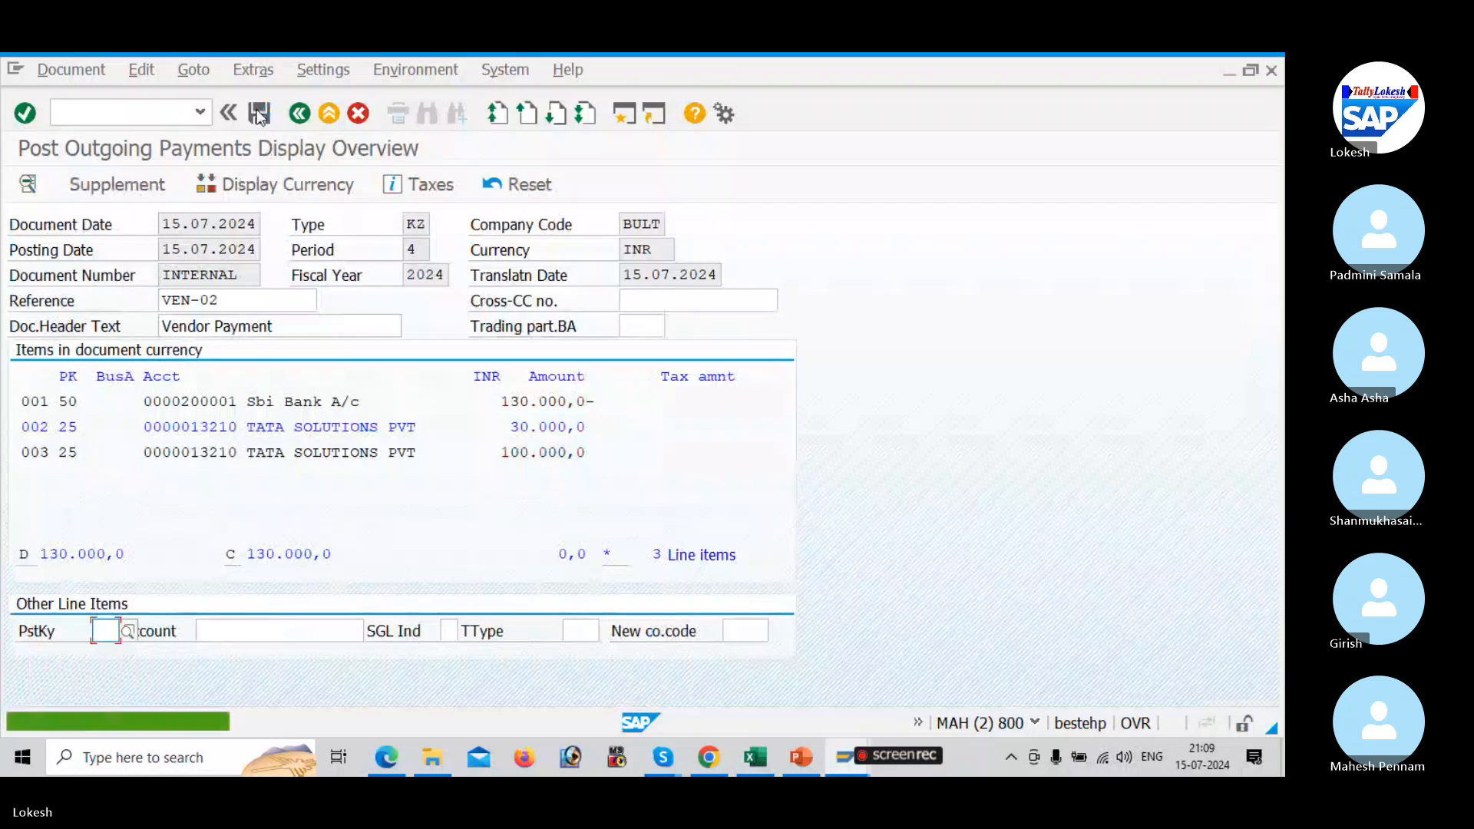
# Set the text of the 30.000,0 INR vendor item to Vendor Invoice and post the payment.
pyautogui.click(324, 436)
pyautogui.doubleClick(324, 436)
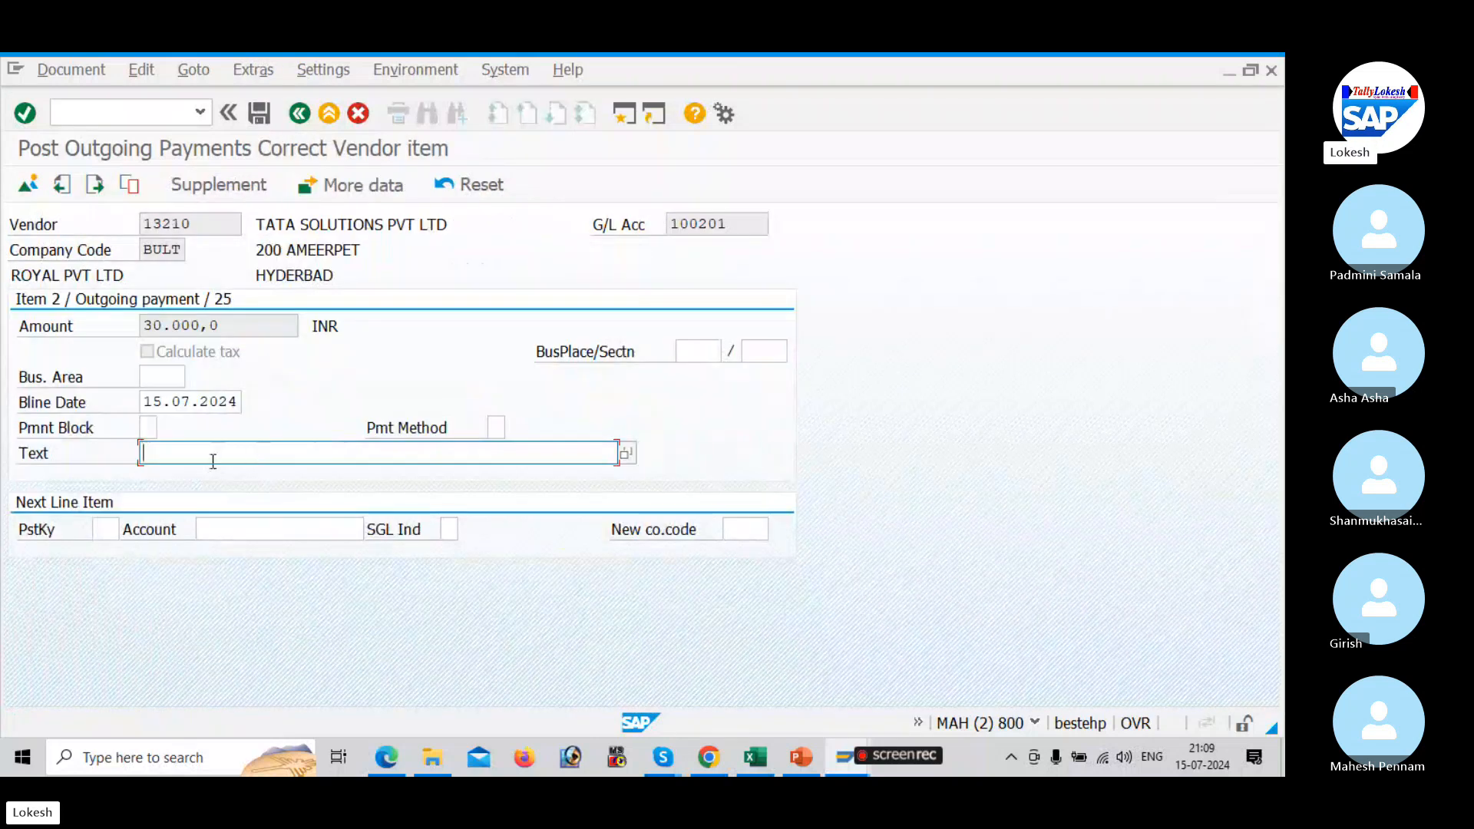
pyautogui.click(182, 459)
pyautogui.click(181, 475)
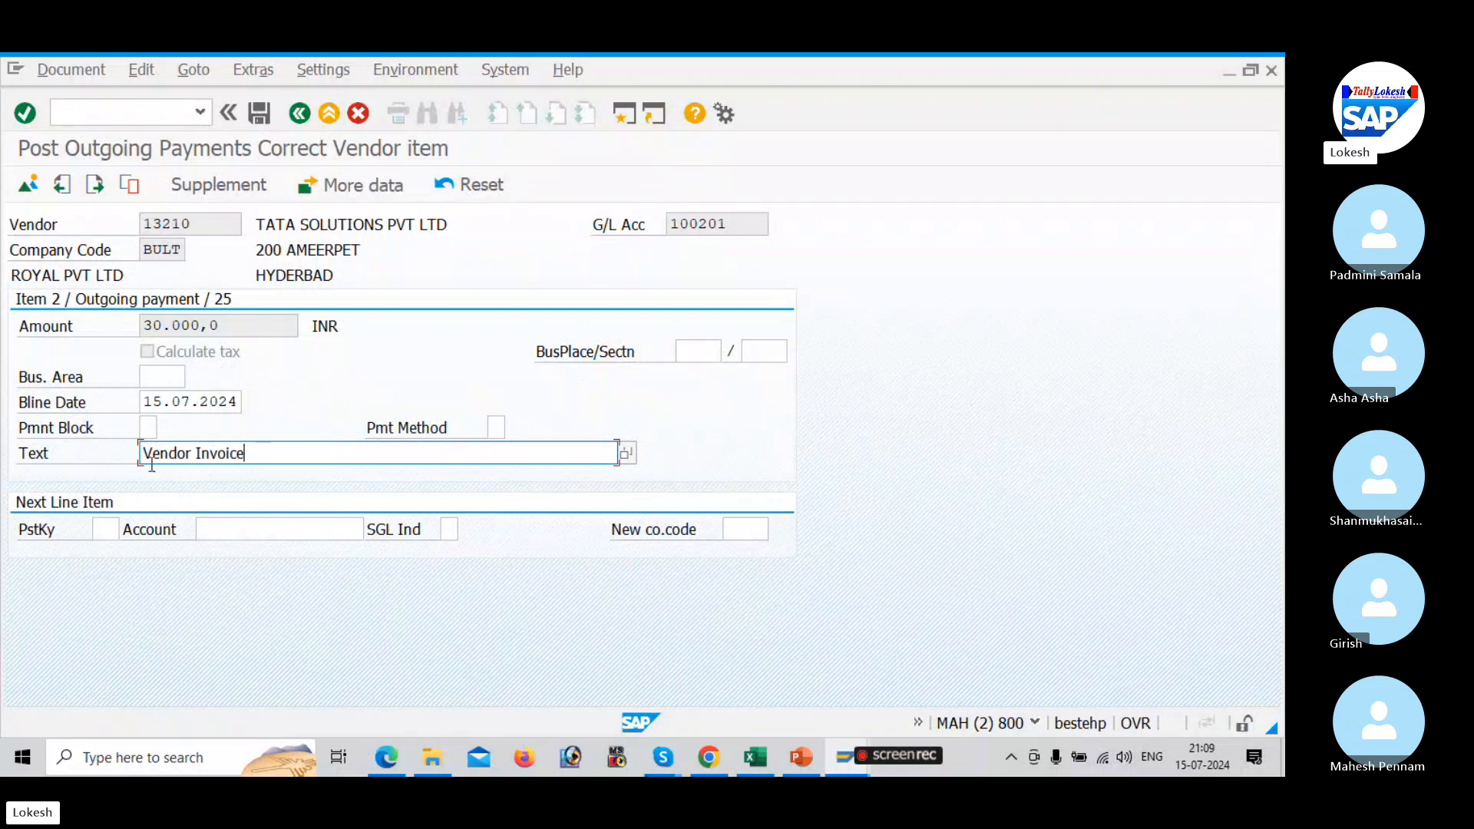
pyautogui.click(260, 115)
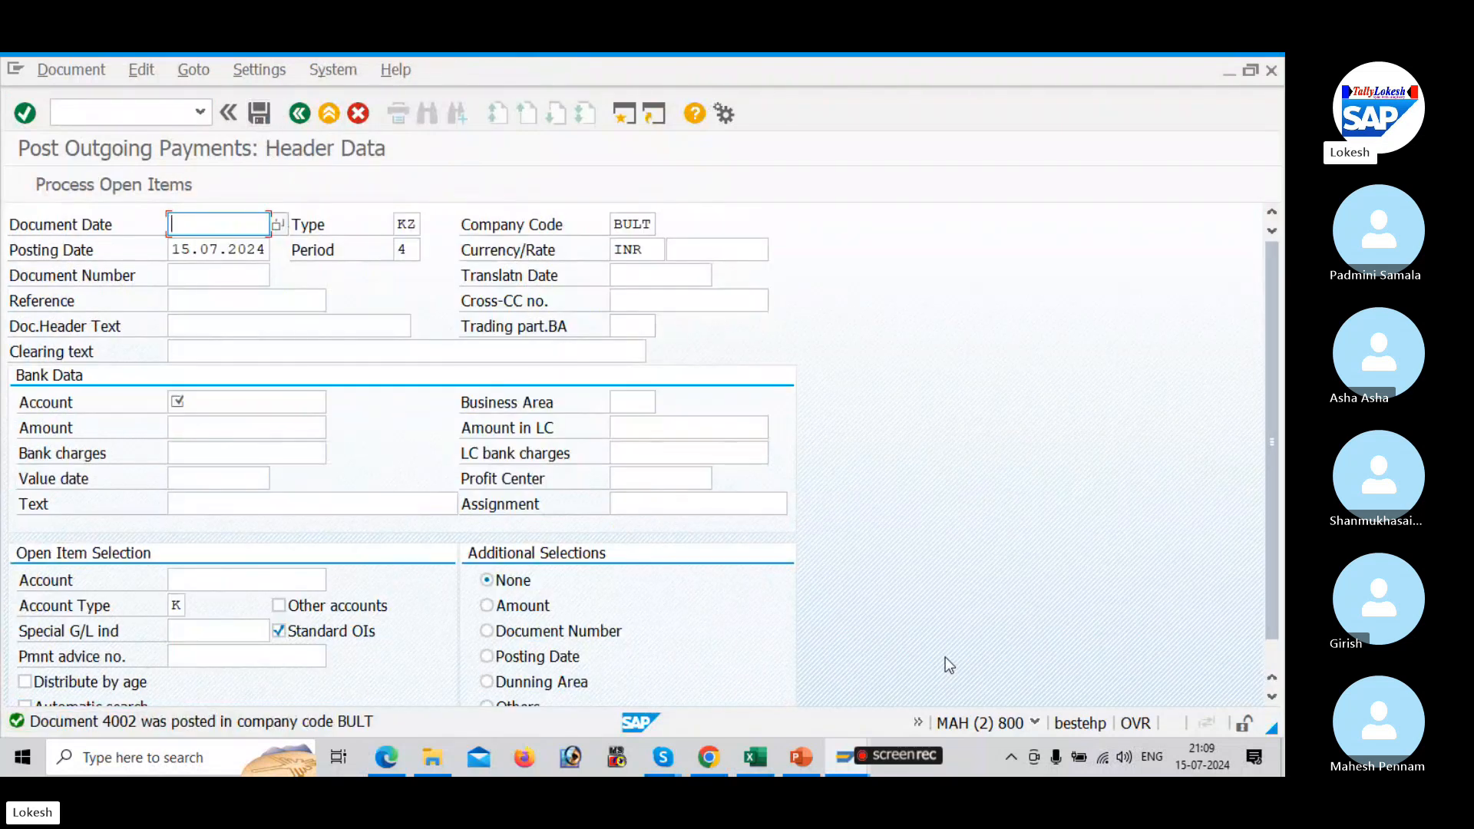
# Refresh the vendor line item display to check the open items after the partial payment.
pyautogui.hotkey('alt', 'Tab')
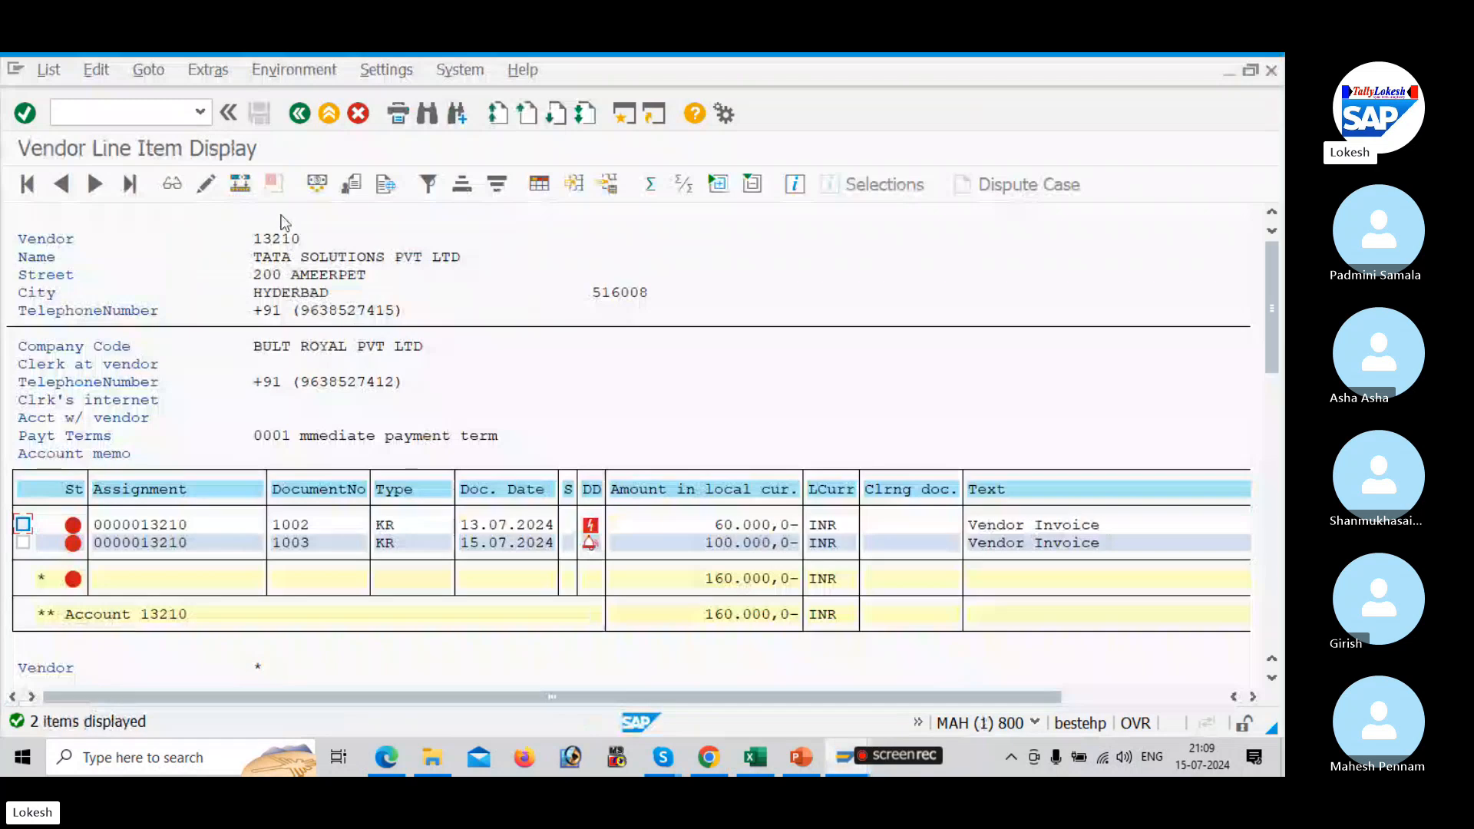
pyautogui.click(48, 70)
pyautogui.click(63, 121)
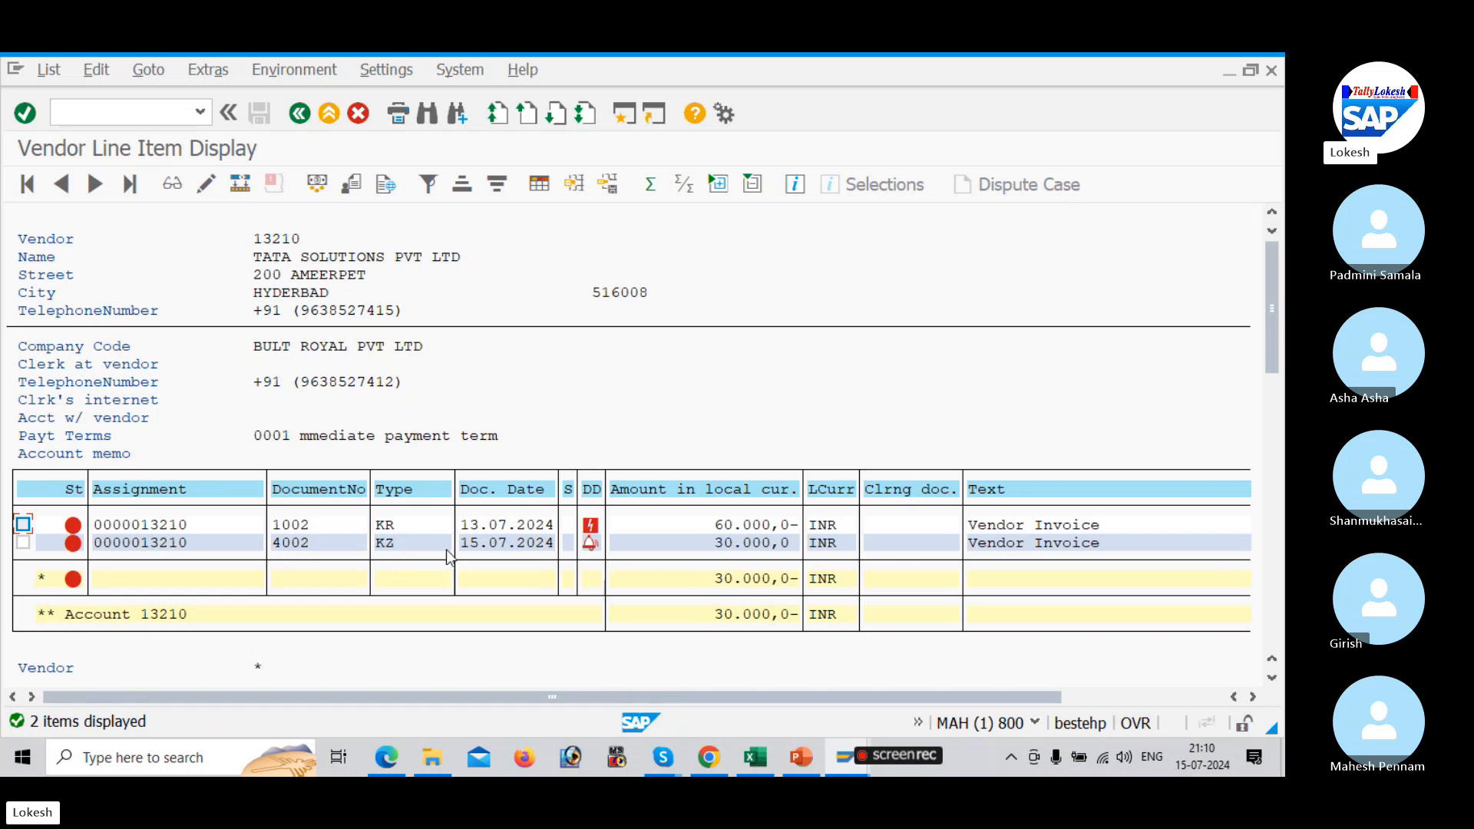
# Return to the outgoing payment entry and set the document date of a new payment to 15.07.2024.
pyautogui.hotkey('alt', 'Tab')
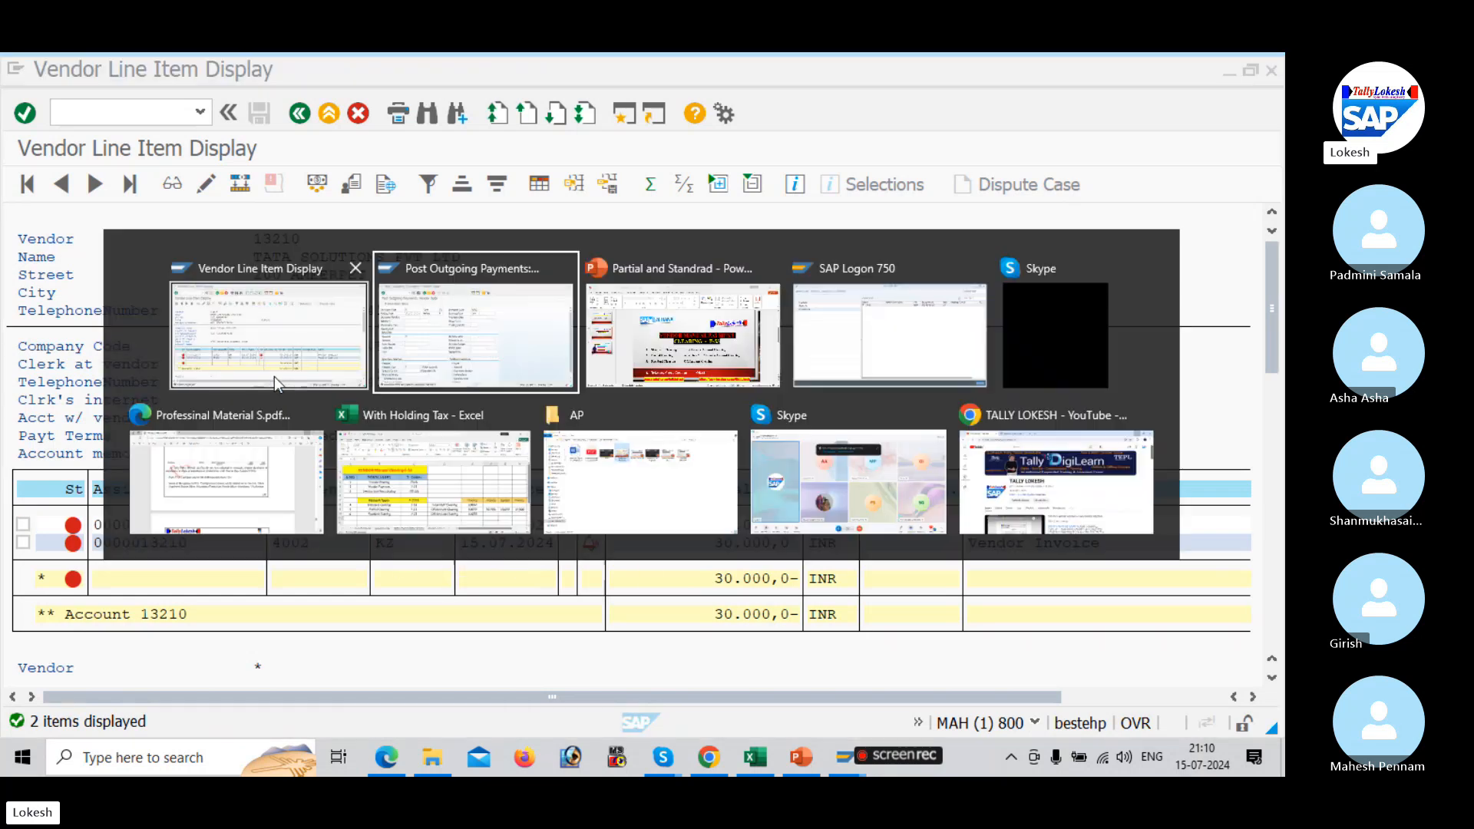
pyautogui.press('Down')
pyautogui.press('Tab')
pyautogui.press('Tab')
pyautogui.press('Tab')
pyautogui.press('Tab')
pyautogui.press('Tab')
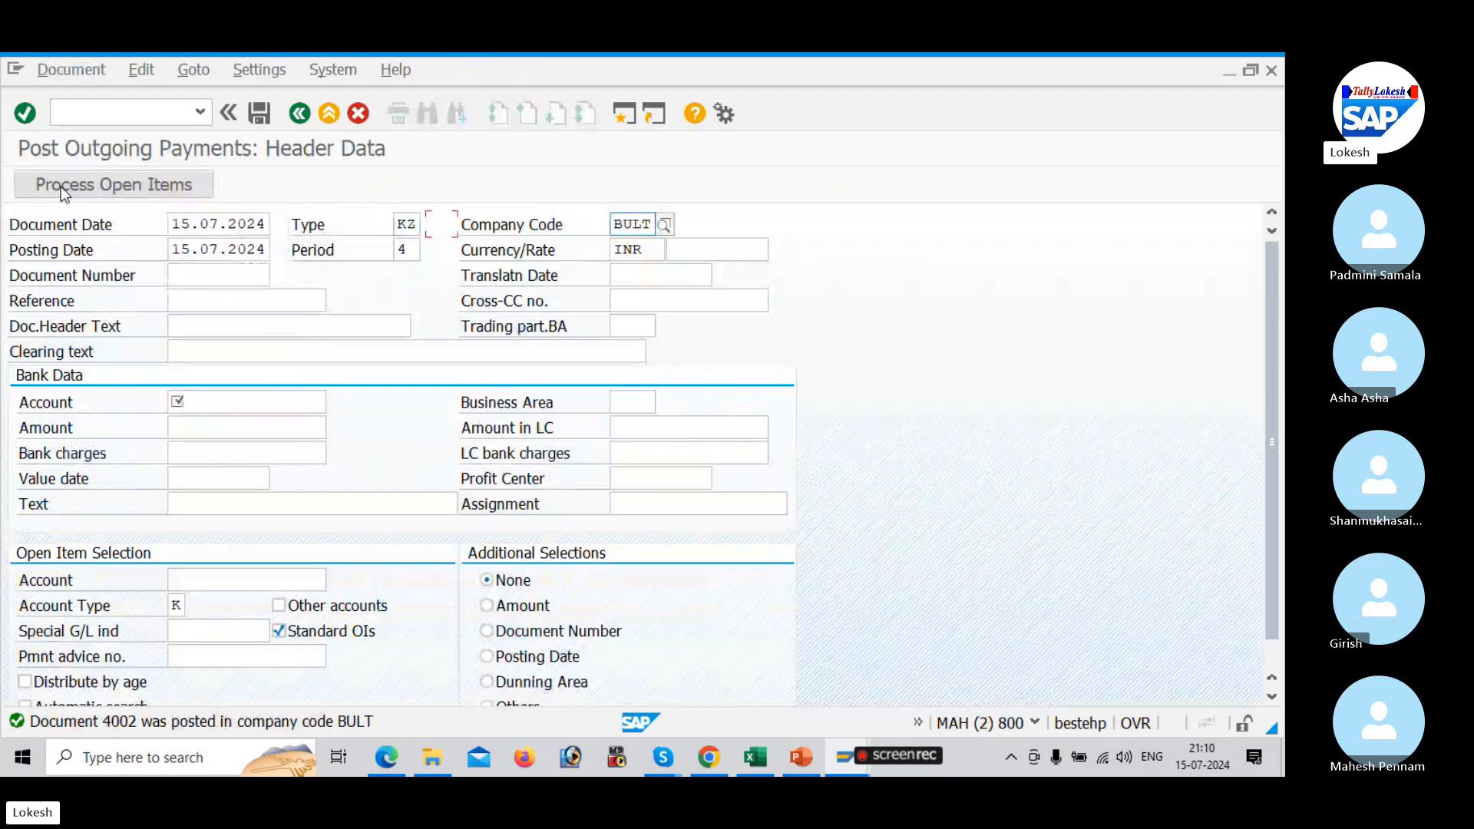
pyautogui.press('Tab')
pyautogui.press('Tab')
pyautogui.press('Tab')
pyautogui.press('Tab')
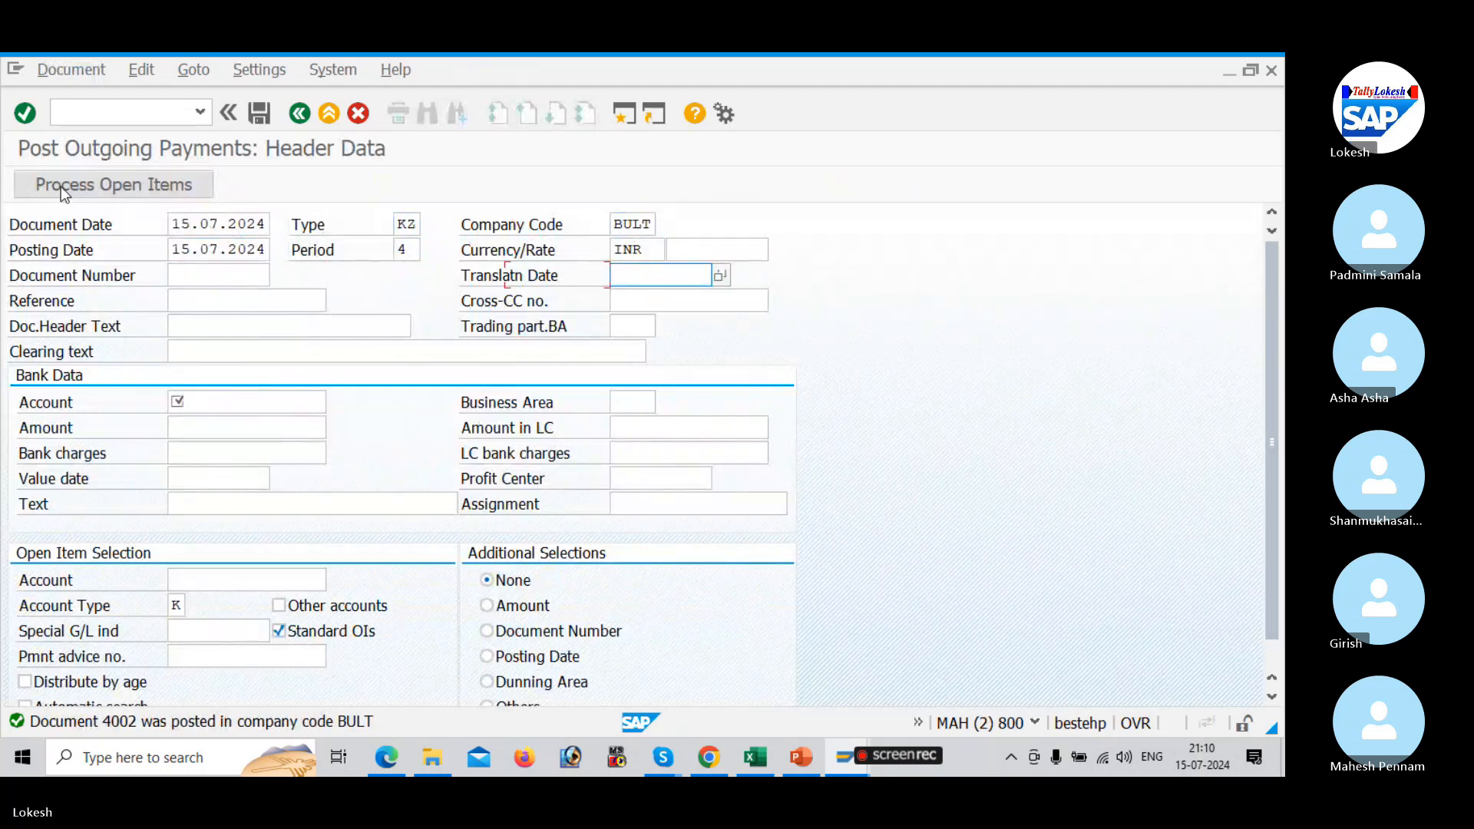
# Set the new payment's reference to VEN-03 and its header text to Vendor Payment.
pyautogui.press('Down')
pyautogui.press('Return')
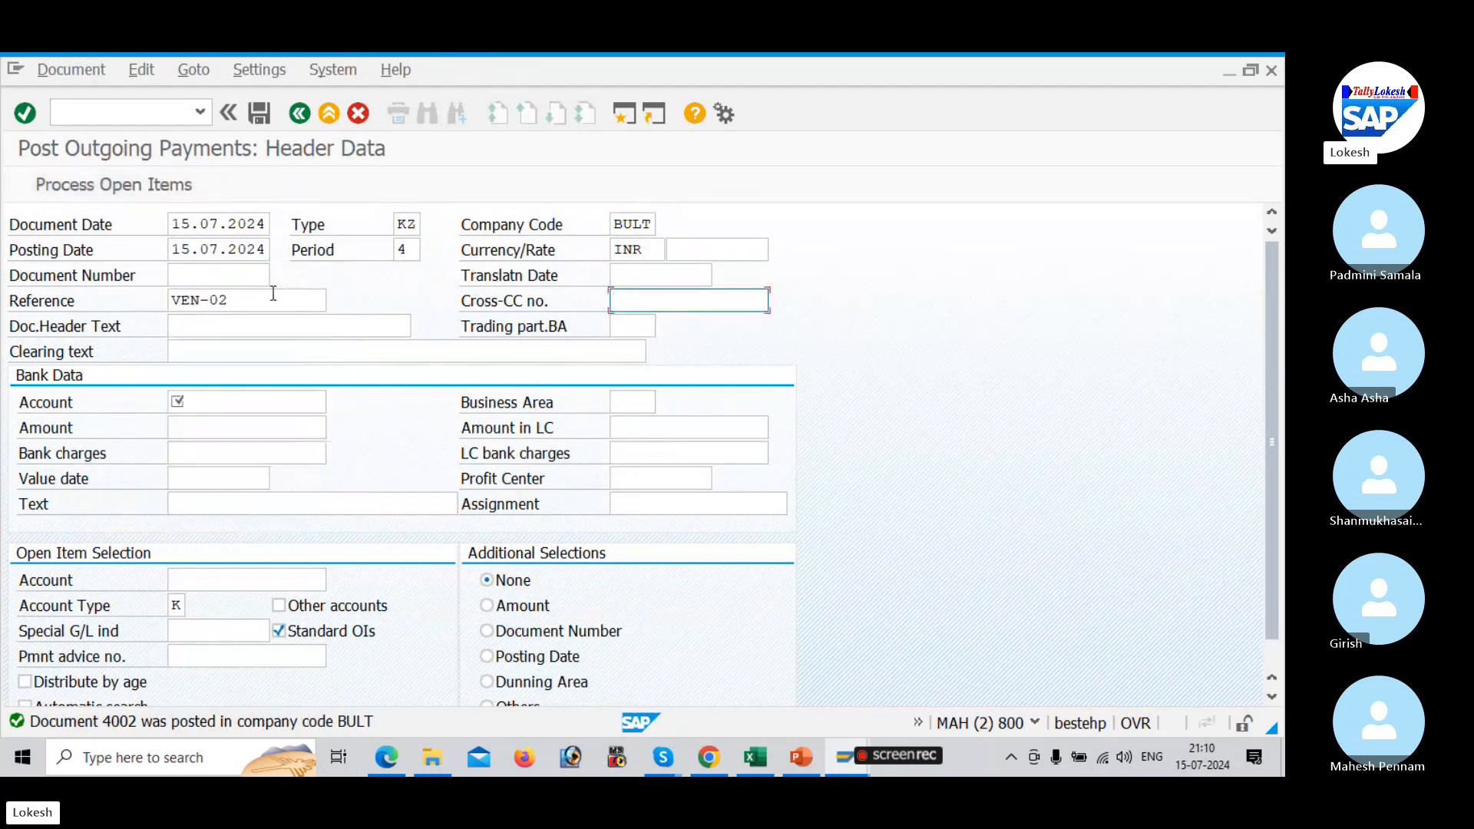
pyautogui.press('BackSpace')
pyautogui.write('3')
pyautogui.press('Tab')
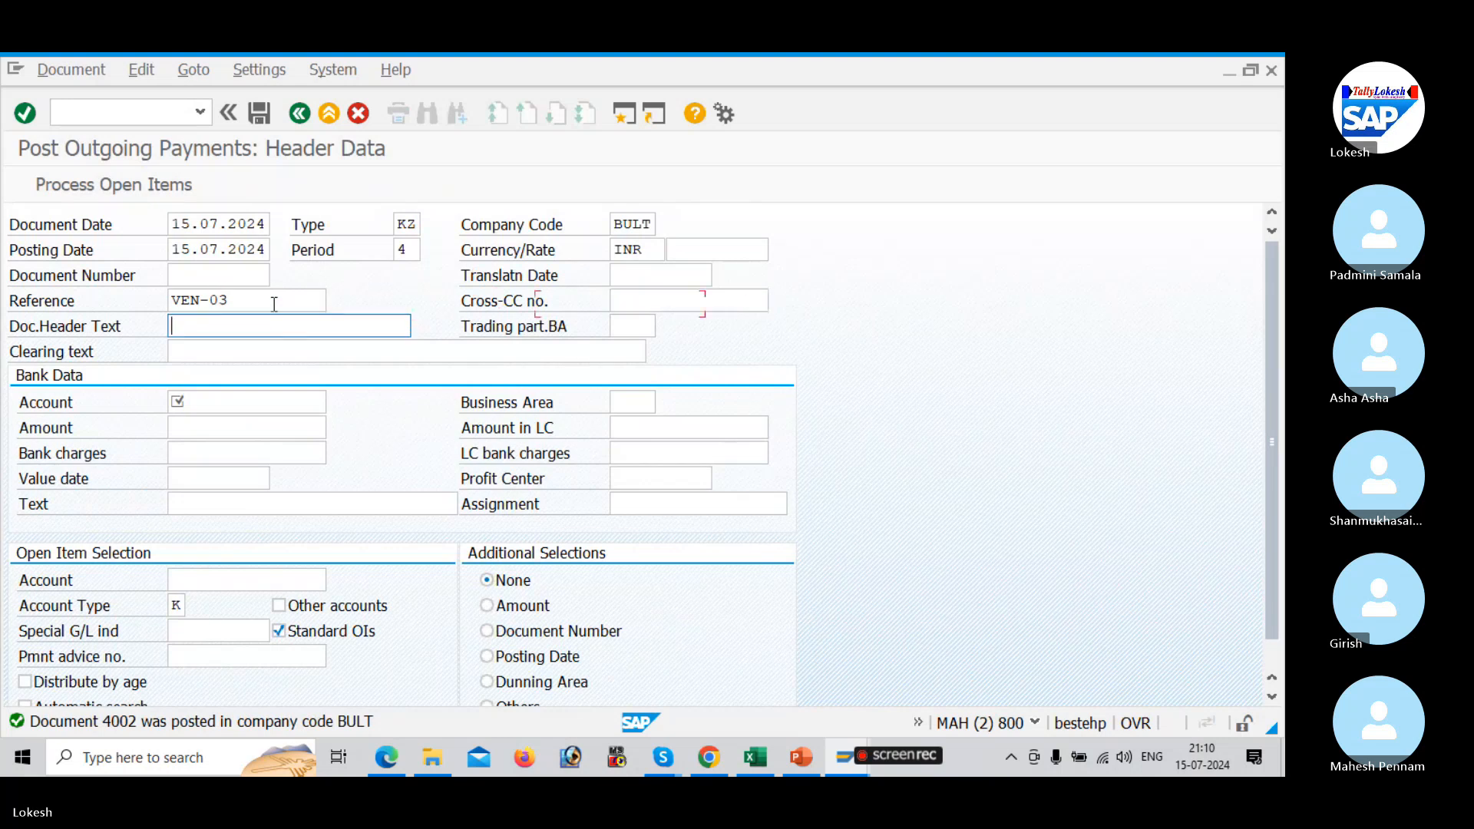
pyautogui.press('Down')
pyautogui.press('Return')
pyautogui.press('Tab')
pyautogui.press('Tab')
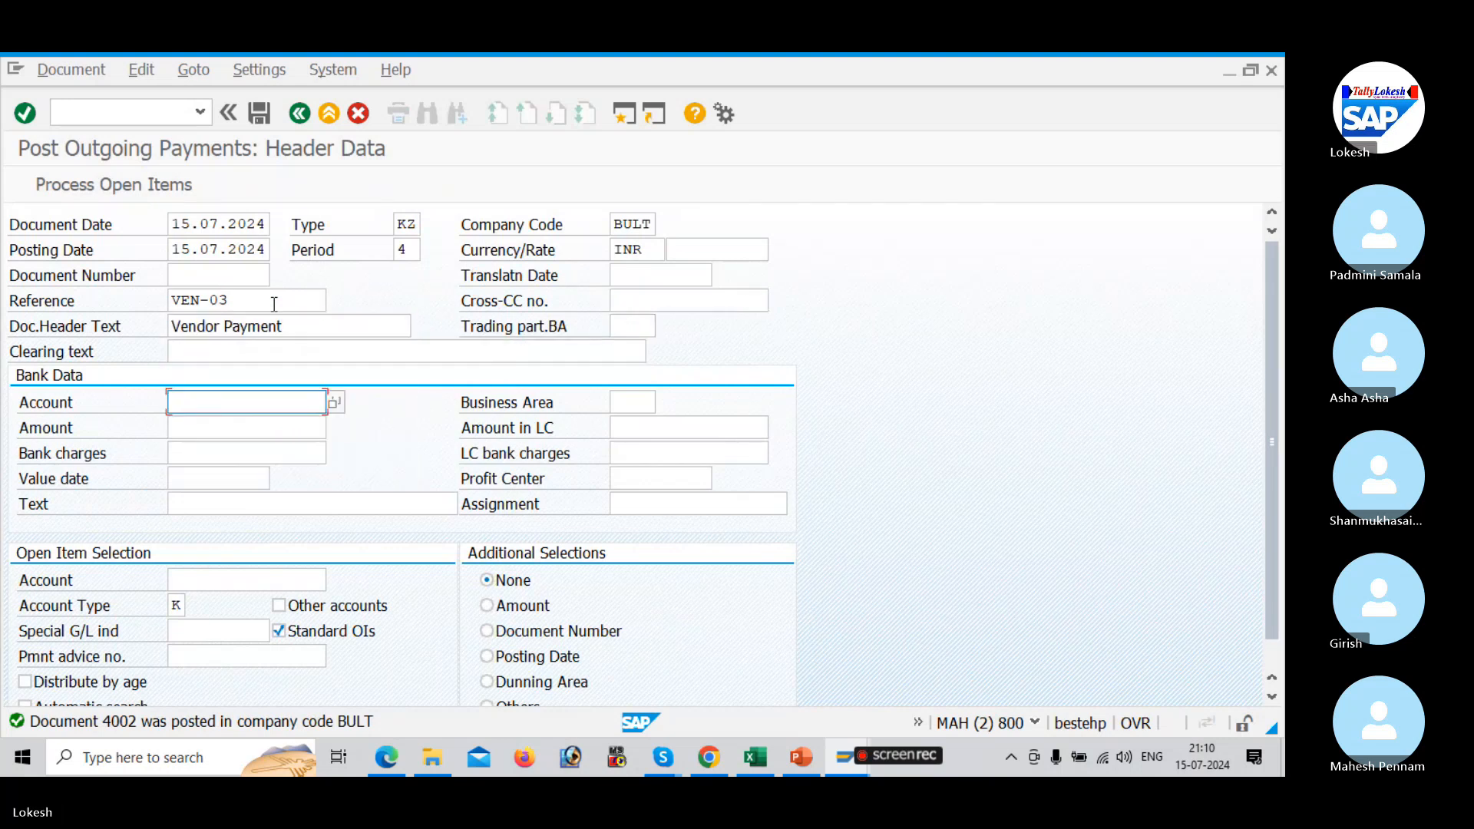
# Enter the Sbi Bank G/L account with an amount of 15000 INR for the new payment.
pyautogui.press('Down')
pyautogui.press('Return')
pyautogui.press('Tab')
pyautogui.press('Tab')
pyautogui.write('15000')
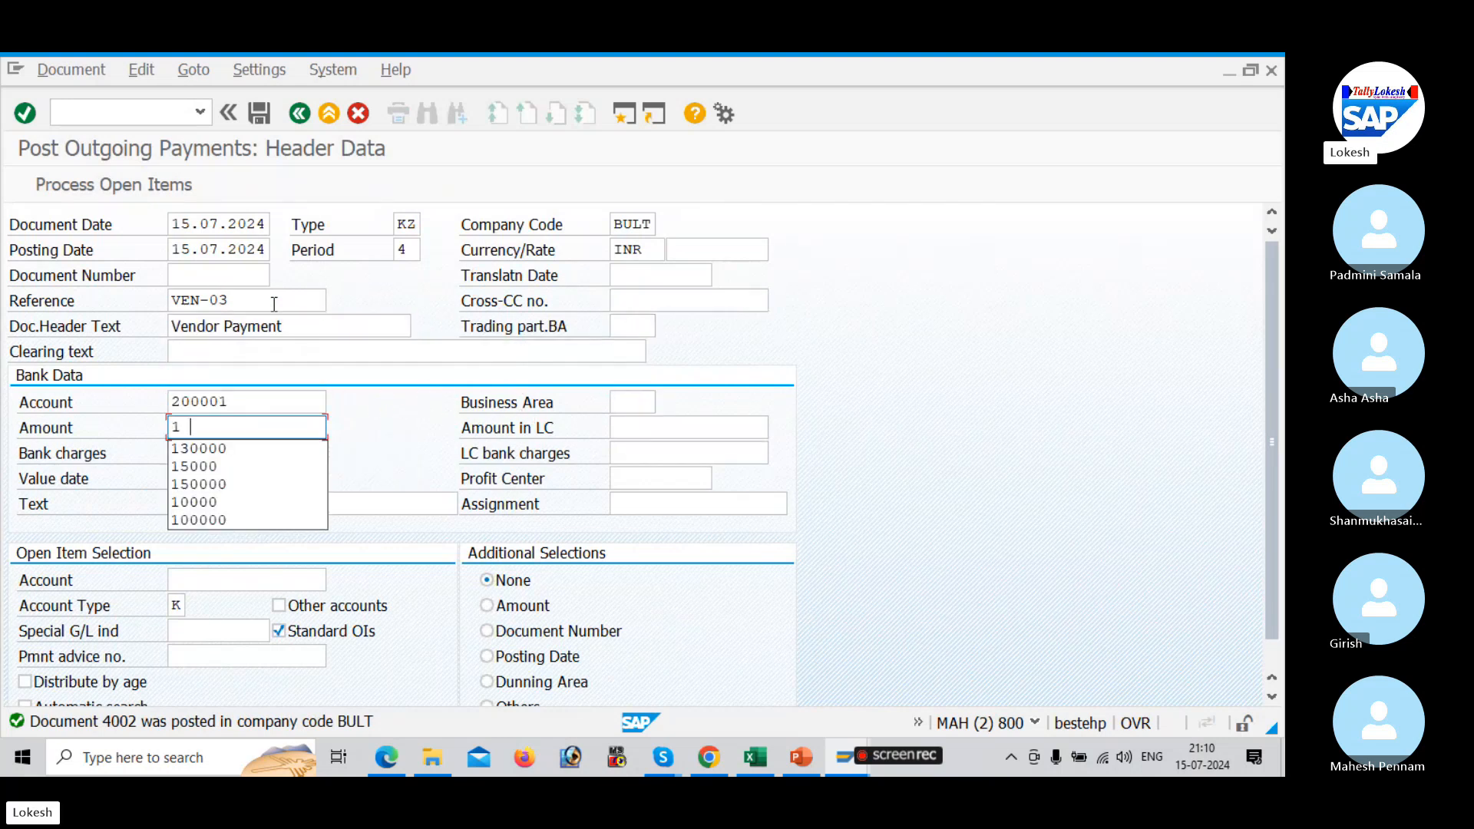
pyautogui.press('Tab')
pyautogui.press('Tab')
pyautogui.press('Tab')
pyautogui.press('Tab')
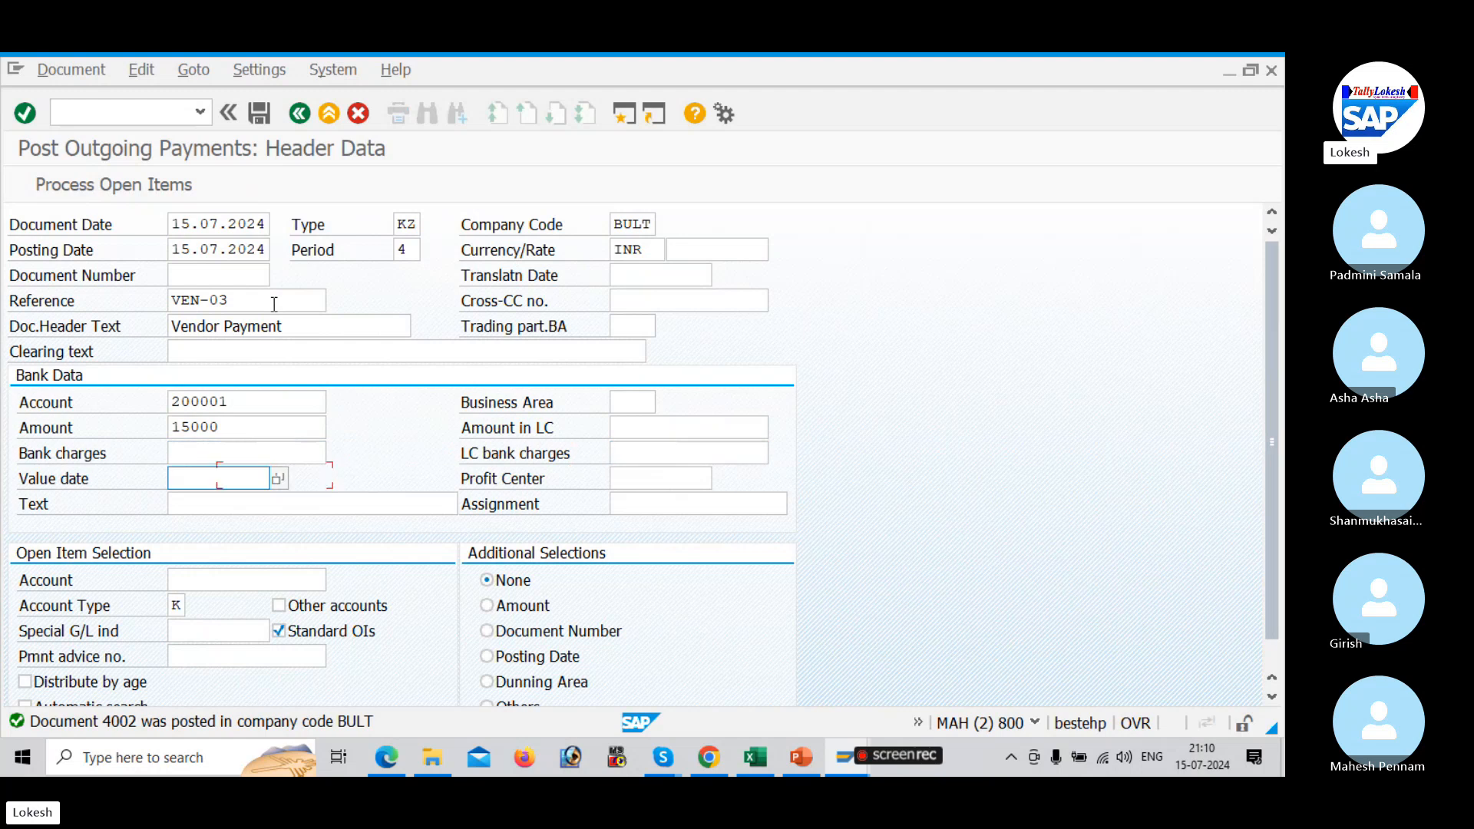
# Set the value date to 15.07.2024 and the bank item text to Vendor Invoice for payment VEN-03.
pyautogui.press('Down')
pyautogui.press('Return')
pyautogui.press('Tab')
pyautogui.press('Tab')
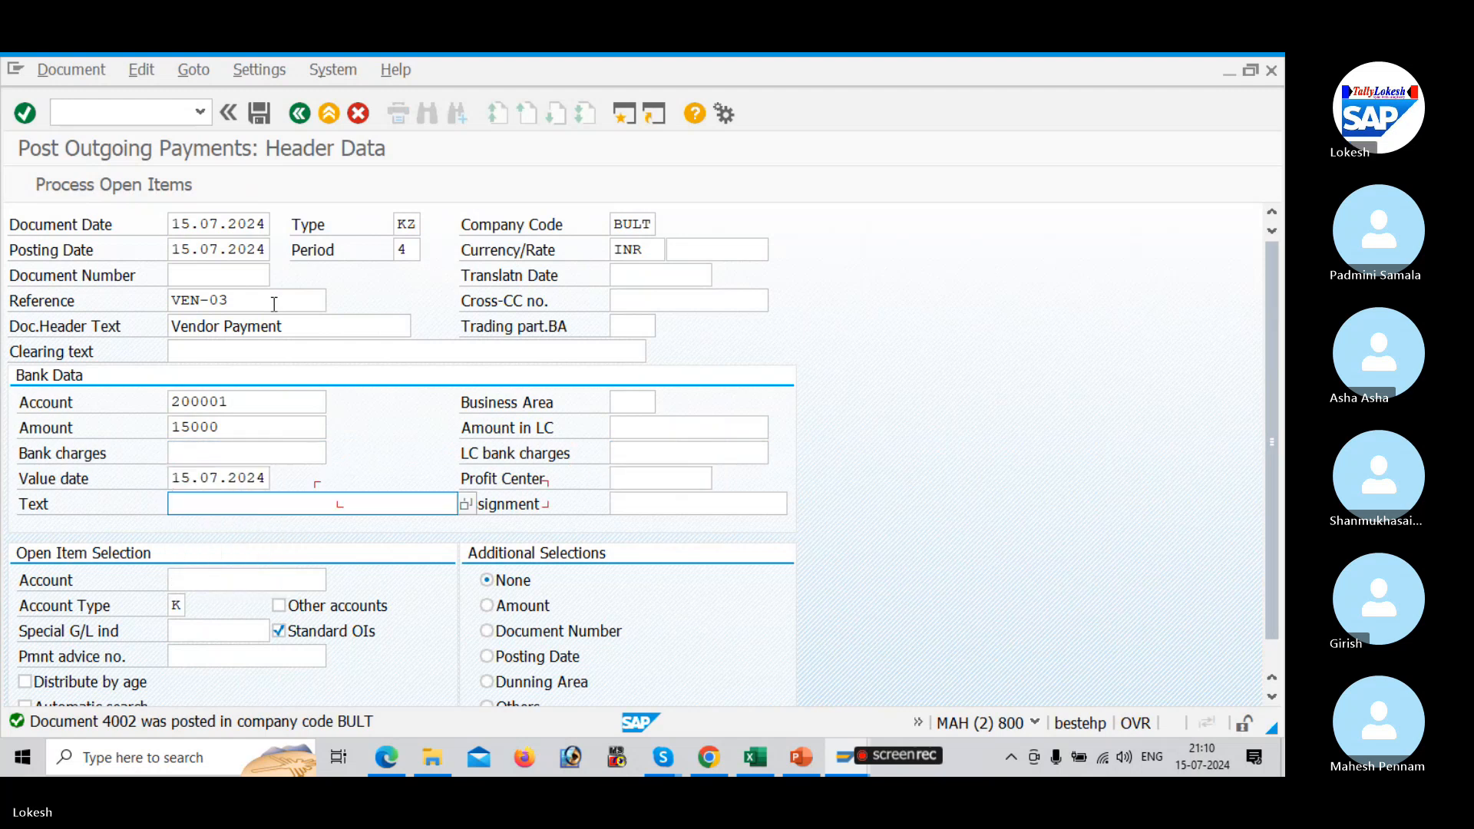
pyautogui.press('Down')
pyautogui.press('Return')
# Select the open items of vendor TATA SOLUTIONS PVT LTD for processing and open the residual items view.
pyautogui.press('Tab')
pyautogui.press('Tab')
pyautogui.press('Down')
pyautogui.press('Return')
pyautogui.press('Tab')
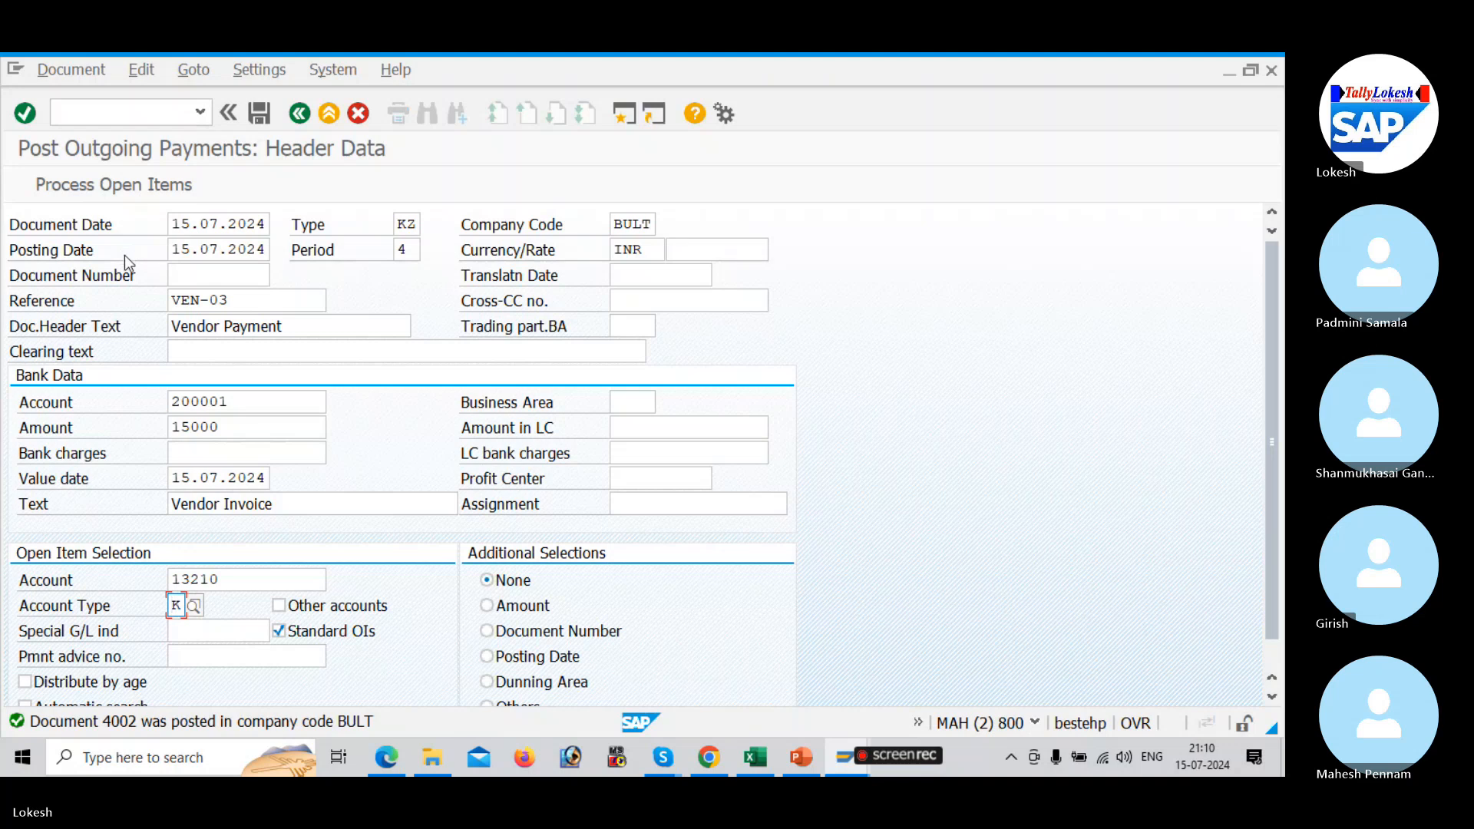
pyautogui.click(175, 199)
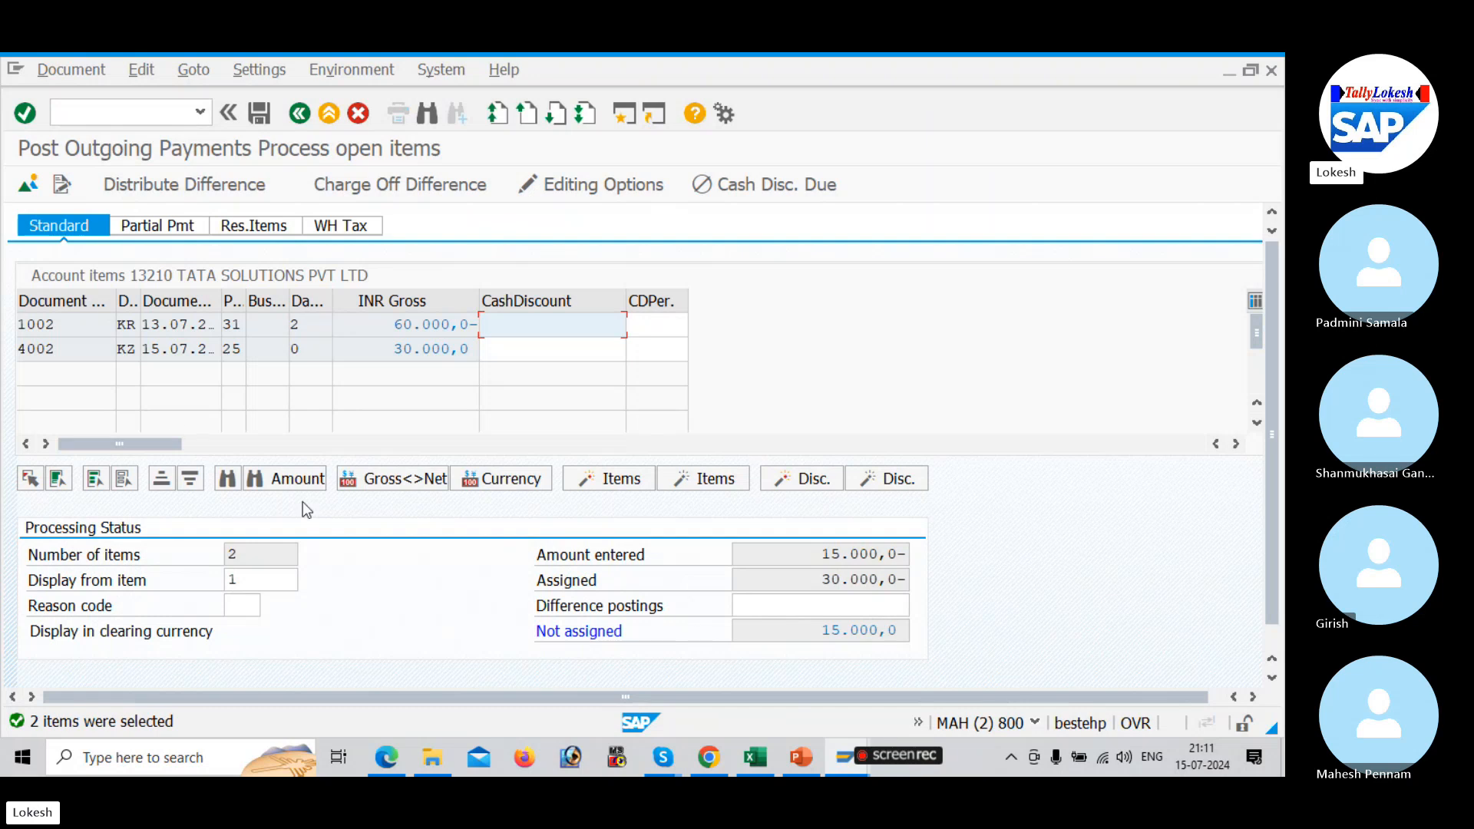
pyautogui.click(261, 229)
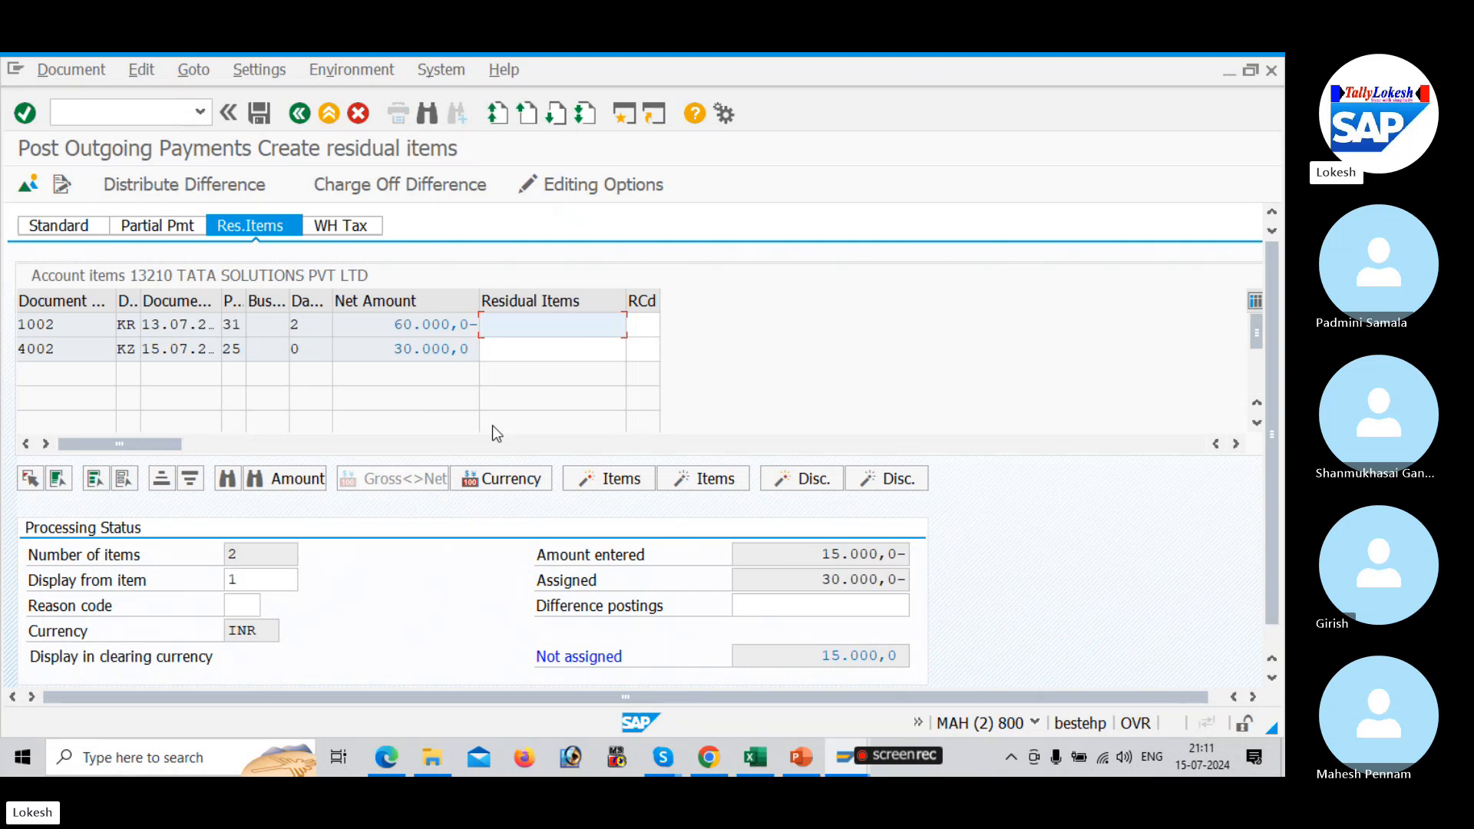
# Check the vendor line item display and switch to the Skype call window.
pyautogui.hotkey('alt', 'Tab')
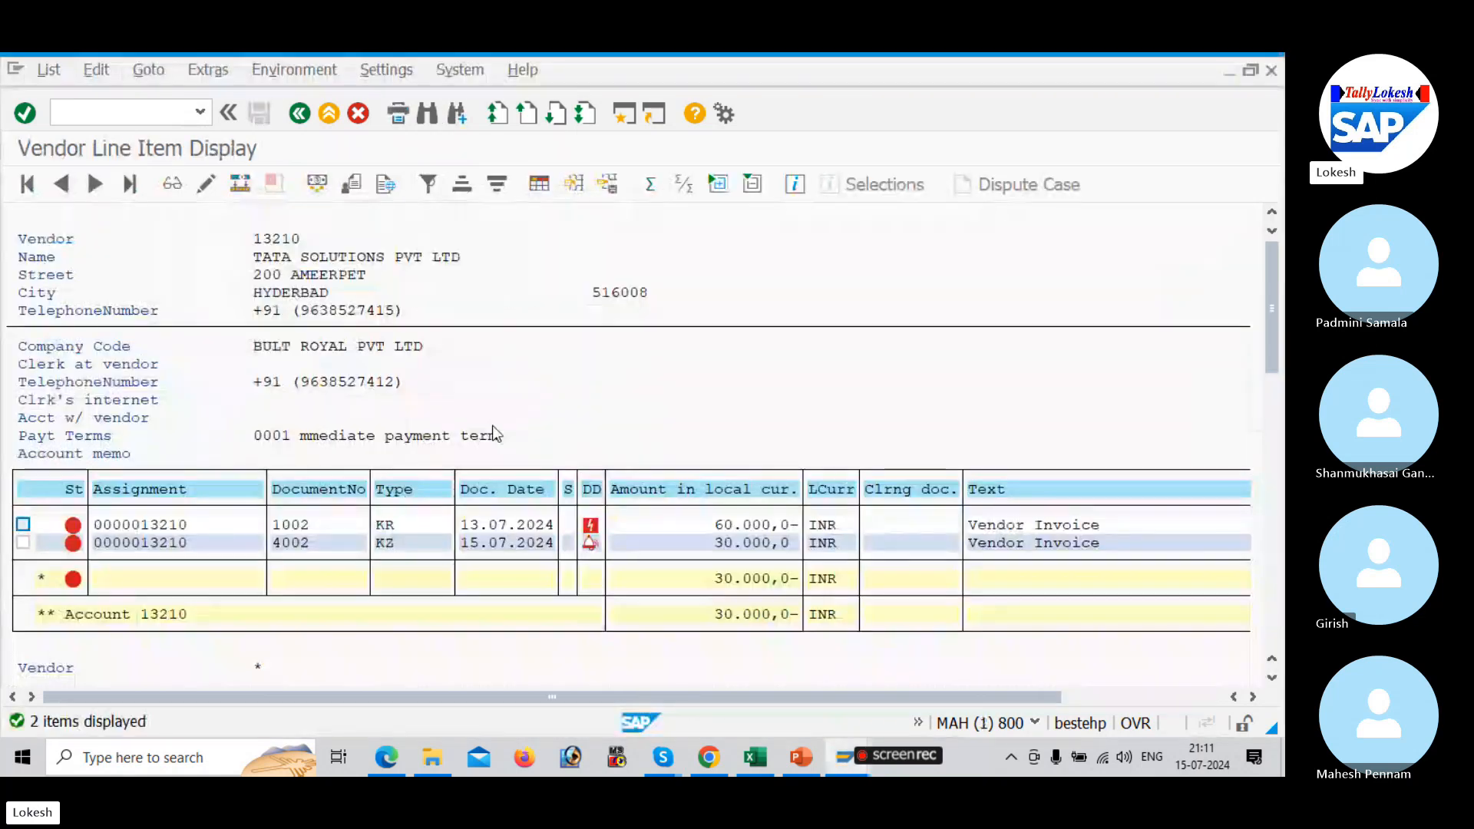
pyautogui.hotkey('alt', 'Tab')
pyautogui.hotkey('alt', 'Tab')
pyautogui.hotkey('alt', 'Tab')
pyautogui.hotkey('alt', 'Tab')
pyautogui.hotkey('alt', 'Tab')
pyautogui.hotkey('alt', 'Tab')
pyautogui.hotkey('alt', 'Tab')
pyautogui.hotkey('alt', 'Tab')
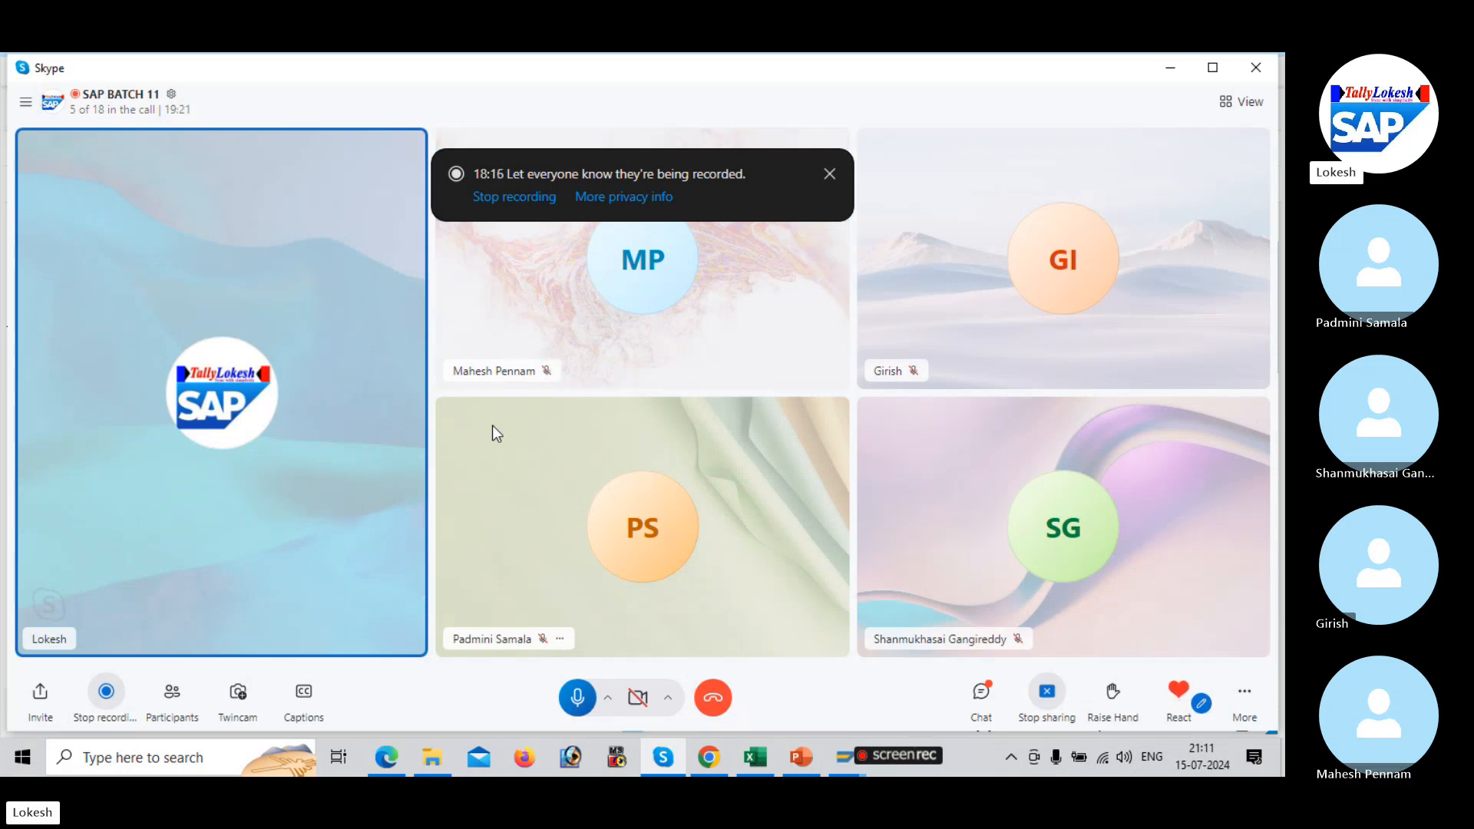
# Return to the SAP residual items view, assign the residual amount to the 60,000 invoice and start posting the payment.
pyautogui.hotkey('alt', 'Tab')
pyautogui.hotkey('alt', 'Tab')
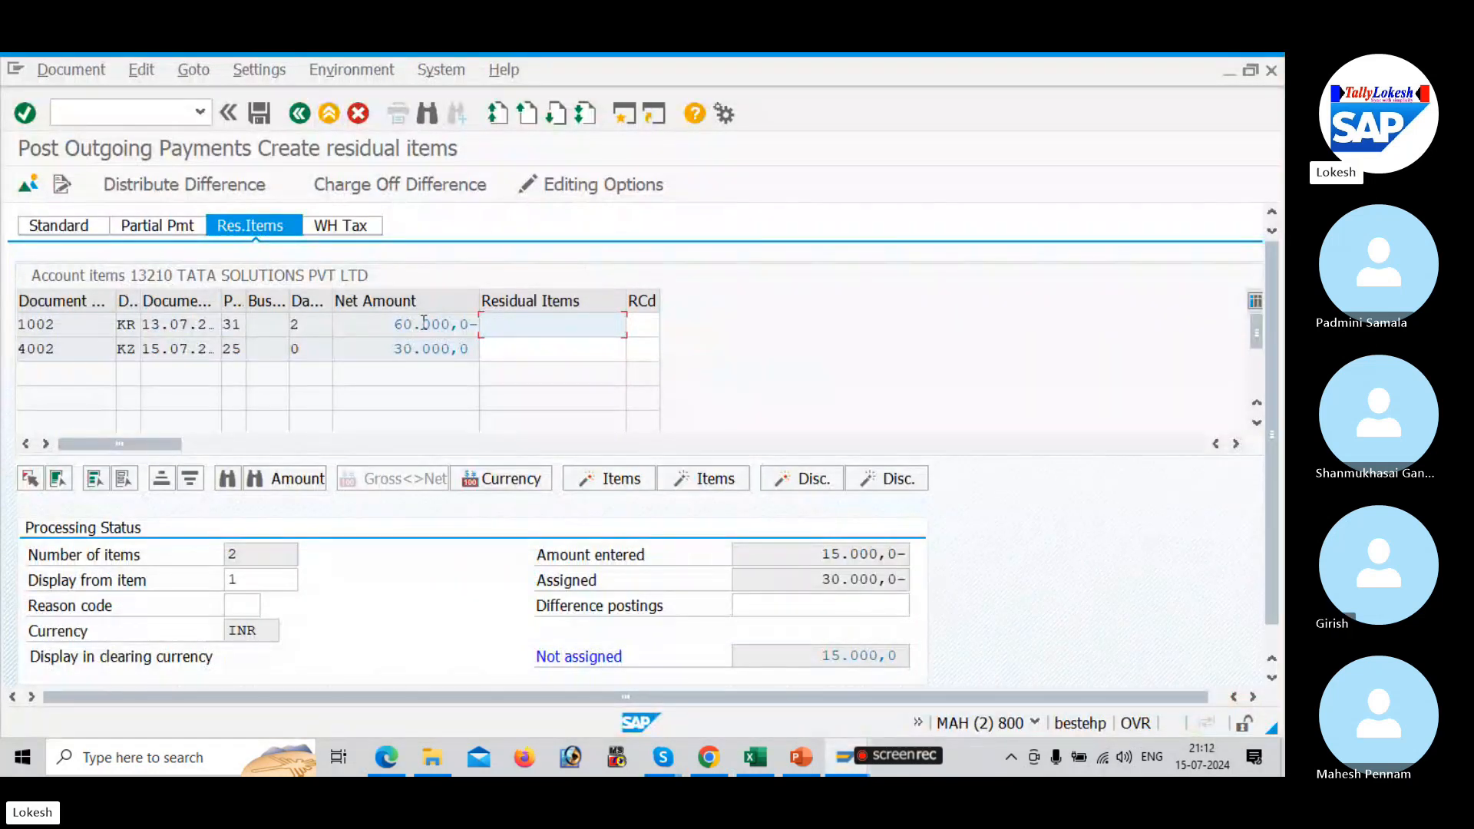
pyautogui.doubleClick(554, 327)
pyautogui.click(261, 115)
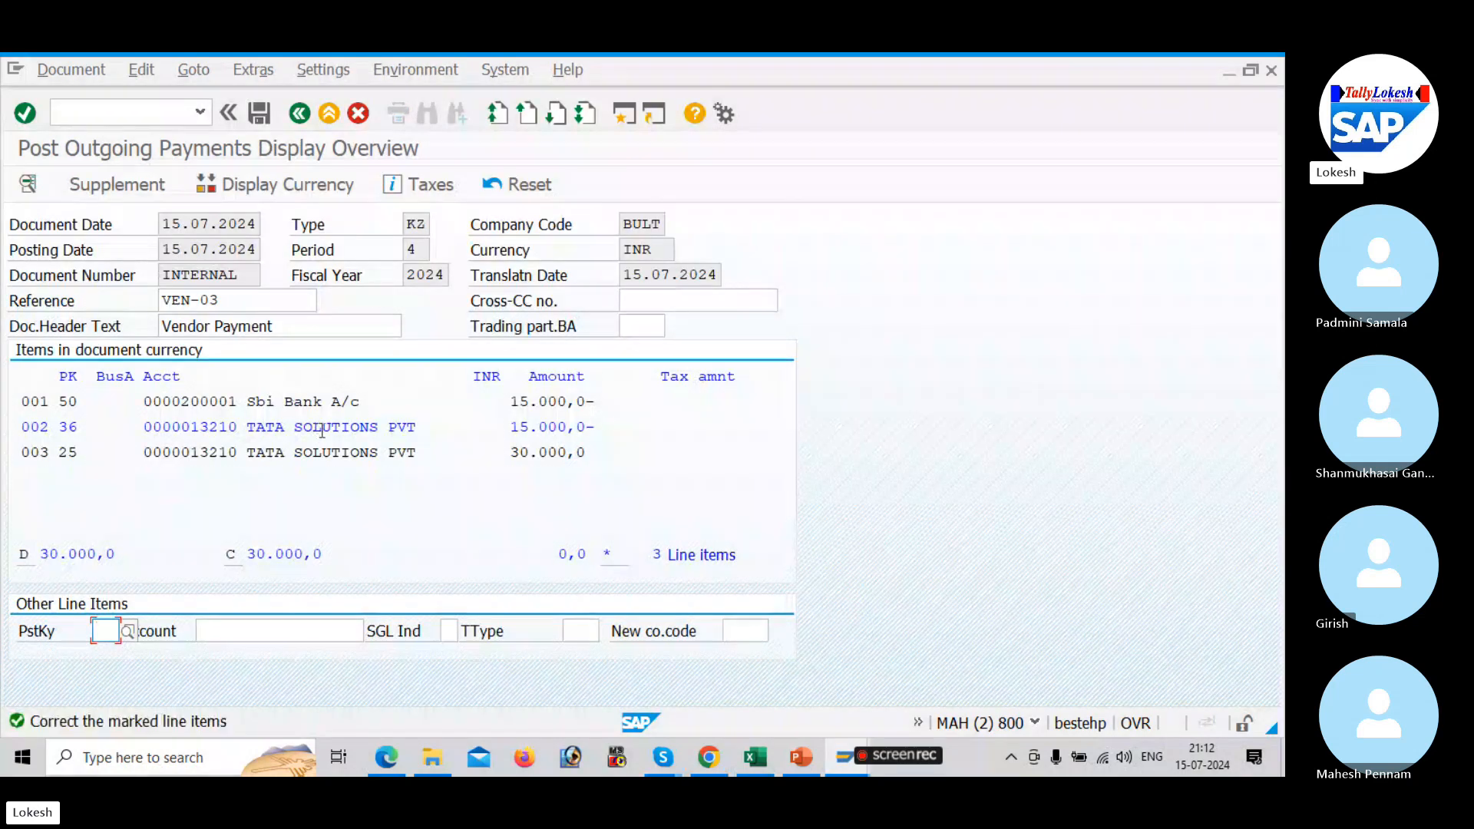
# Set the text of the TATA SOLUTIONS residual line item to Vendor Invoice and post the outgoing payment.
pyautogui.doubleClick(321, 430)
pyautogui.click(253, 431)
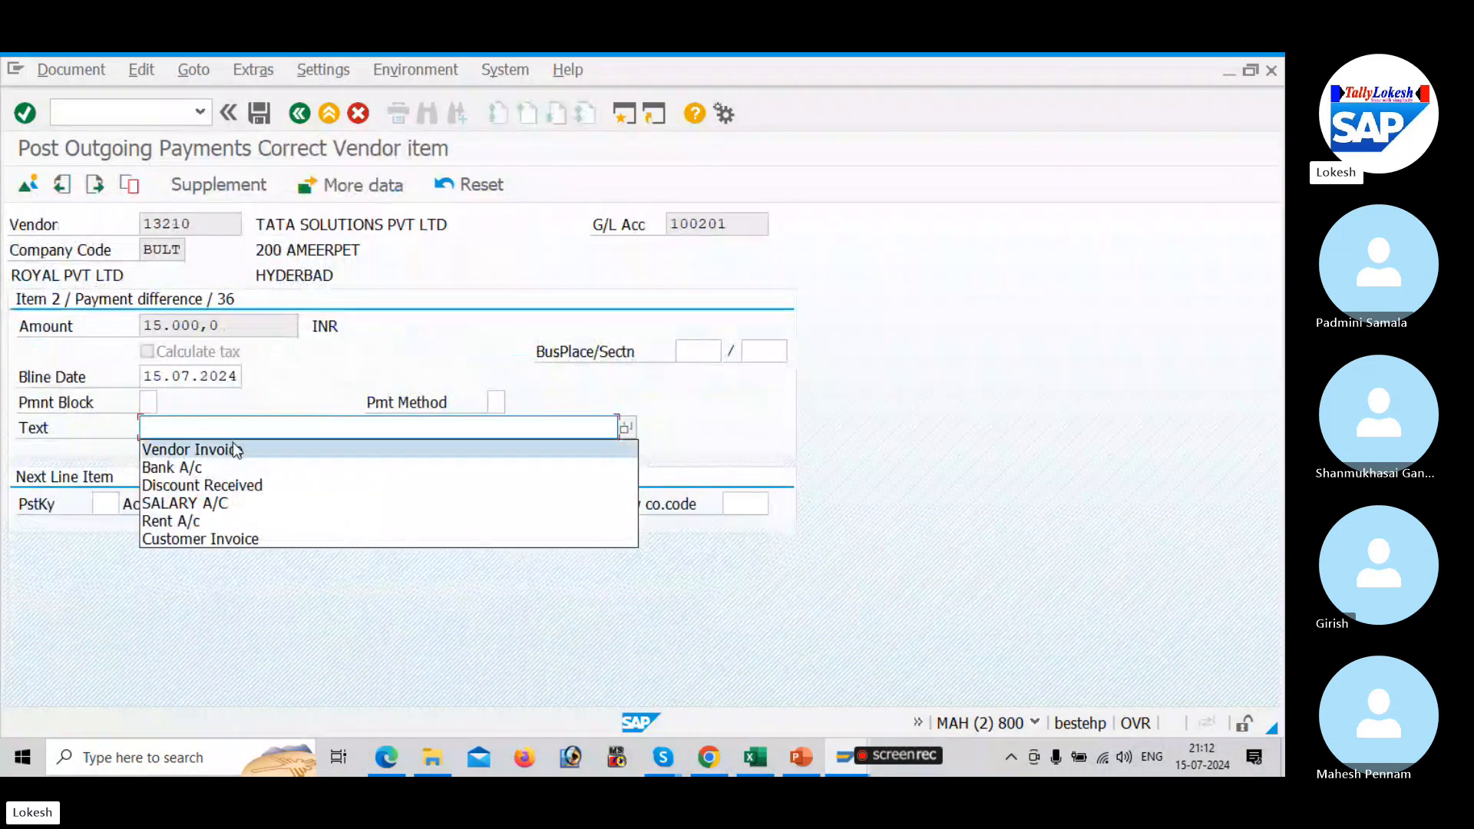
pyautogui.click(237, 447)
pyautogui.click(259, 113)
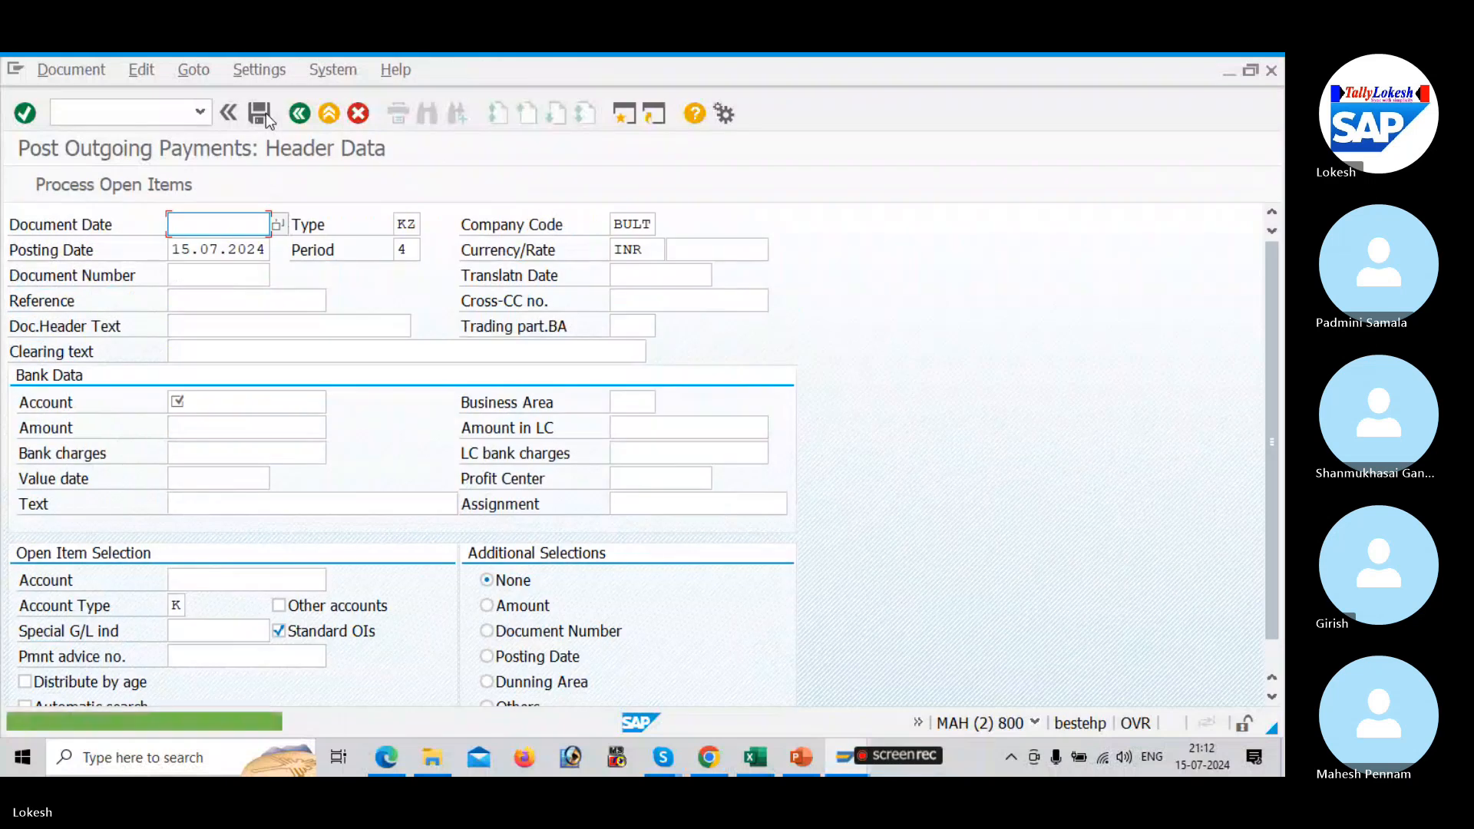
# Refresh the open items in the vendor line item display and return to the outgoing payment entry.
pyautogui.hotkey('alt', 'Tab')
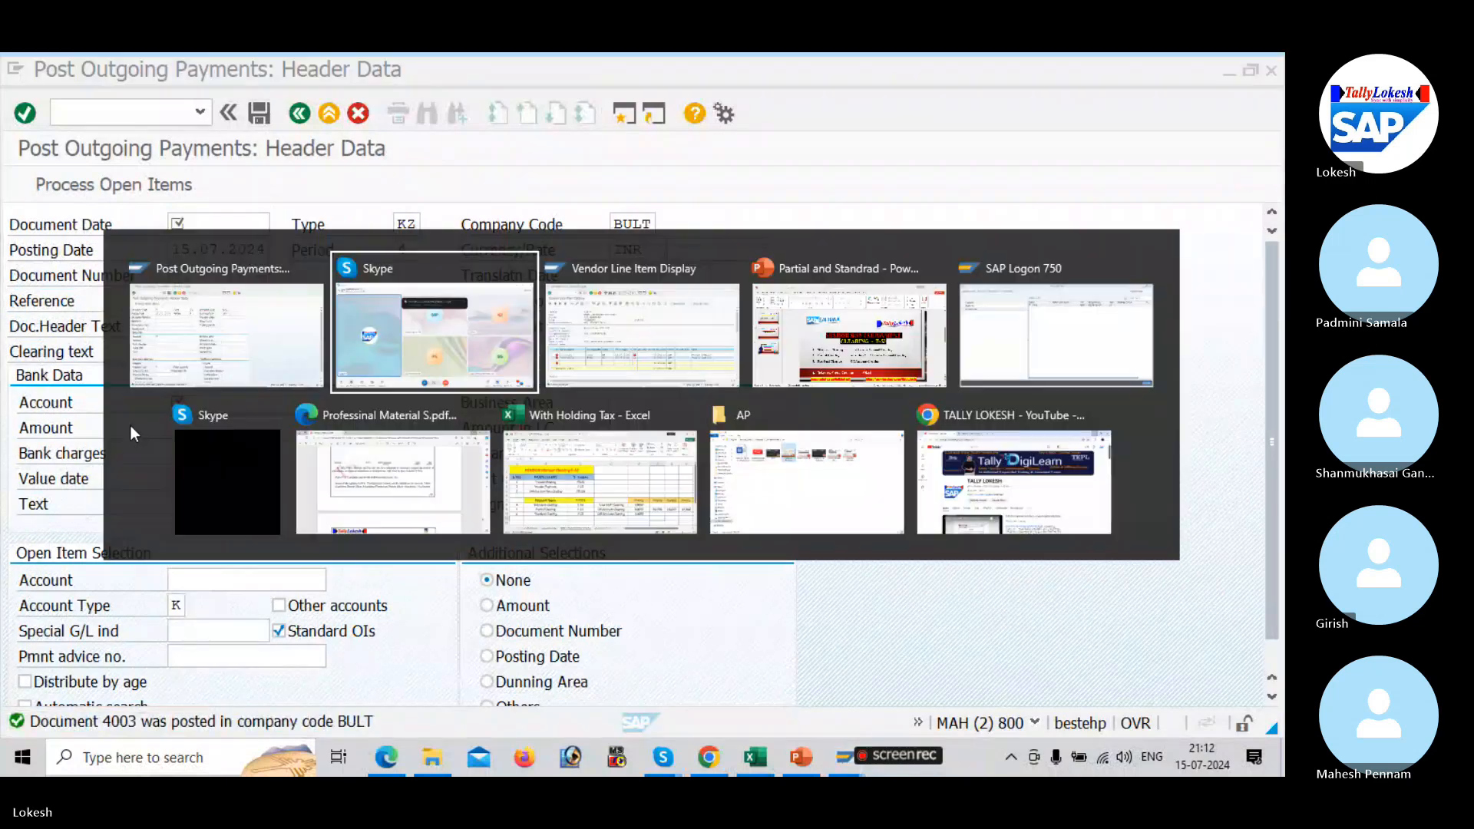
pyautogui.hotkey('alt', 'Tab')
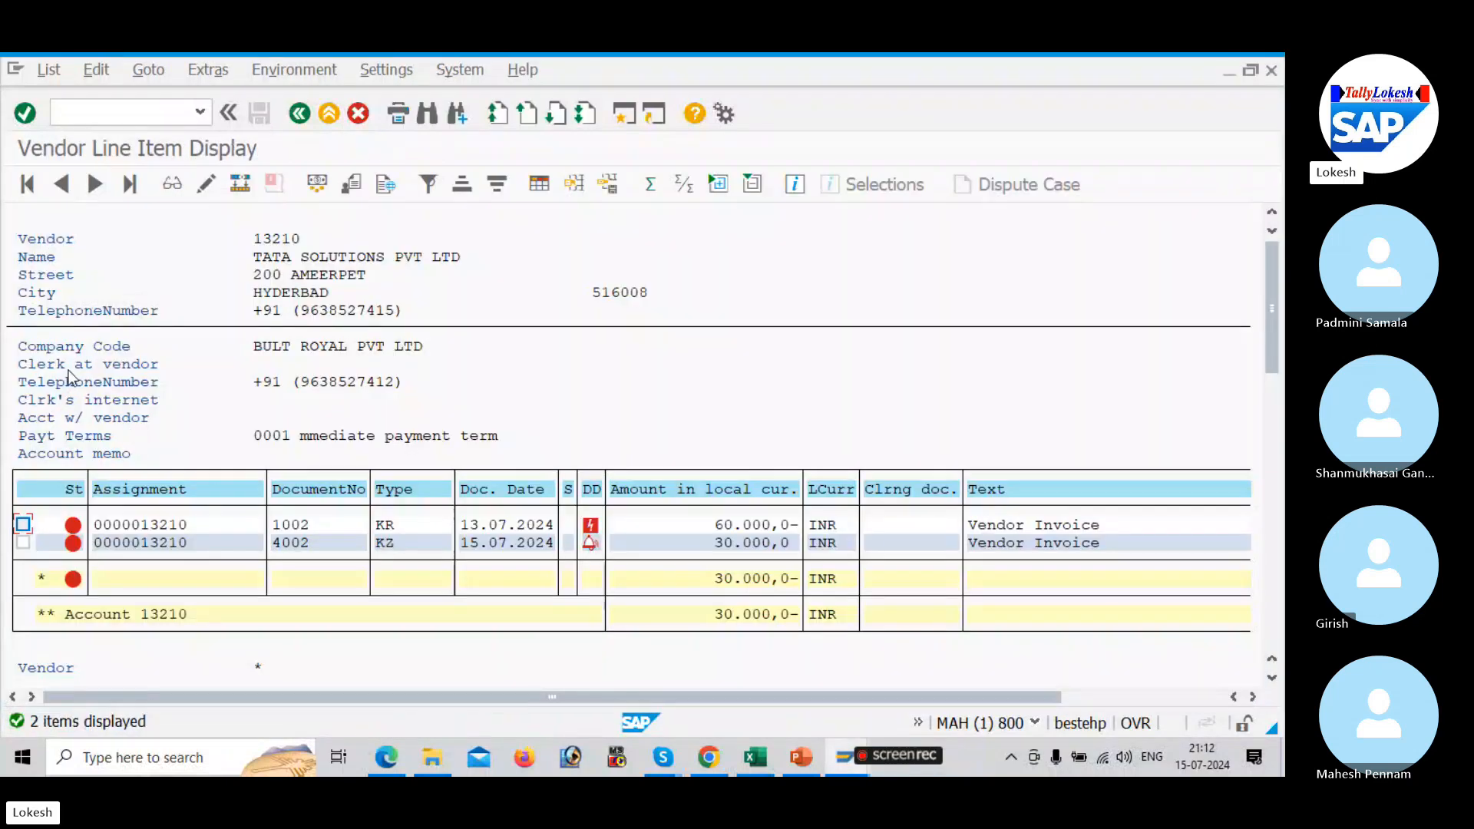
pyautogui.click(49, 70)
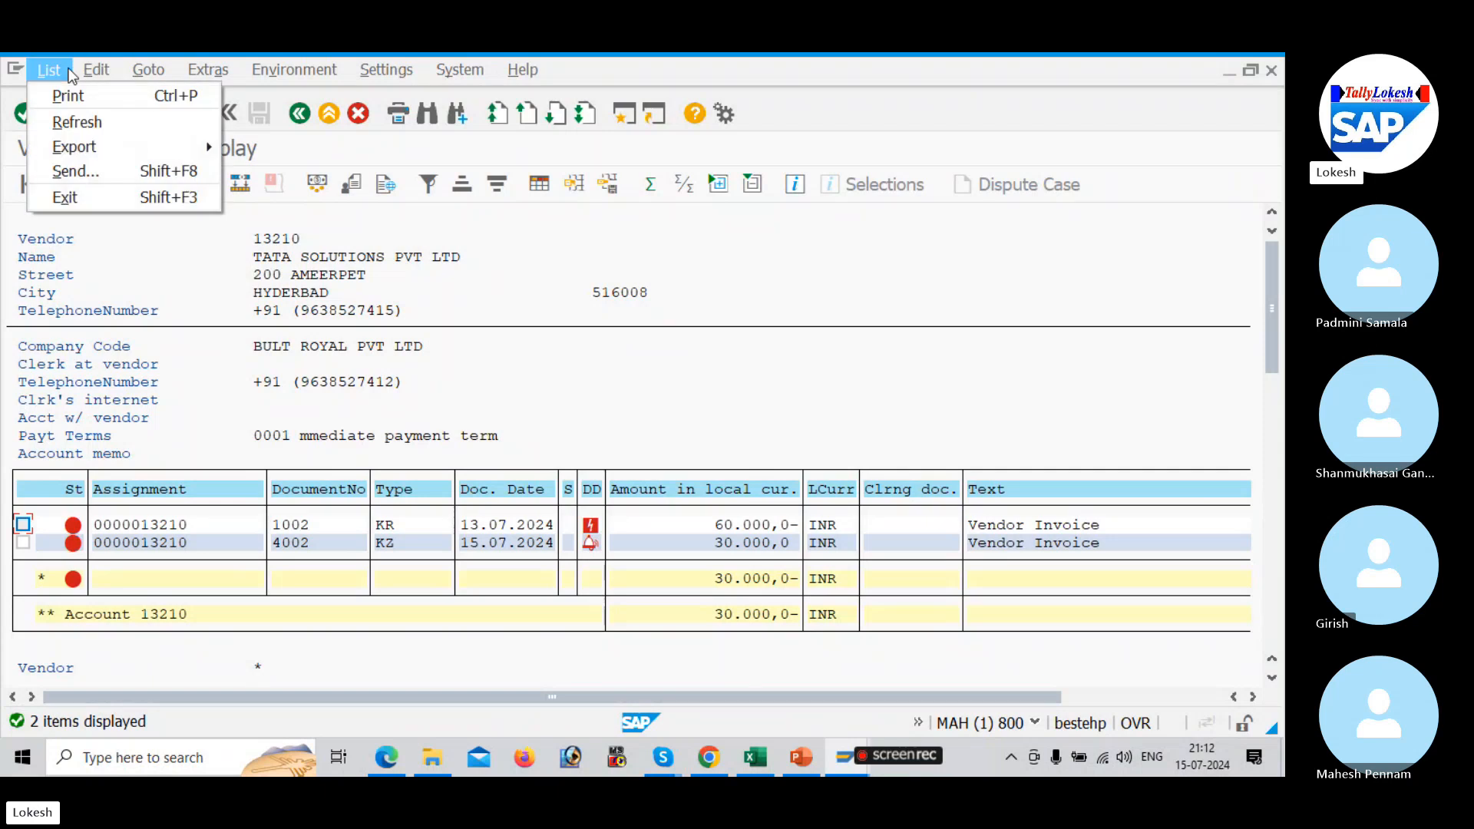
pyautogui.click(73, 121)
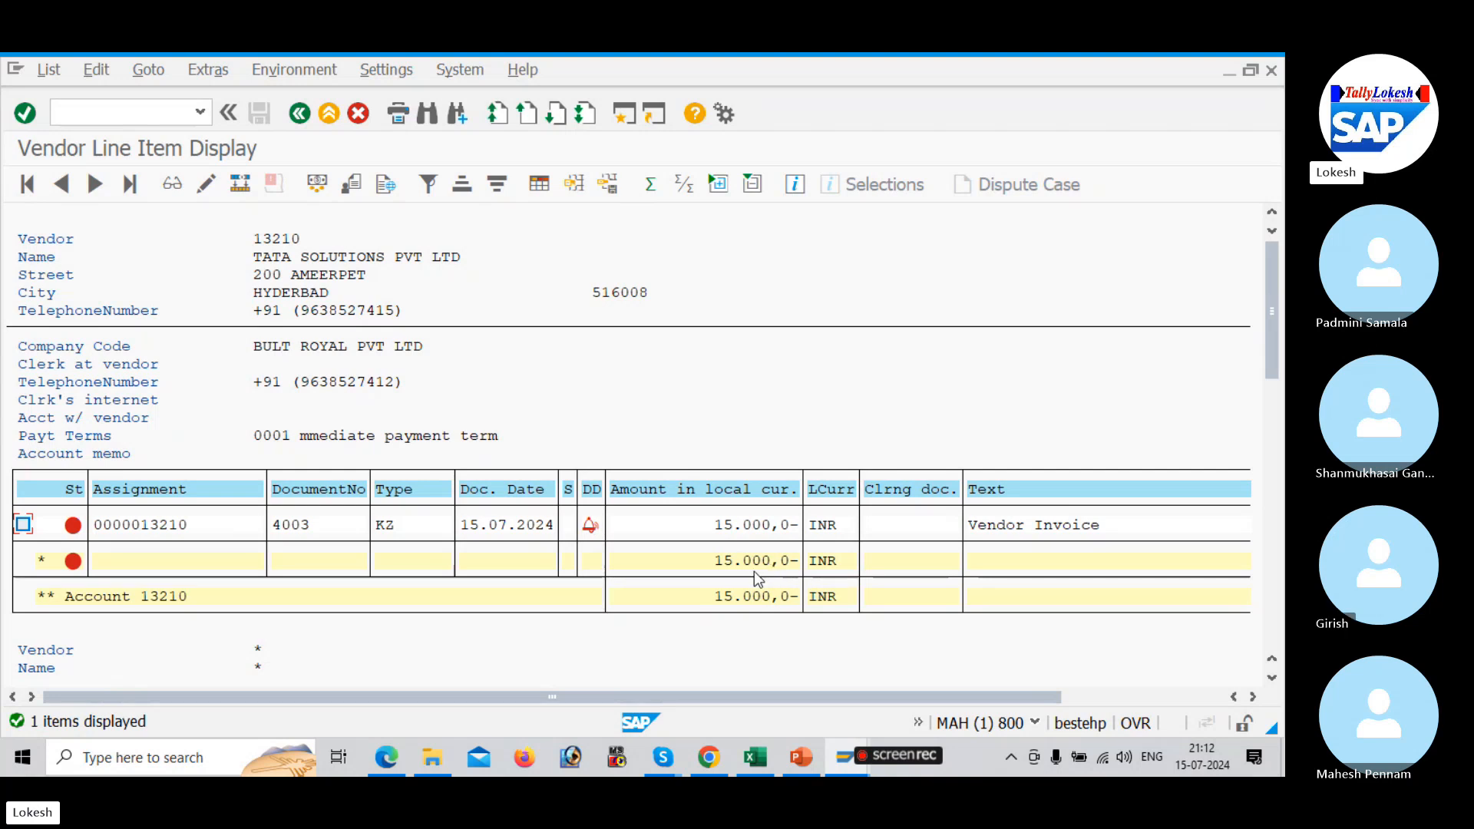
pyautogui.hotkey('alt', 'Tab')
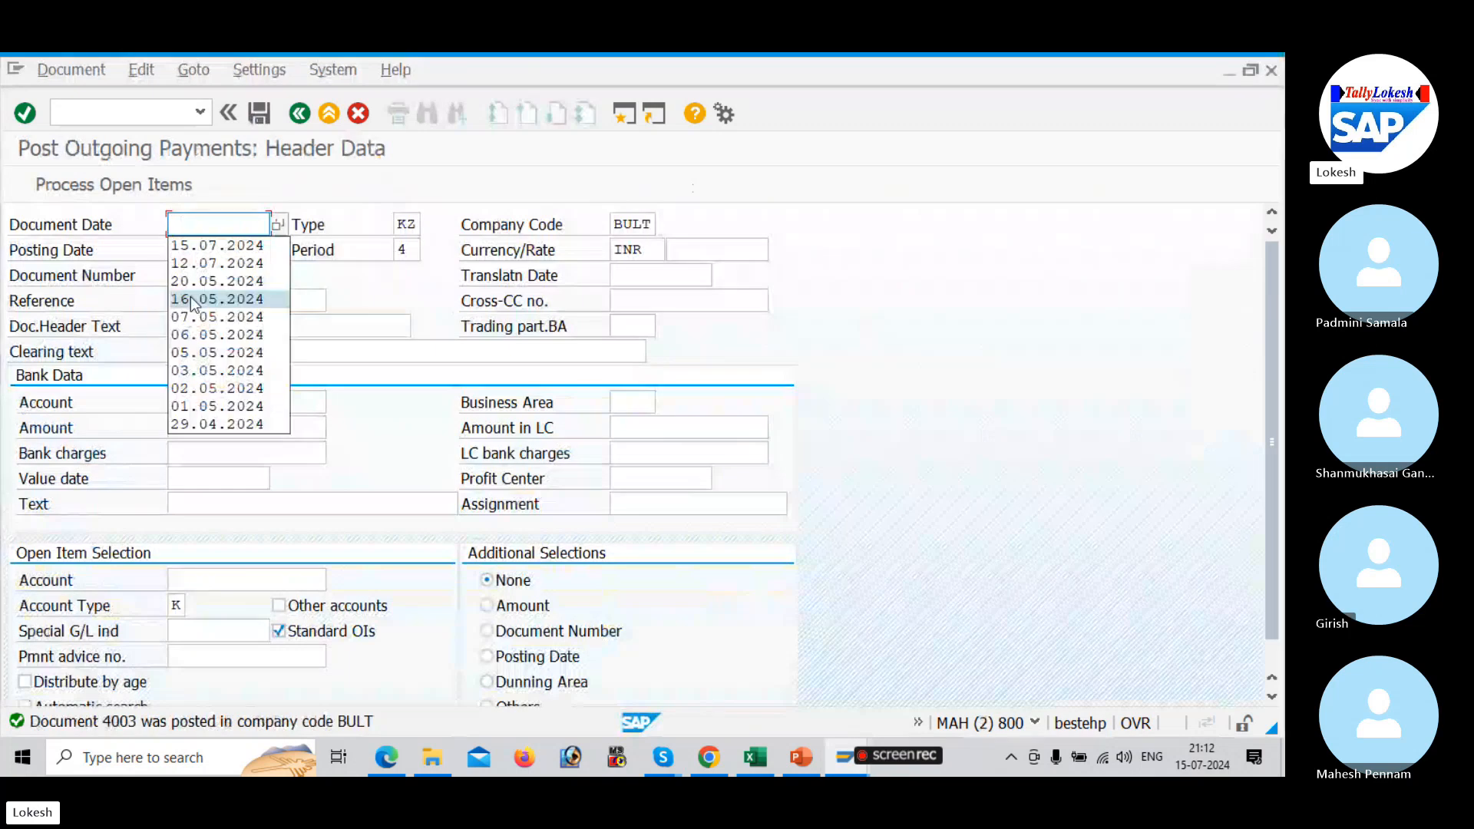
pyautogui.press('Down')
pyautogui.press('Return')
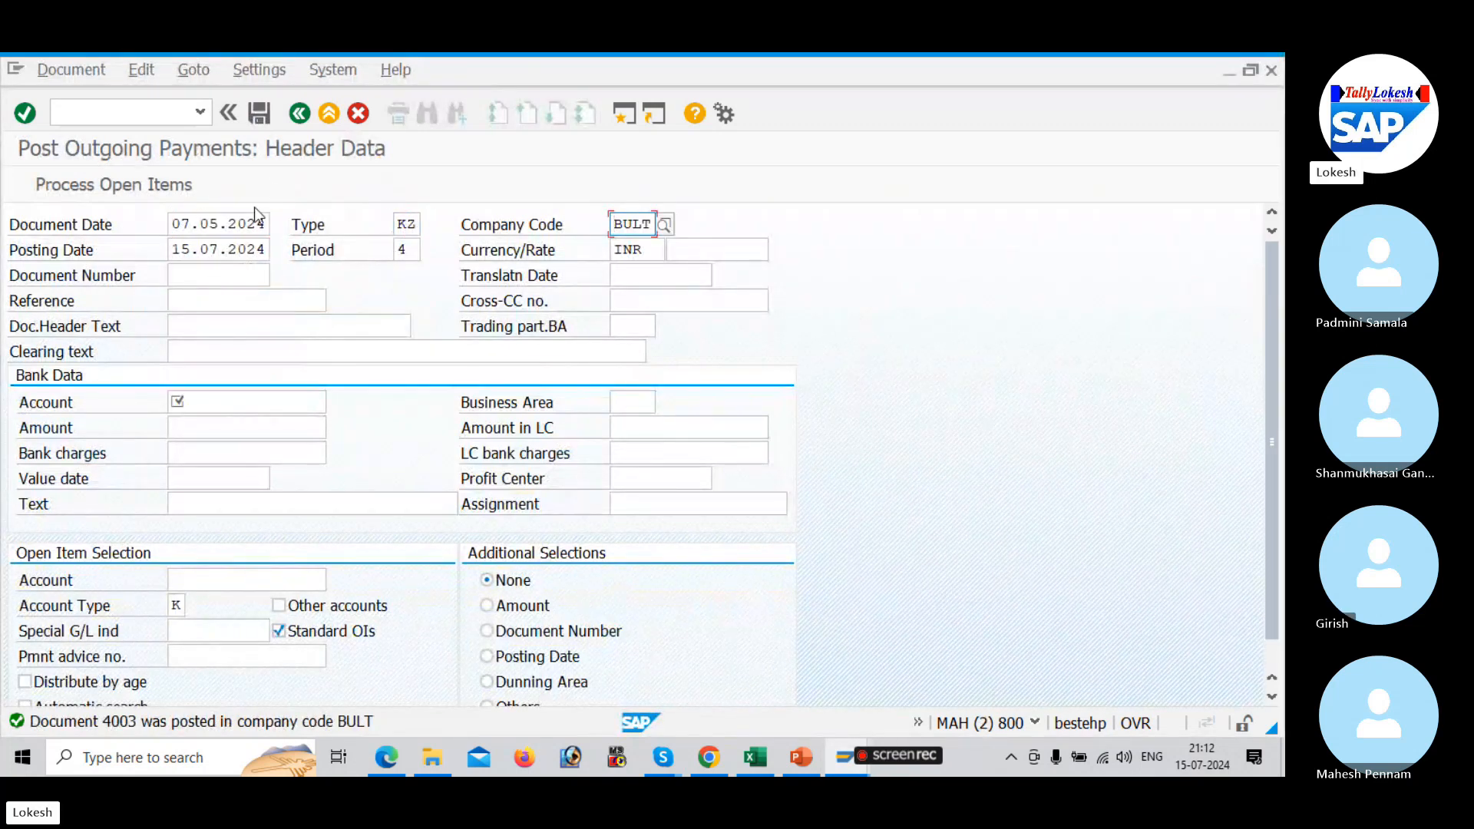
pyautogui.moveTo(261, 225); pyautogui.dragTo(98, 237)
pyautogui.press('Delete')
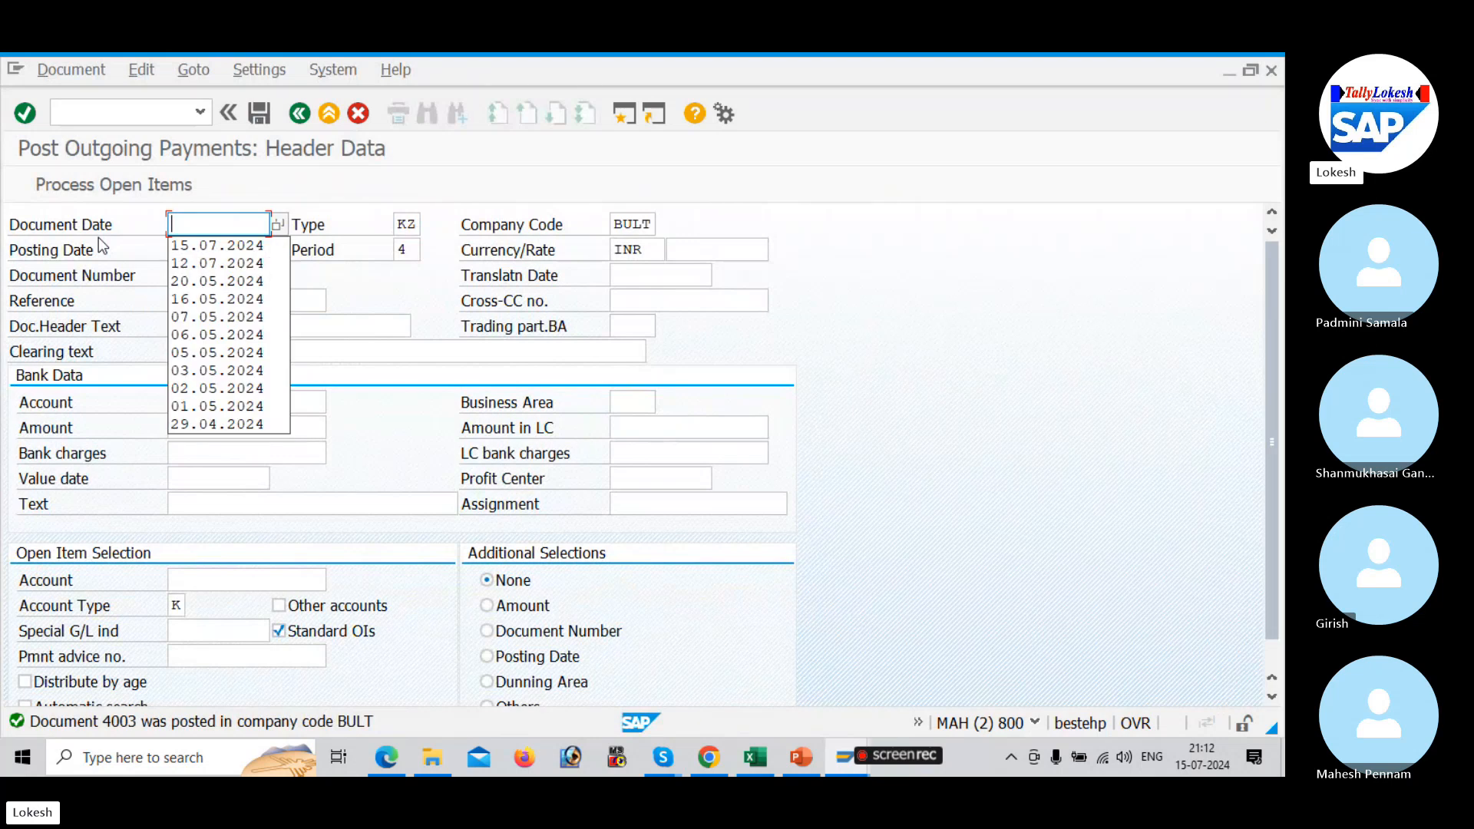
# Set the document date of the new outgoing payment to 15.07.2024 and its reference to VEN-04.
pyautogui.press('Return')
pyautogui.press('Tab')
pyautogui.press('Tab')
pyautogui.press('Tab')
pyautogui.press('Tab')
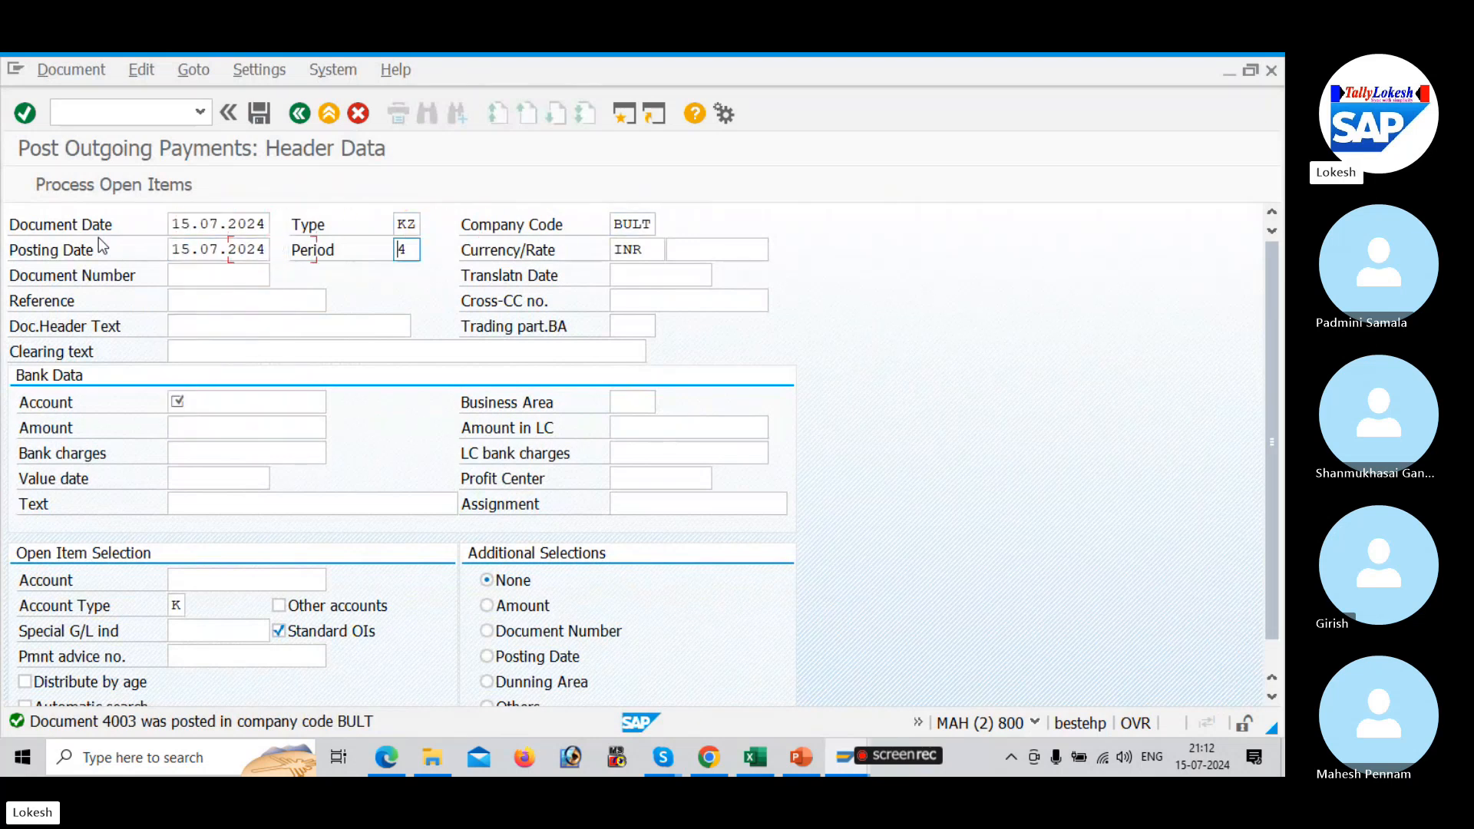
pyautogui.press('Tab')
pyautogui.press('Tab')
pyautogui.press('space')
pyautogui.press('Down')
pyautogui.press('Tab')
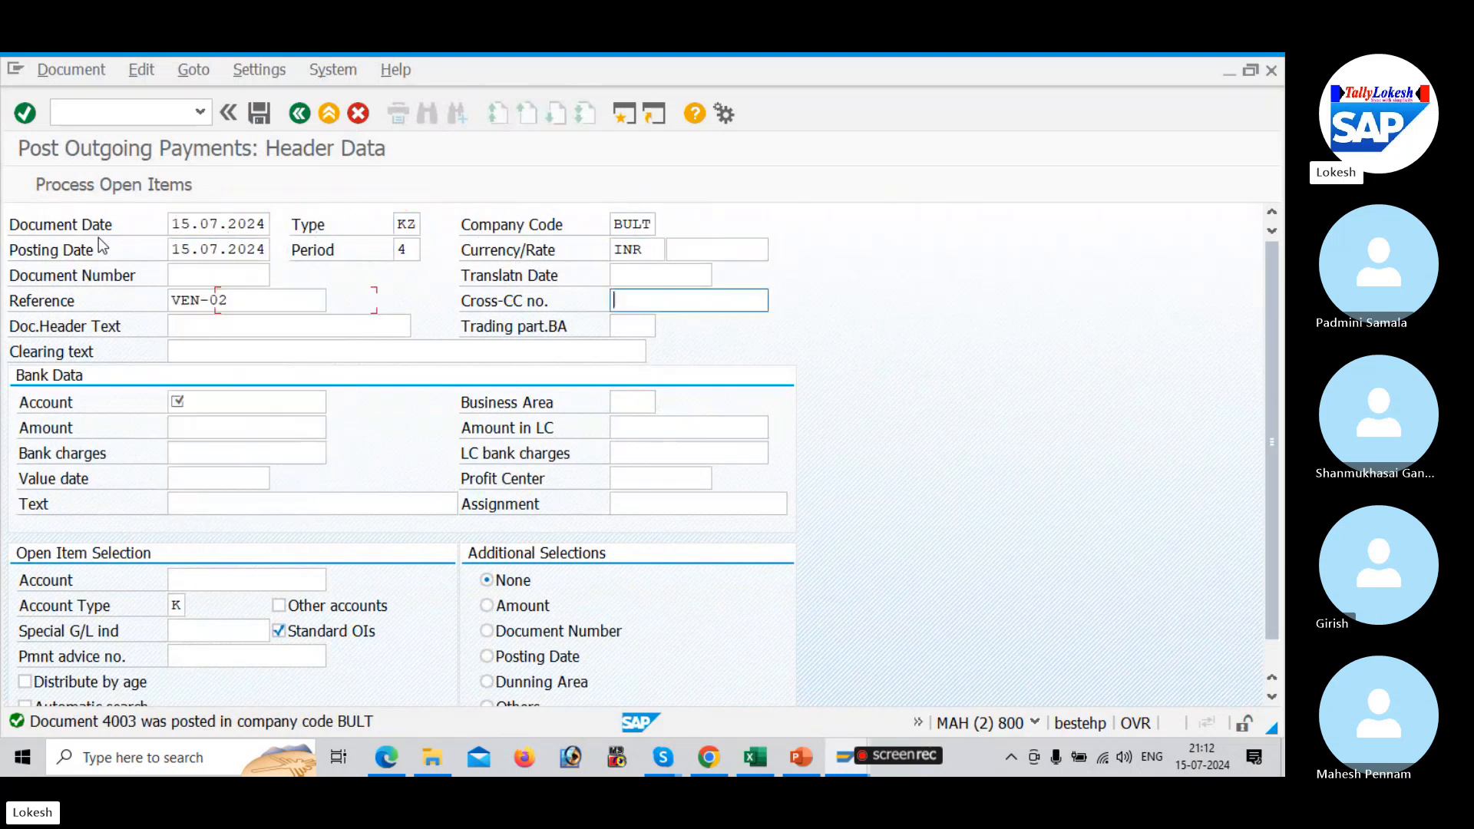
pyautogui.click(229, 299)
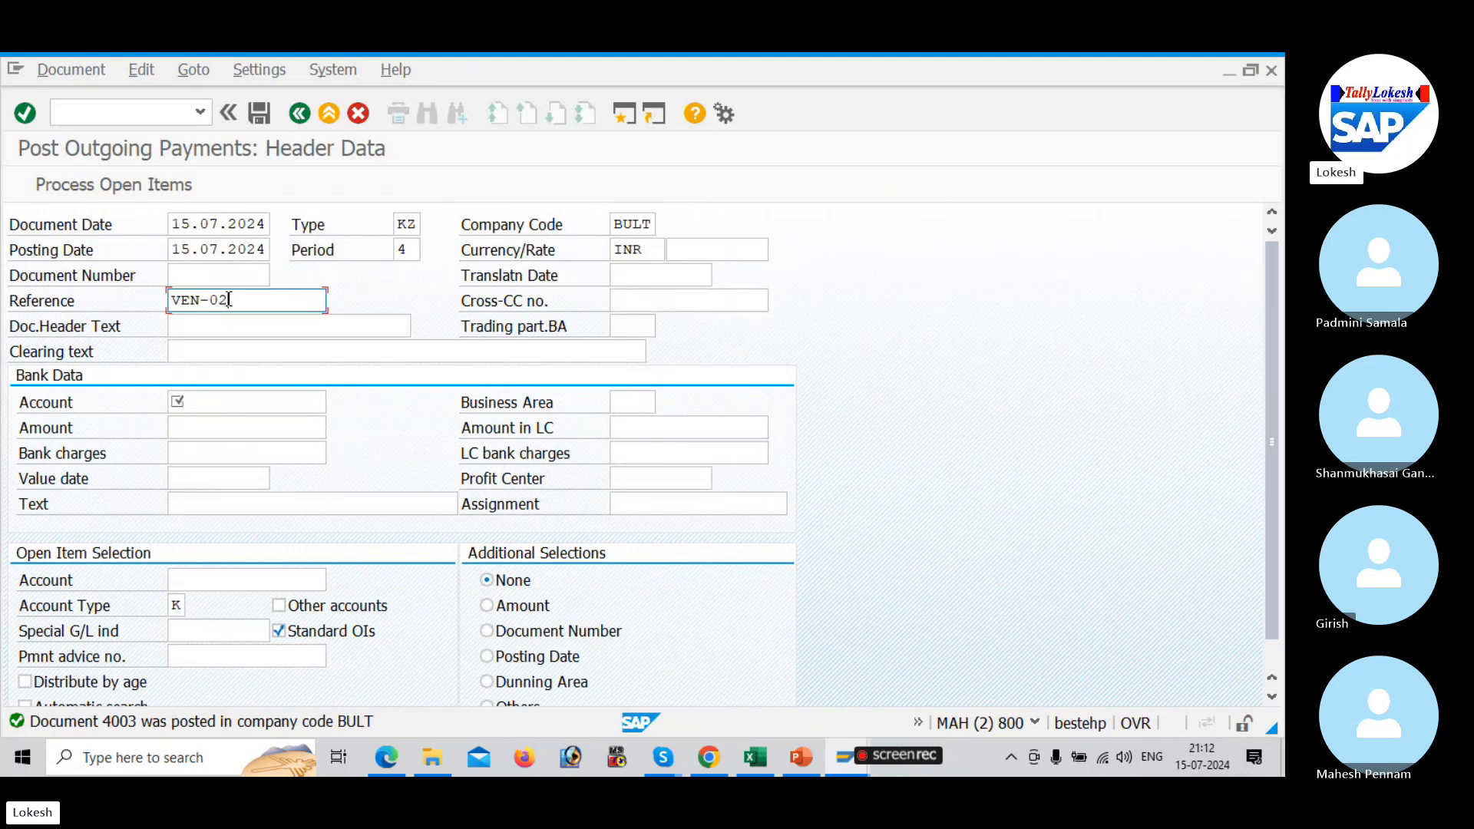
pyautogui.press('BackSpace')
pyautogui.write('4')
# Set the document header text of the outgoing payment to Vendor Payment.
pyautogui.press('Tab')
pyautogui.press('Tab')
pyautogui.press('space')
pyautogui.press('Down')
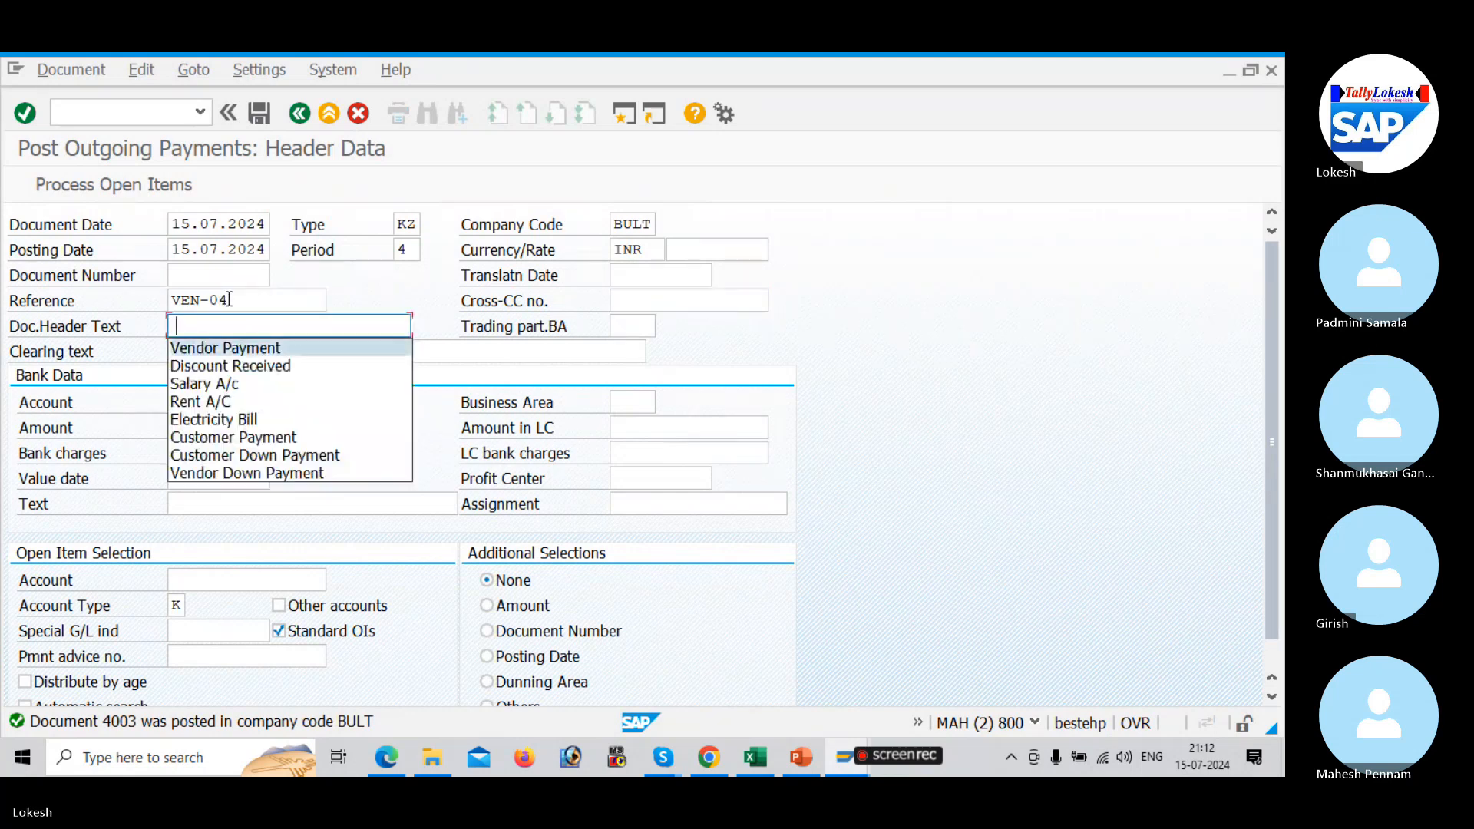
pyautogui.press('Tab')
# Enter the Sbi Bank G/L account and an amount of 15000 in the bank data.
pyautogui.press('Tab')
pyautogui.press('Tab')
pyautogui.press('space')
pyautogui.press('Down')
pyautogui.press('Tab')
pyautogui.press('space')
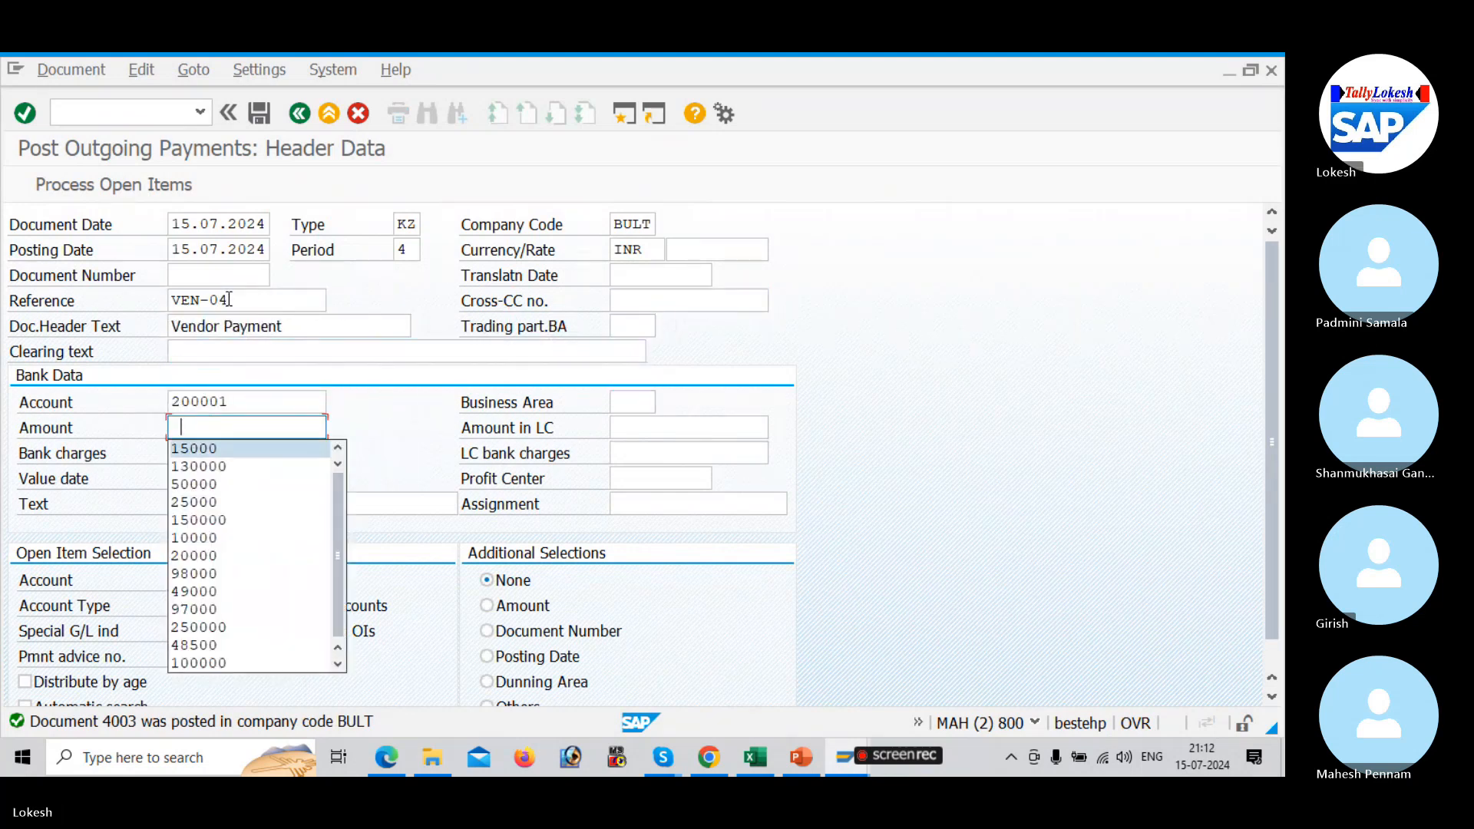
pyautogui.press('Down')
pyautogui.press('Tab')
# Set the value date to 15.07.2024 and the bank item text to Vendor Invoice.
pyautogui.press('Tab')
pyautogui.press('Tab')
pyautogui.press('Tab')
pyautogui.press('space')
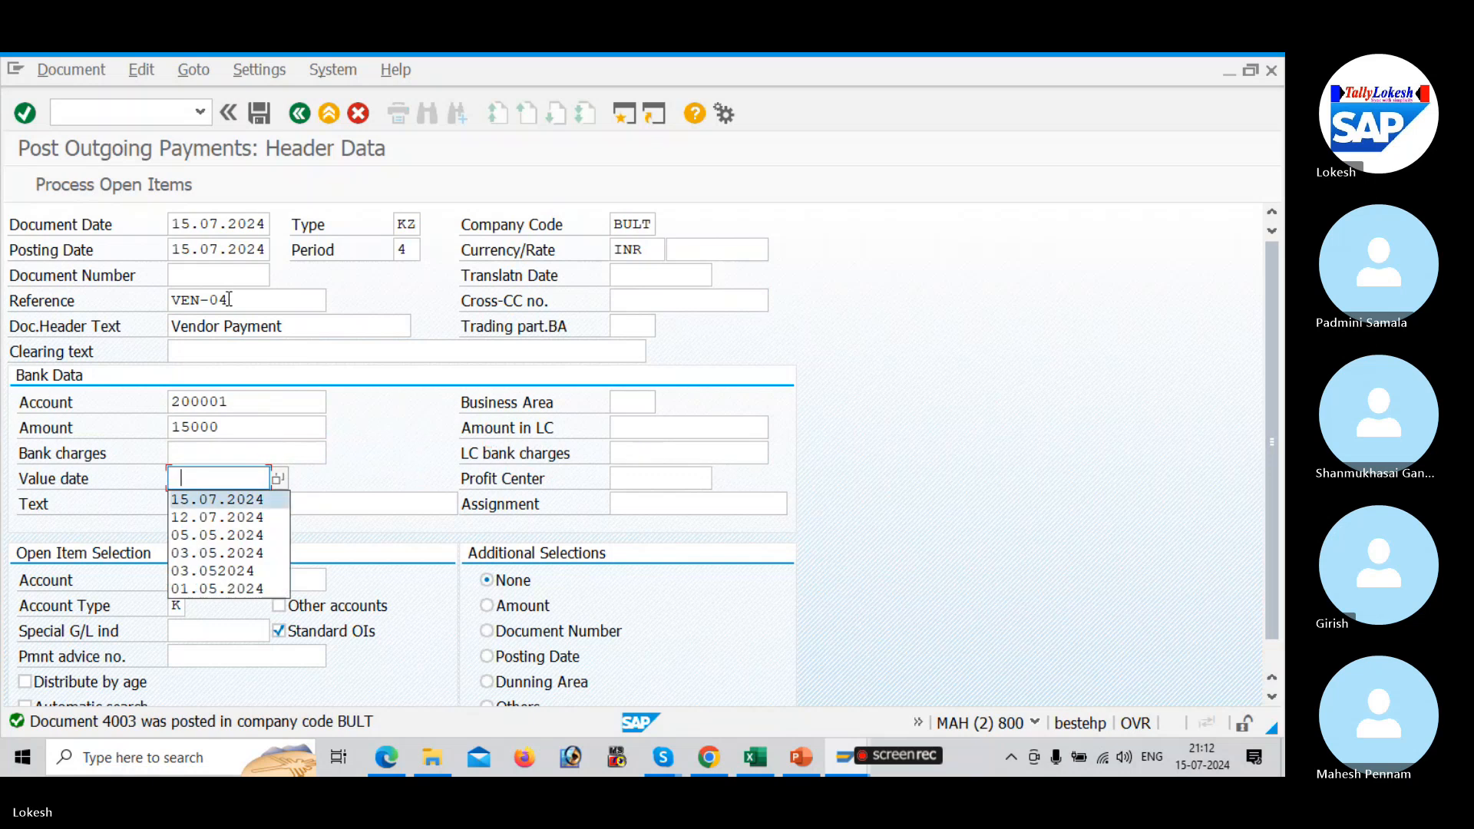
pyautogui.press('Down')
pyautogui.press('Tab')
pyautogui.press('space')
pyautogui.press('Down')
pyautogui.press('Tab')
# Select vendor TATA SOLUTIONS PVT LTD, process its open items and post the payment.
pyautogui.press('Tab')
pyautogui.press('space')
pyautogui.press('Down')
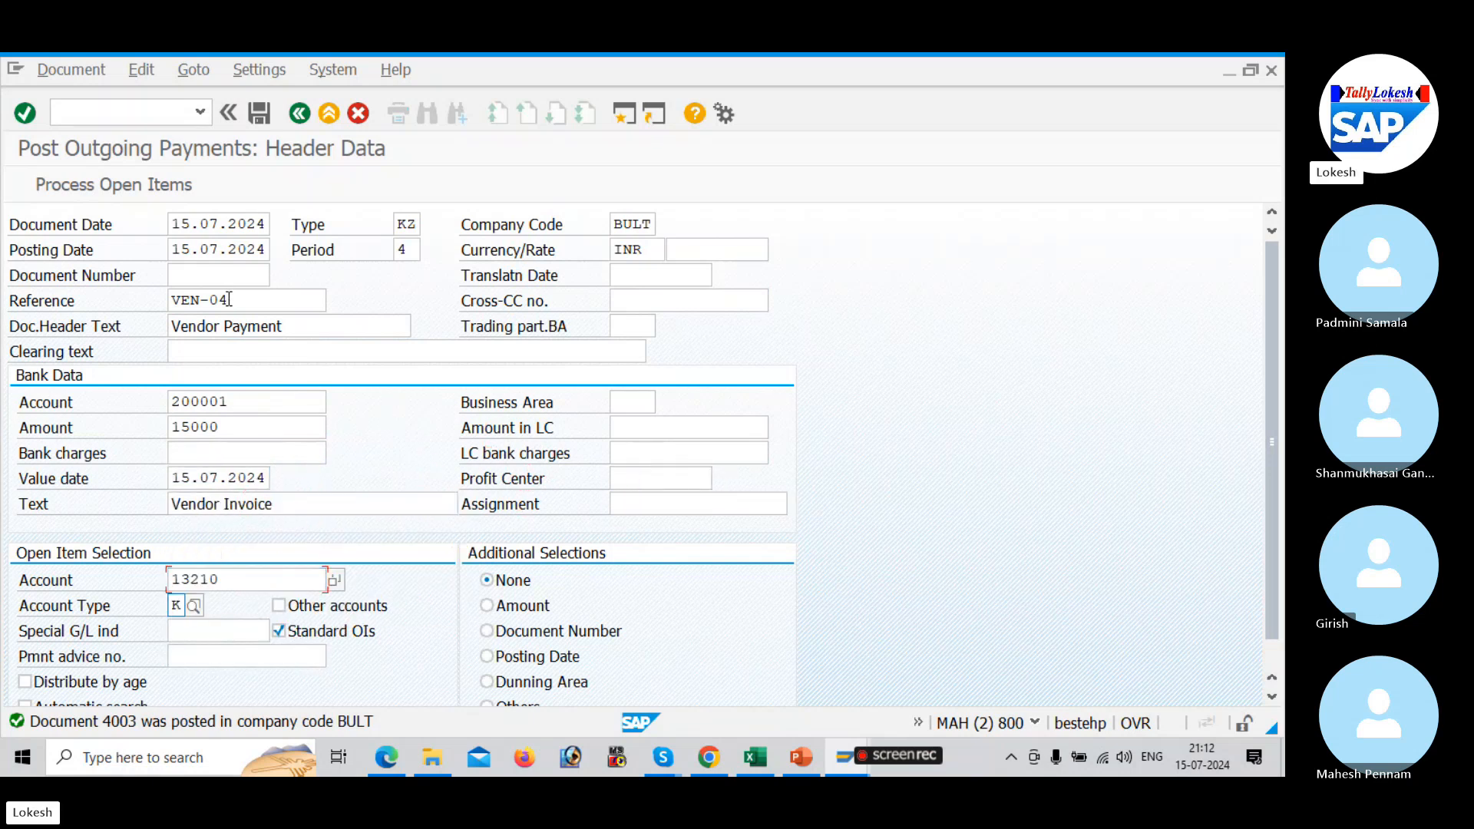
pyautogui.press('Tab')
pyautogui.click(169, 195)
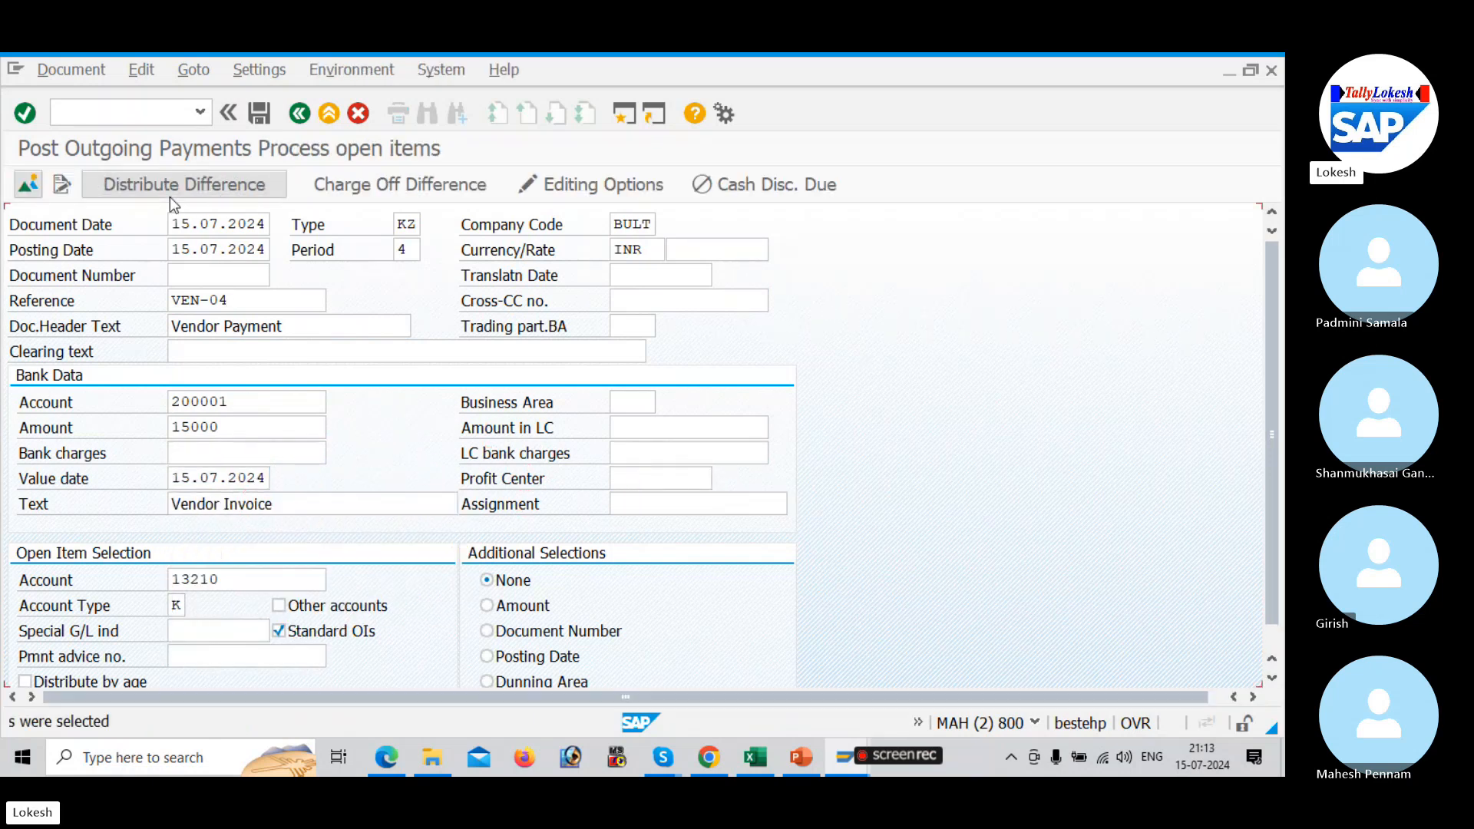
pyautogui.click(269, 112)
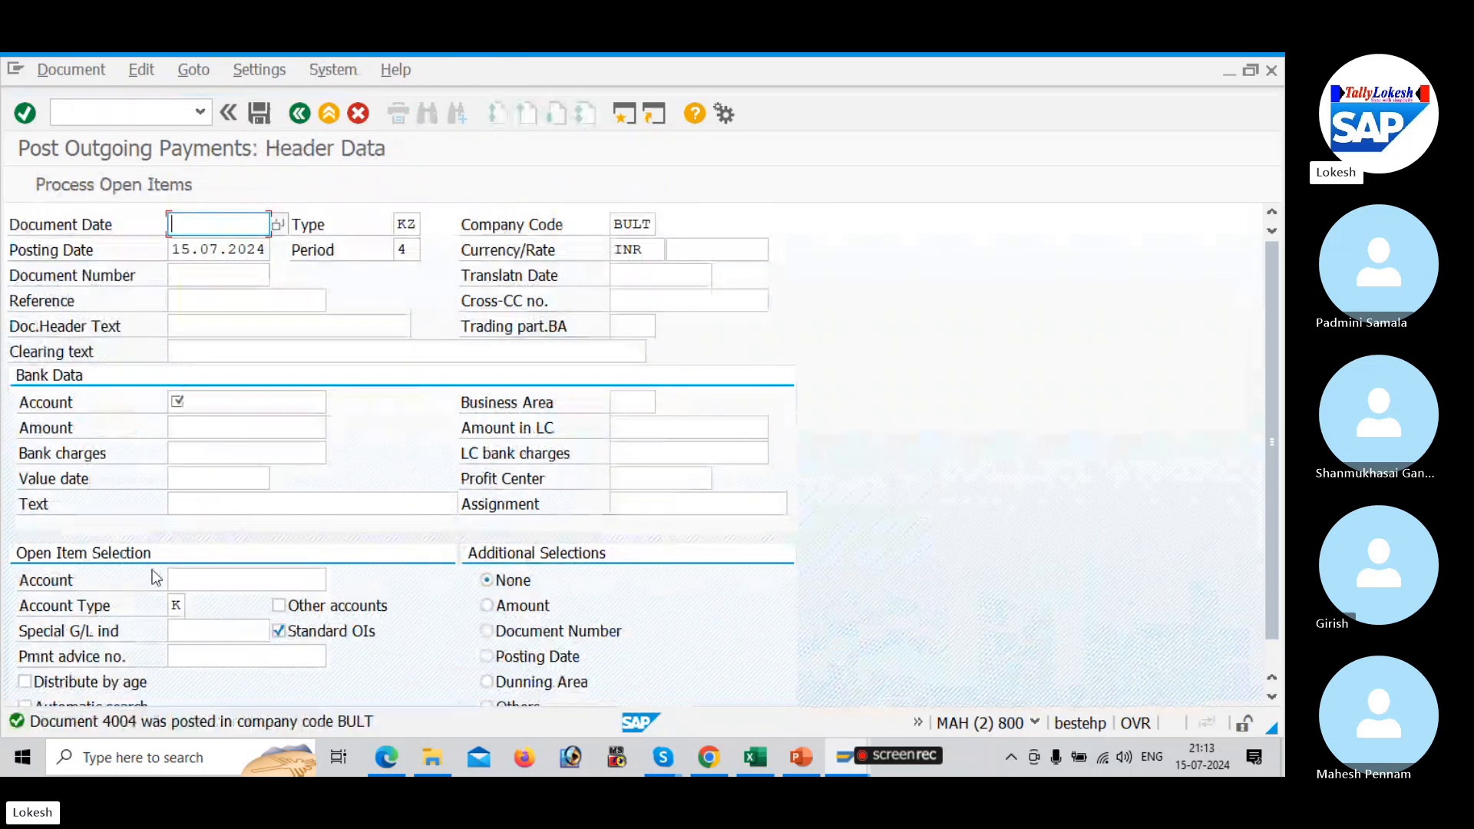
# Refresh the vendor line item display to check for remaining open items and return to the selection screen.
pyautogui.hotkey('alt', 'Tab')
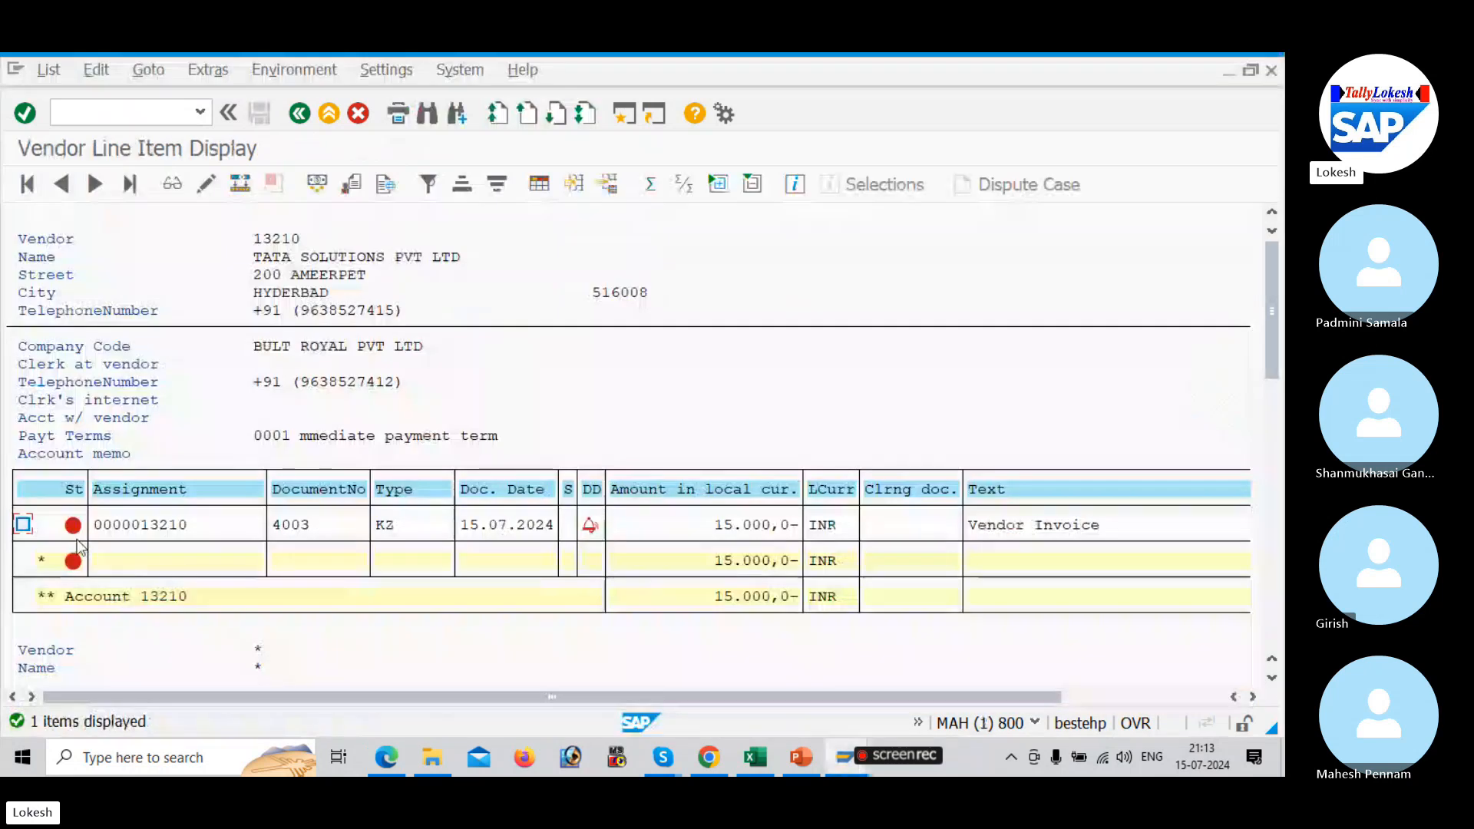
pyautogui.click(49, 71)
pyautogui.click(77, 123)
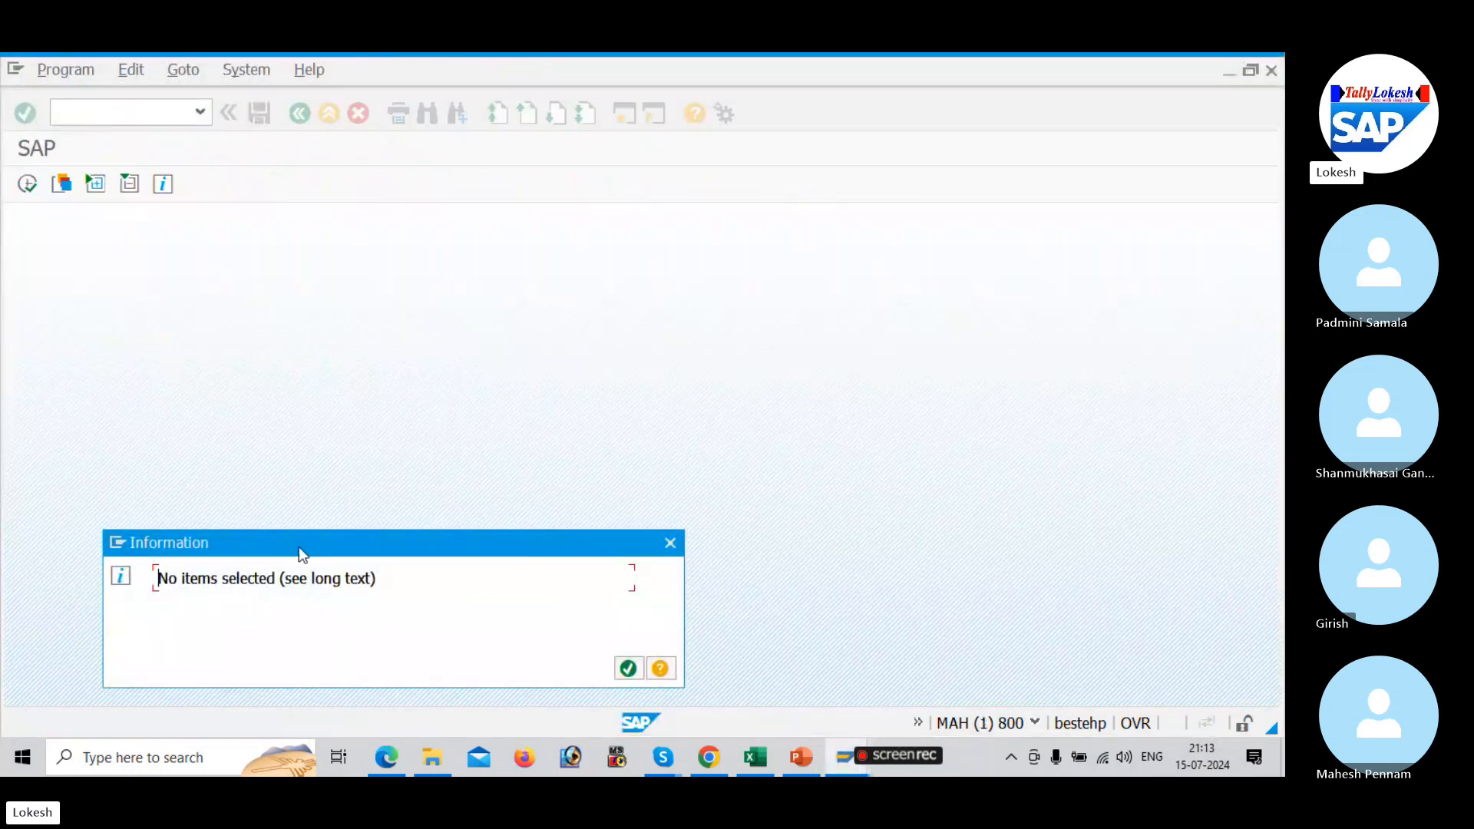
pyautogui.click(628, 669)
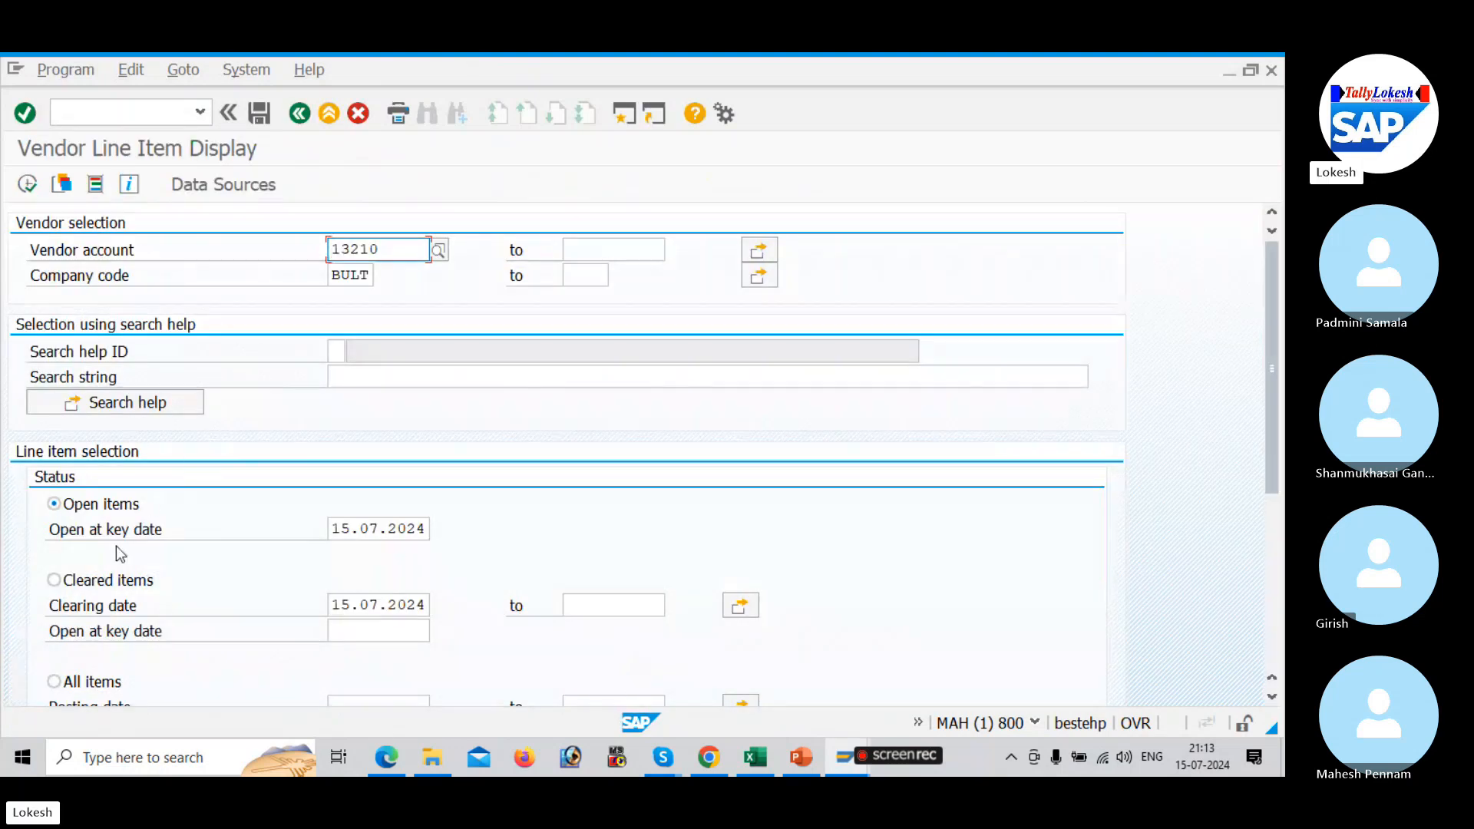
# Display the vendor's cleared items with clearing date 15.07.2024 and review their clearing documents.
pyautogui.click(53, 583)
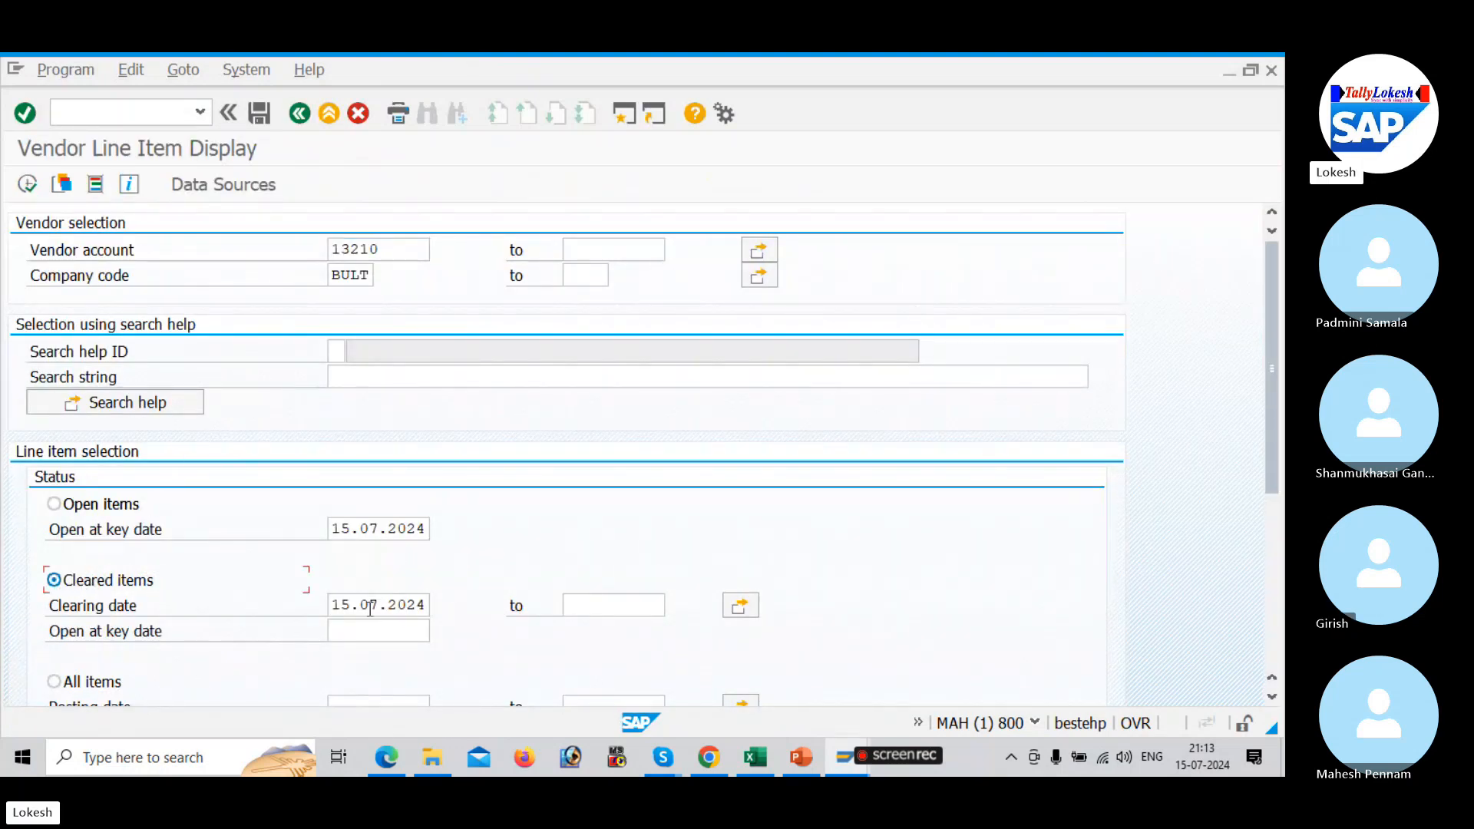
pyautogui.click(27, 185)
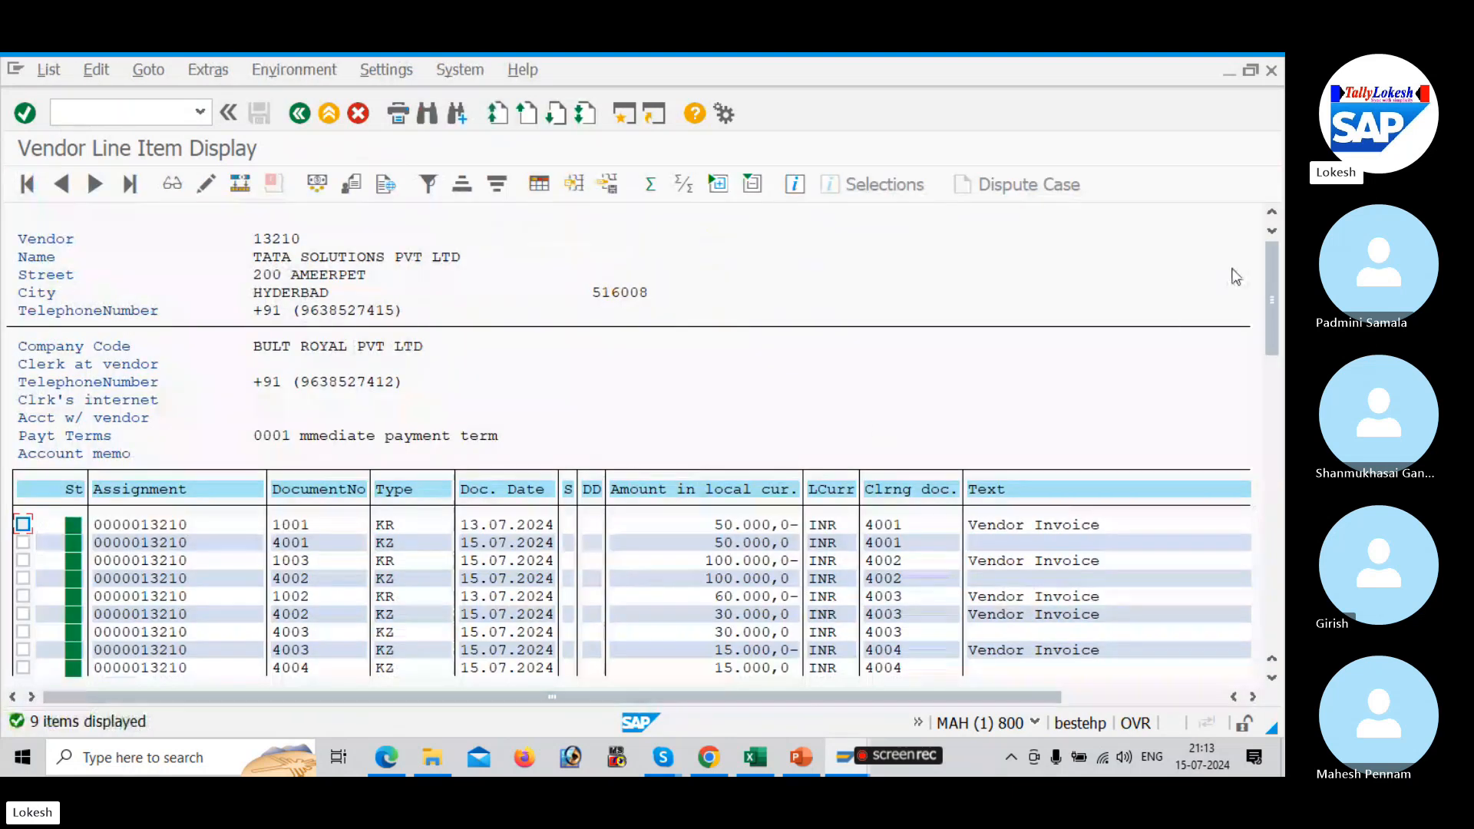
pyautogui.scroll(-1, 1272, 290)
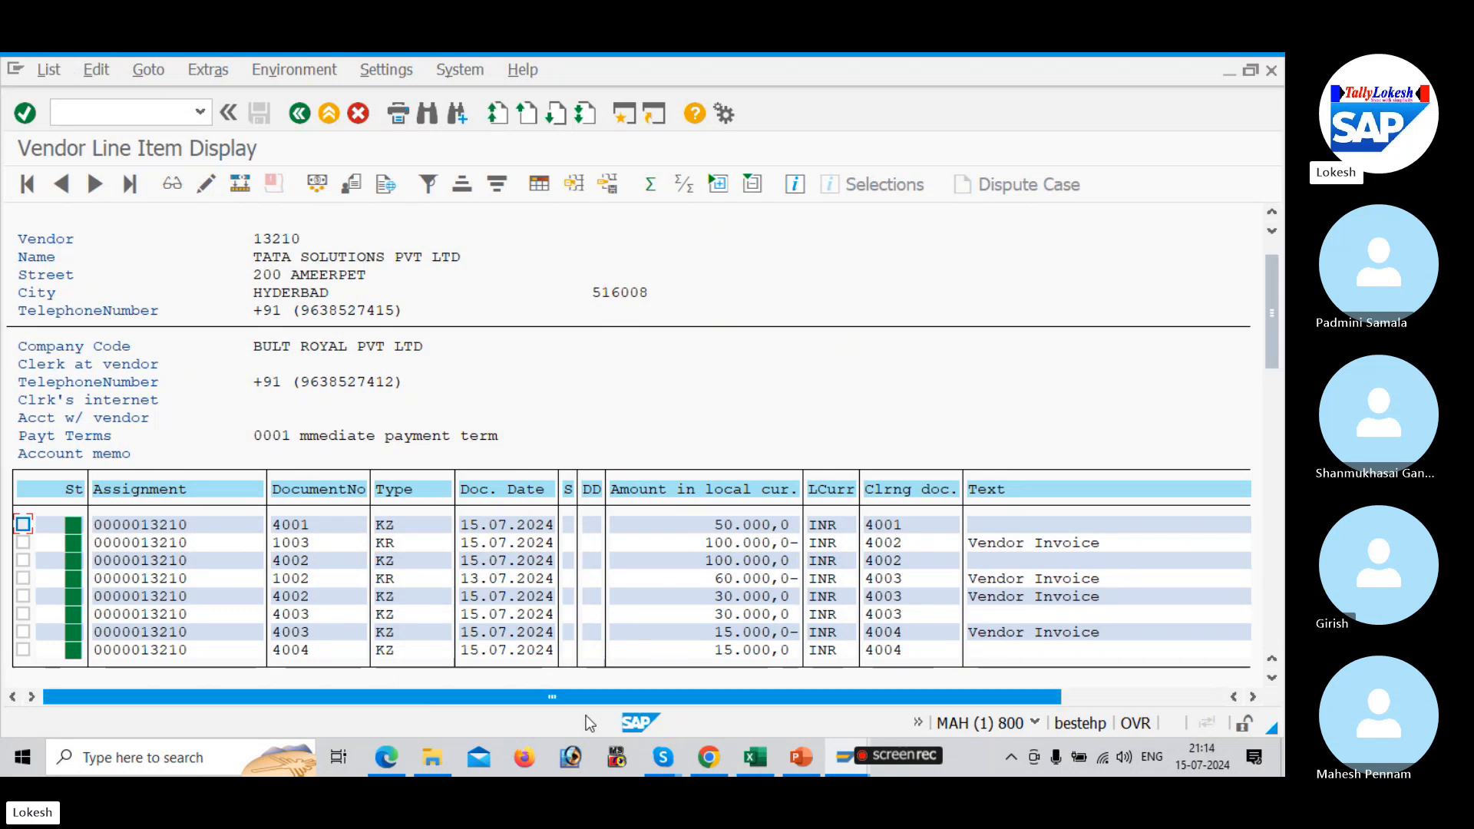
# Switch to the Skype call, ring all absent group members and minimize the call window.
pyautogui.moveTo(678, 764)
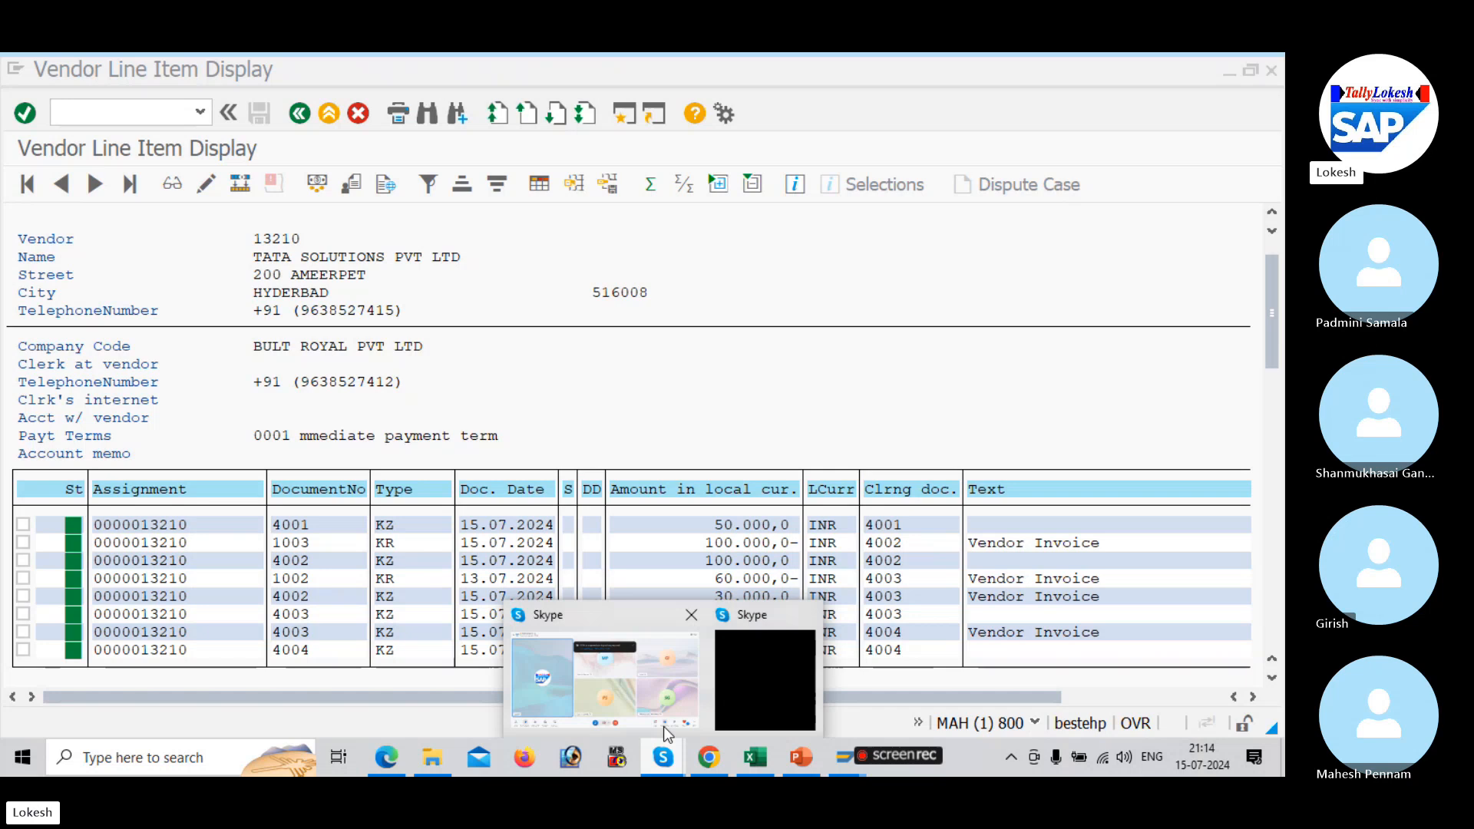
pyautogui.click(670, 661)
pyautogui.click(196, 676)
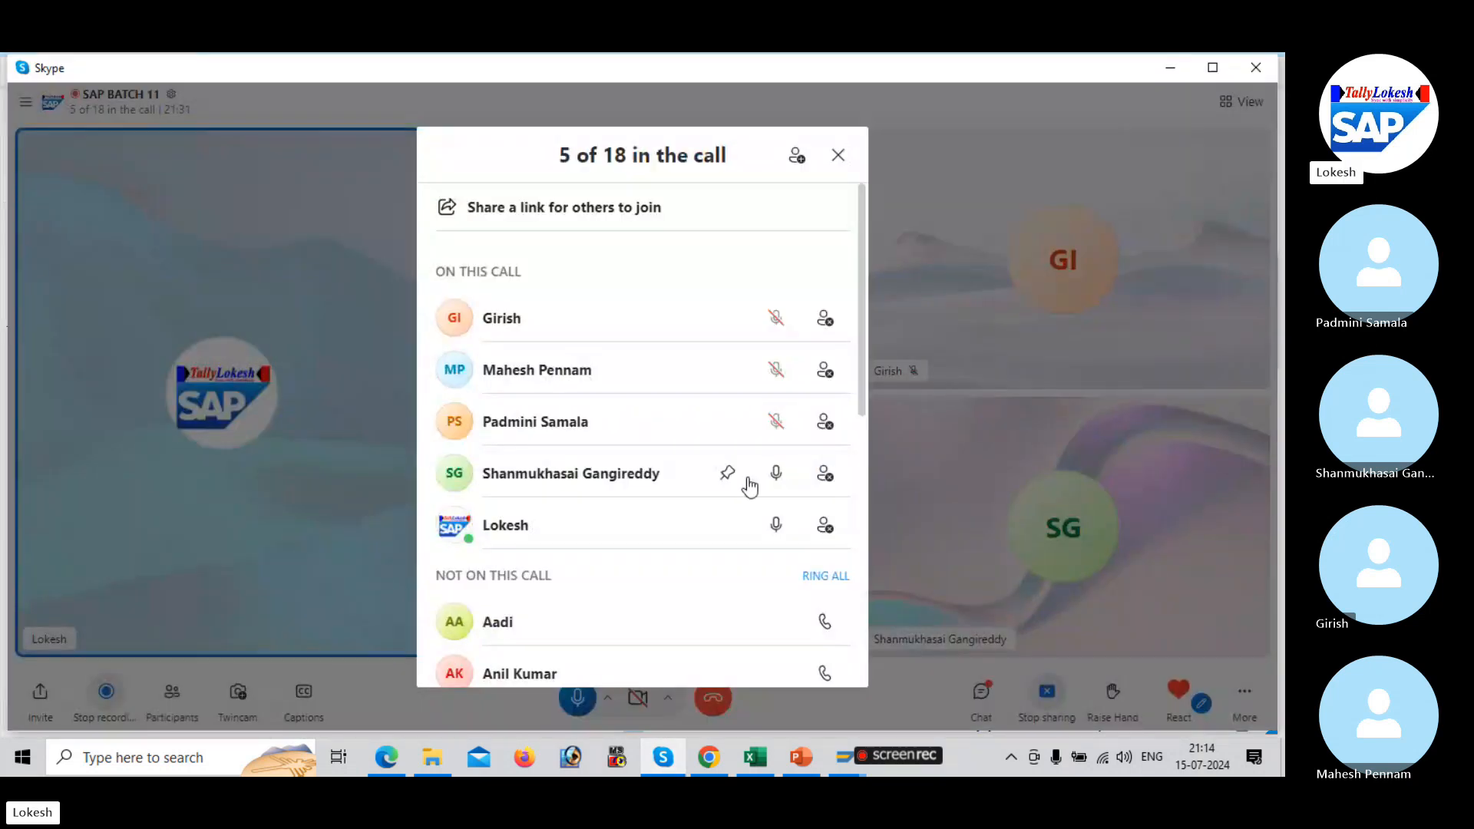
pyautogui.scroll(-2, 752, 488)
pyautogui.click(820, 484)
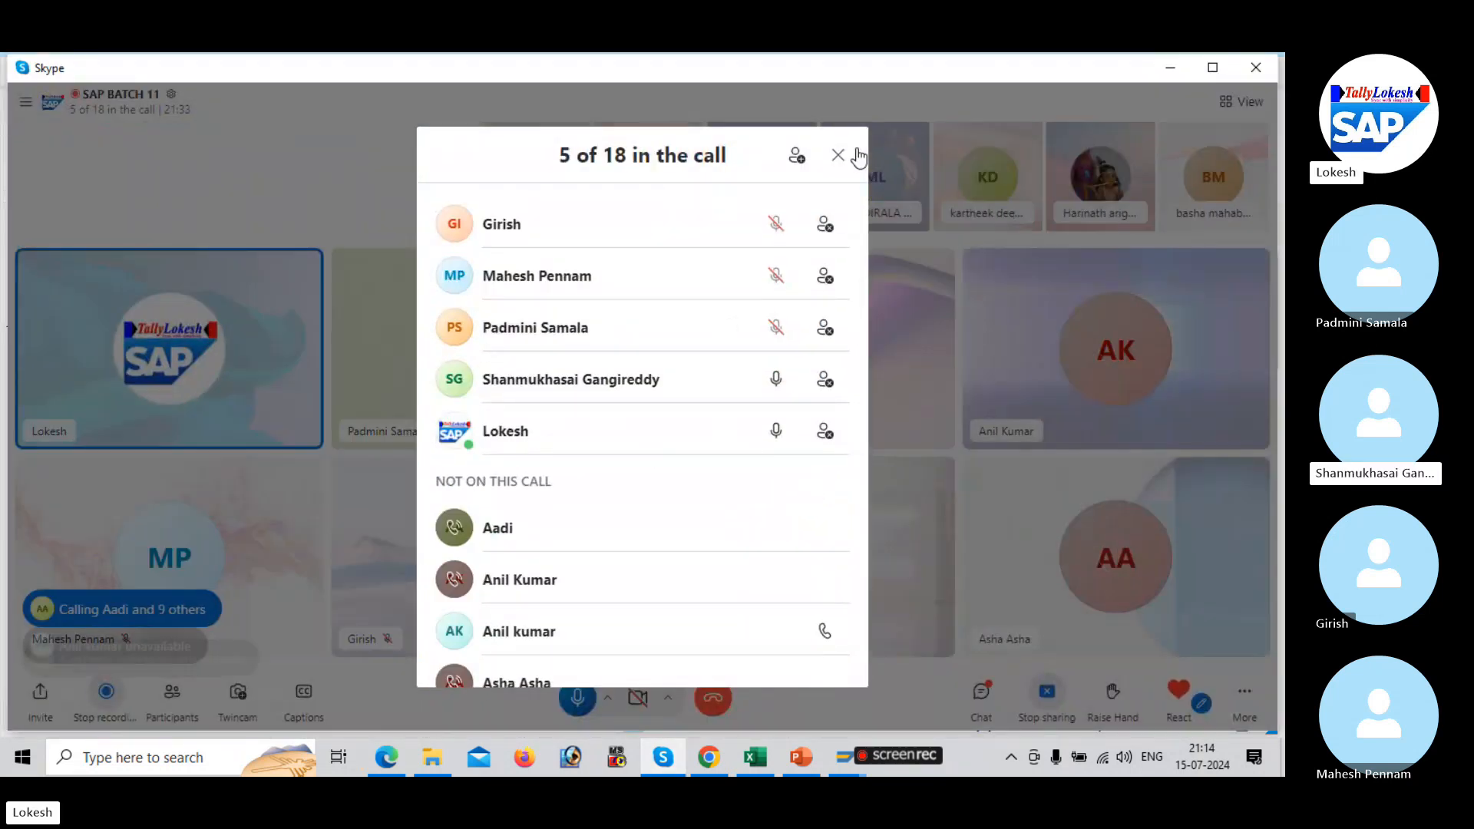
pyautogui.click(844, 154)
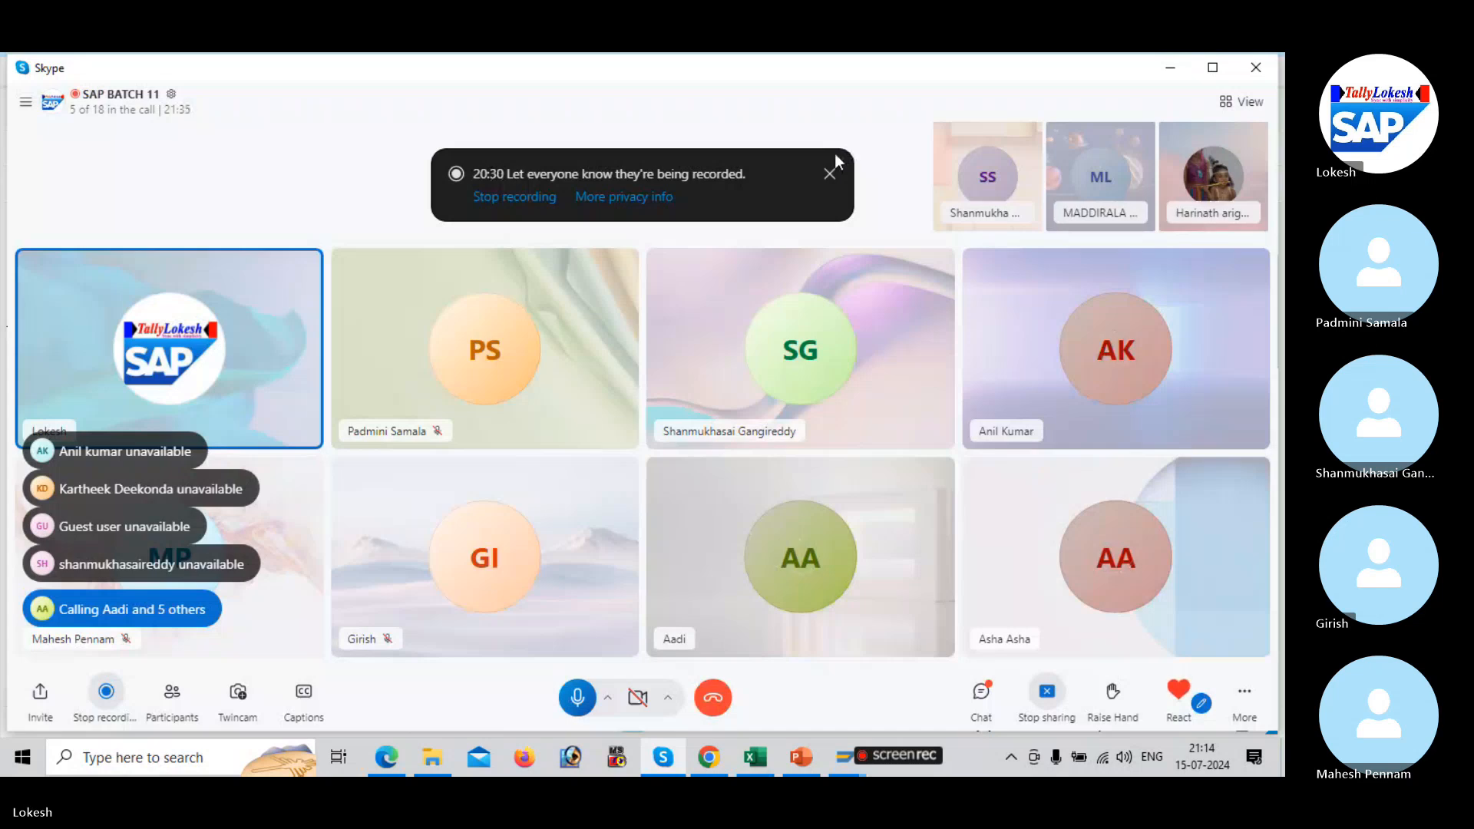
pyautogui.click(1176, 67)
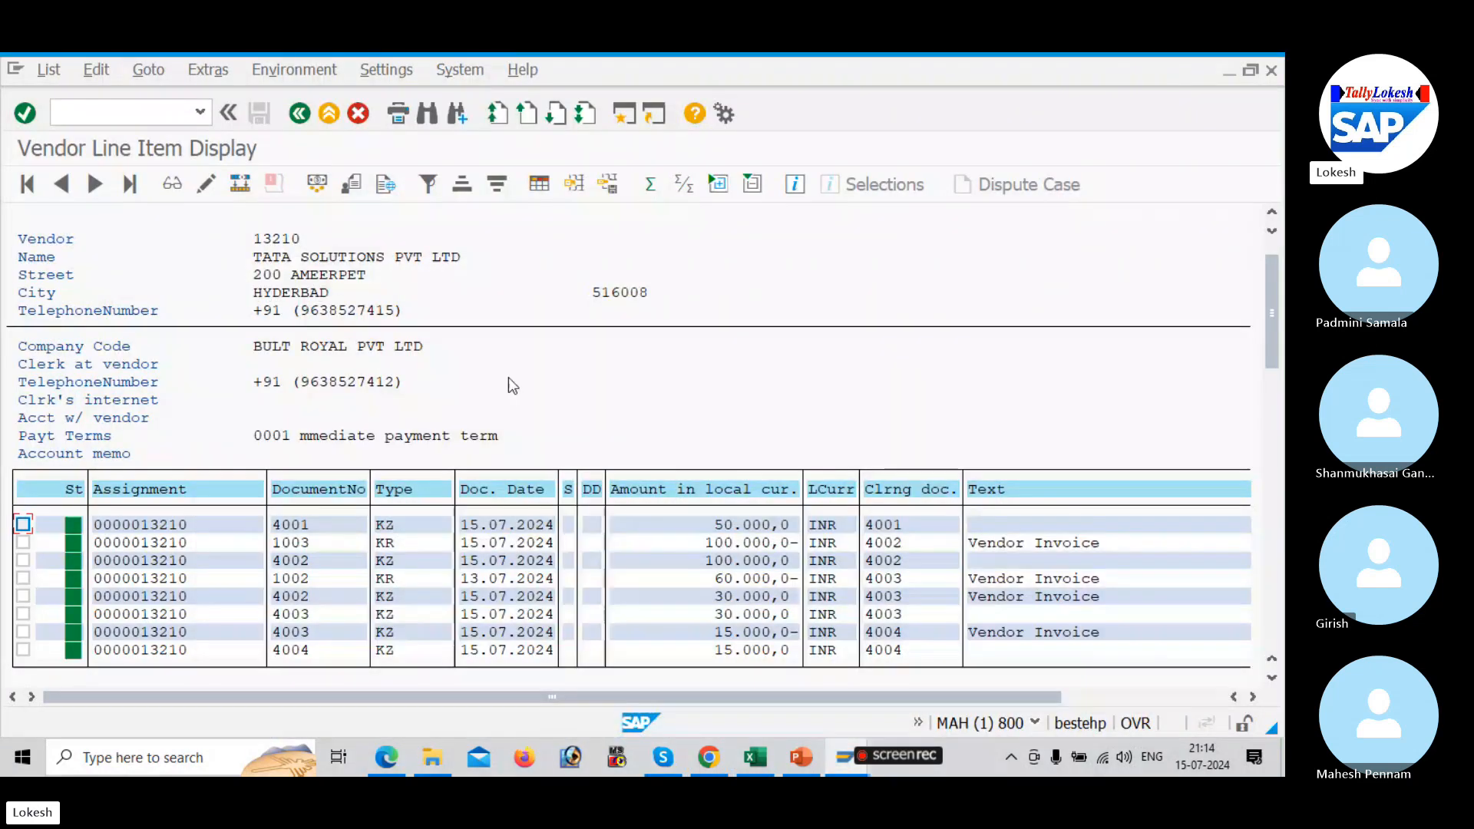
# View the AP folder's files in File Explorer and bring up the open SAP windows.
pyautogui.moveTo(435, 754)
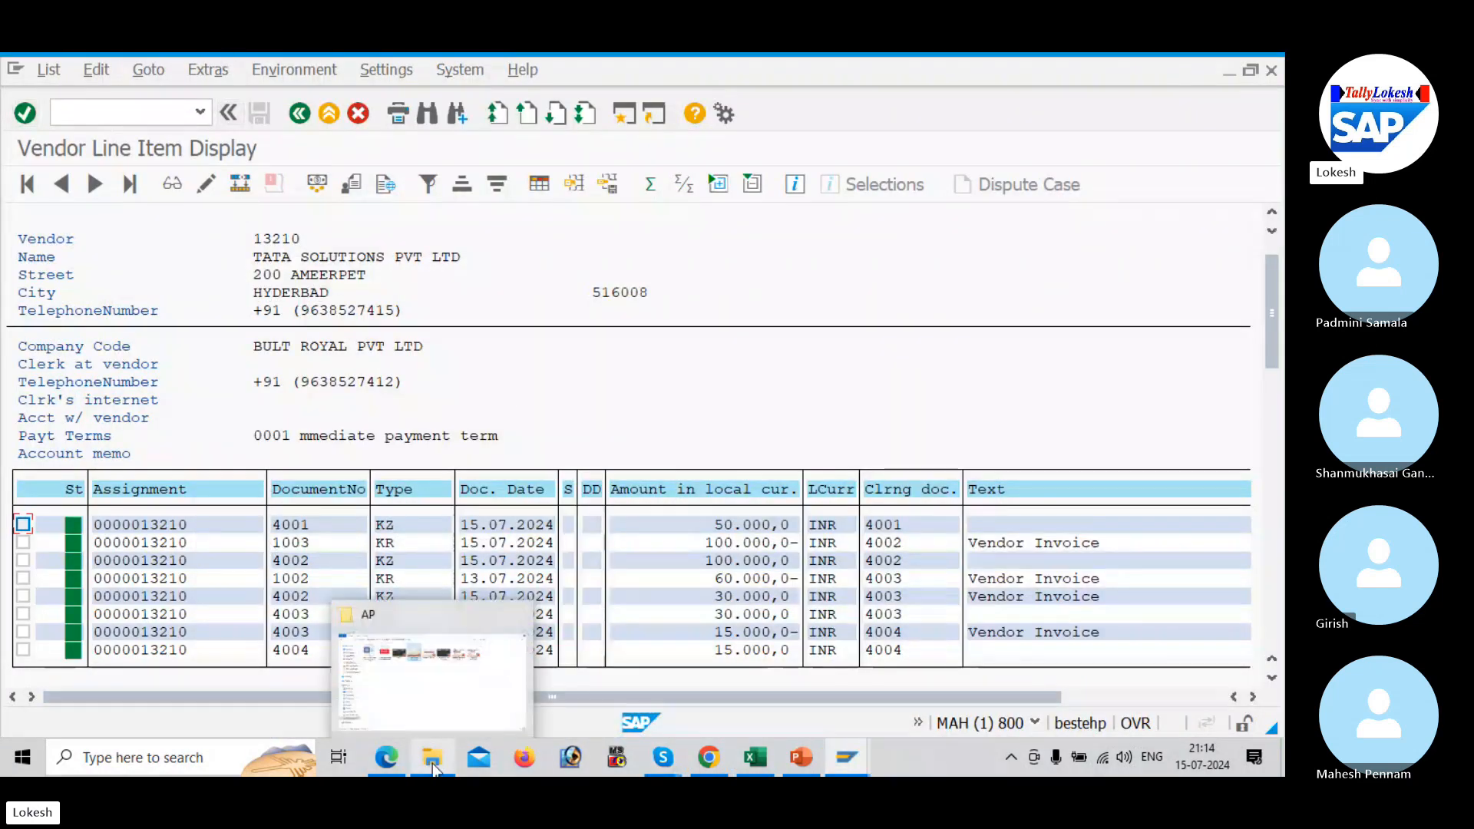
pyautogui.click(453, 675)
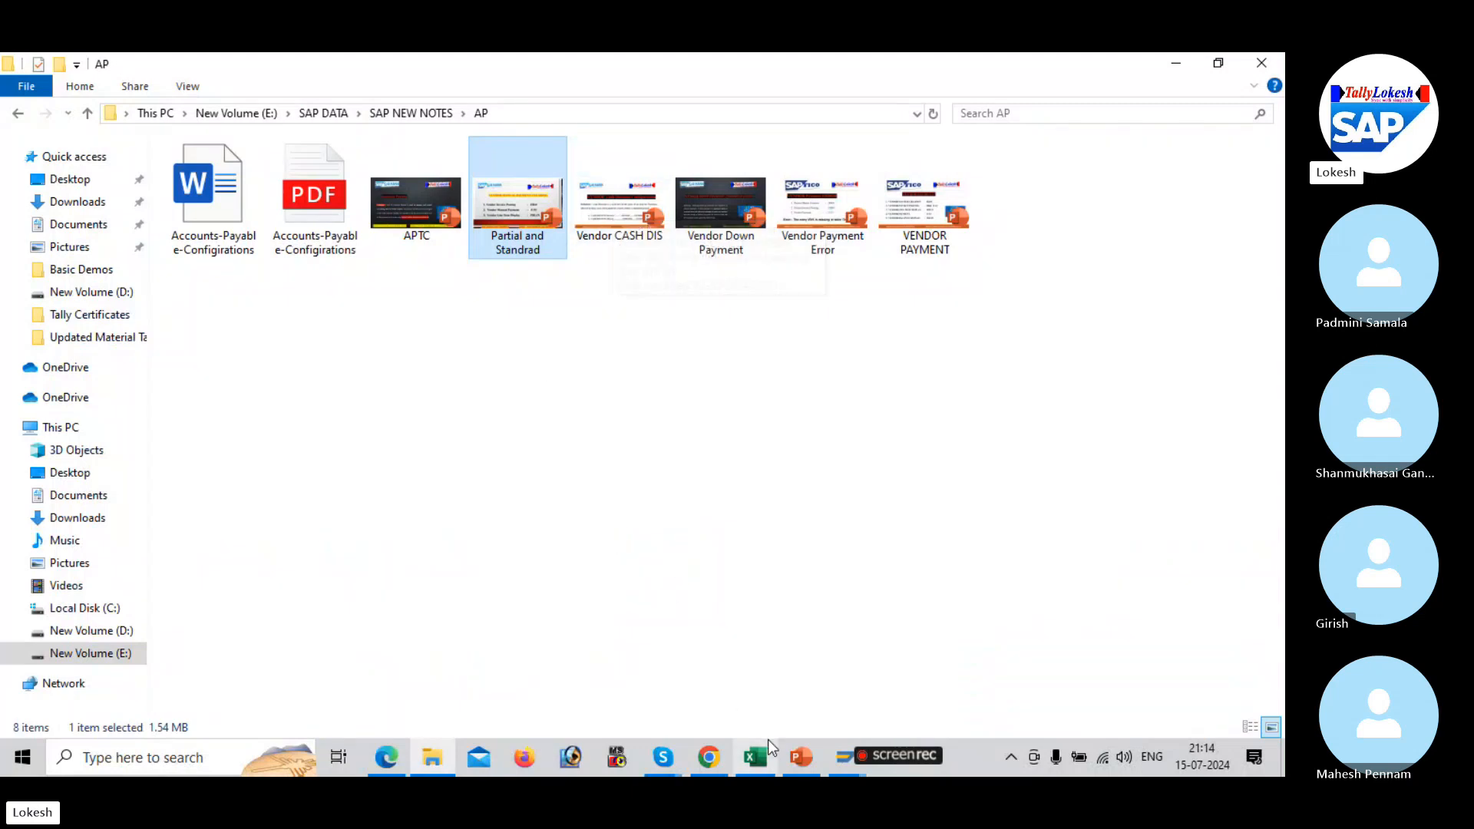
pyautogui.click(846, 758)
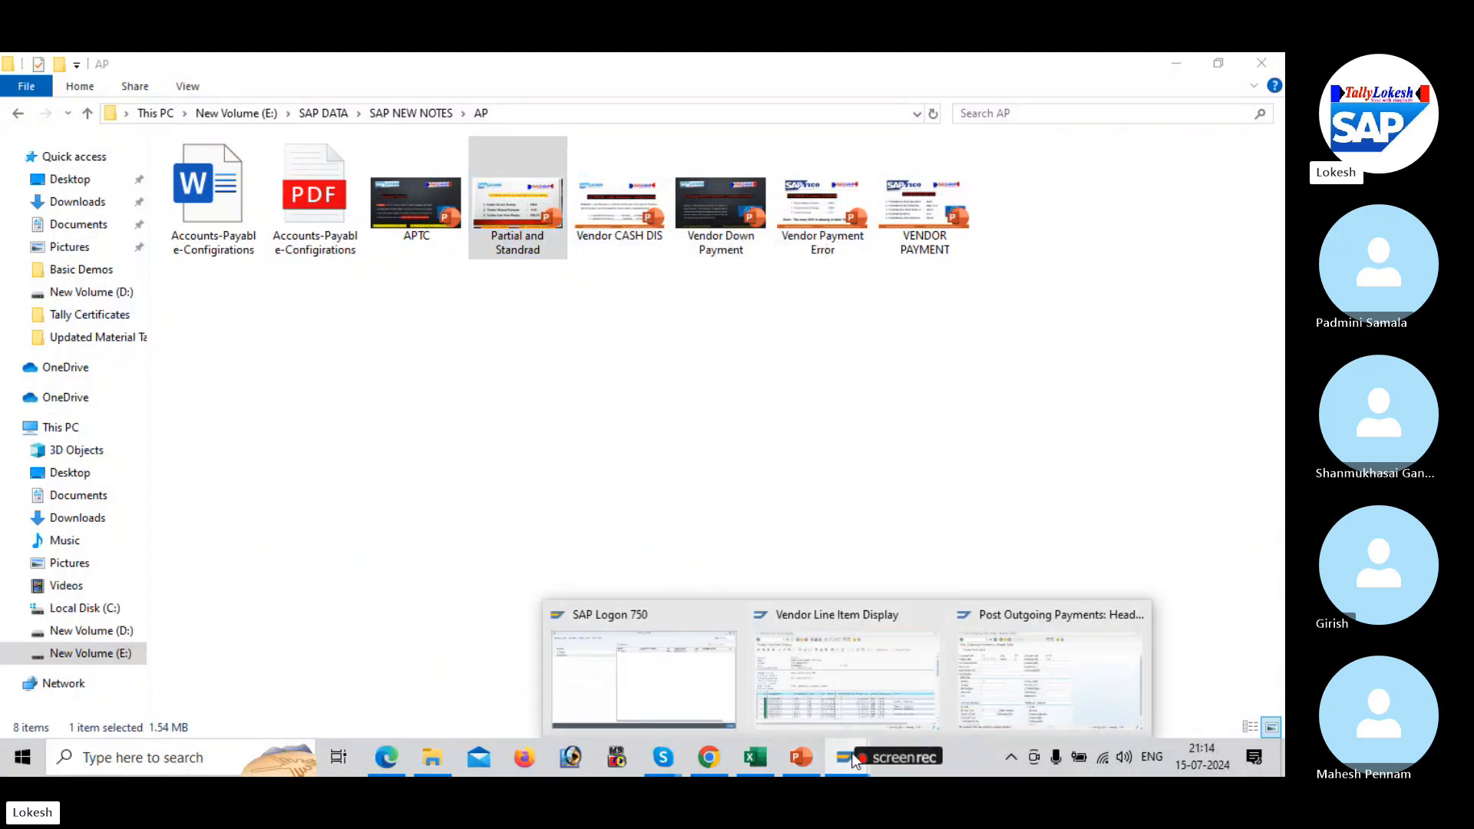